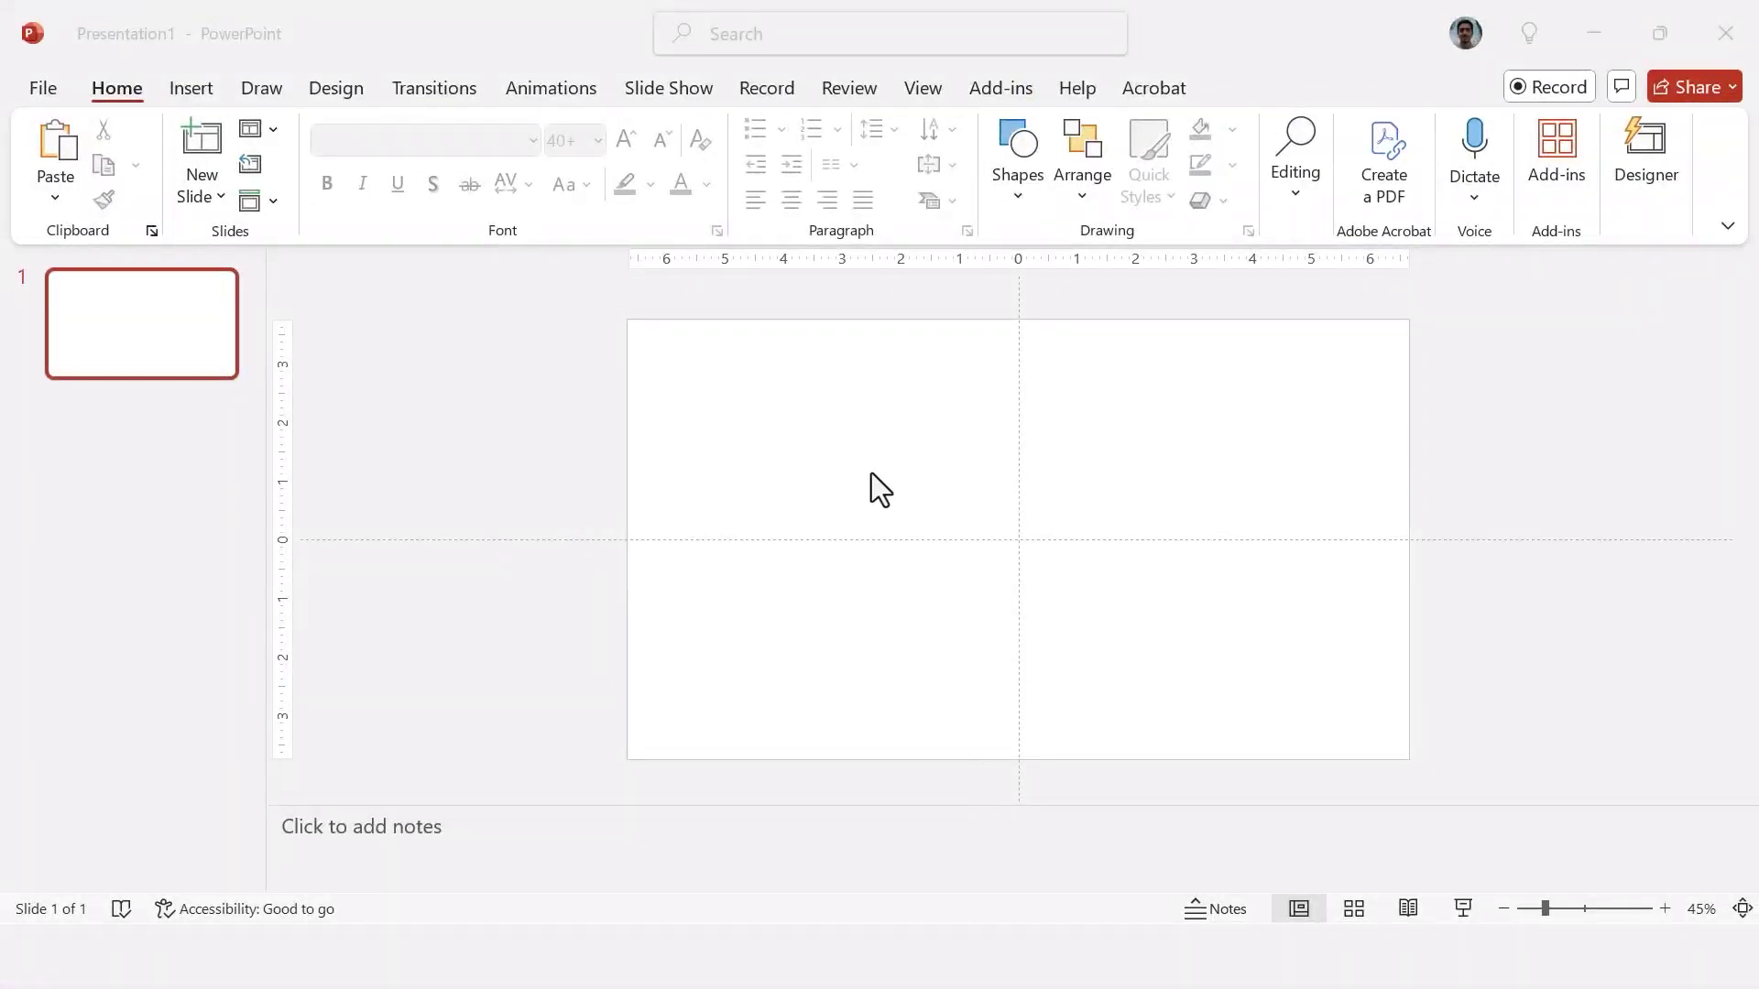
- Fill the slide background with the solid standard dark blue colour
right_click(845, 379)
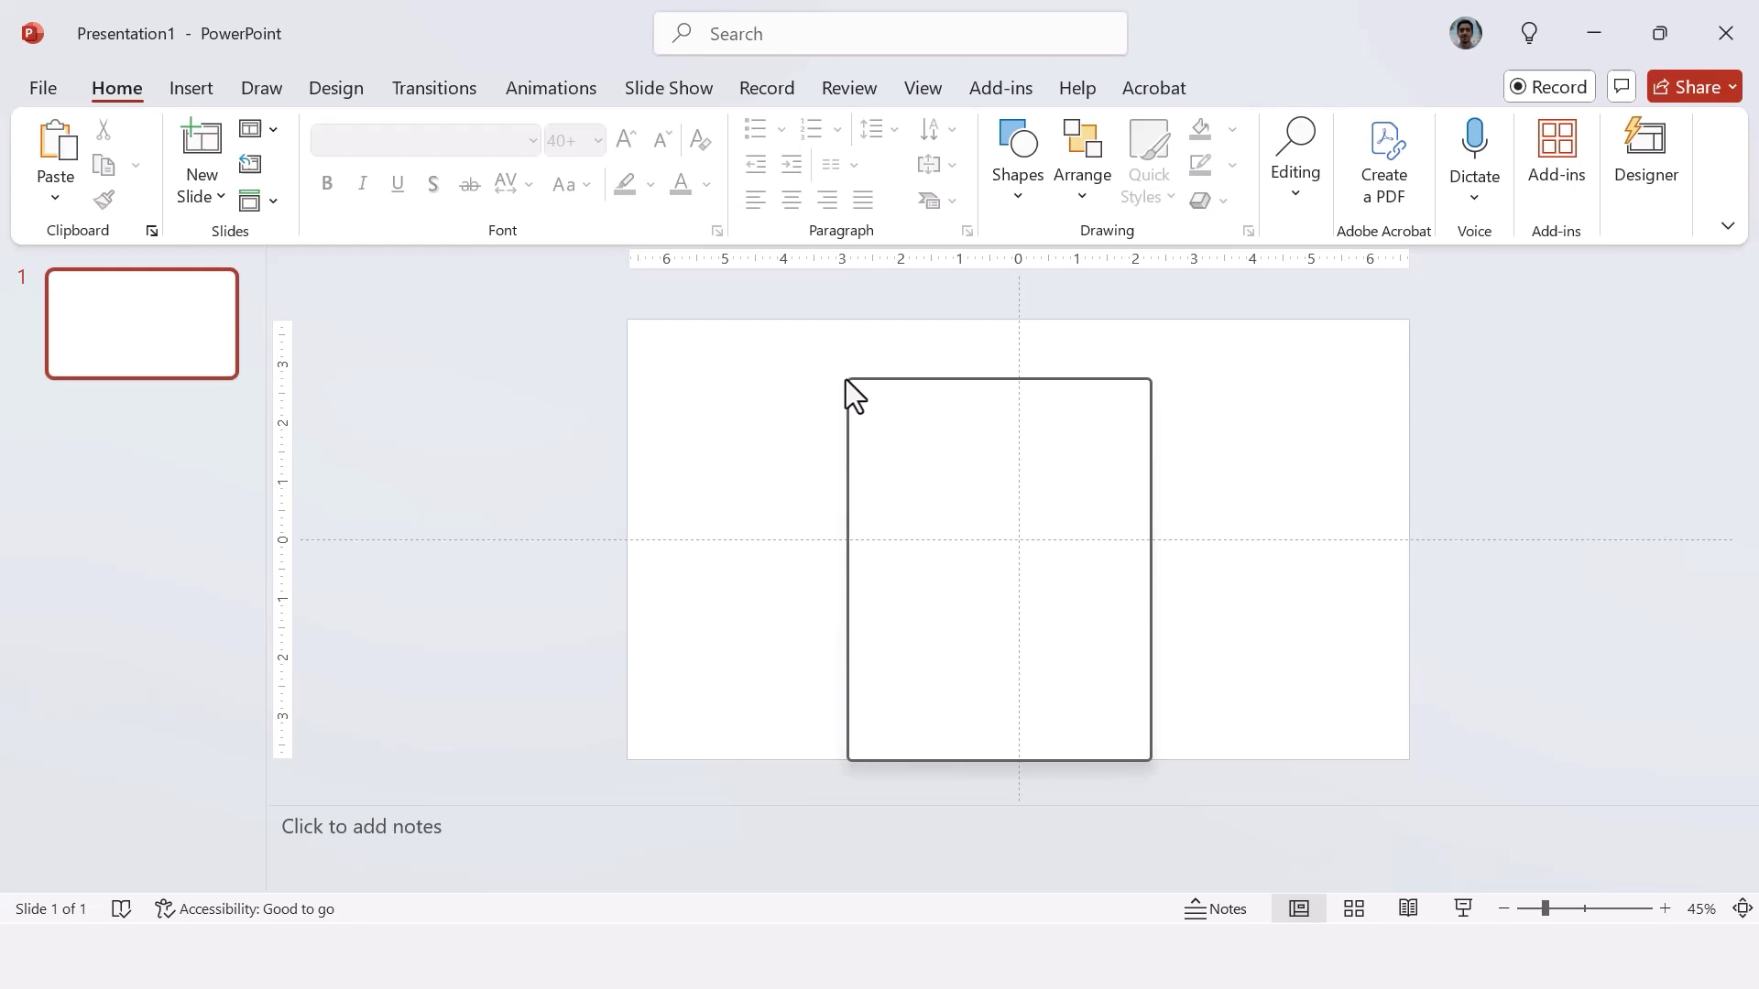
click(877, 712)
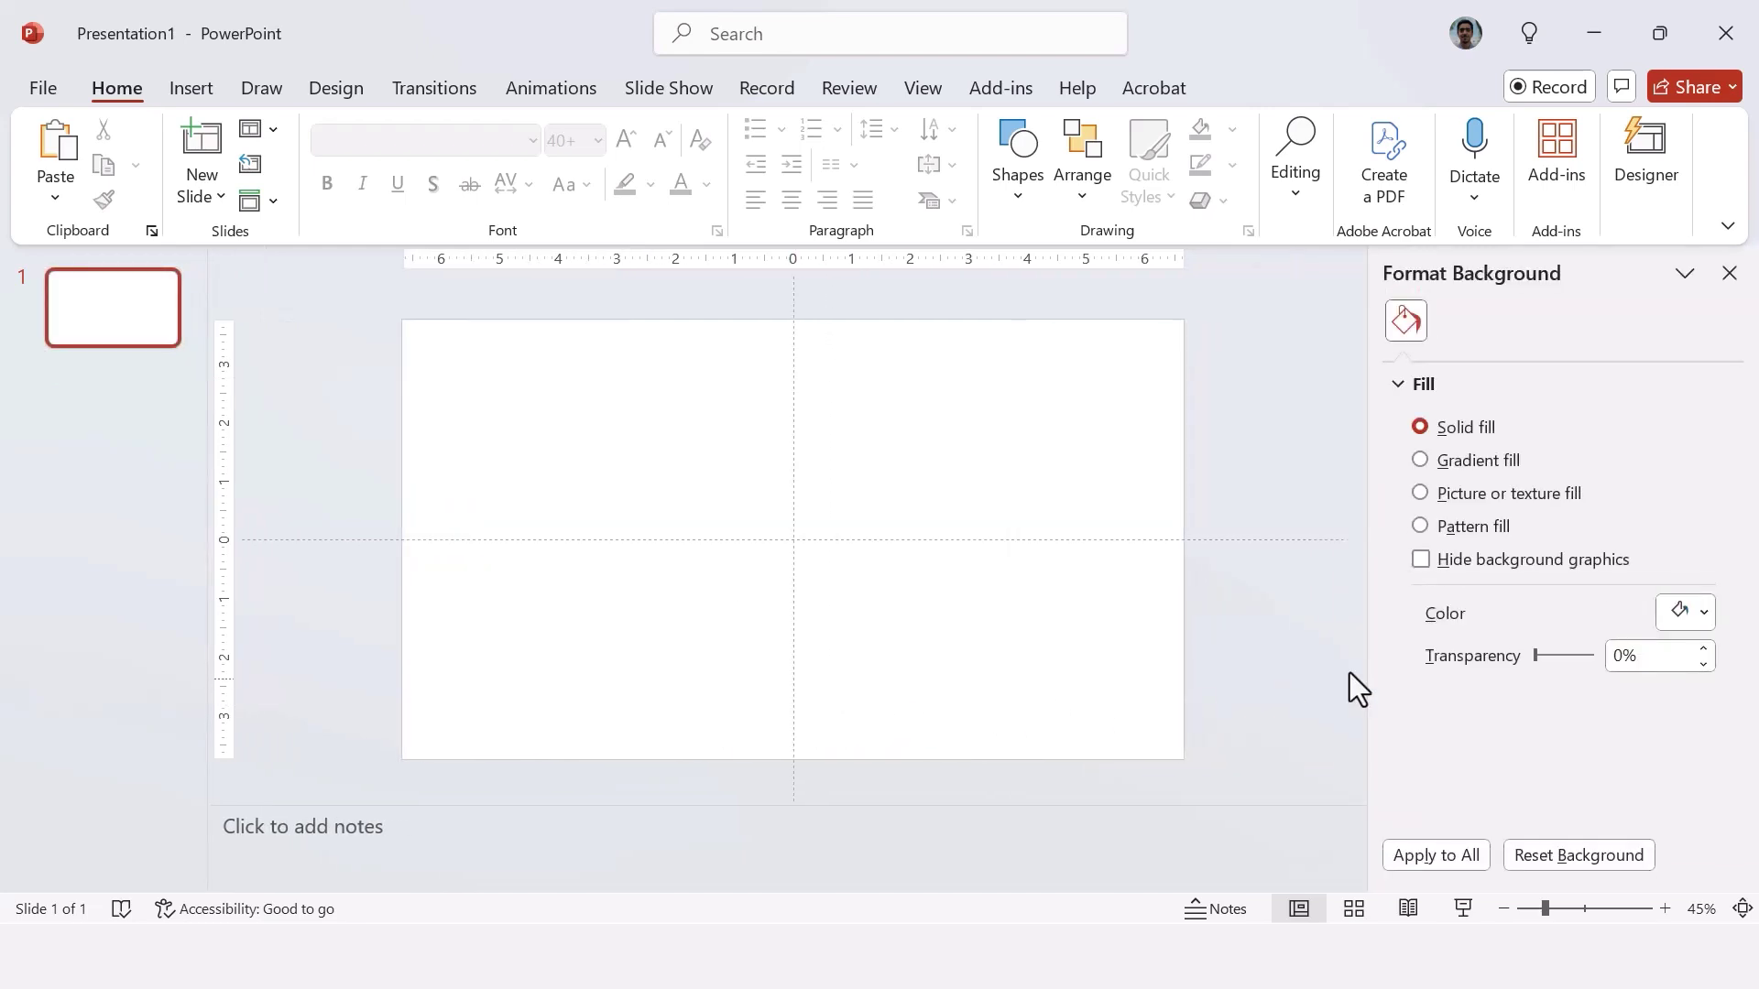
click(1693, 613)
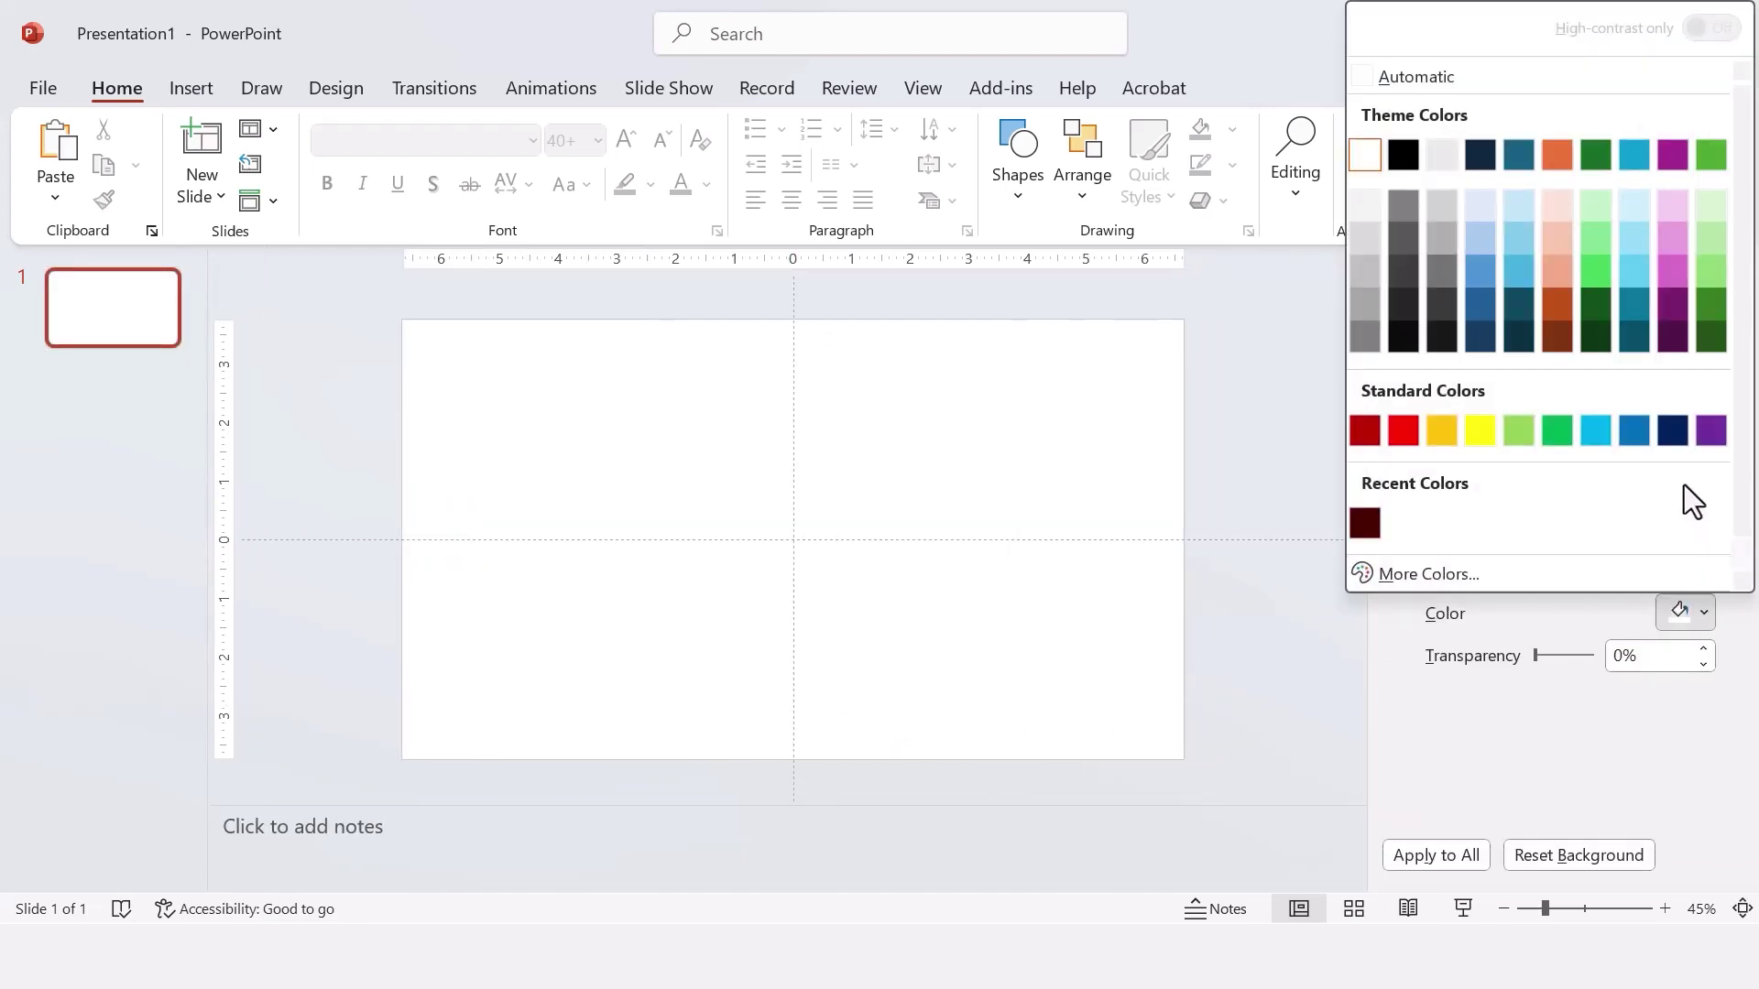
click(1672, 429)
click(1727, 271)
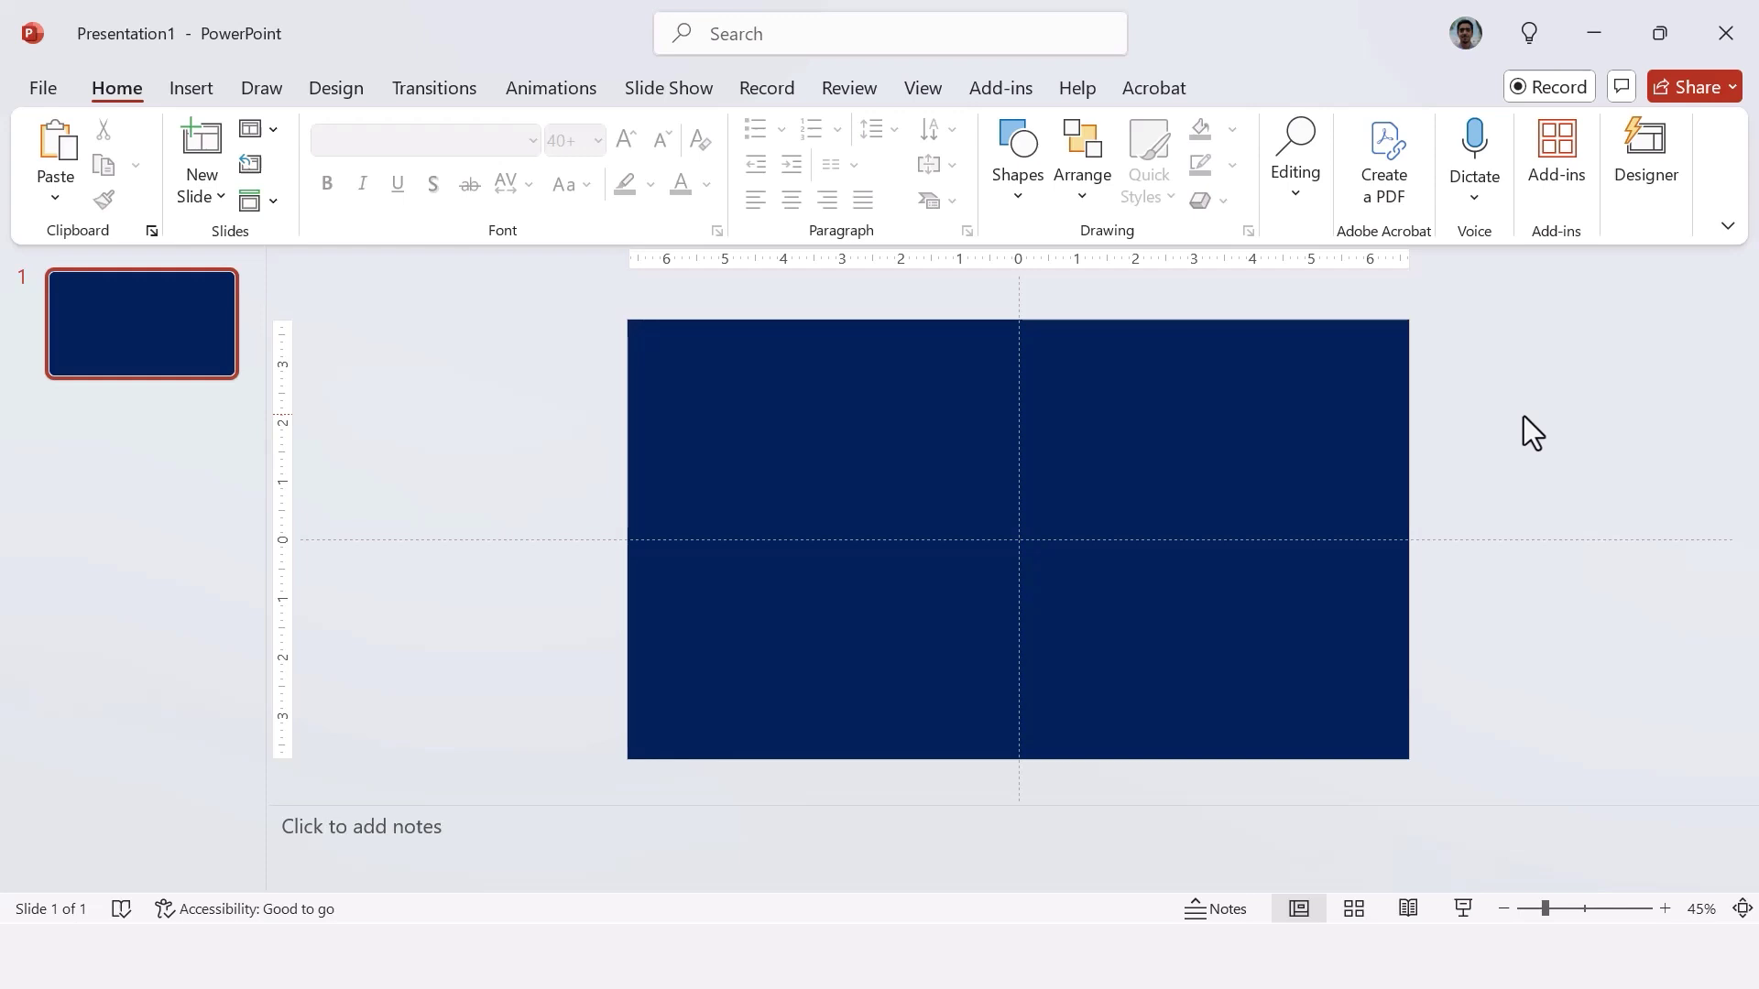
- Insert a text box in the middle of the slide and set its font to Alasassy Caps at size 134
click(184, 93)
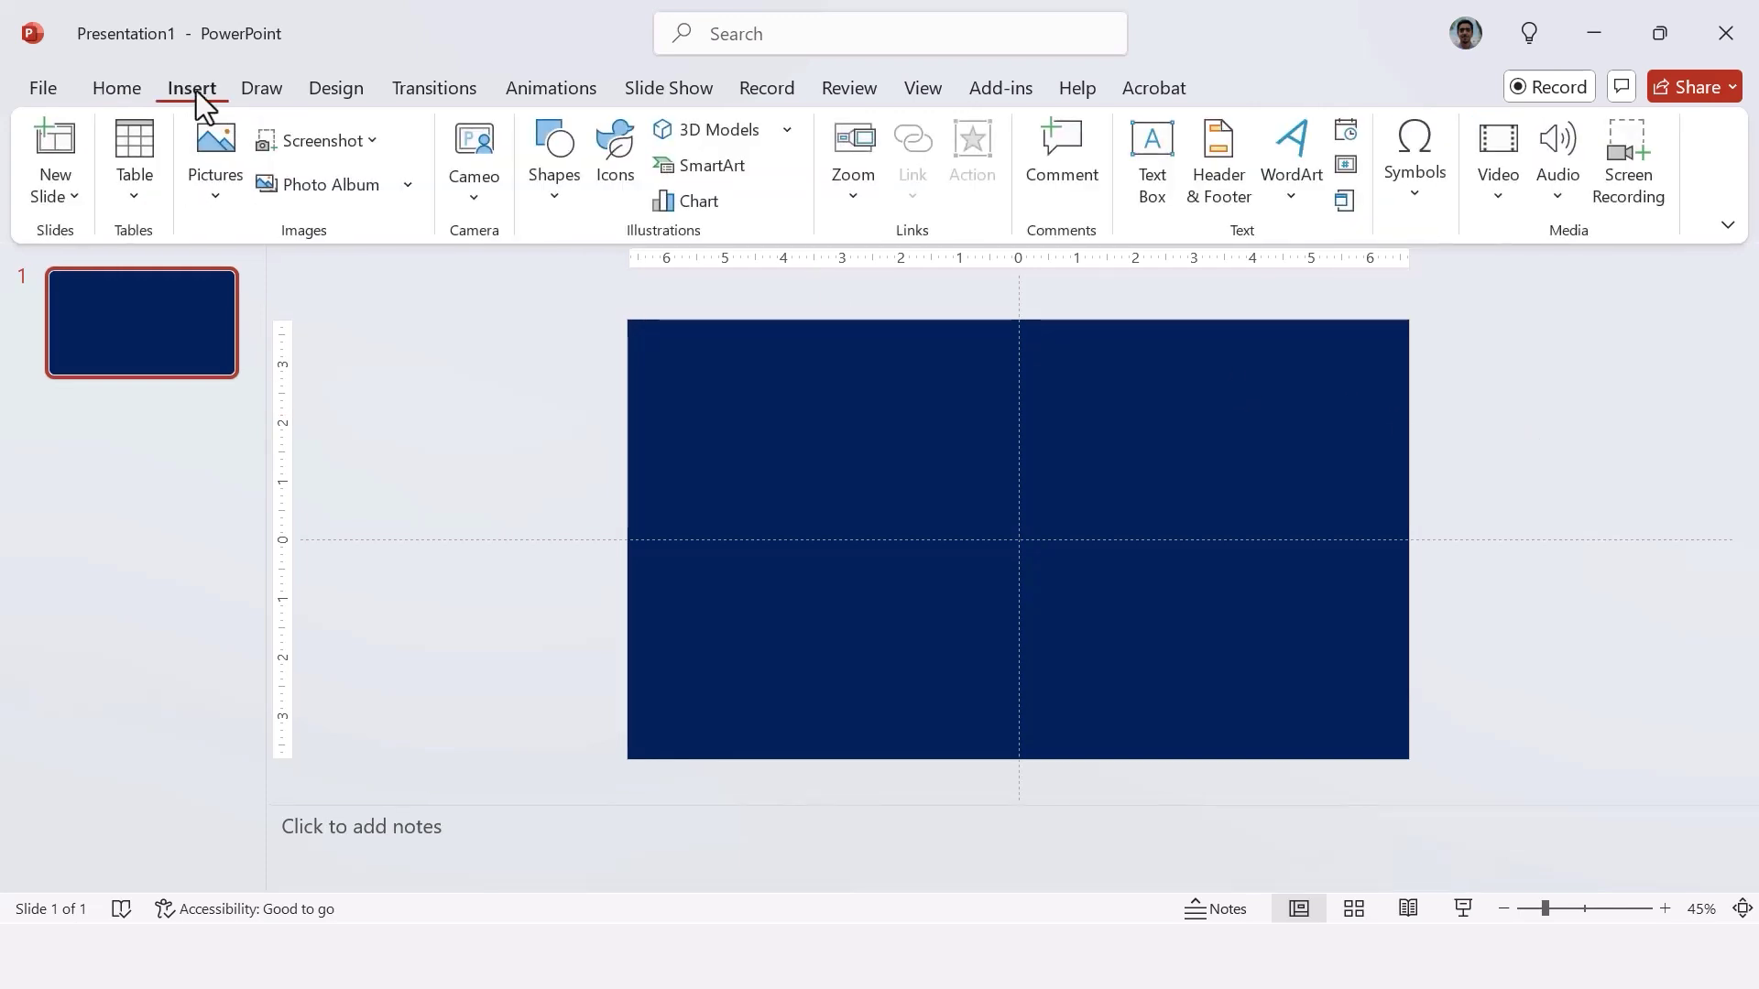
click(1158, 165)
drag(1227, 574, 1228, 577)
text(Alasassy Caps)
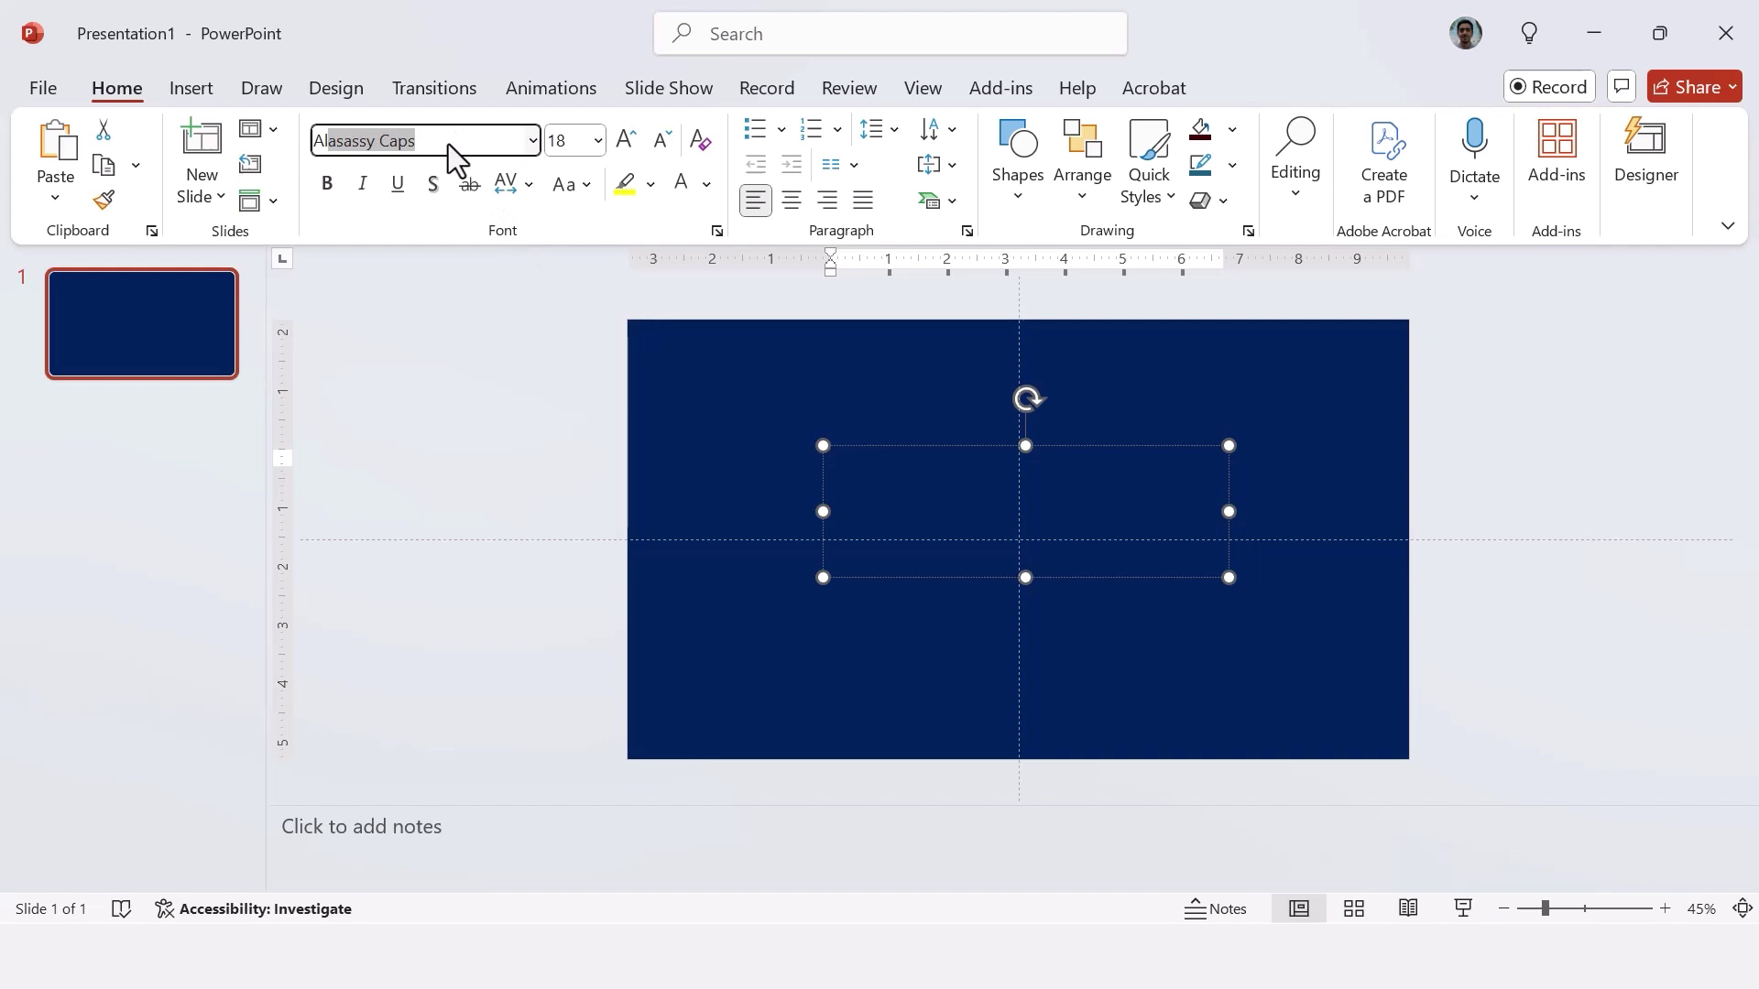
key(Return)
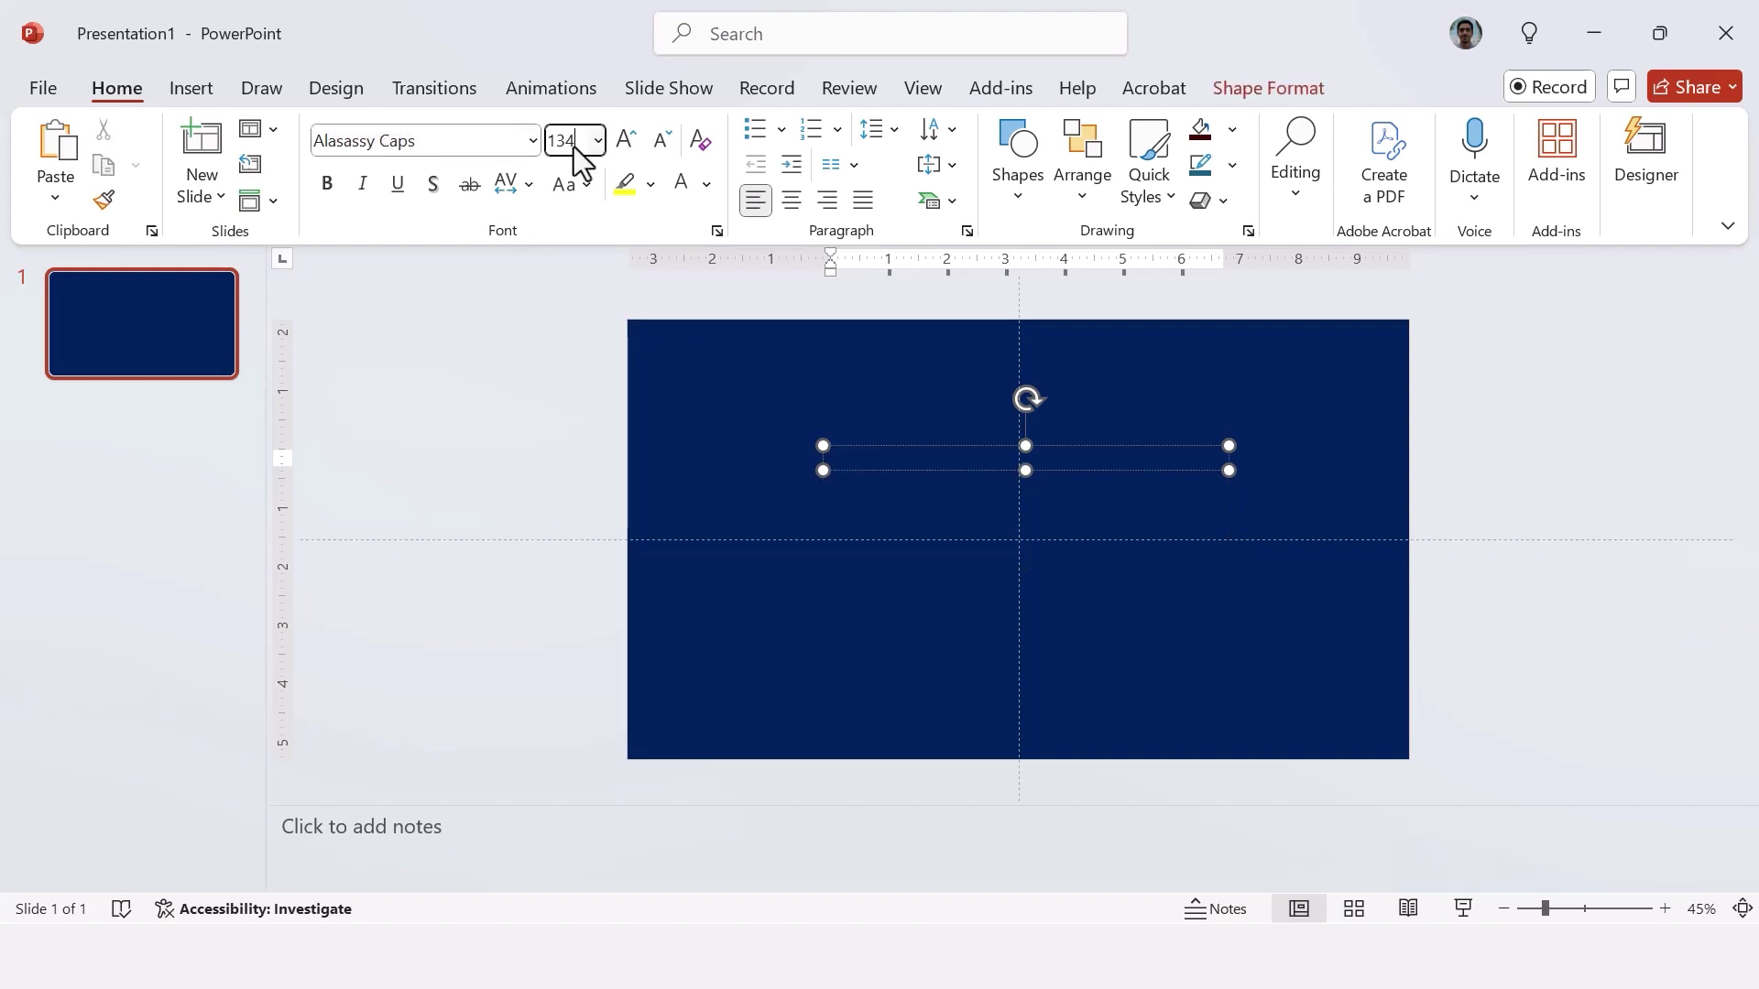
key(Return)
- Set the text colour to white and enter the title Springtime in the text box
click(708, 184)
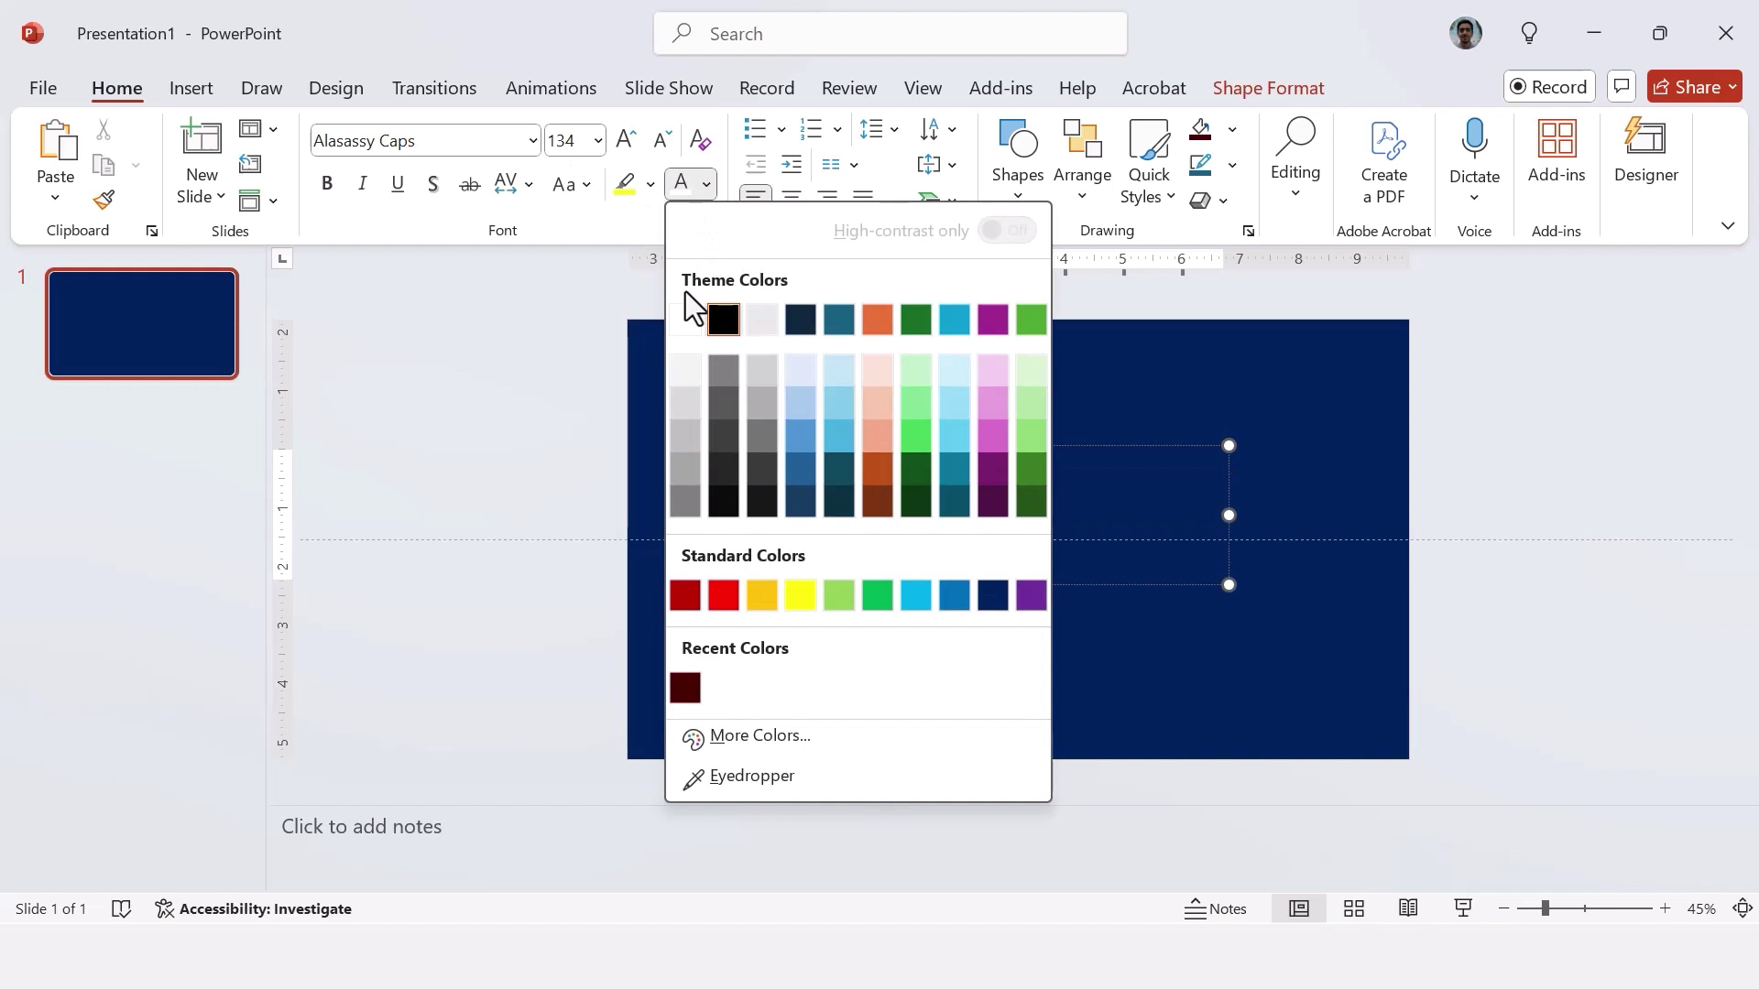
click(689, 317)
text(Springtime)
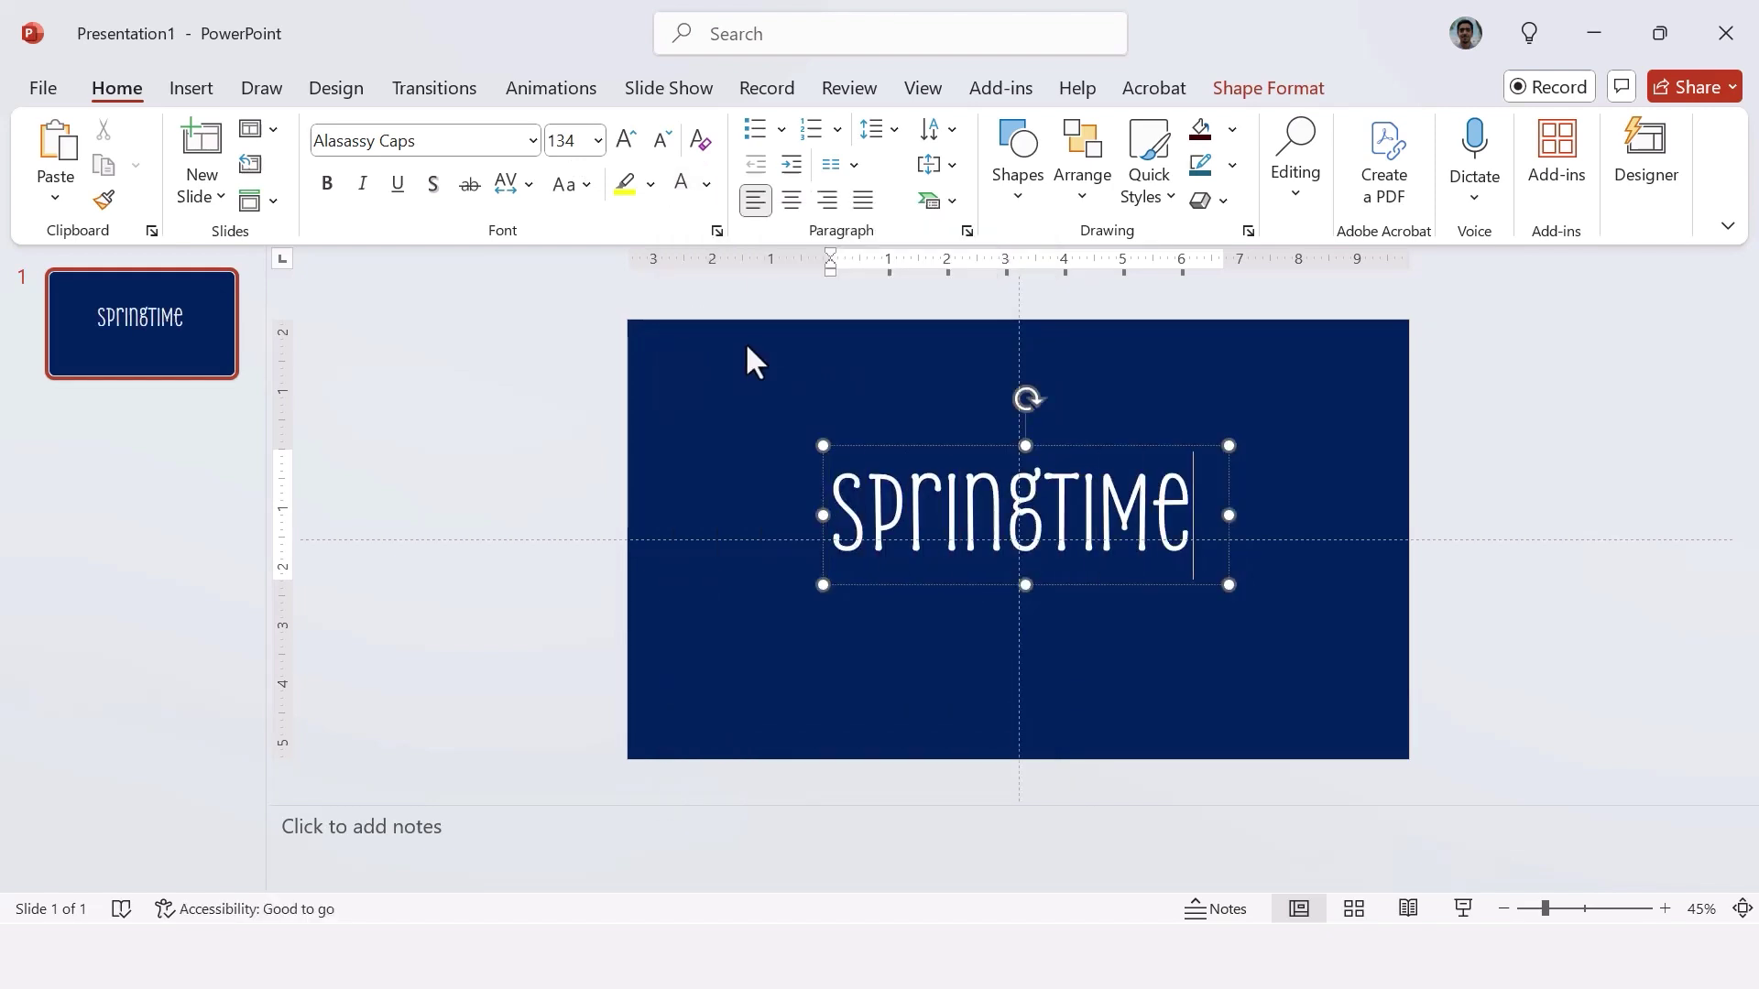
click(1392, 467)
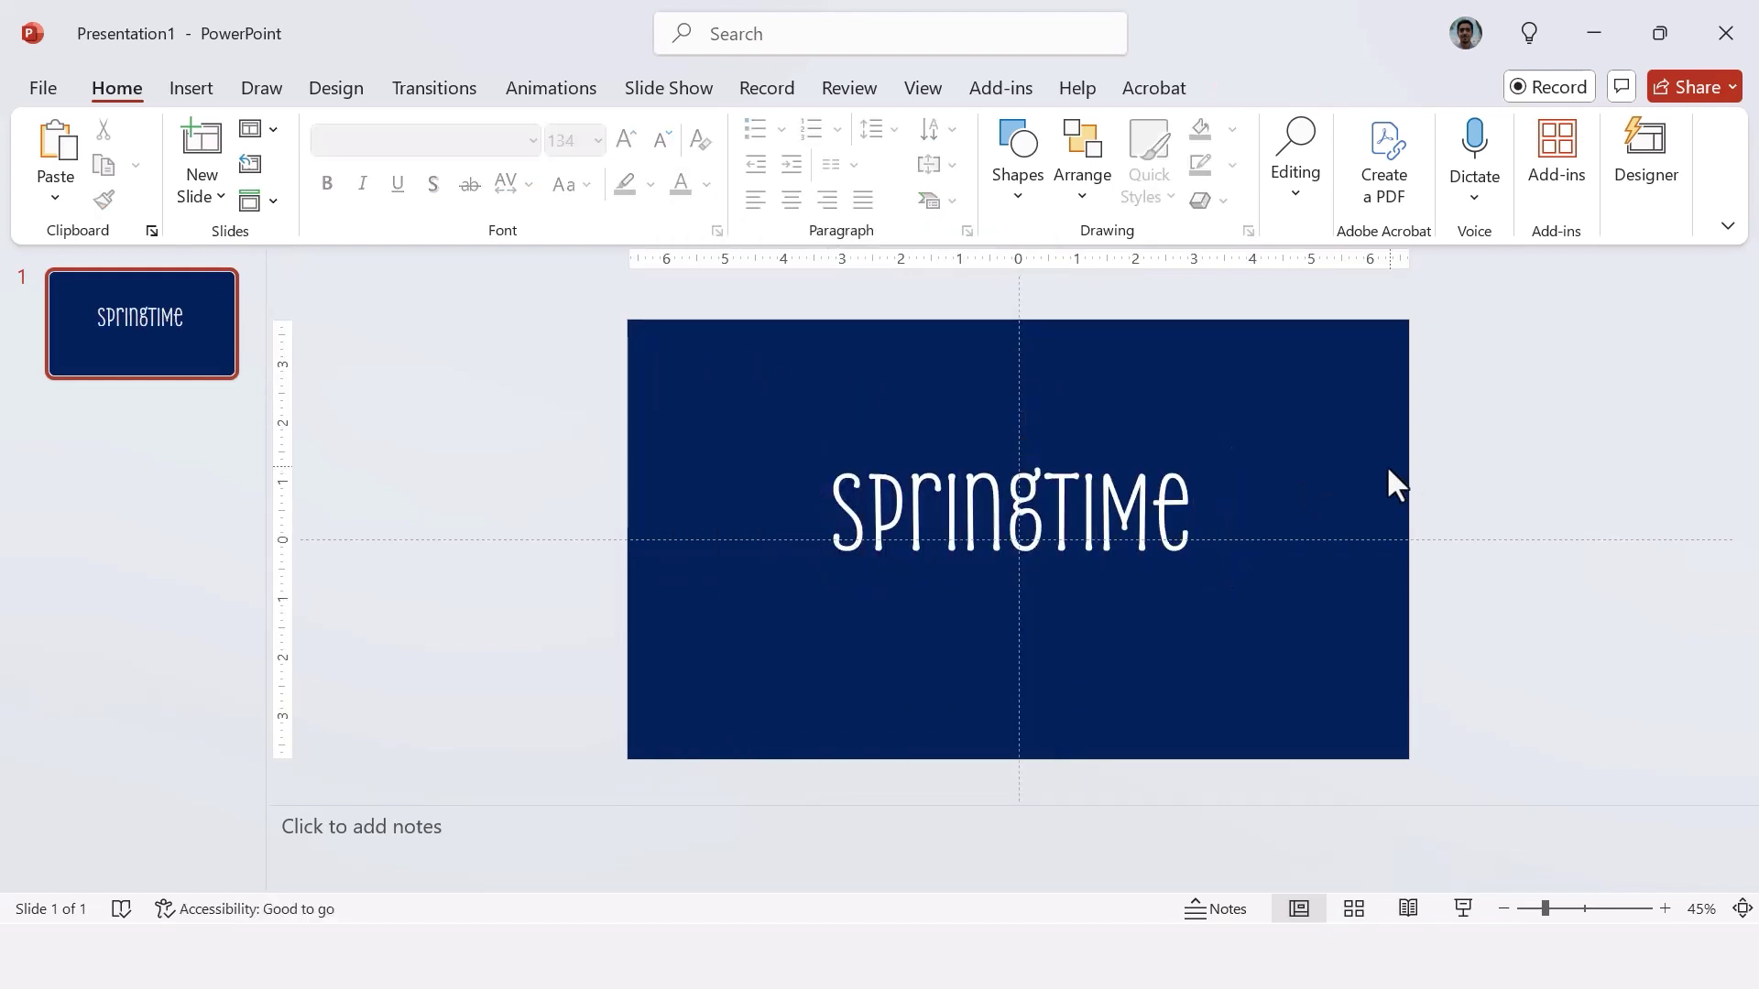
- Add a second text box below the title with DAISY in white, centred Cambria at size 40
click(180, 87)
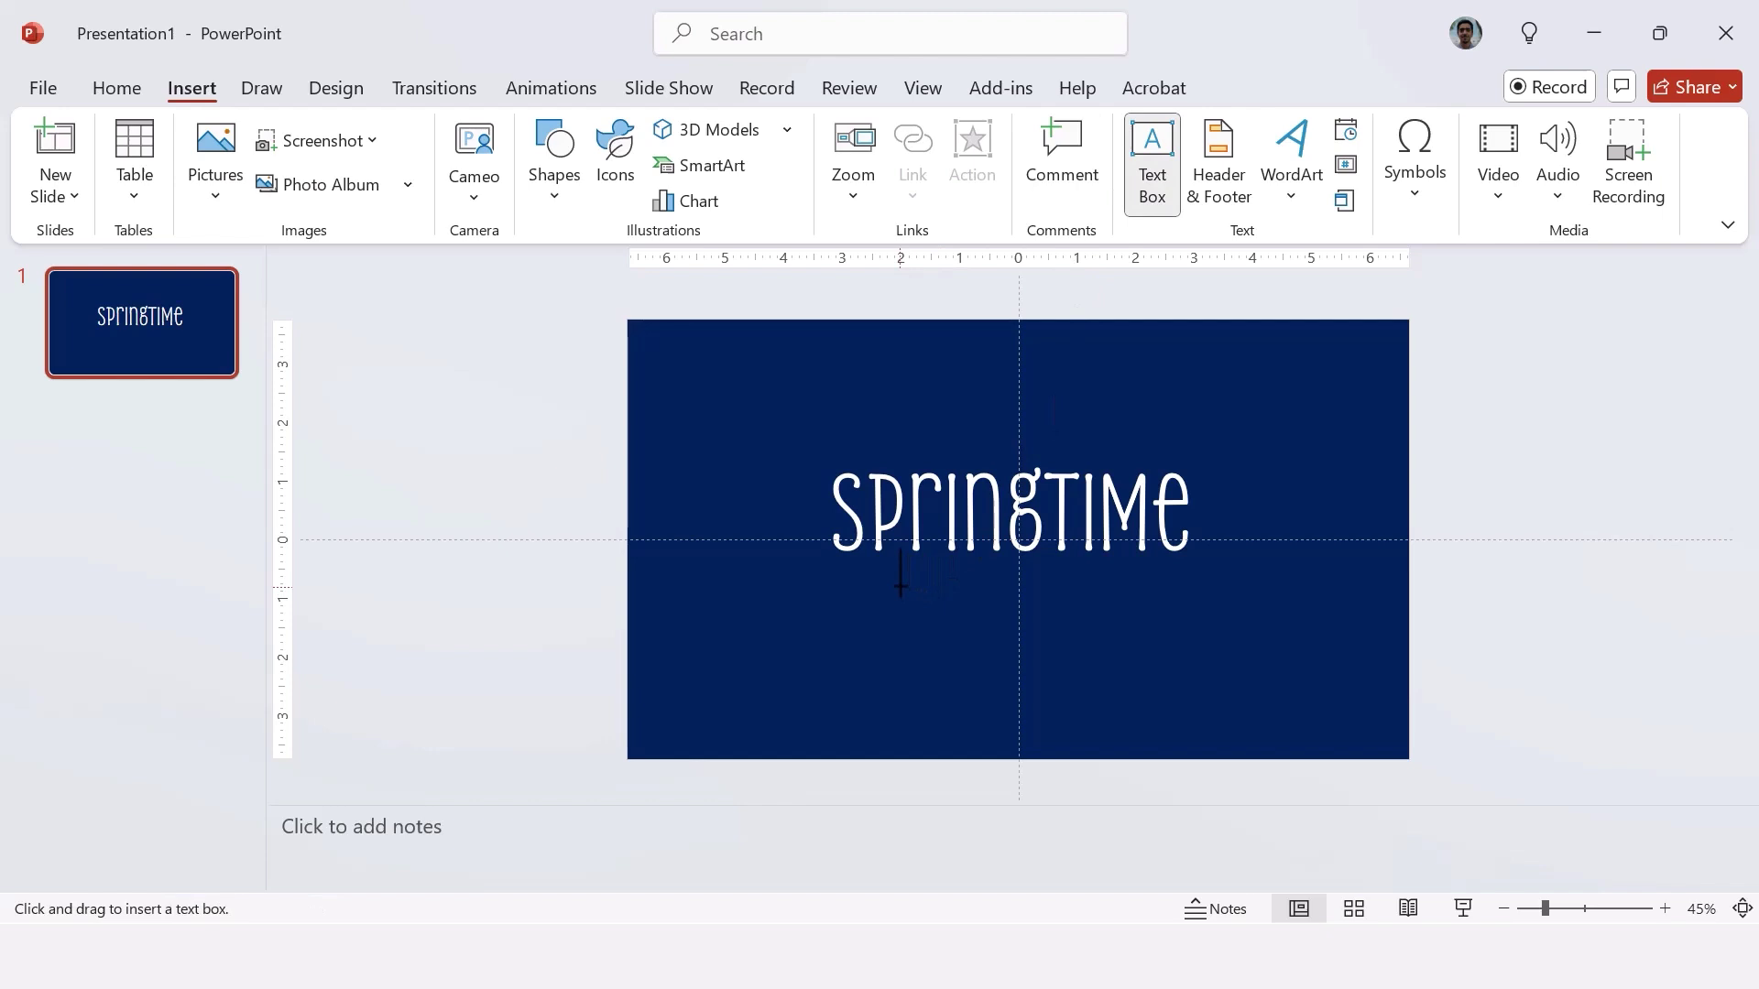
drag(901, 584, 1082, 624)
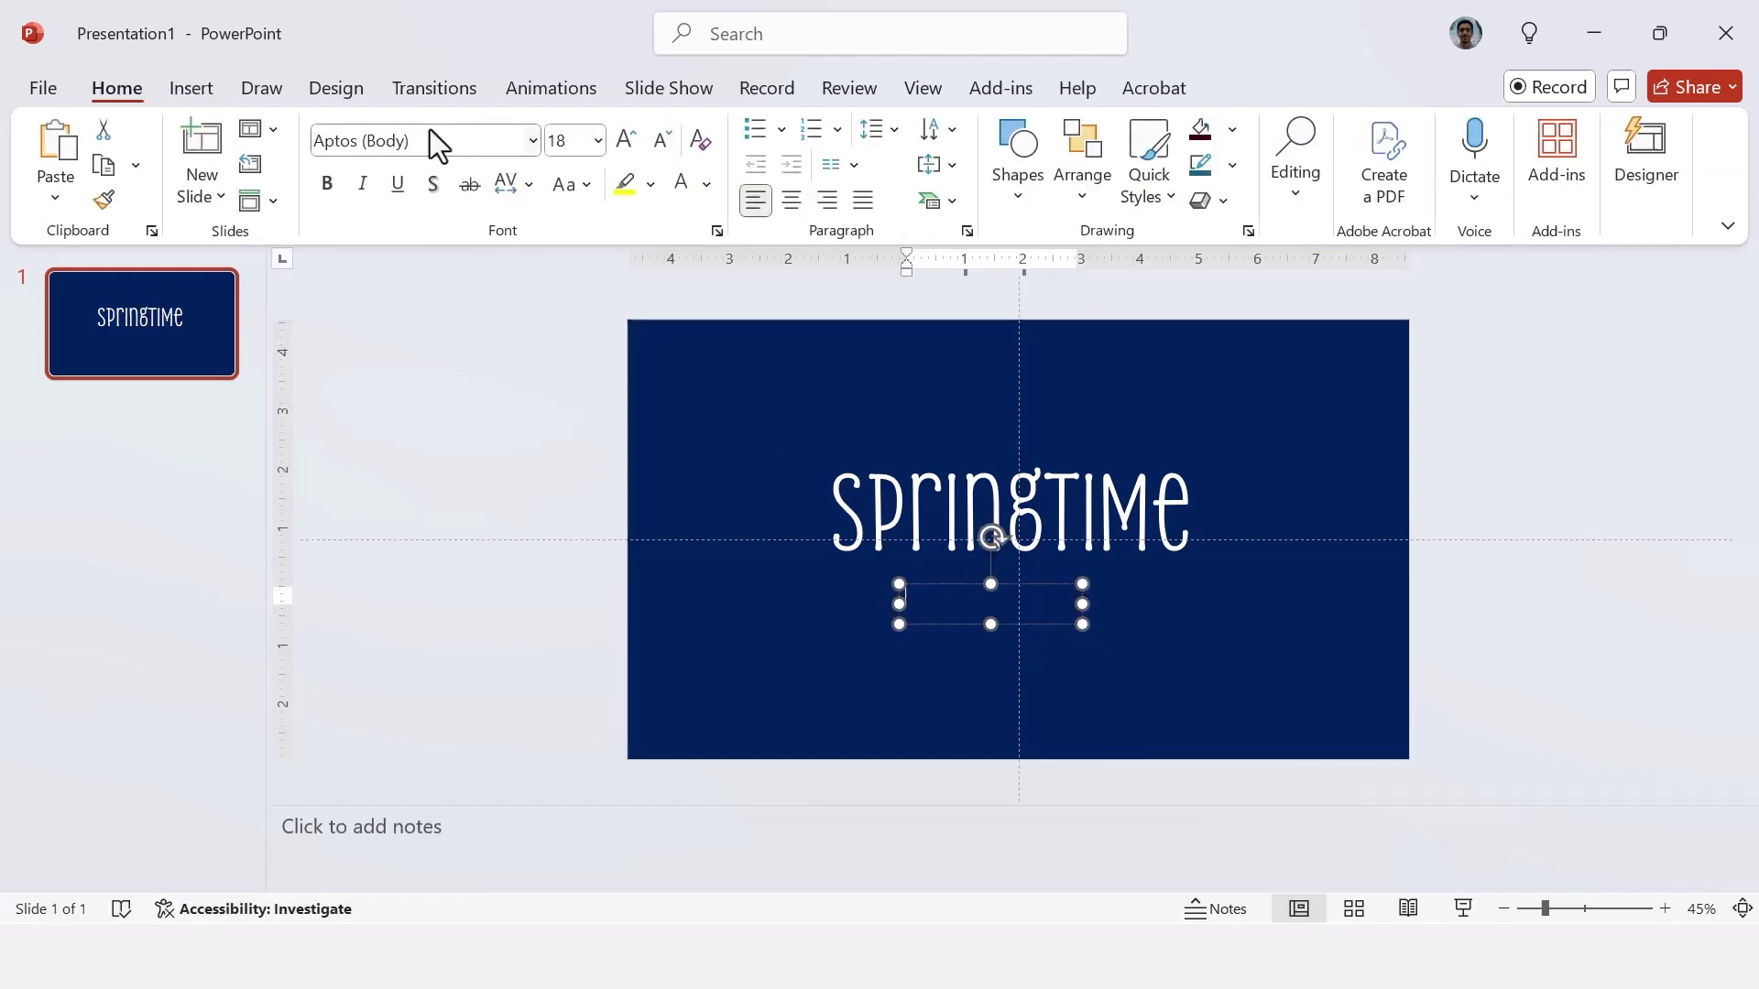
text(Cambria)
key(Return)
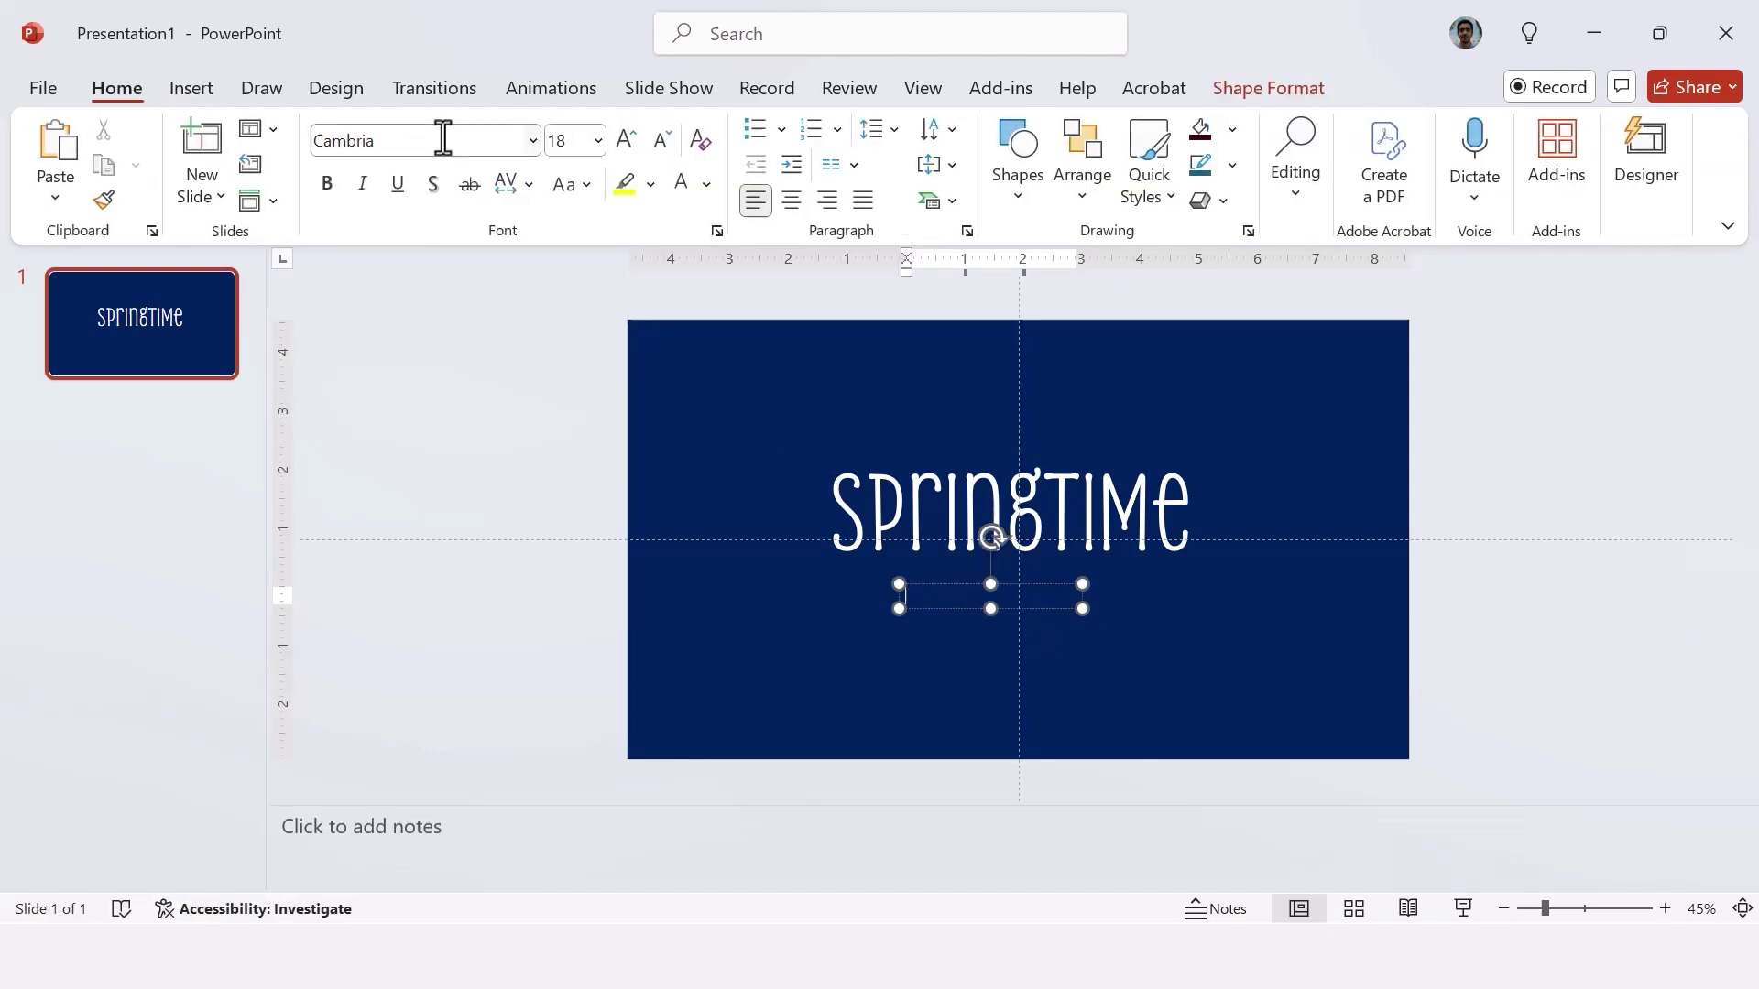
click(559, 139)
key(Return)
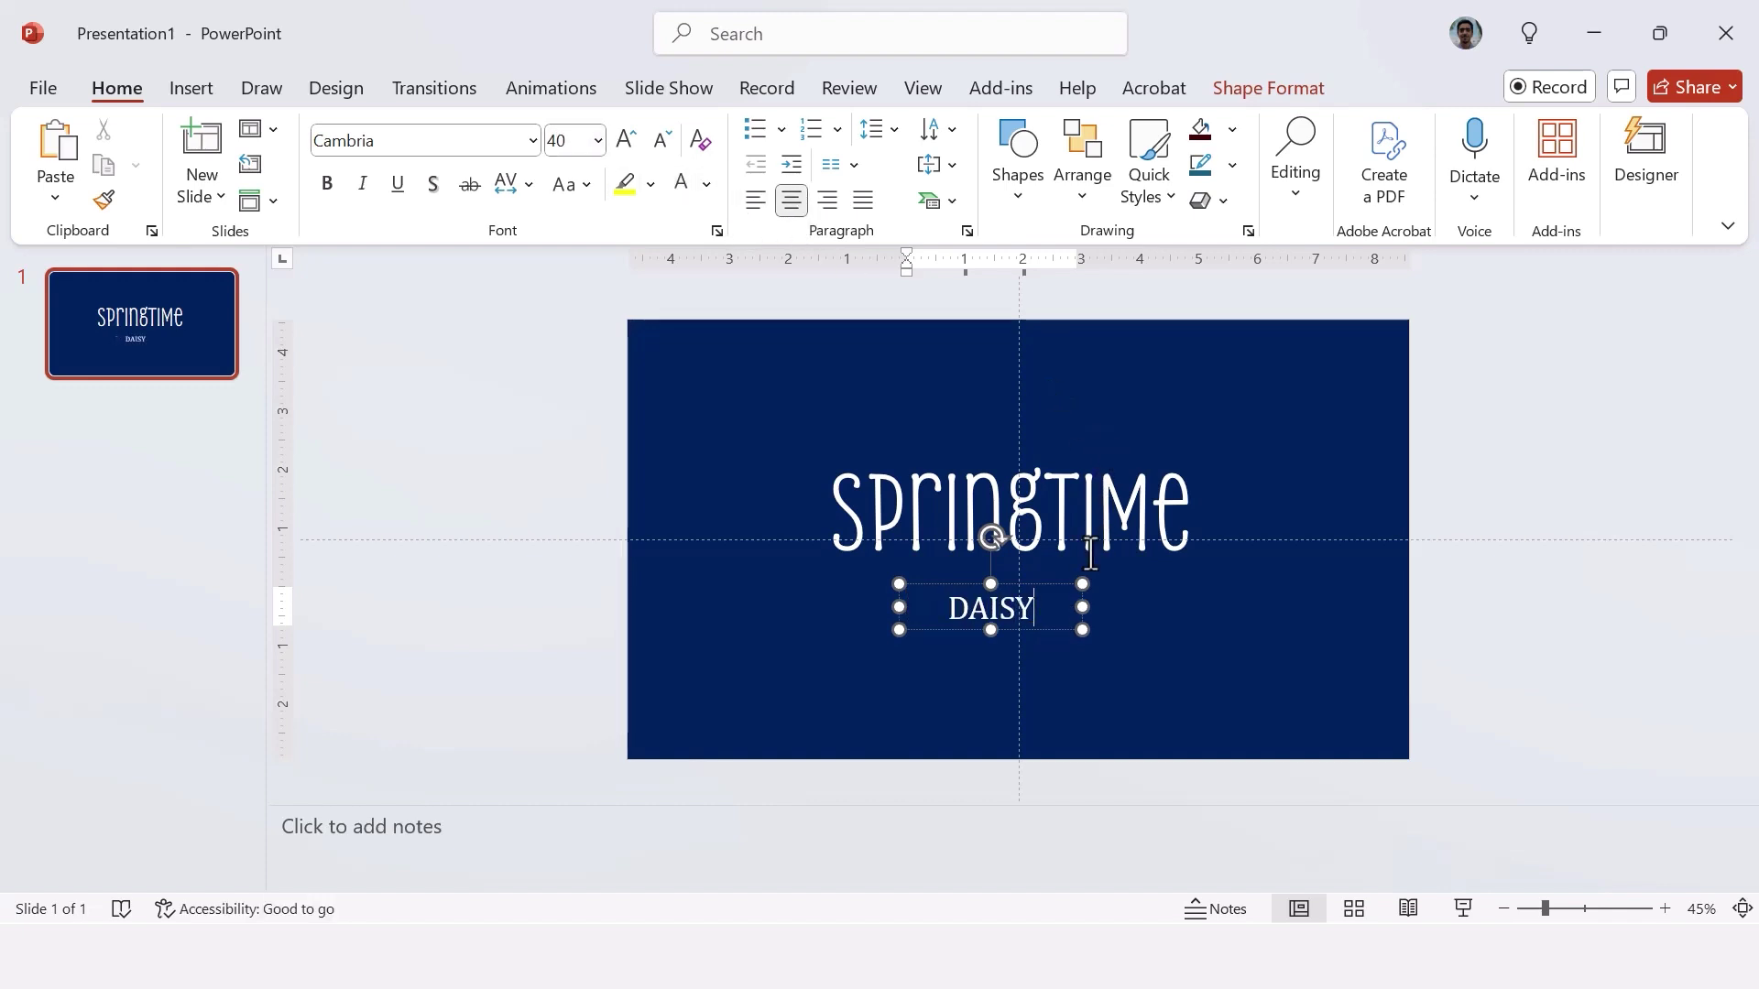
- Group the Springtime and DAISY text boxes into one object
click(1056, 555)
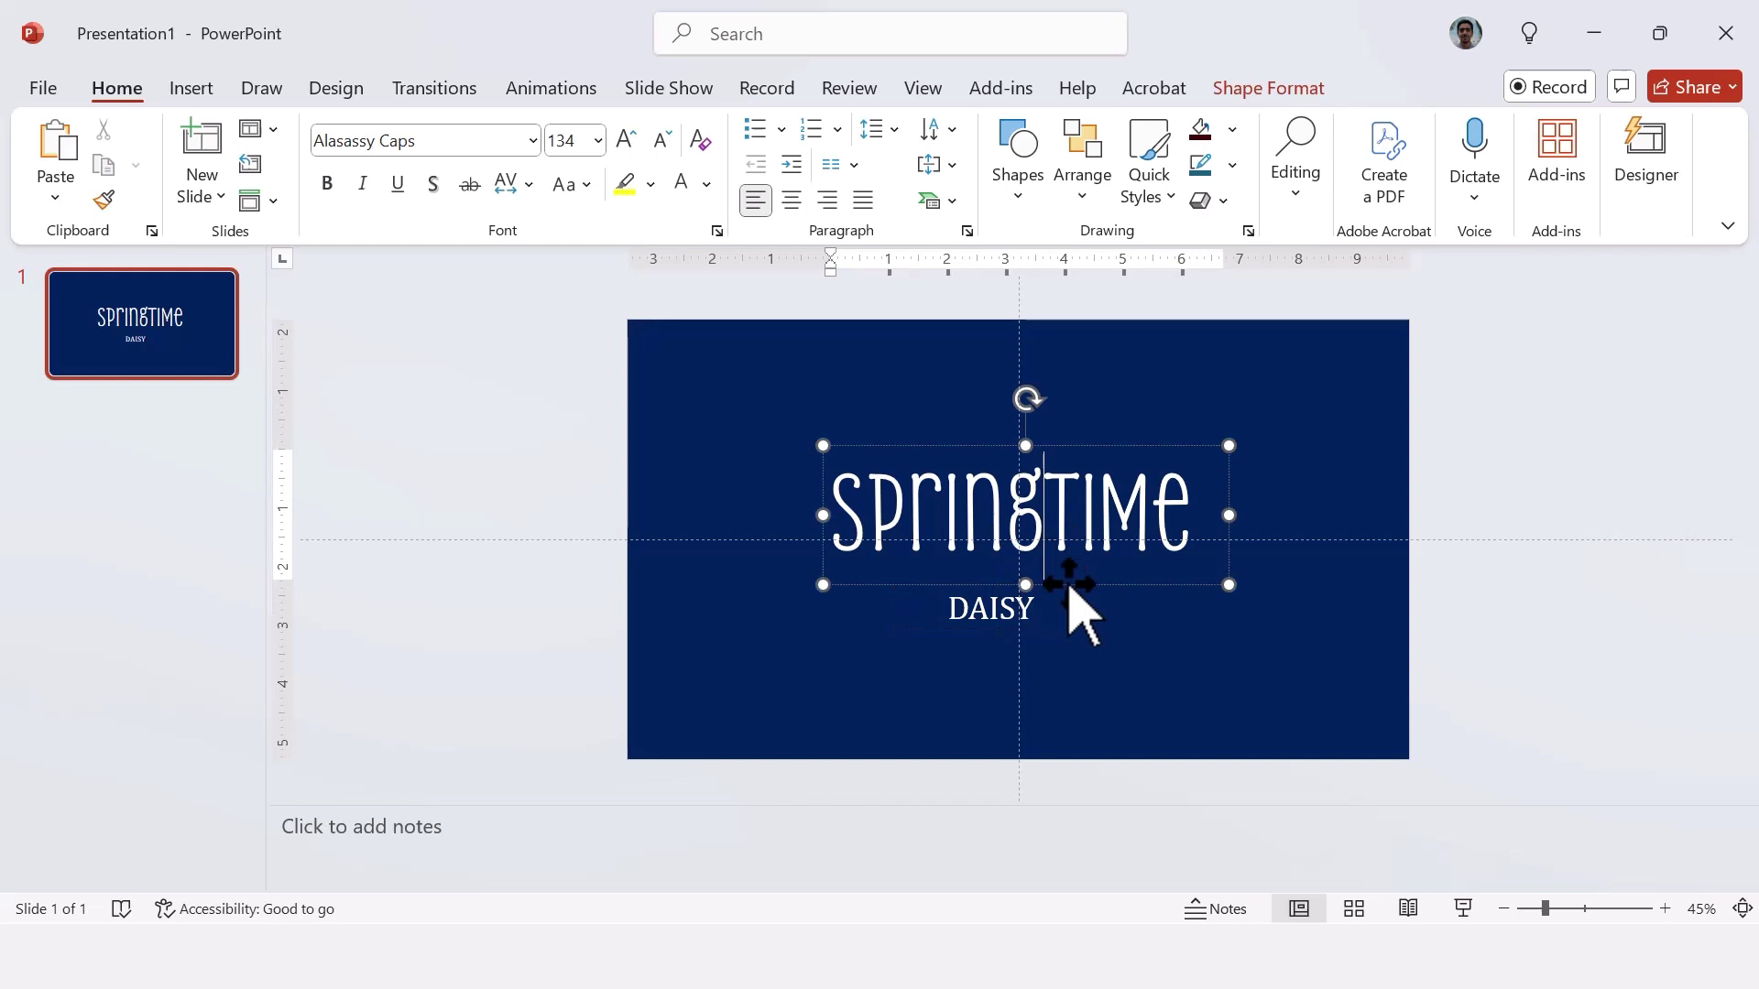
shift+click(1024, 616)
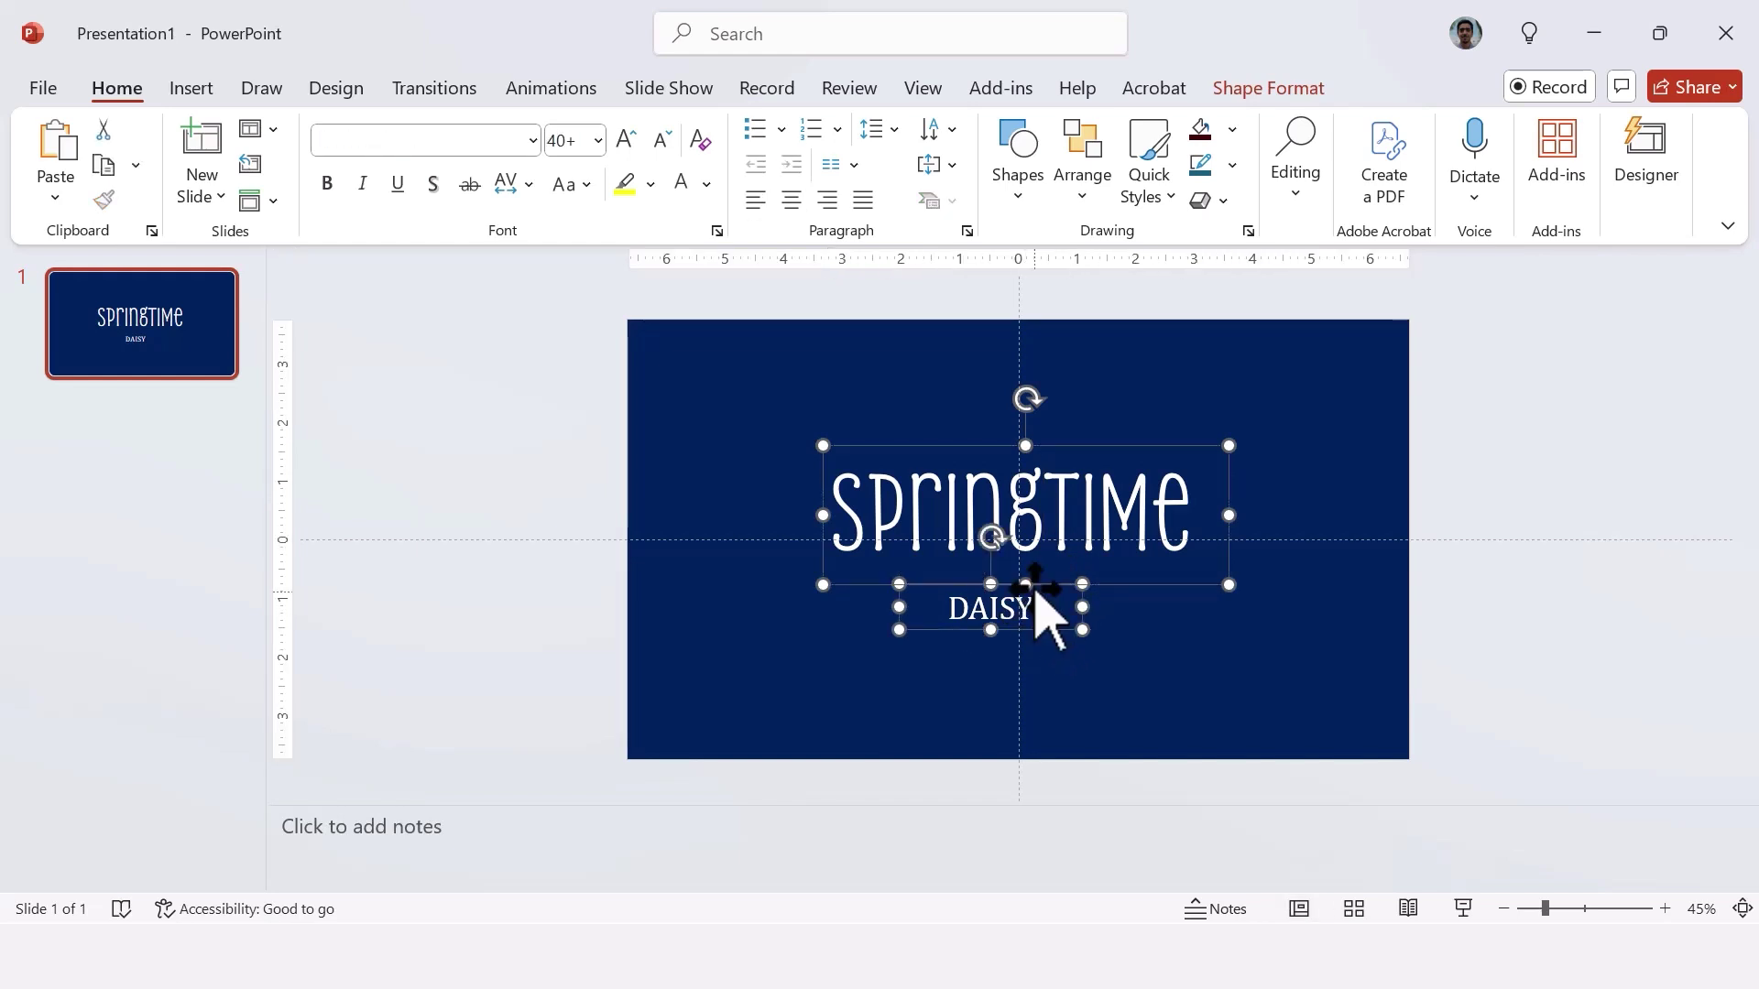
right_click(1041, 588)
mouse_move(1115, 525)
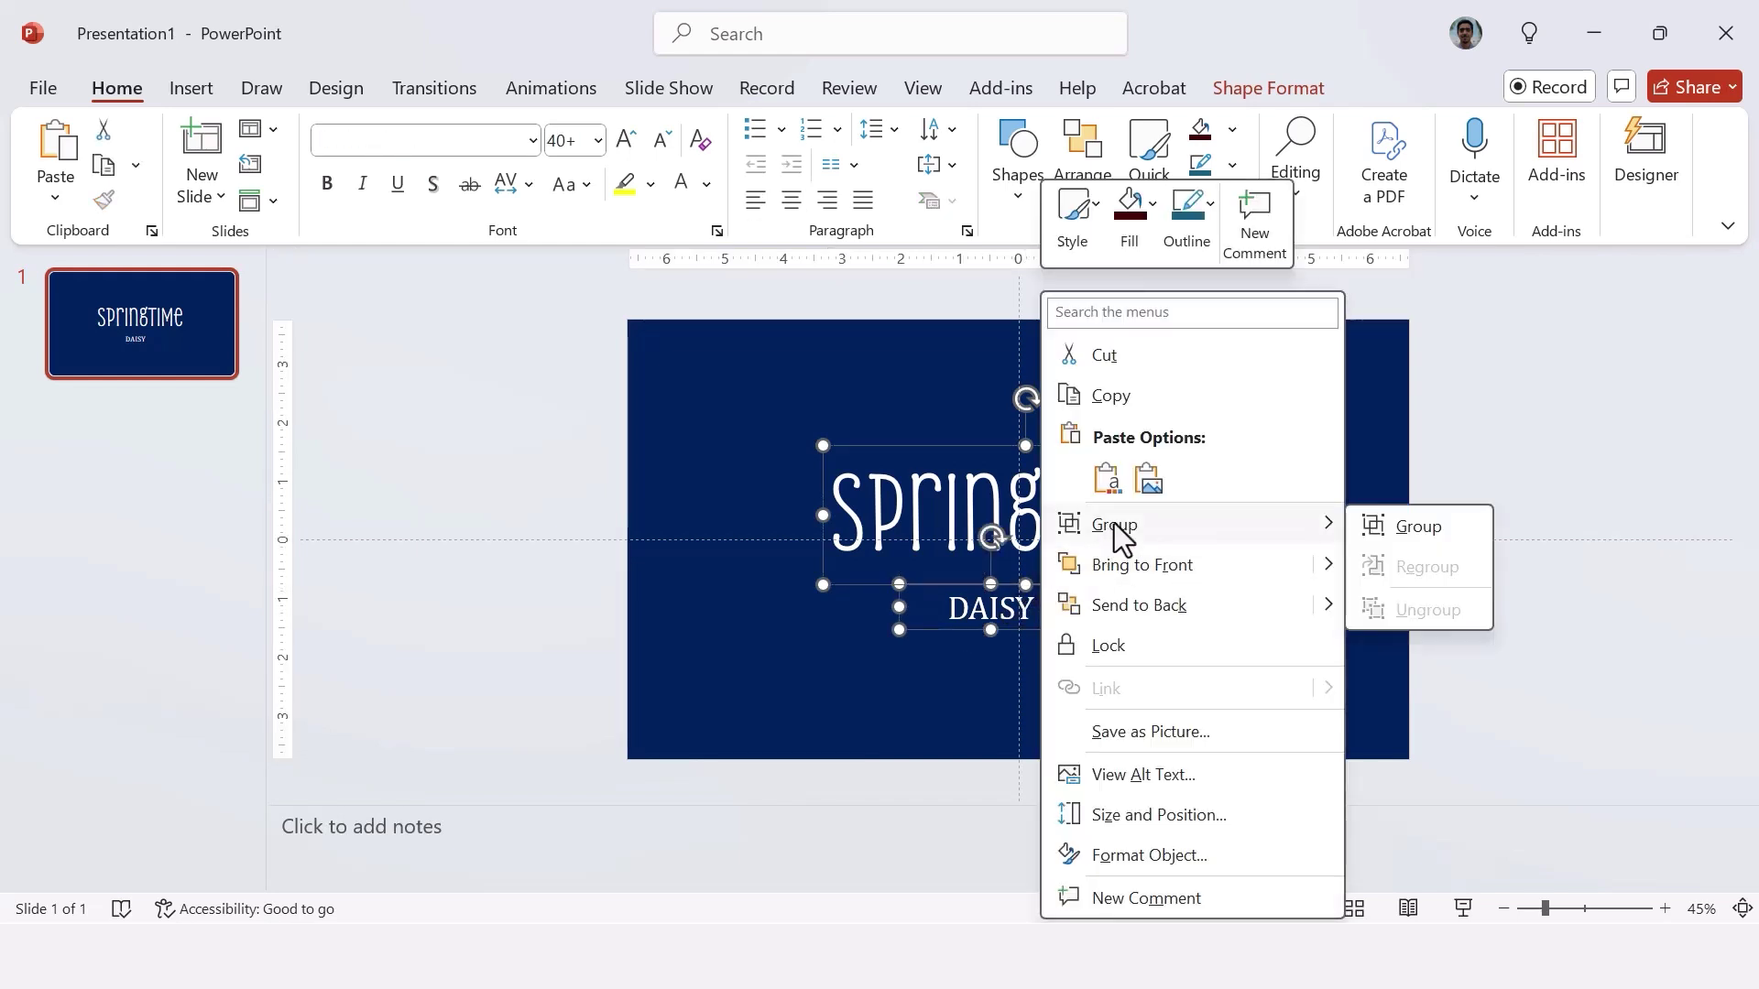
click(1399, 525)
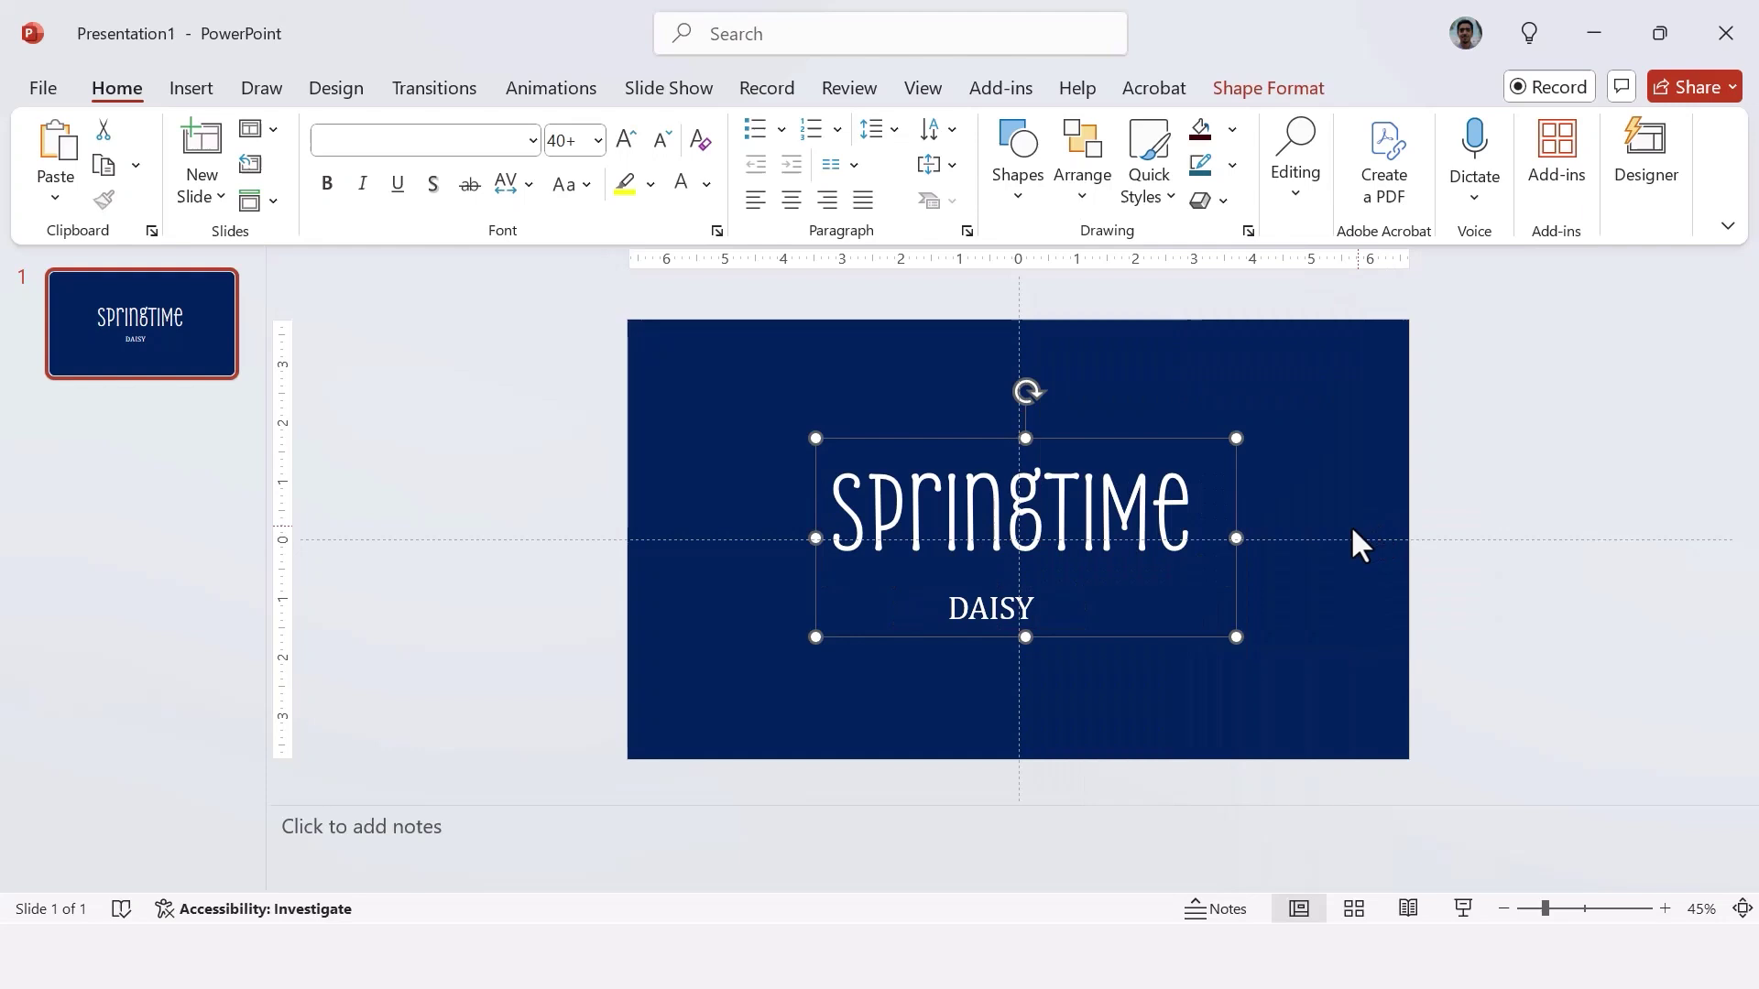
- Centre the text in the group and shift DAISY right to sit under the middle of Springtime
click(791, 199)
click(1082, 594)
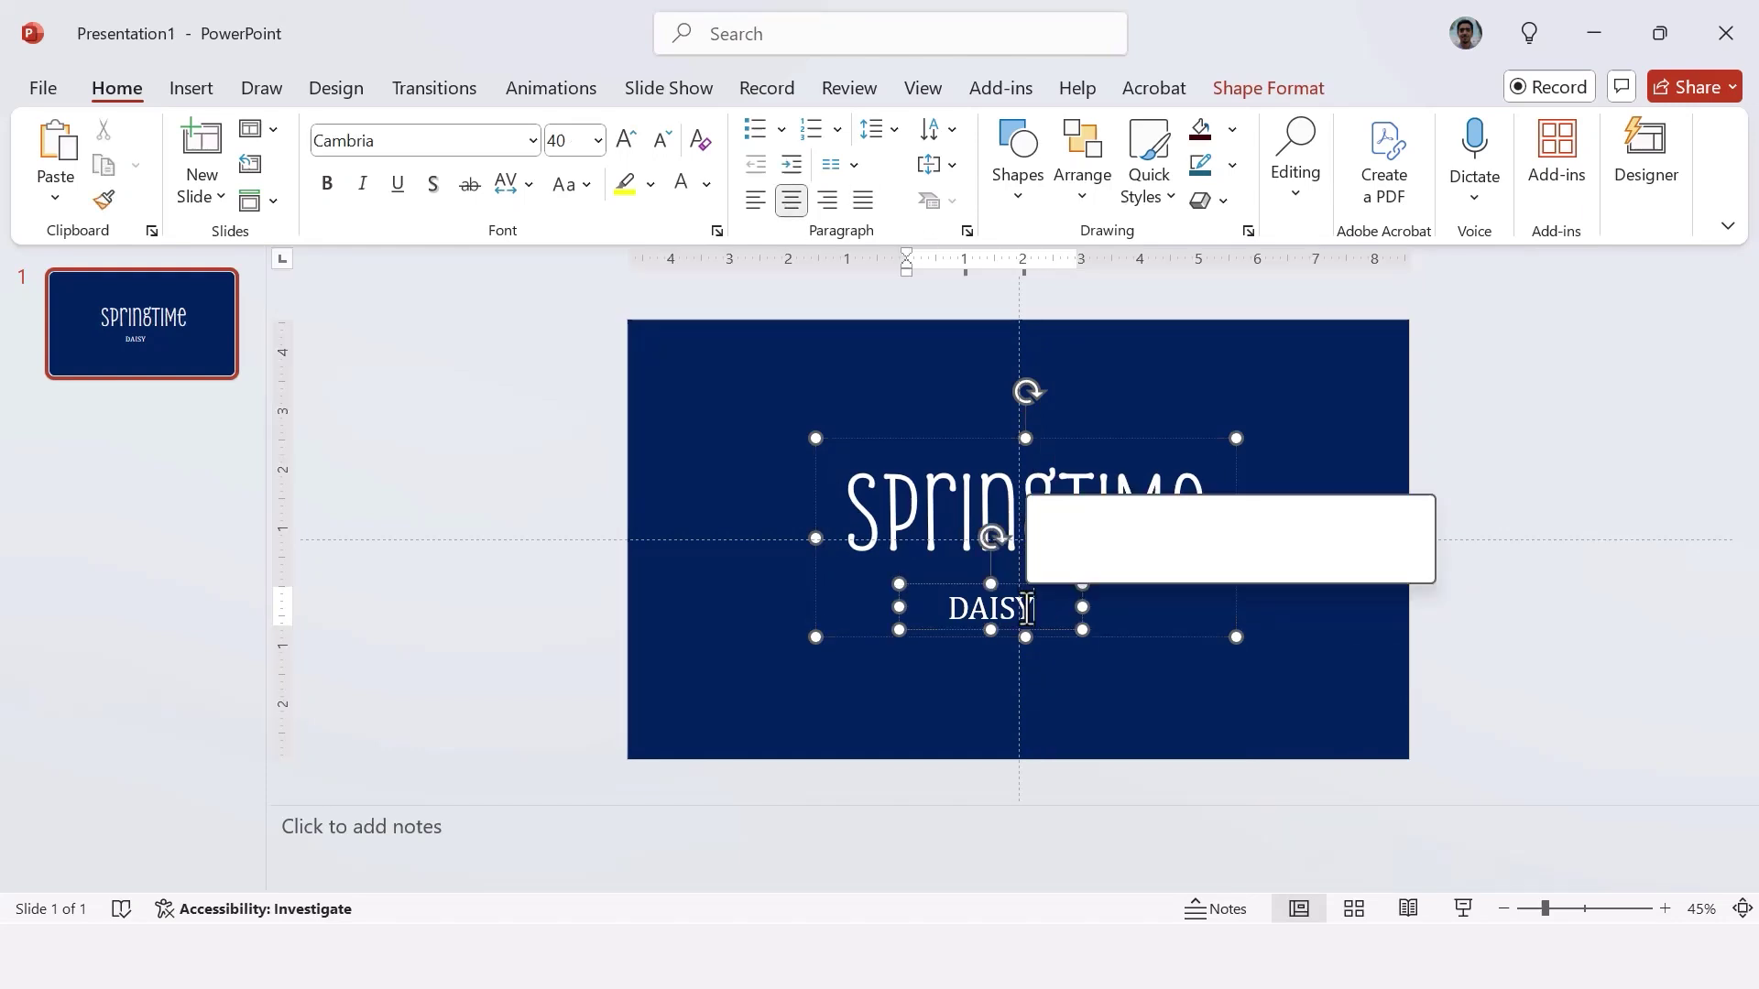
drag(1020, 585, 1048, 586)
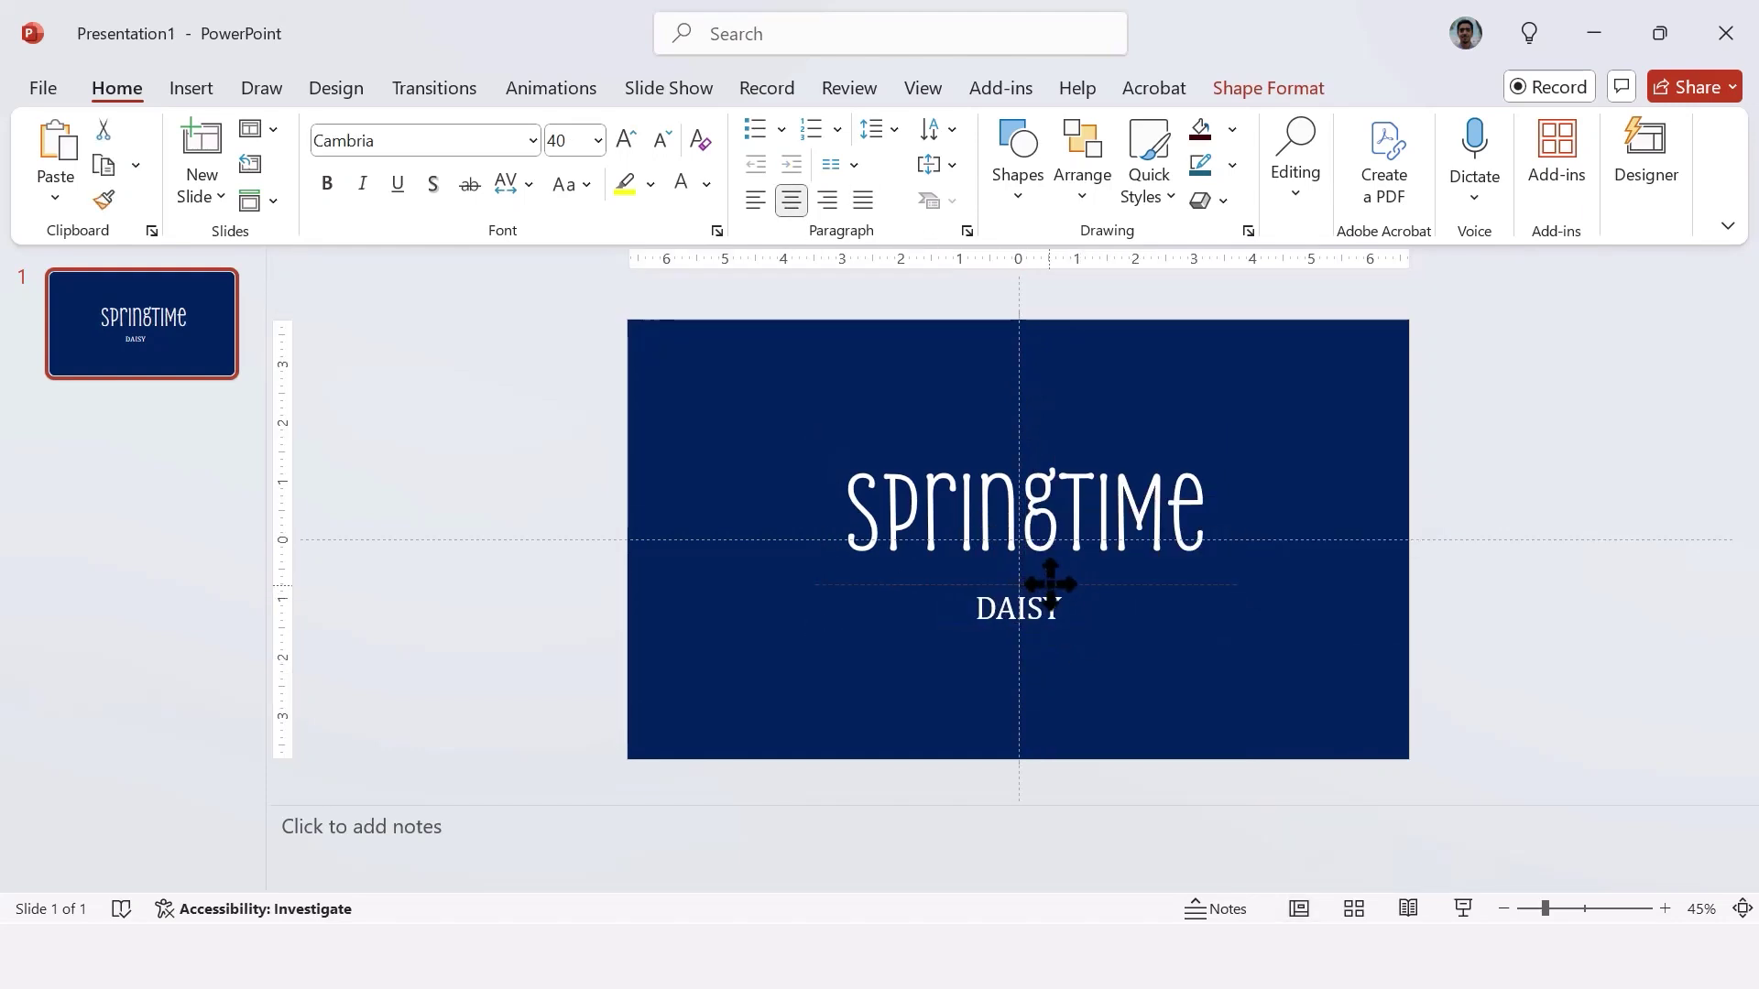
- Align the whole text group to the horizontal and vertical centre of the slide
click(1064, 439)
click(1082, 188)
mouse_move(1211, 666)
click(1324, 565)
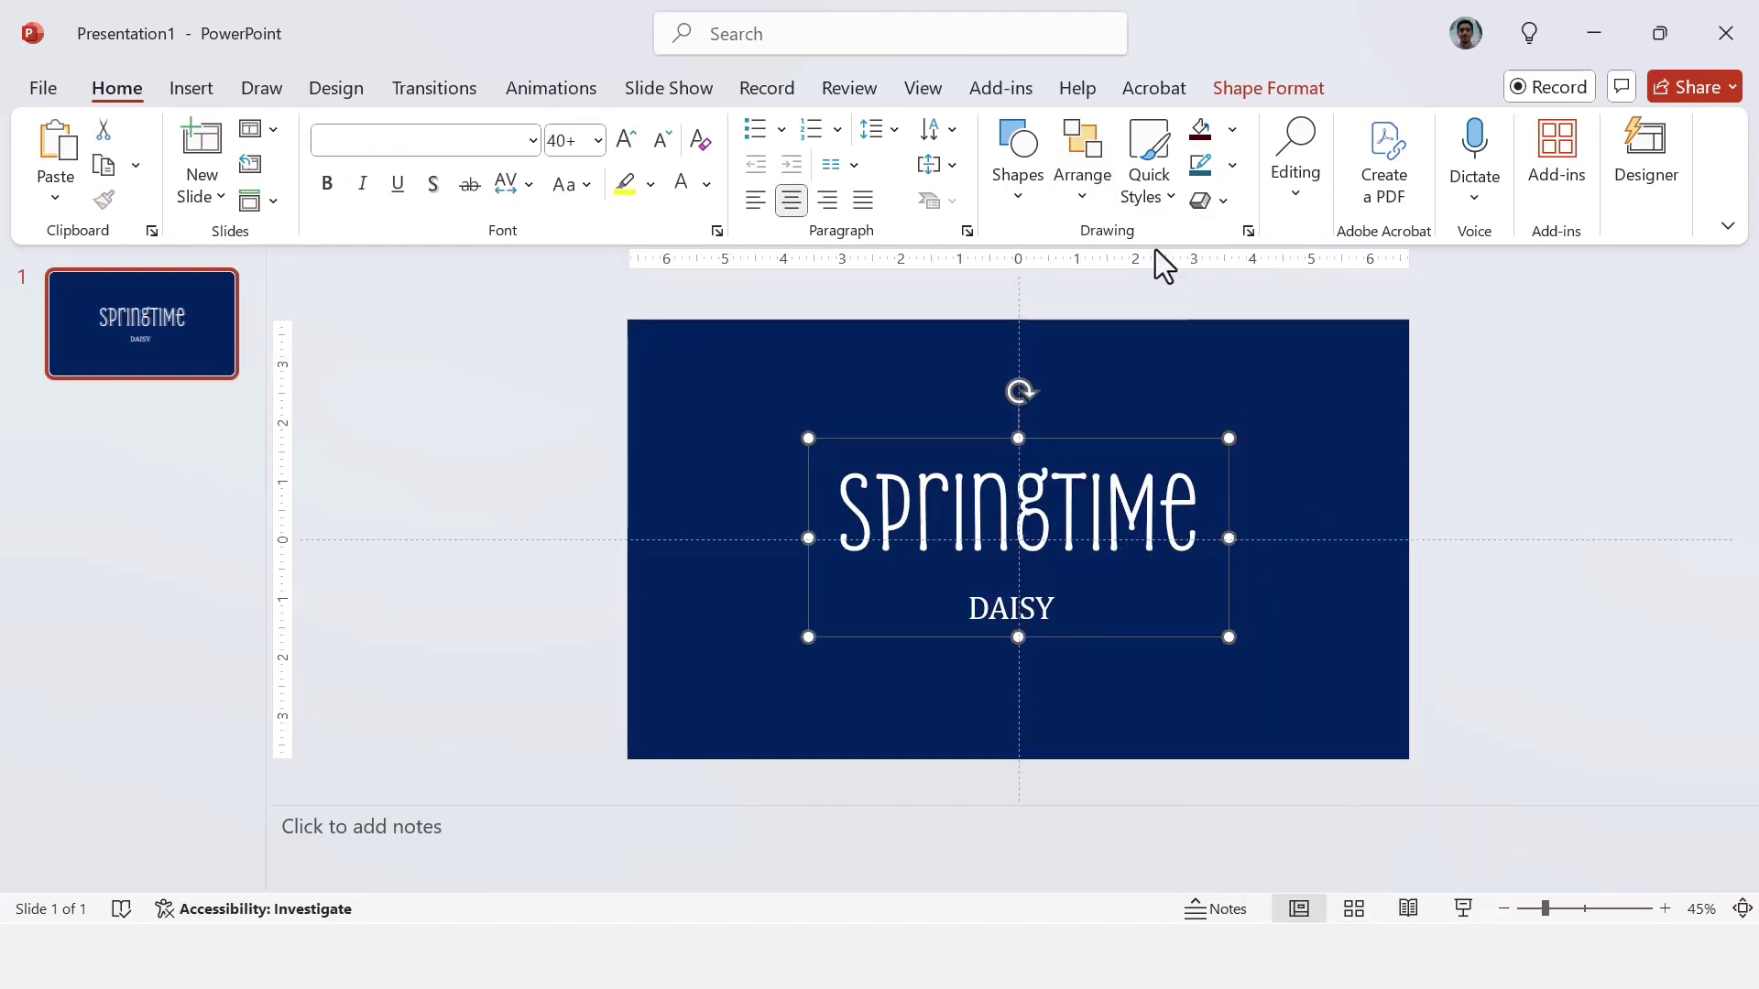
click(1086, 192)
click(1324, 687)
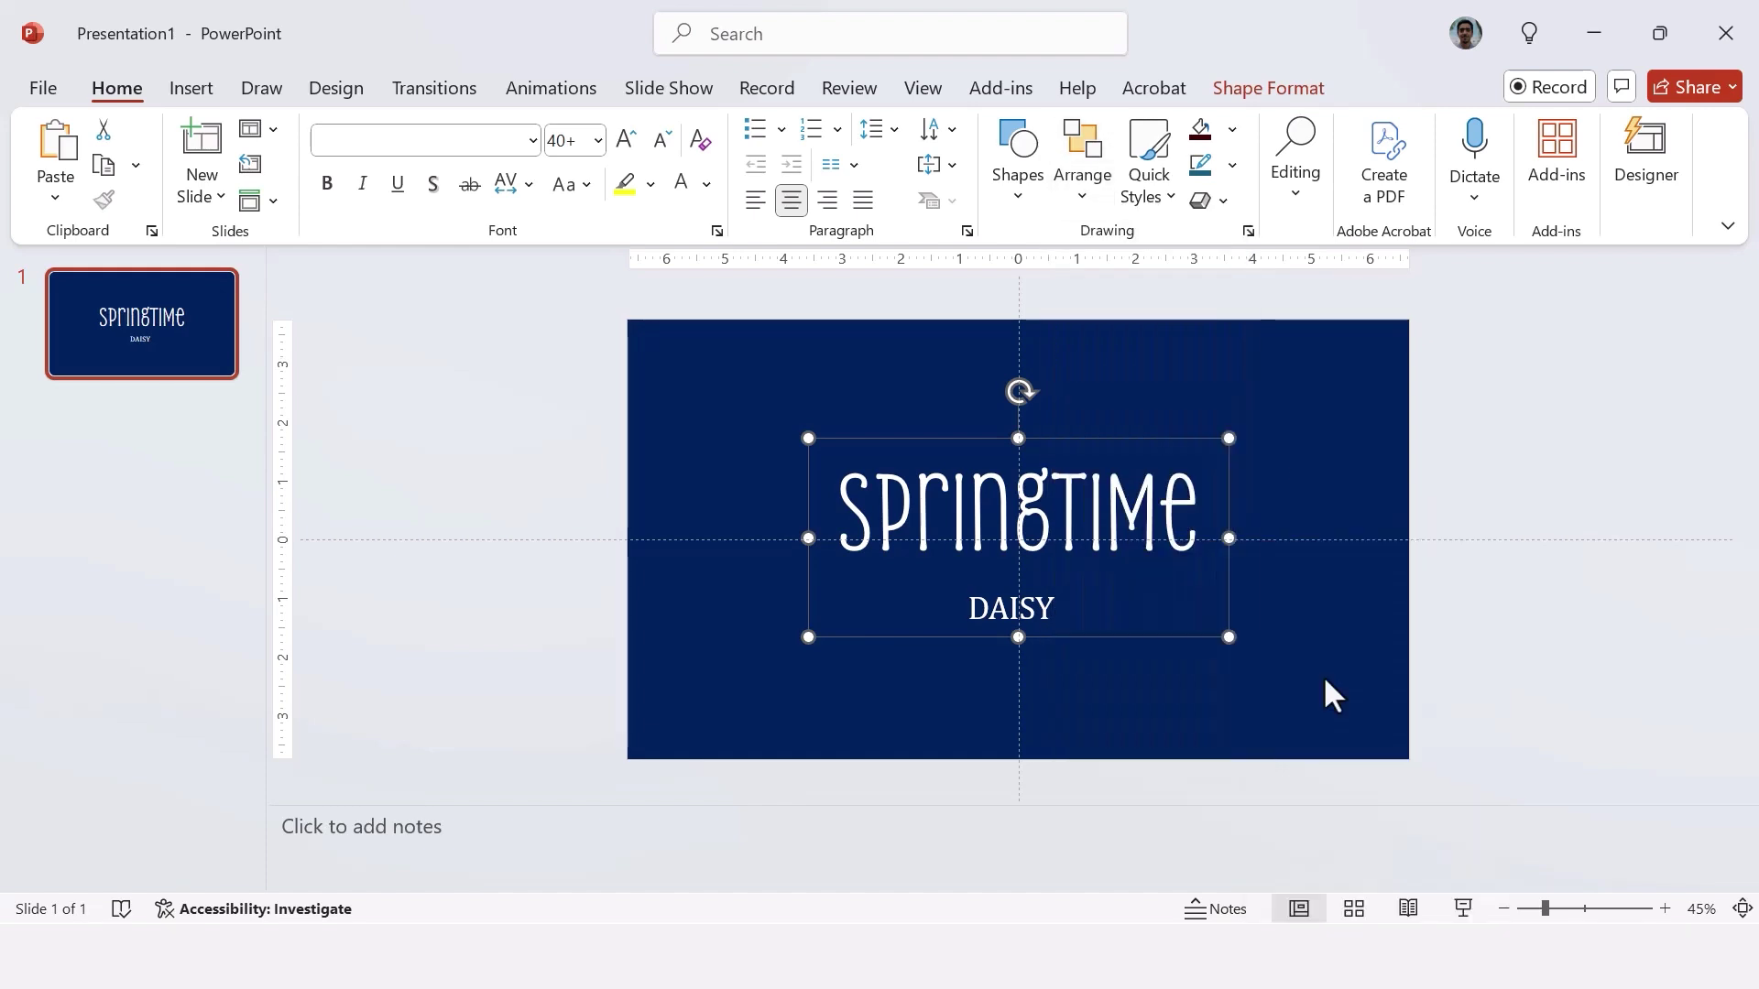
click(1335, 680)
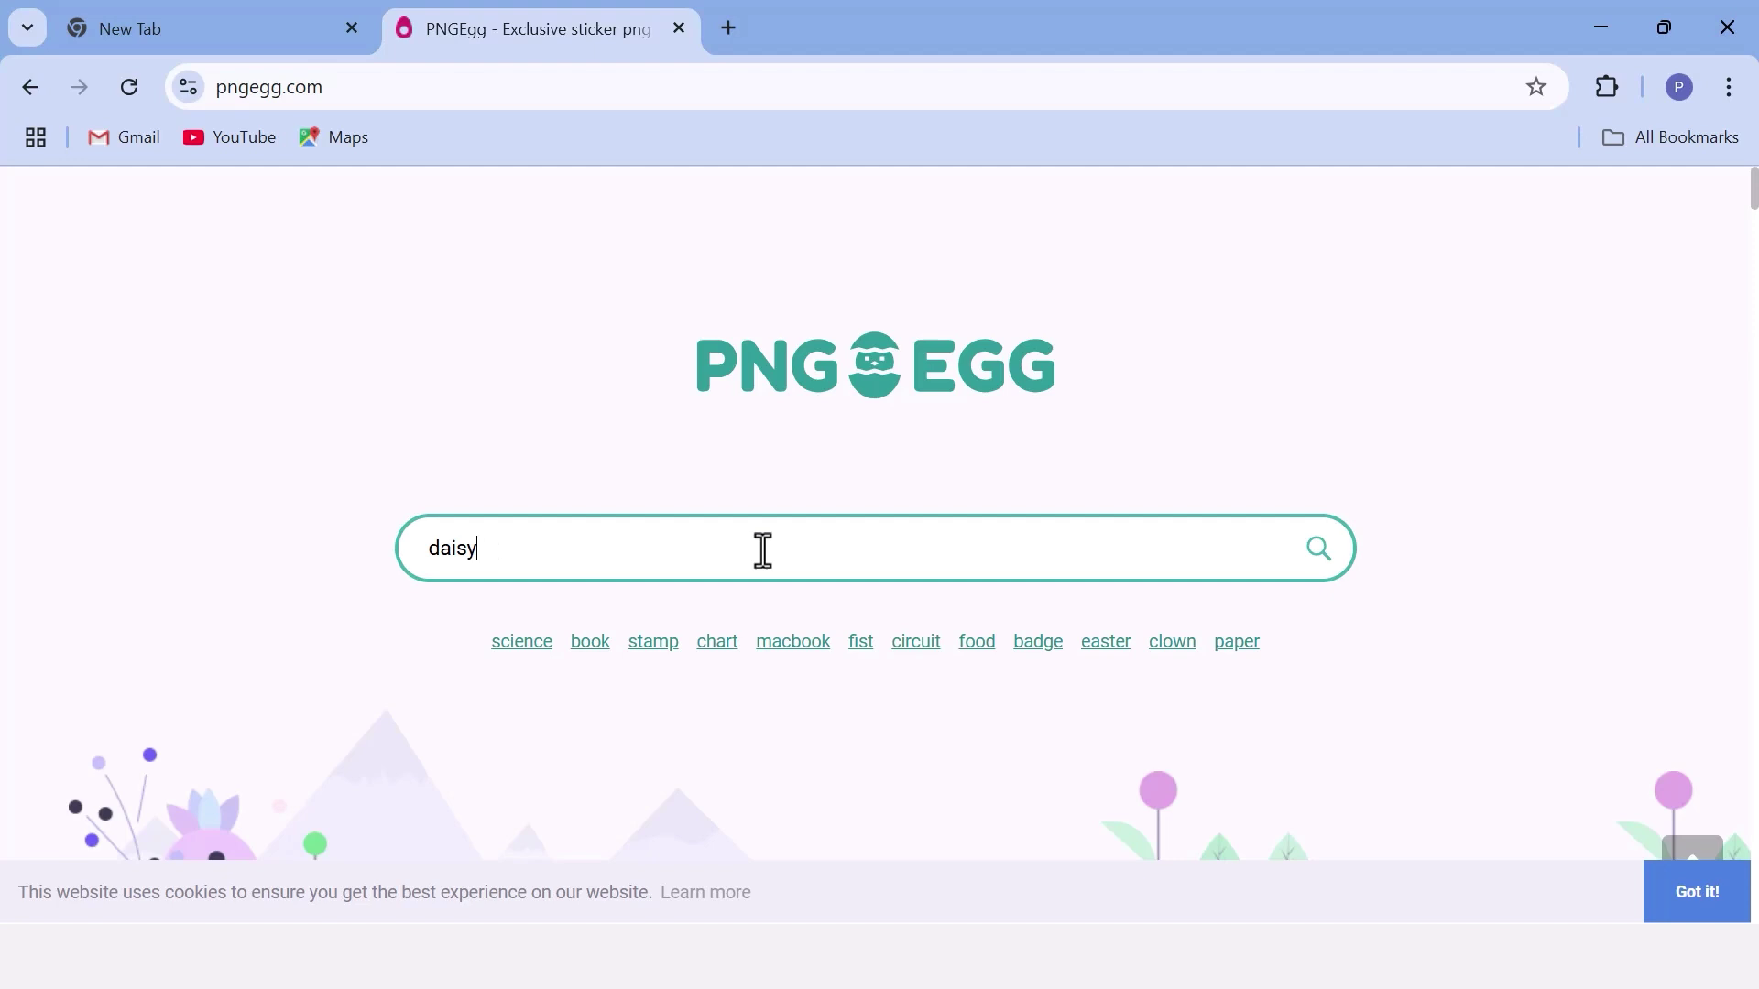
- Switch to the browser, find the white daisy with a long stem on PNGEgg and paste its image onto the slide
scroll(762, 557, down, 6)
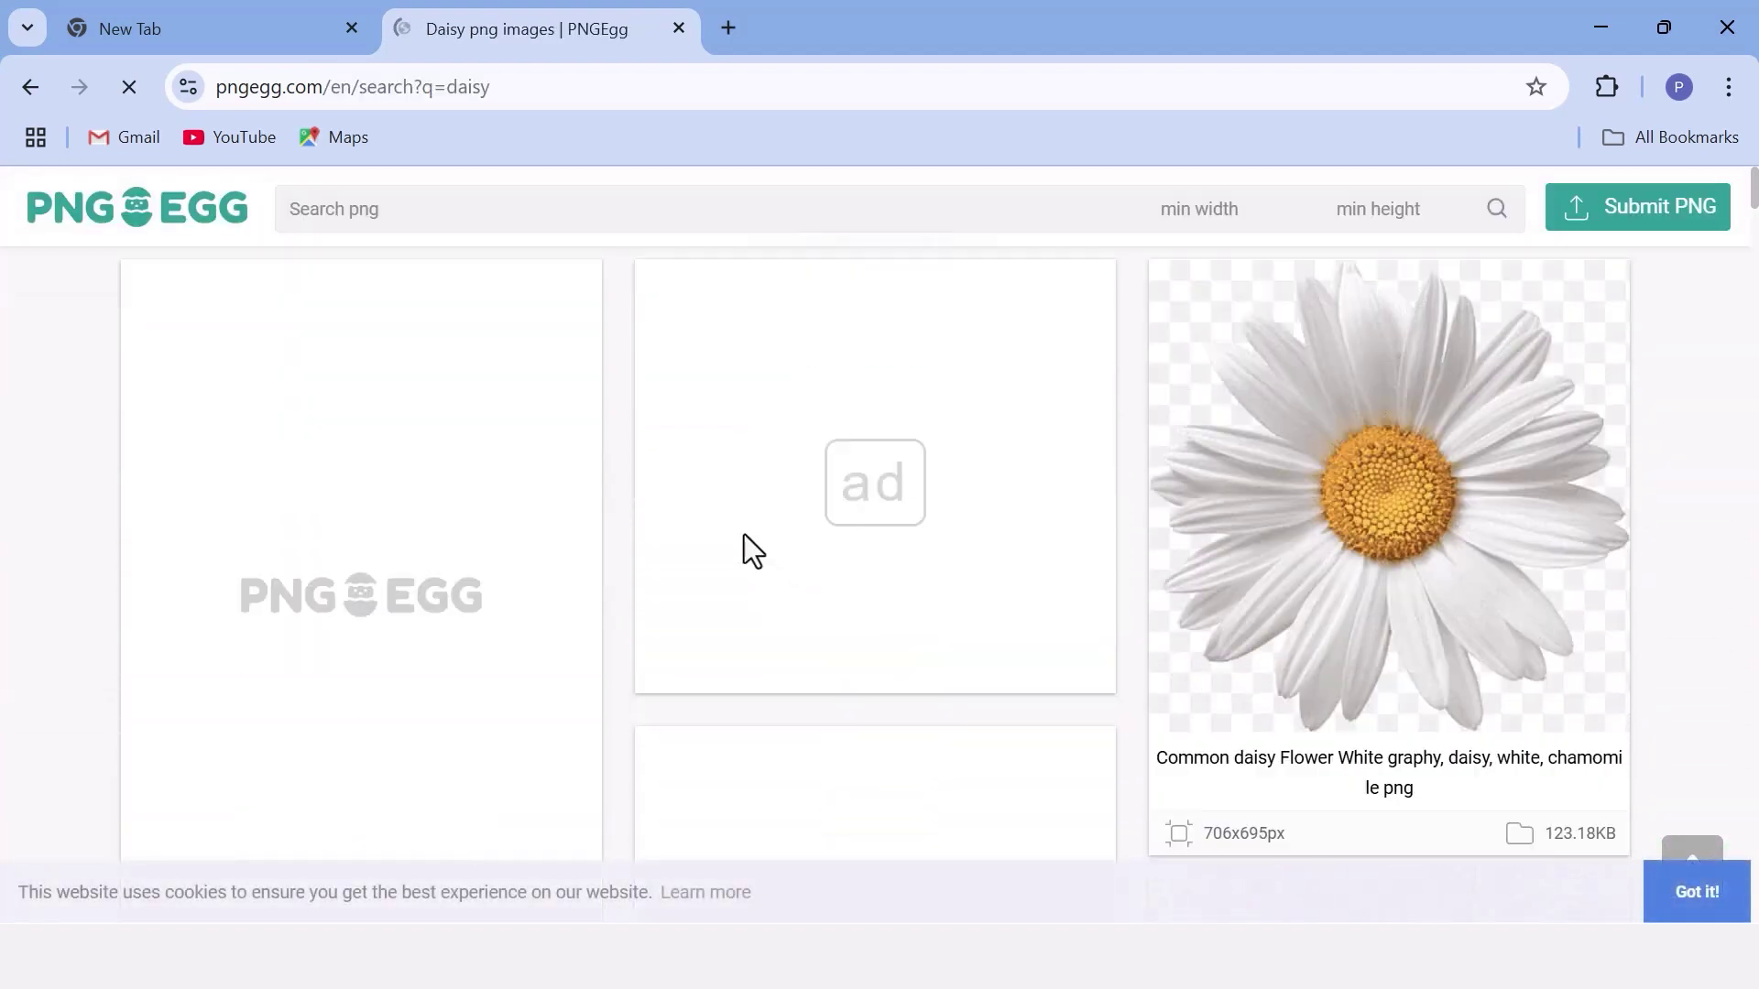
scroll(1415, 491, down, 2)
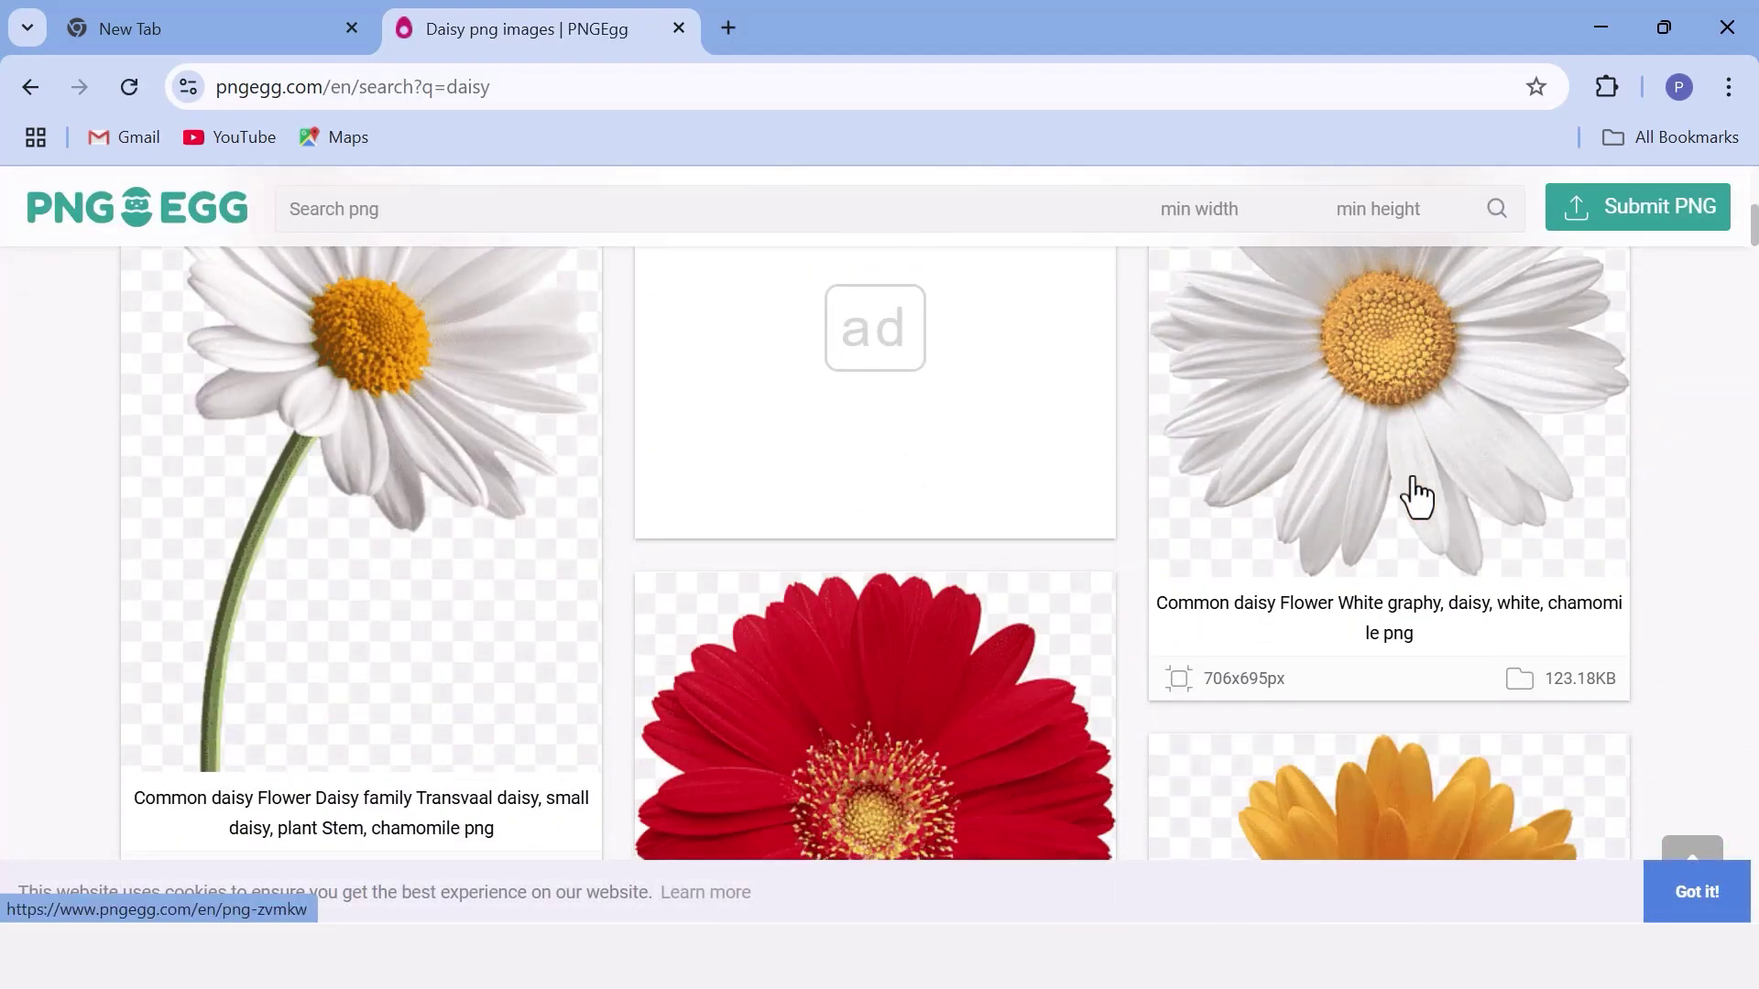
scroll(286, 463, up, 2)
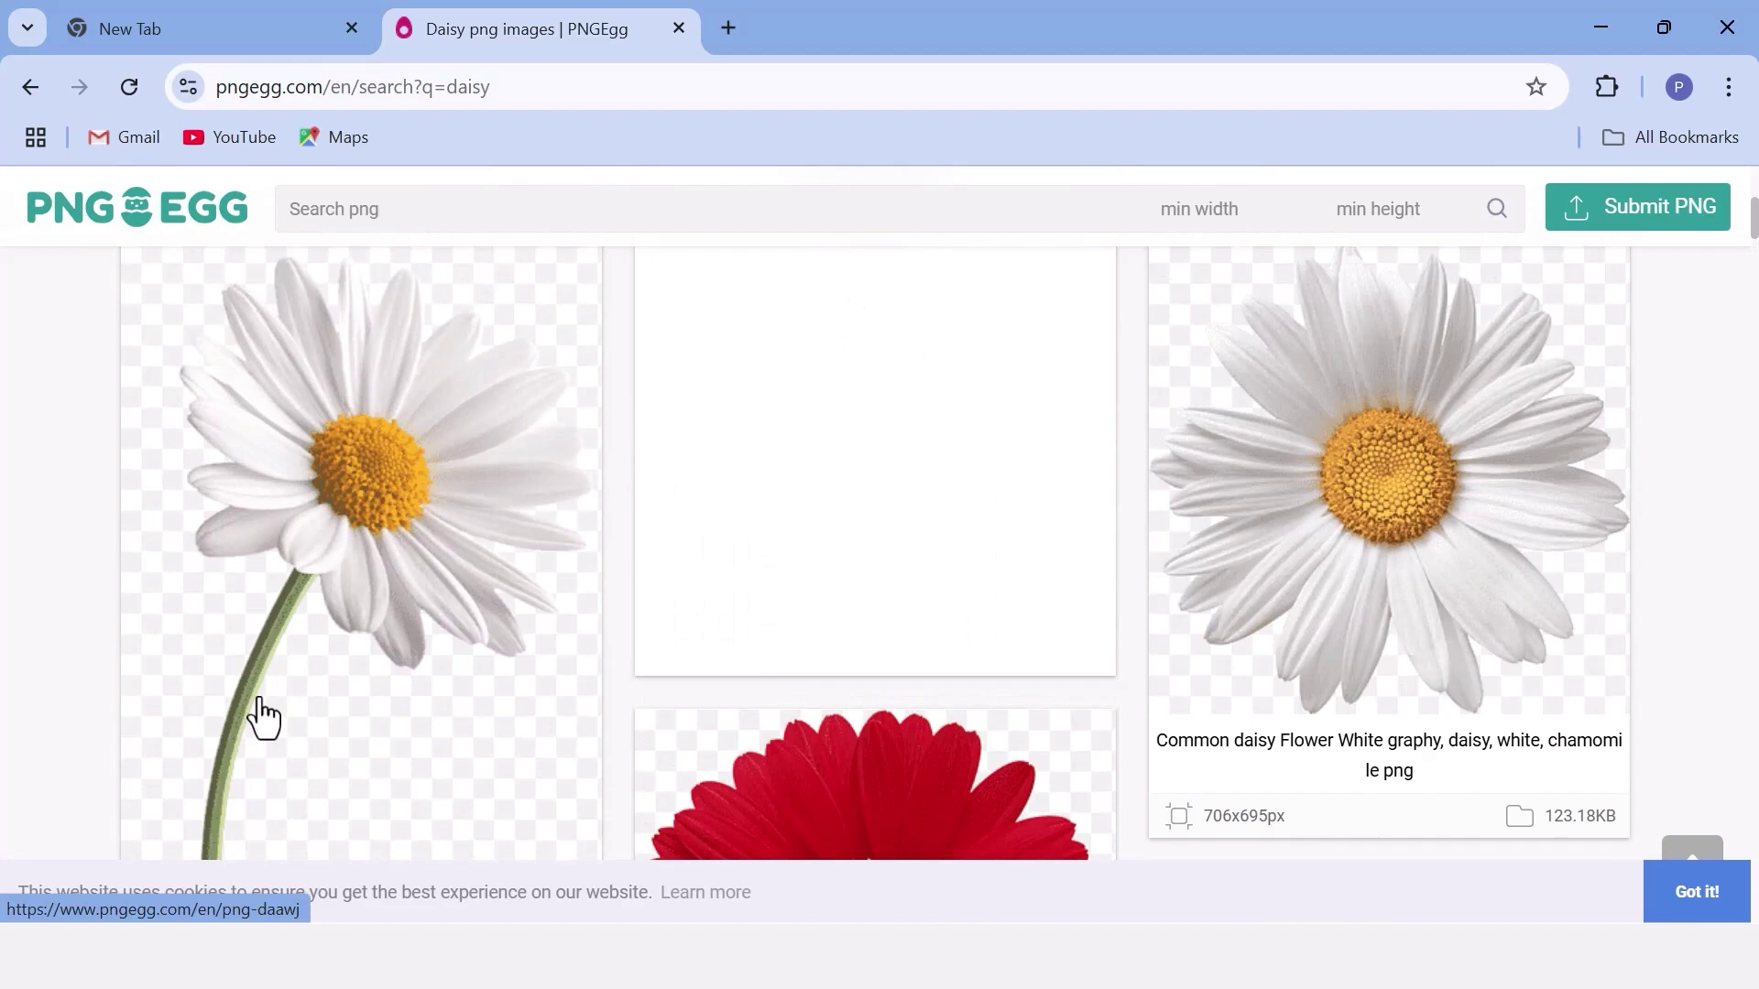
scroll(247, 669, down, 8)
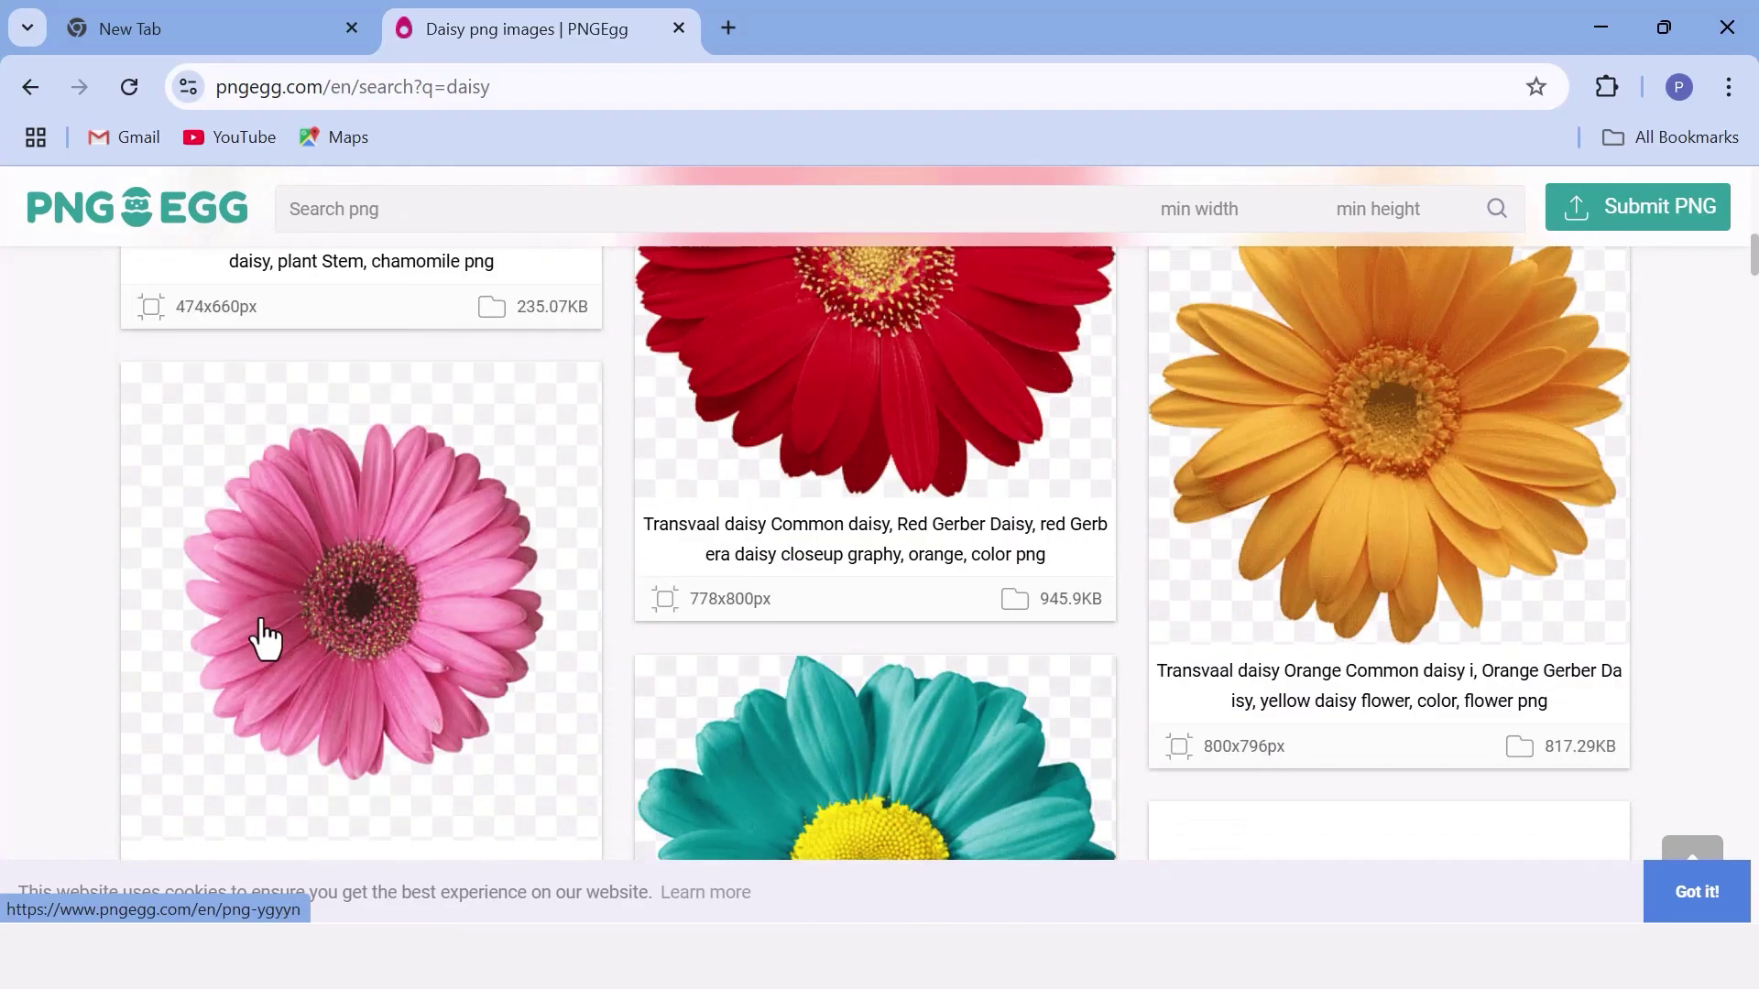
scroll(275, 613, down, 7)
scroll(295, 617, up, 20)
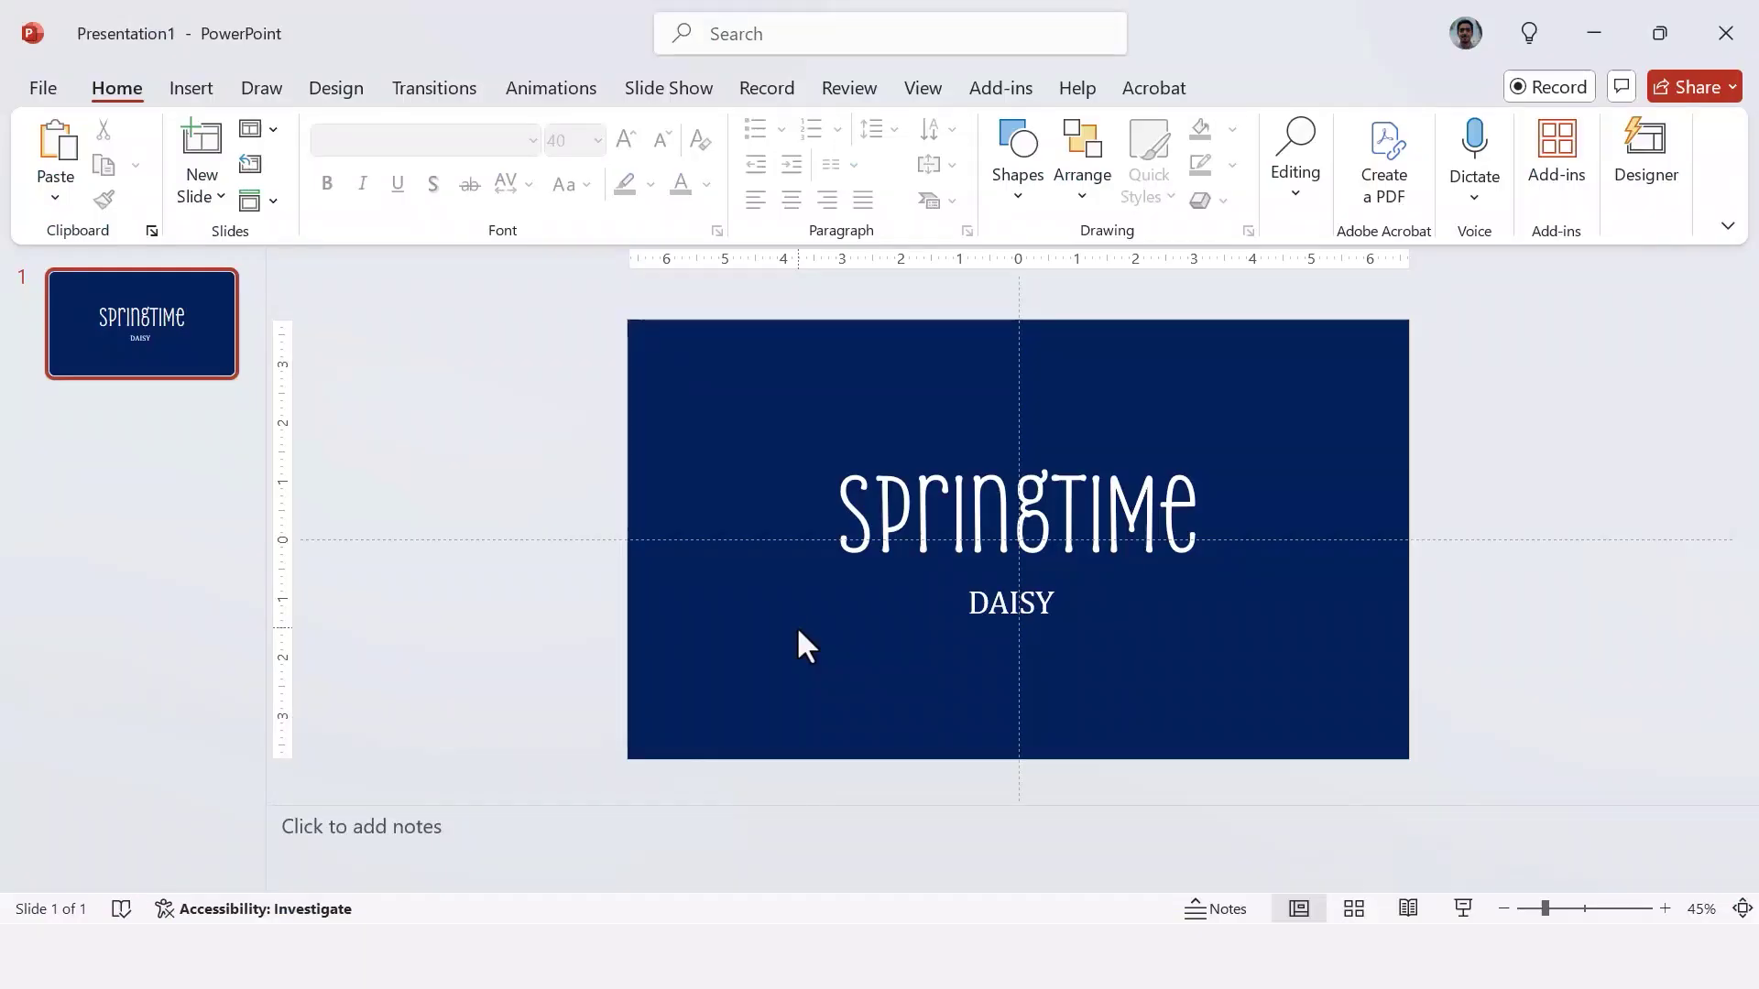
key(ctrl+v)
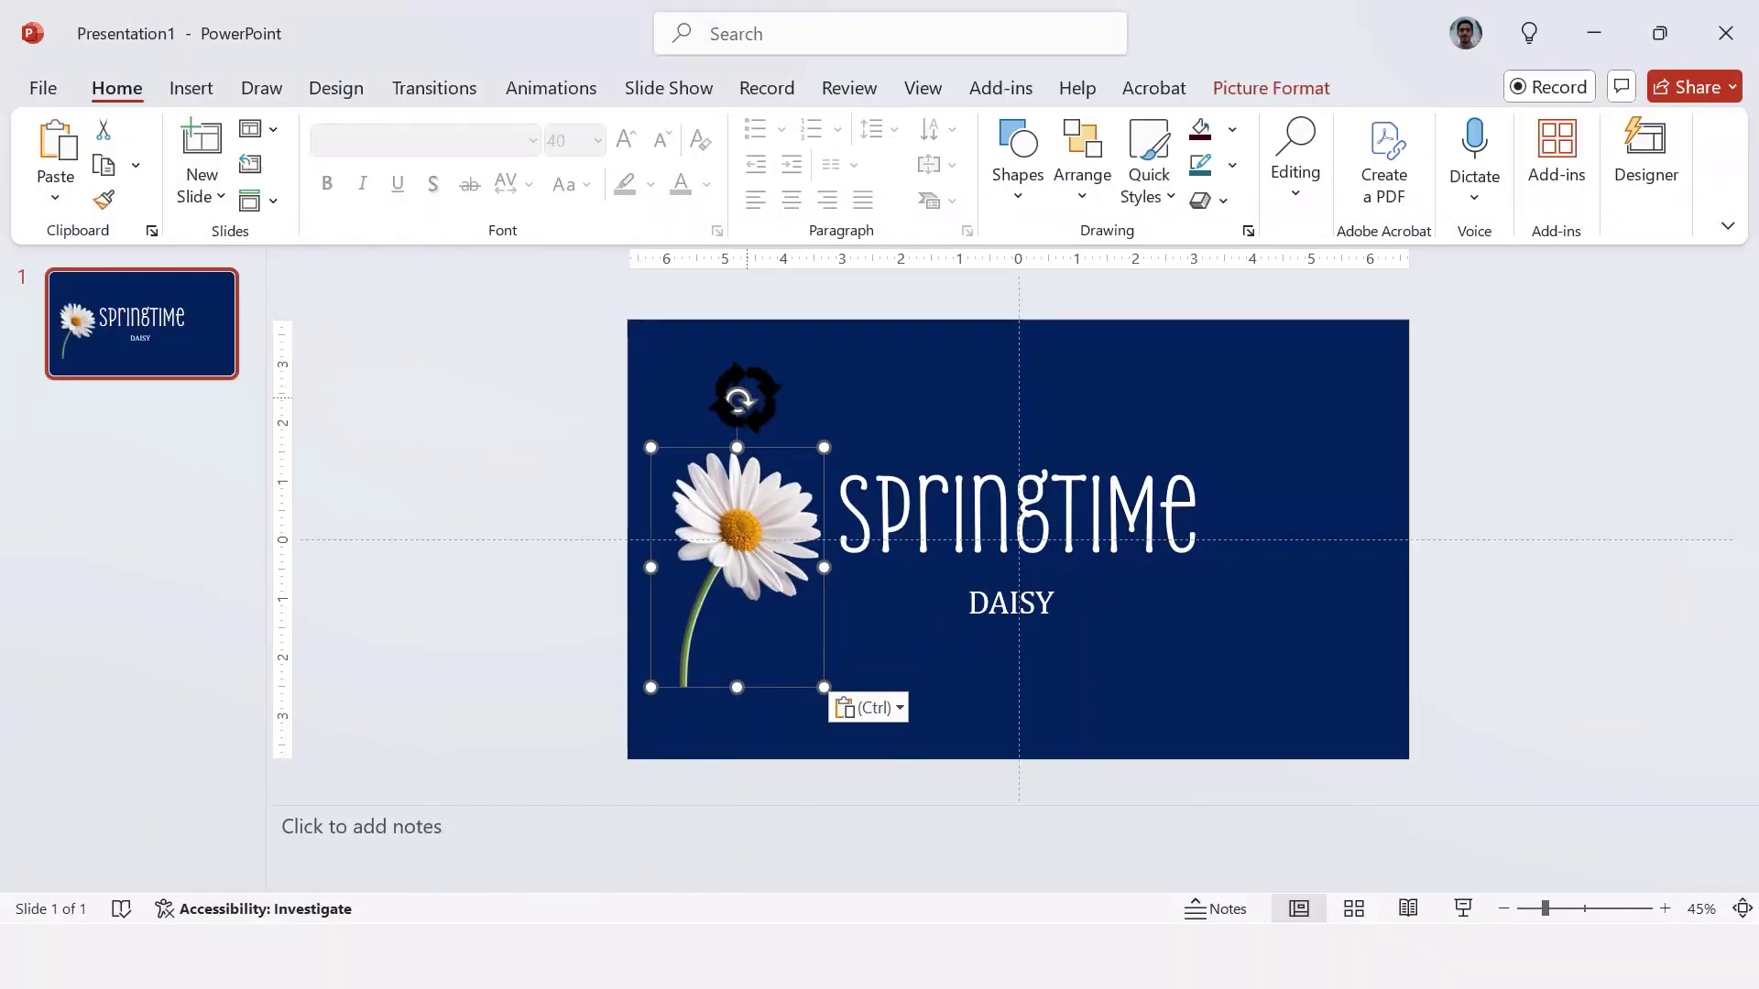
- Rotate the daisy so its stem points to the upper left and place it in the slide's top-left corner
drag(739, 400, 883, 573)
drag(780, 579, 738, 400)
drag(861, 406, 832, 458)
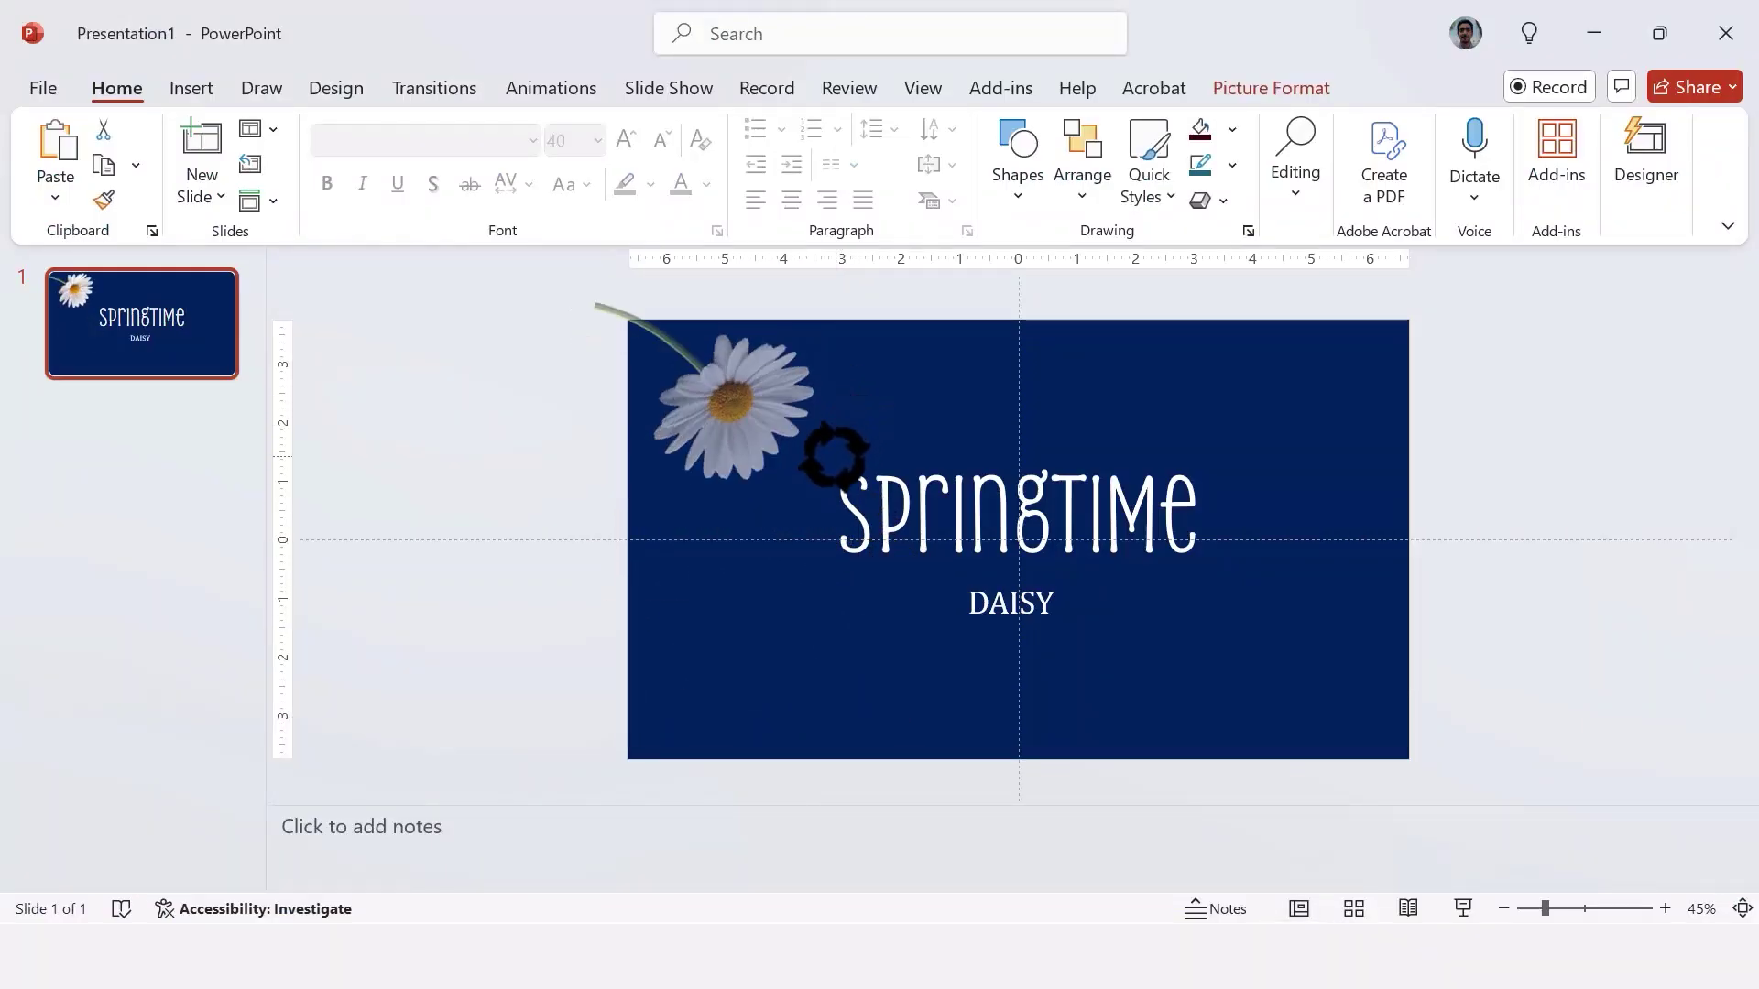
click(1462, 531)
- Duplicate the top-left daisy, rotate the copy so its stem points down, shrink it and place it below the title on the left
click(738, 404)
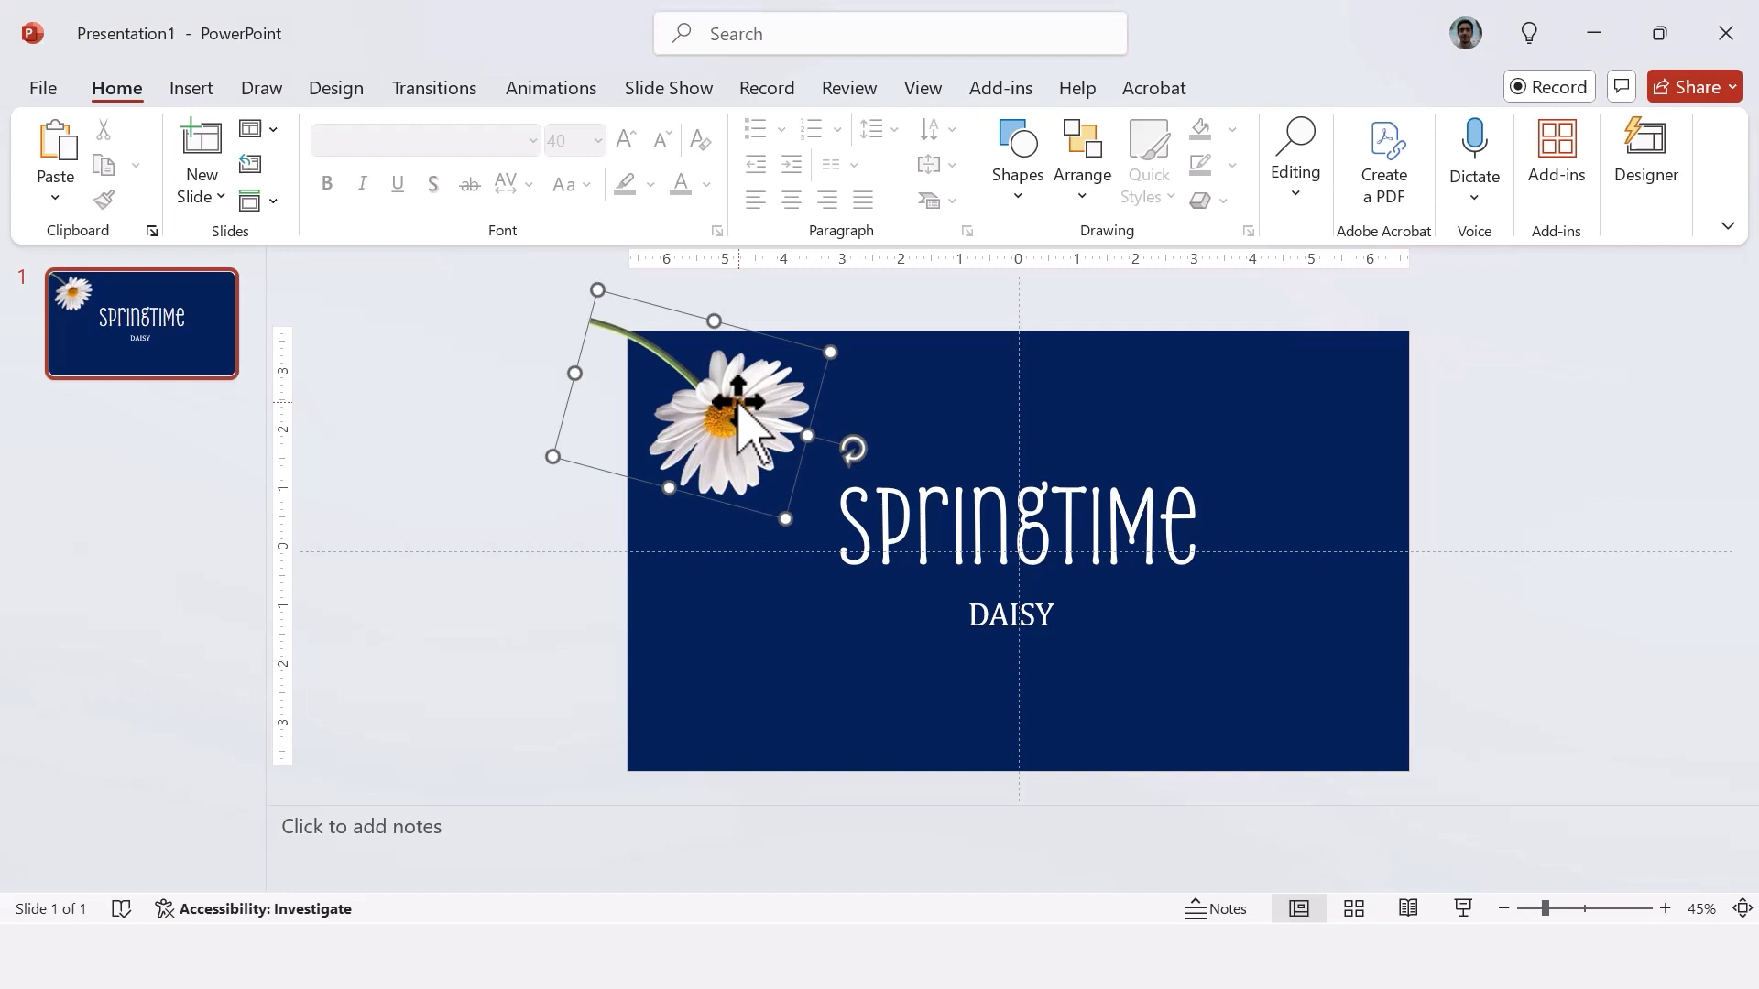
key(ctrl+d)
drag(742, 412, 825, 519)
drag(941, 560, 852, 371)
drag(820, 449, 907, 630)
drag(998, 629, 935, 675)
drag(921, 582, 893, 573)
- Duplicate the lower-left daisy, rotate the copy so its stem points to the lower right and place it near the bottom-right corner
drag(900, 660, 1214, 612)
key(ctrl+d)
drag(1213, 541, 1051, 645)
drag(1193, 687, 1286, 642)
drag(1206, 539, 1024, 625)
click(1456, 778)
- Duplicate the bottom-right daisy, flip and shrink the copy, rotate its stem to the right and place it below DAISY
click(1271, 618)
key(ctrl+d)
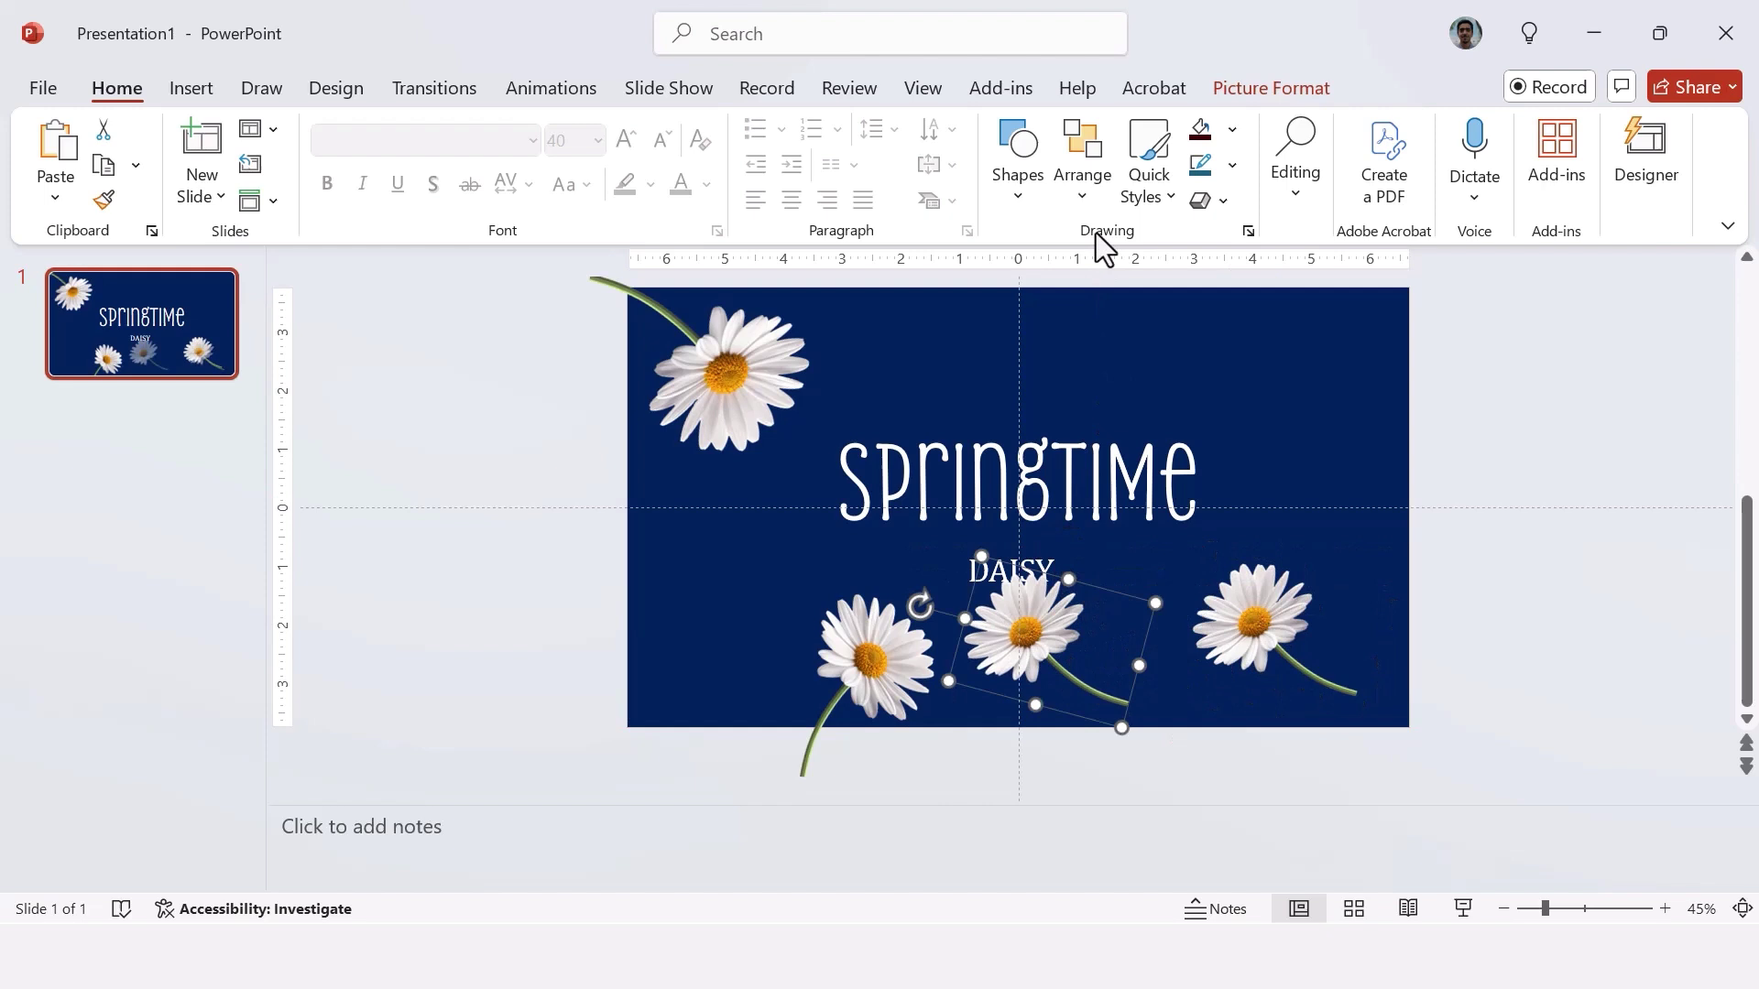
click(1082, 170)
mouse_move(1131, 690)
click(1305, 768)
drag(1125, 558, 1082, 604)
drag(928, 698, 908, 619)
drag(1024, 634, 1060, 630)
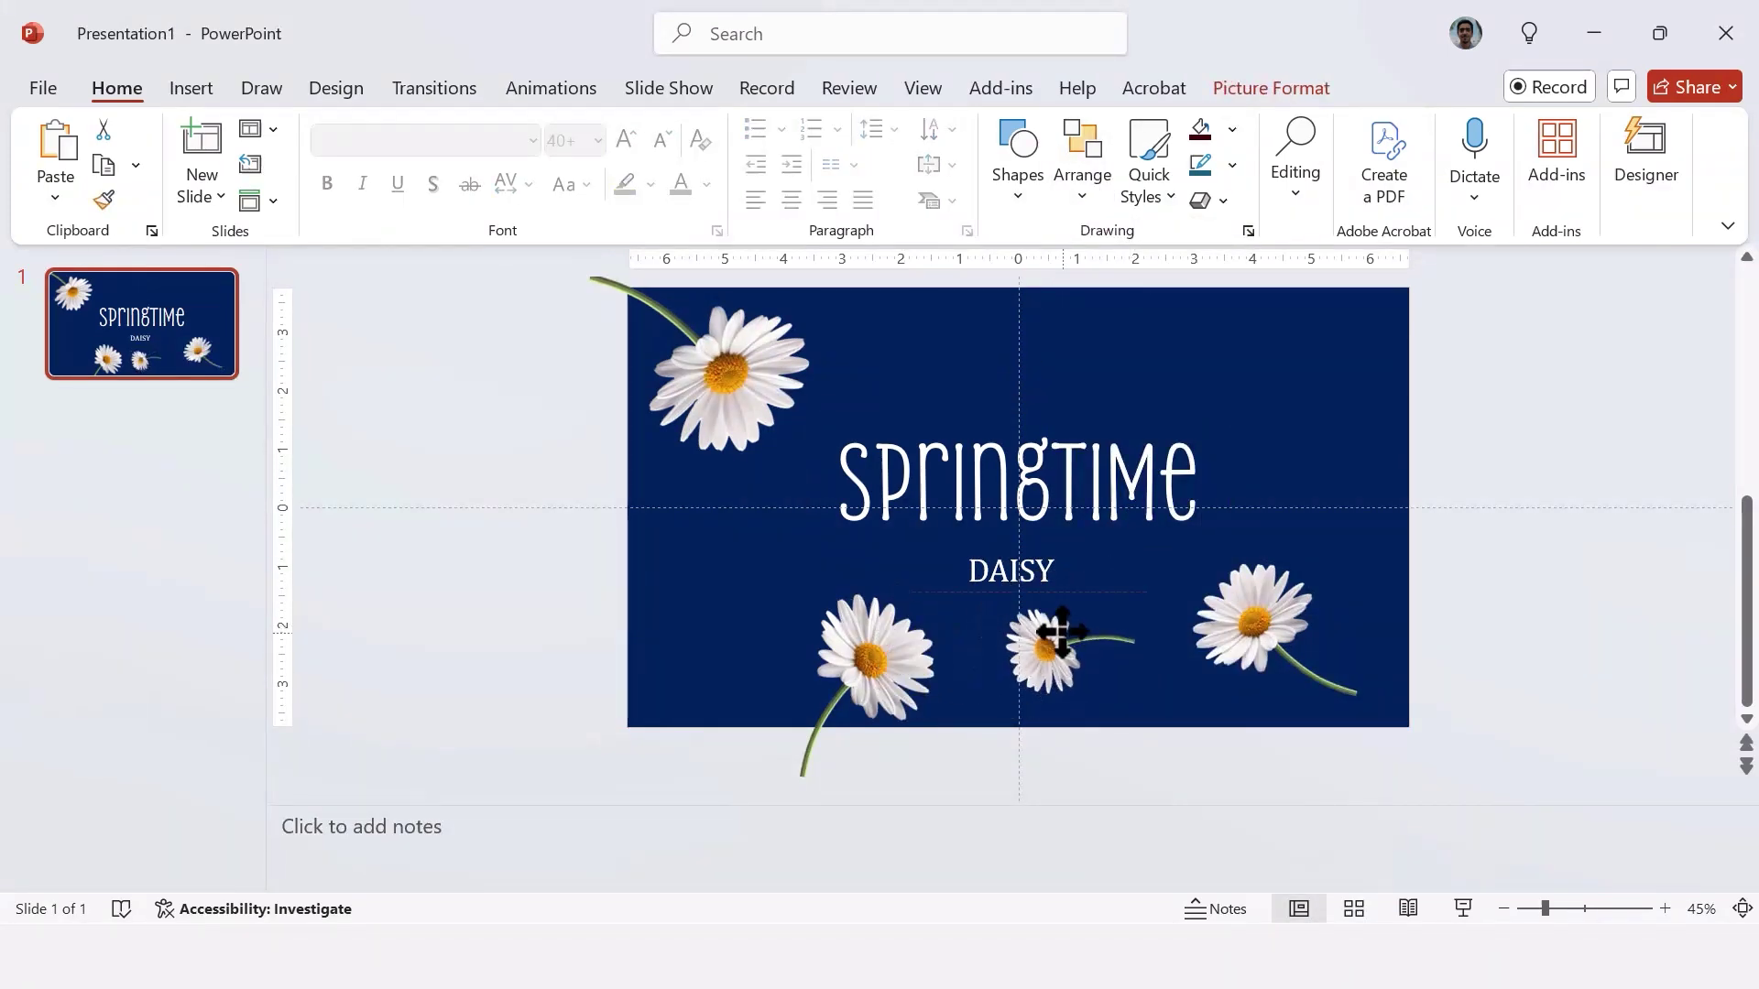
- Move the lower-left daisy further left and paste a stemless white daisy into the slide's top-right corner
drag(870, 659, 806, 658)
click(1045, 660)
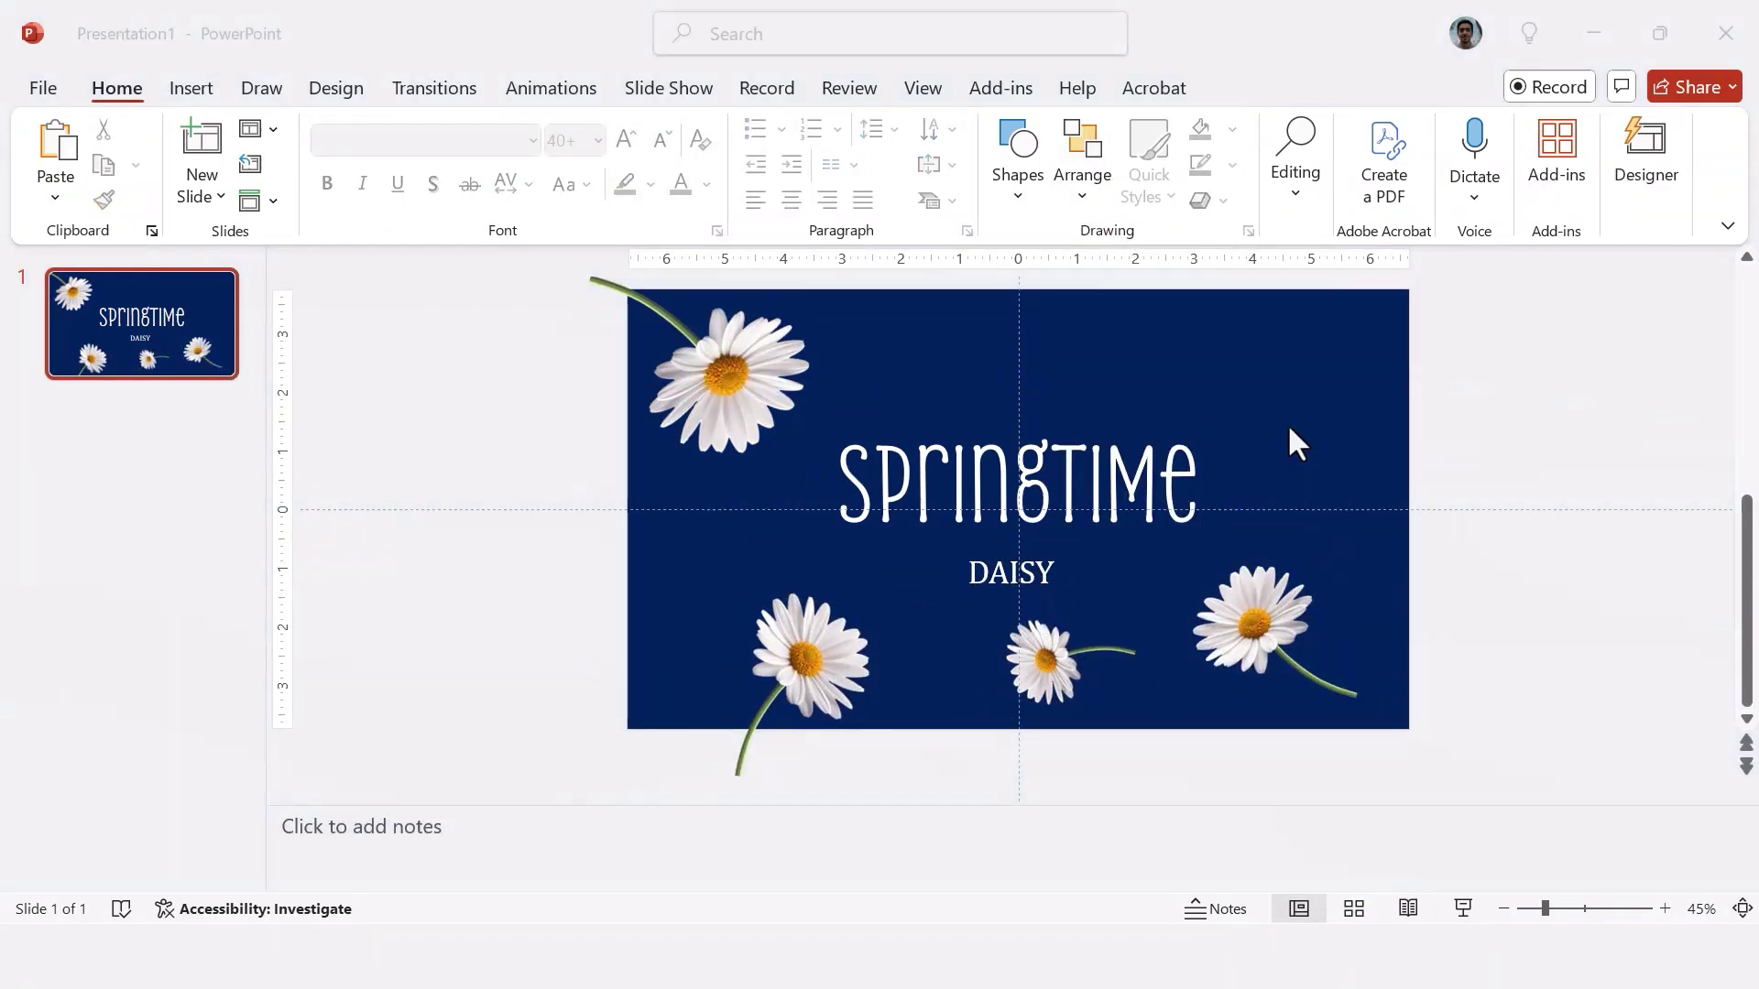
key(ctrl+v)
drag(1288, 421, 1324, 321)
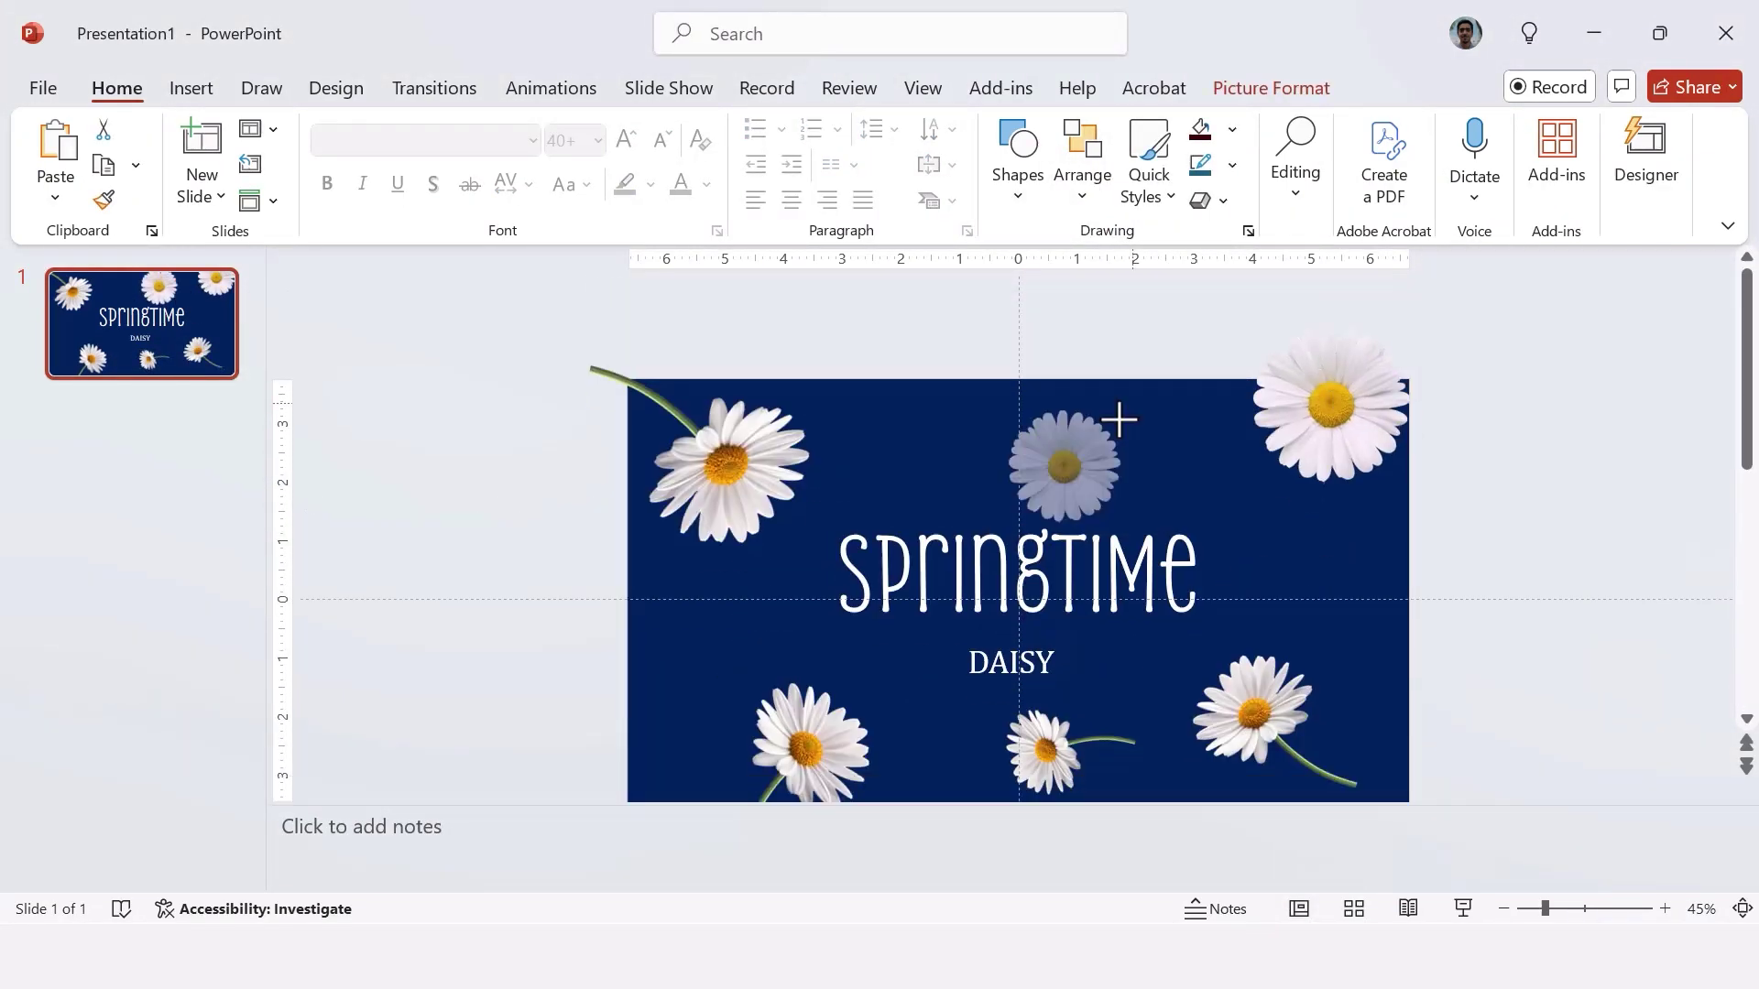
- Scatter smaller copies of the stemless daisy around the title, near the right edge, at the top edge and above the text
drag(1119, 416, 1034, 491)
drag(1019, 478, 1370, 585)
key(ctrl+d)
ctrl+drag(1330, 568, 902, 371)
drag(955, 394, 1099, 445)
drag(1042, 484, 1079, 450)
click(1517, 569)
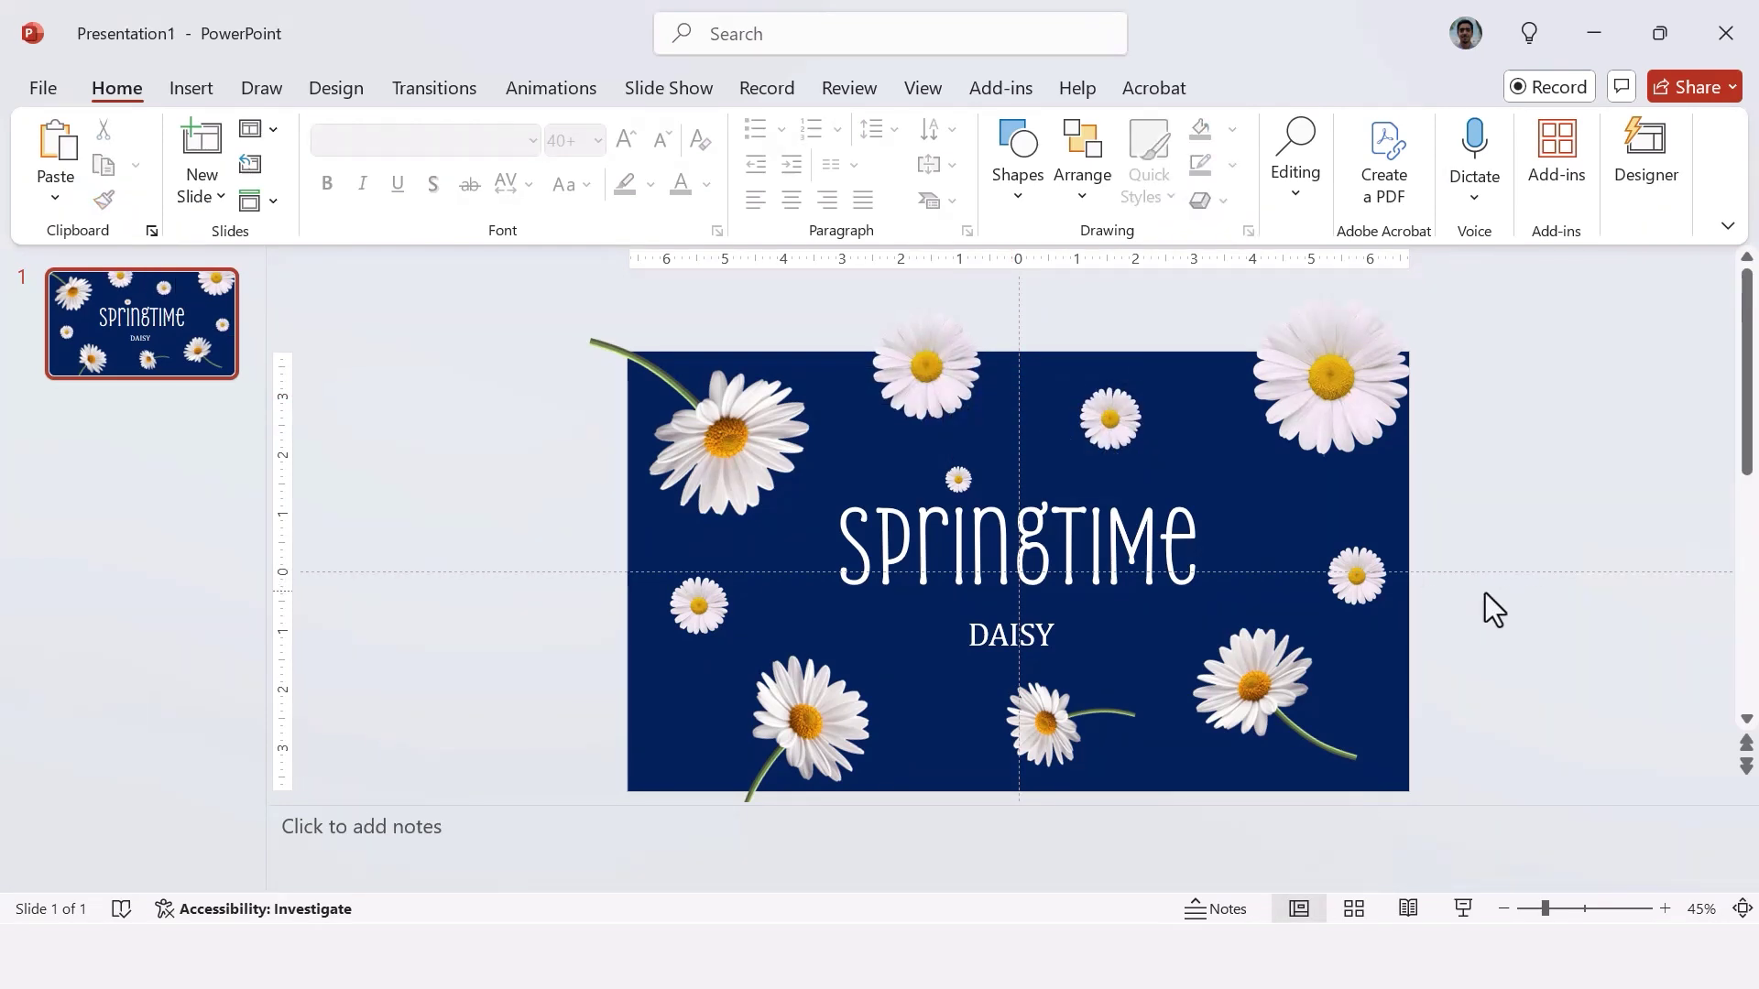
- Apply the Blur artistic effect to the top-right stemless daisy and adjust its blur radius
scroll(1485, 594, down, 1)
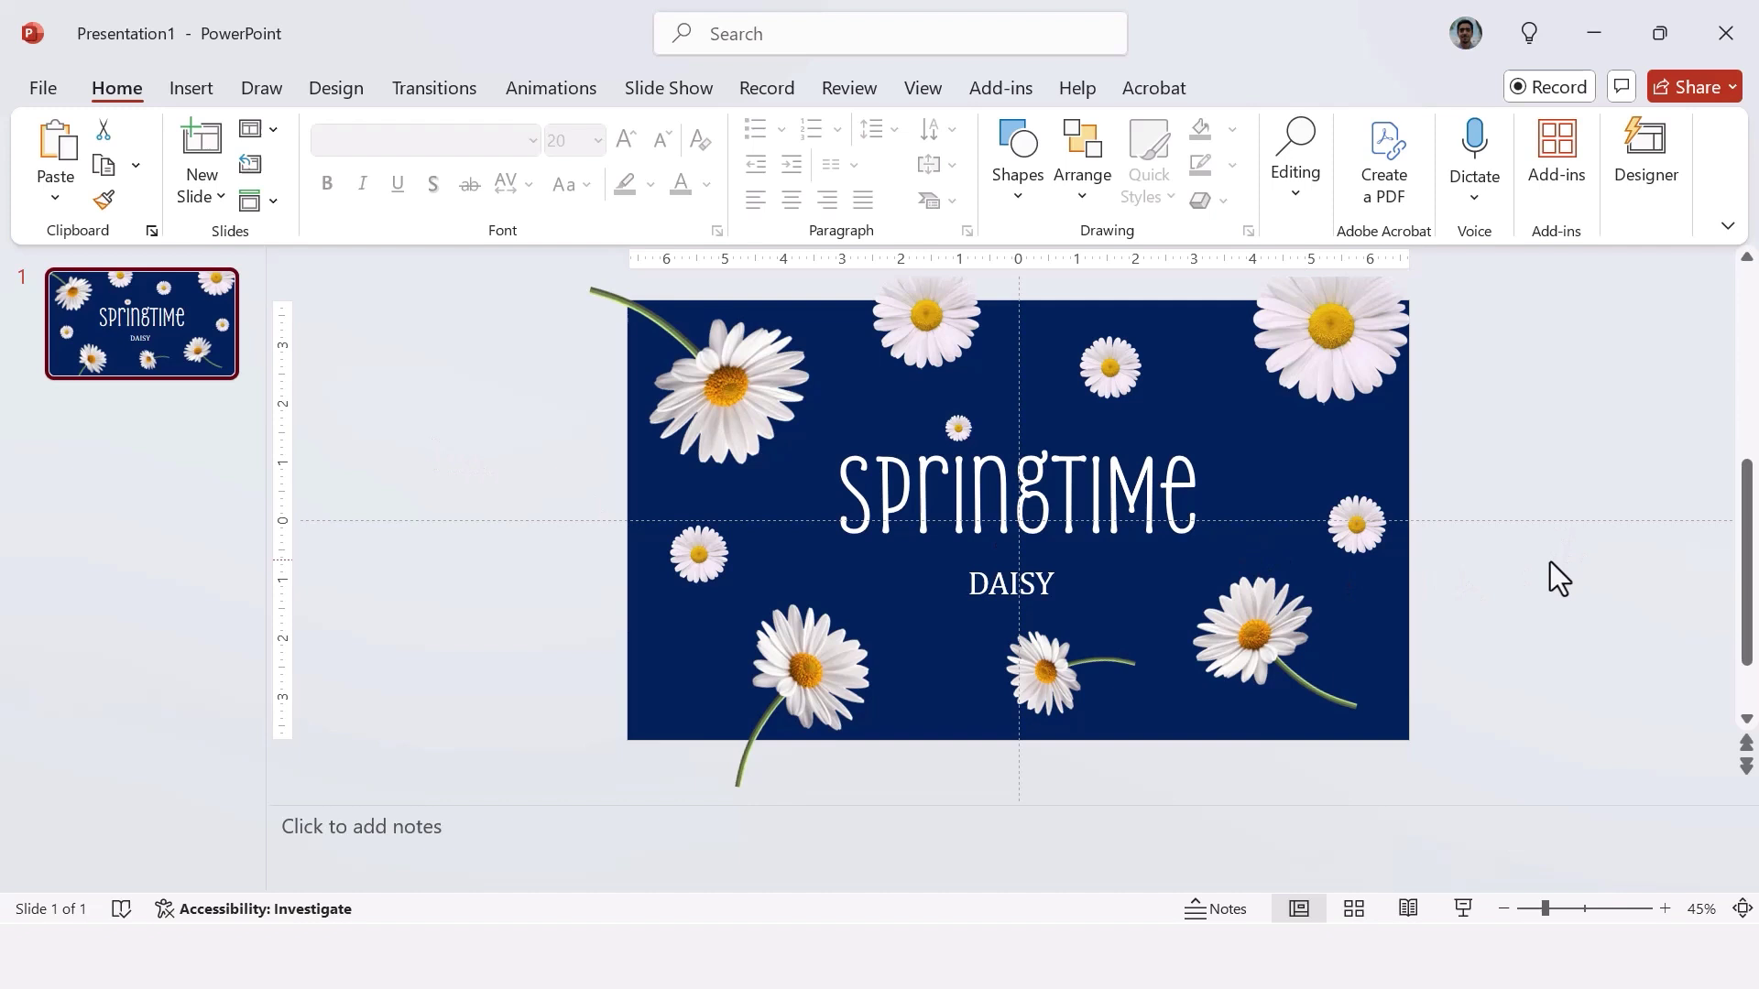
scroll(1550, 562, up, 1)
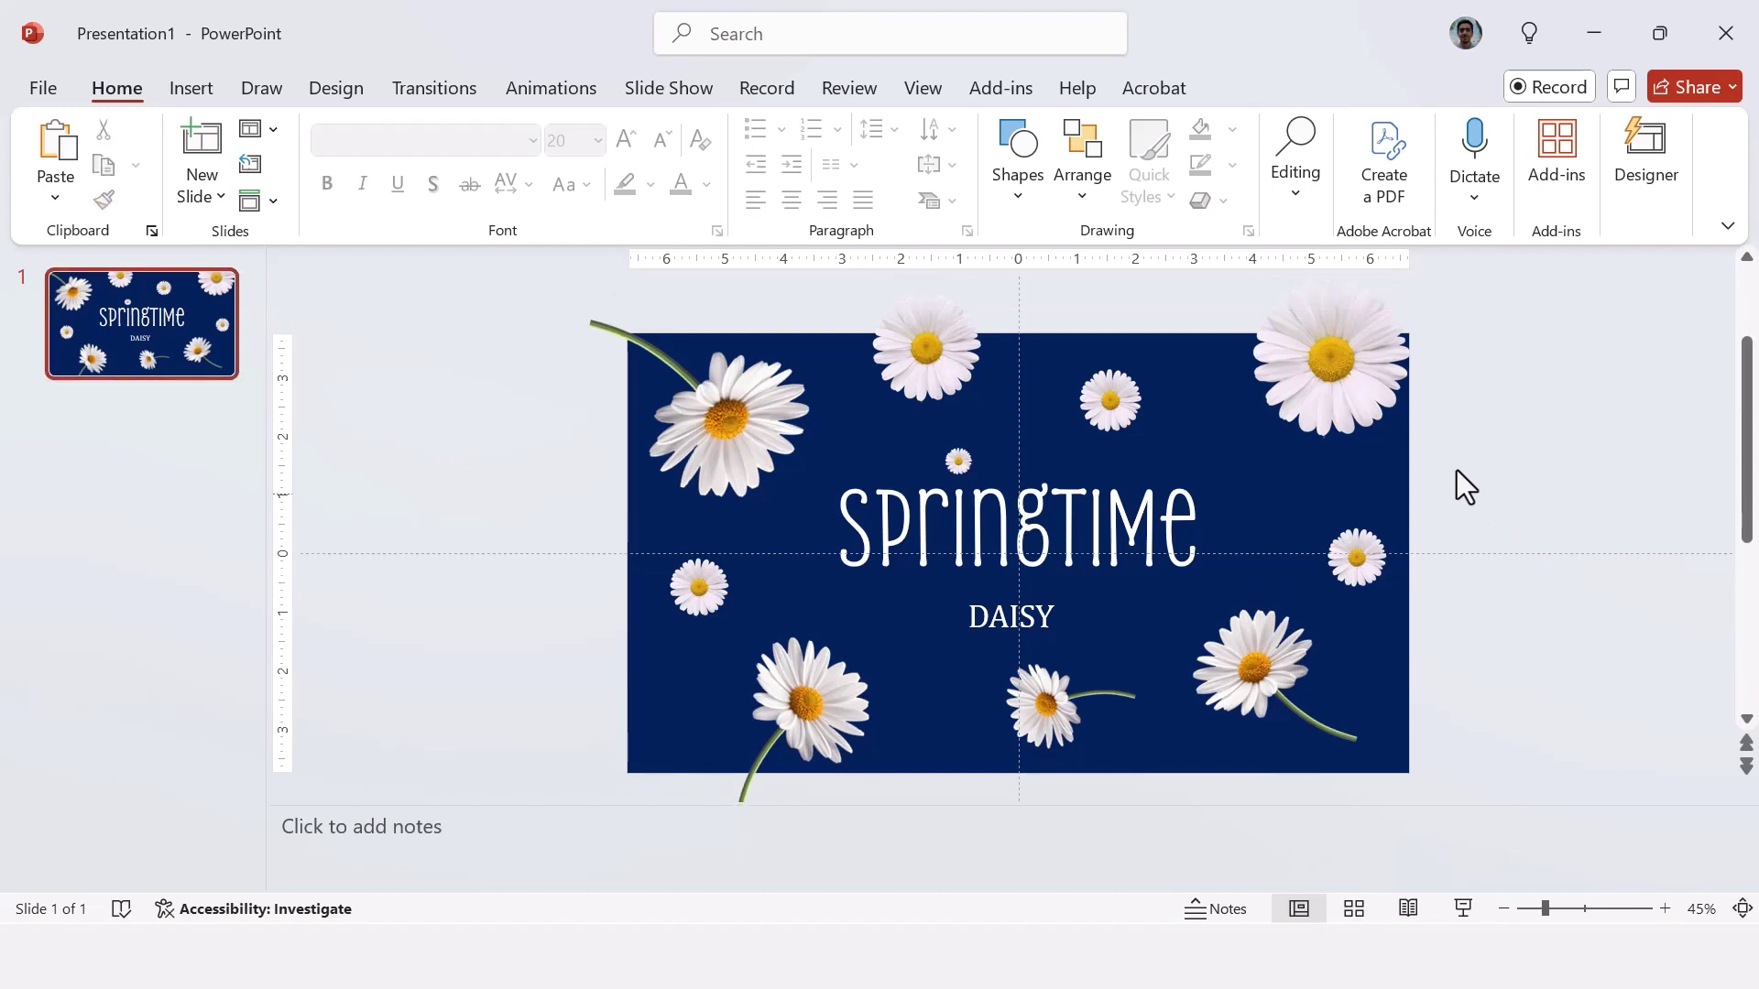
click(1339, 385)
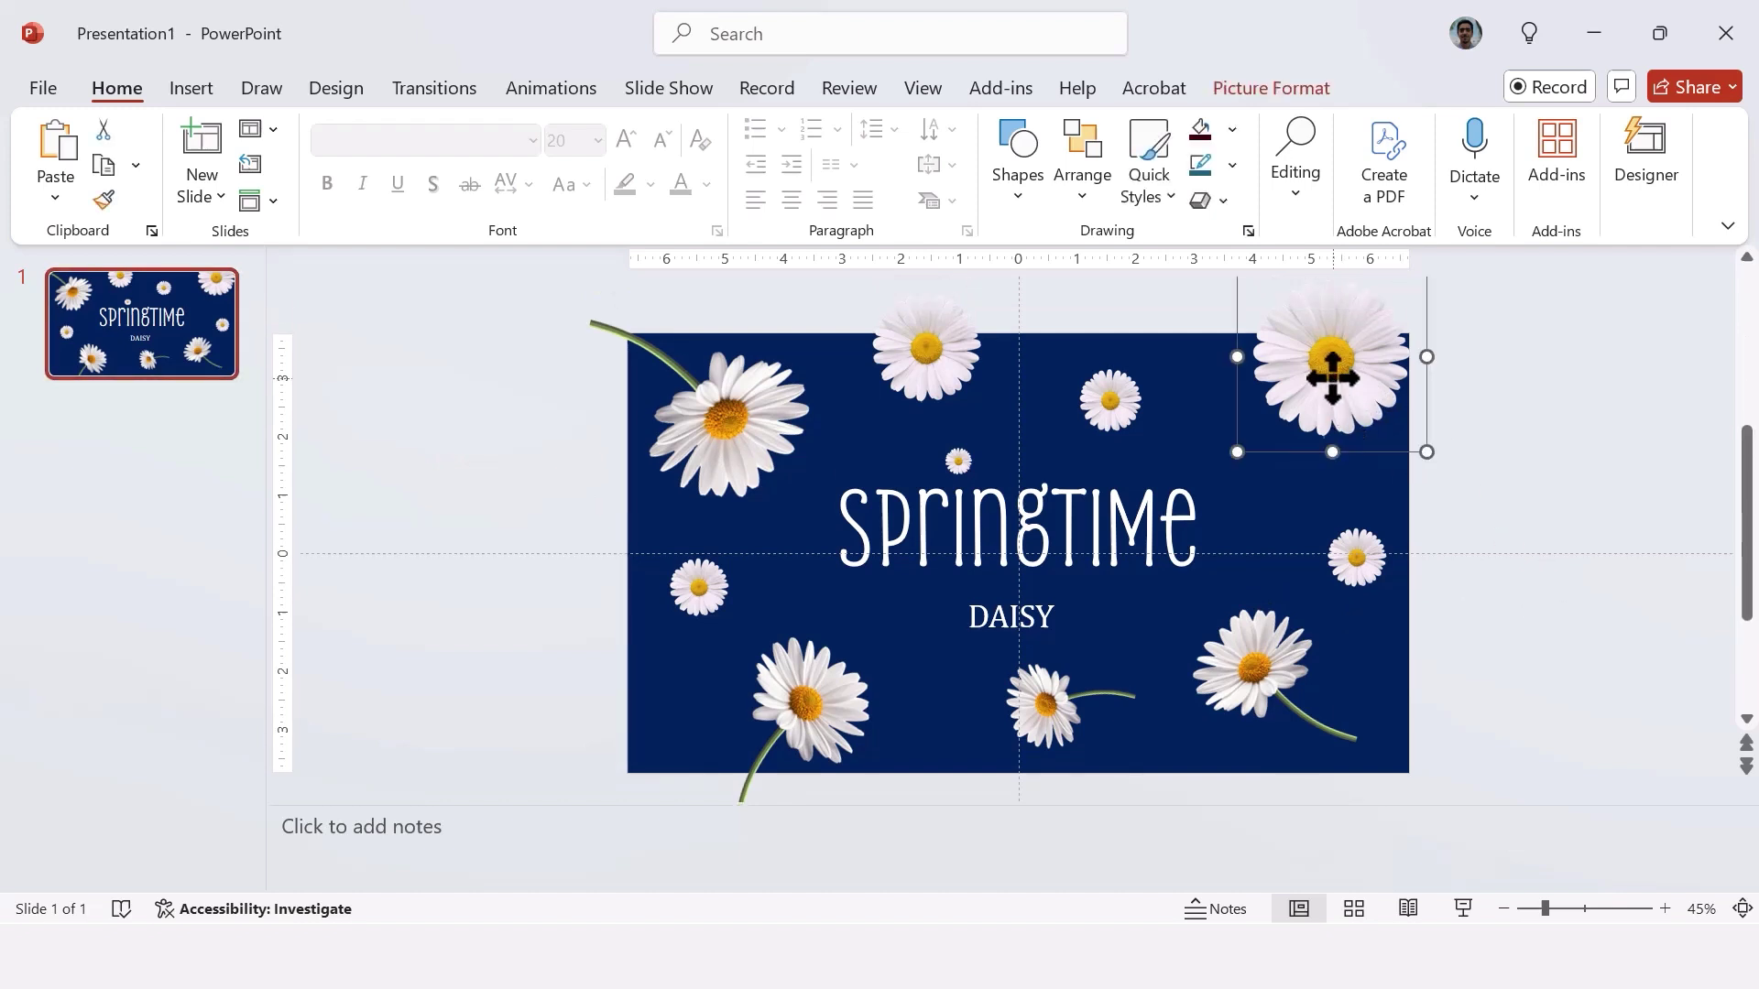
click(1278, 85)
click(312, 168)
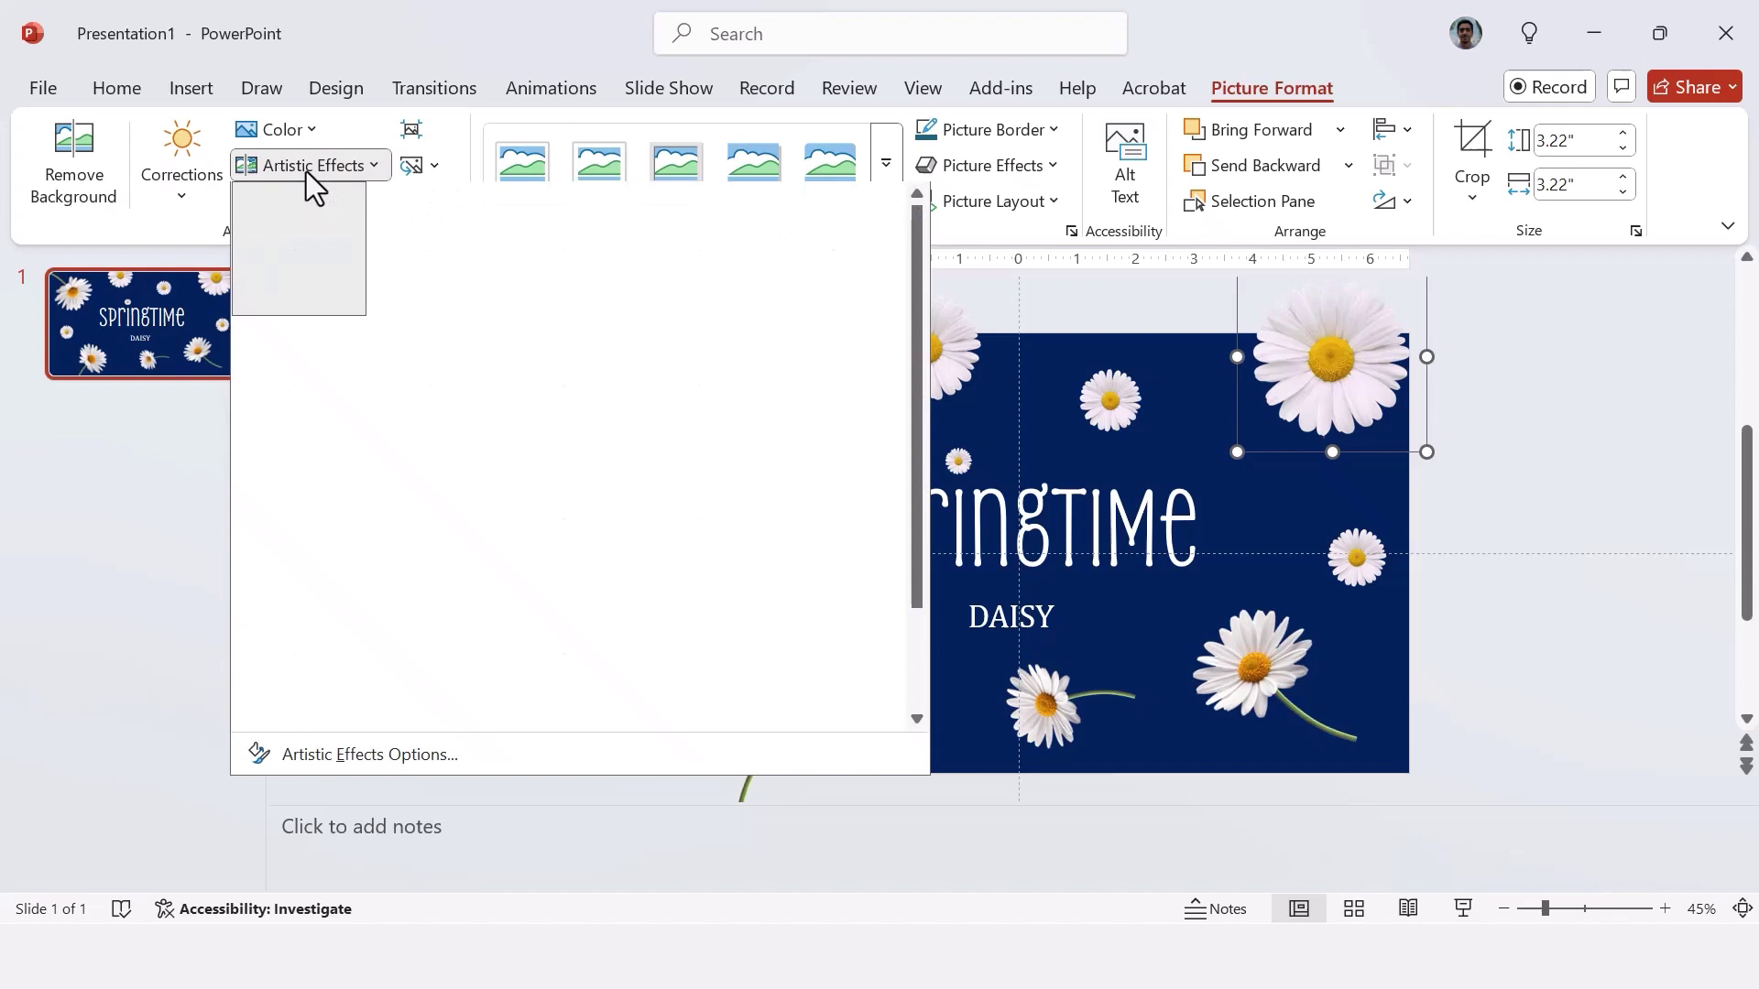
click(839, 388)
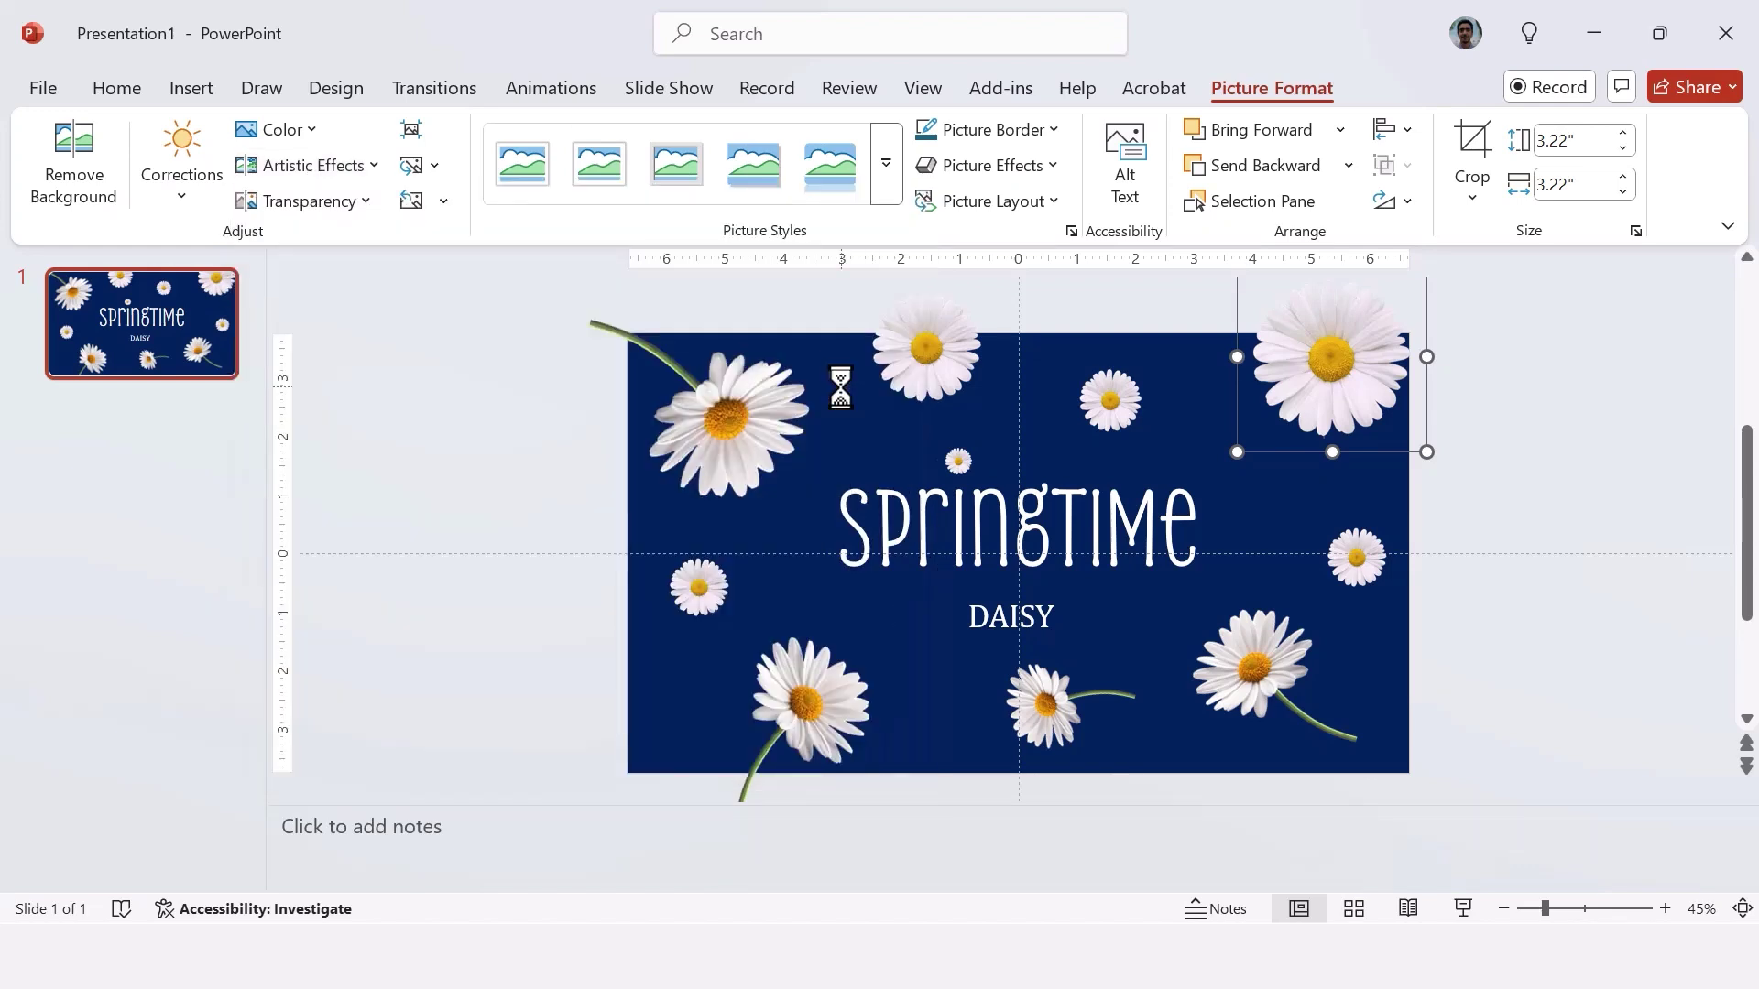
right_click(1333, 362)
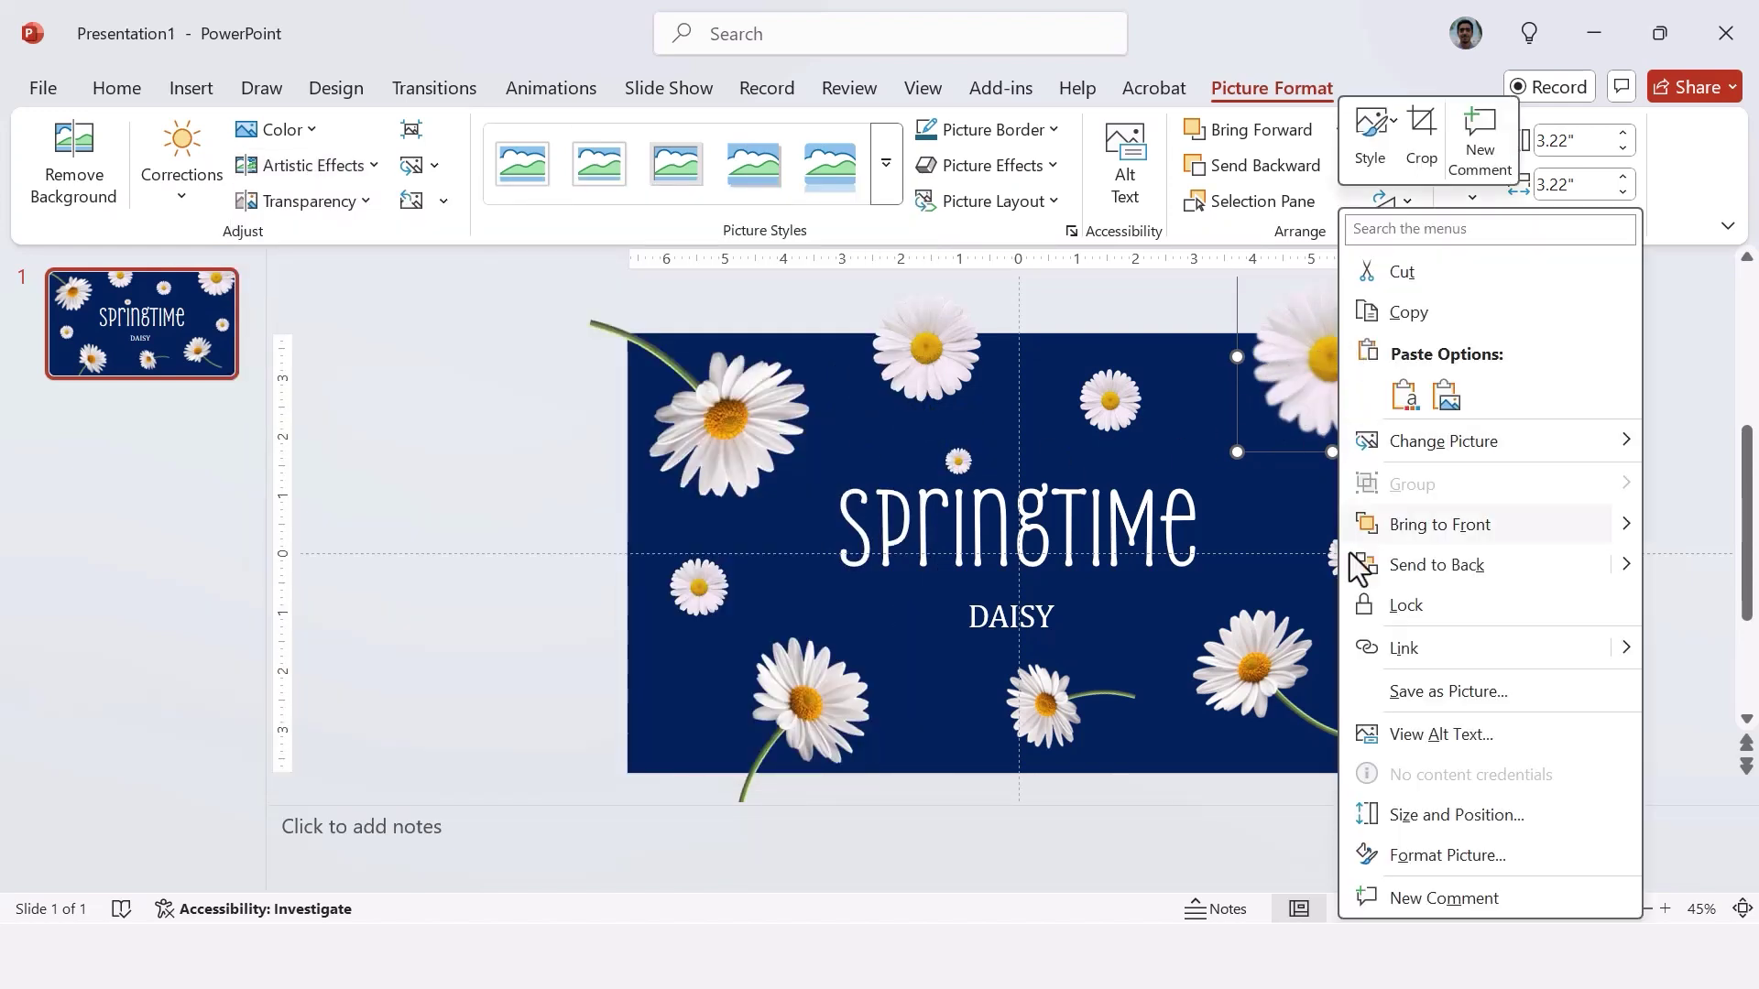
click(1382, 856)
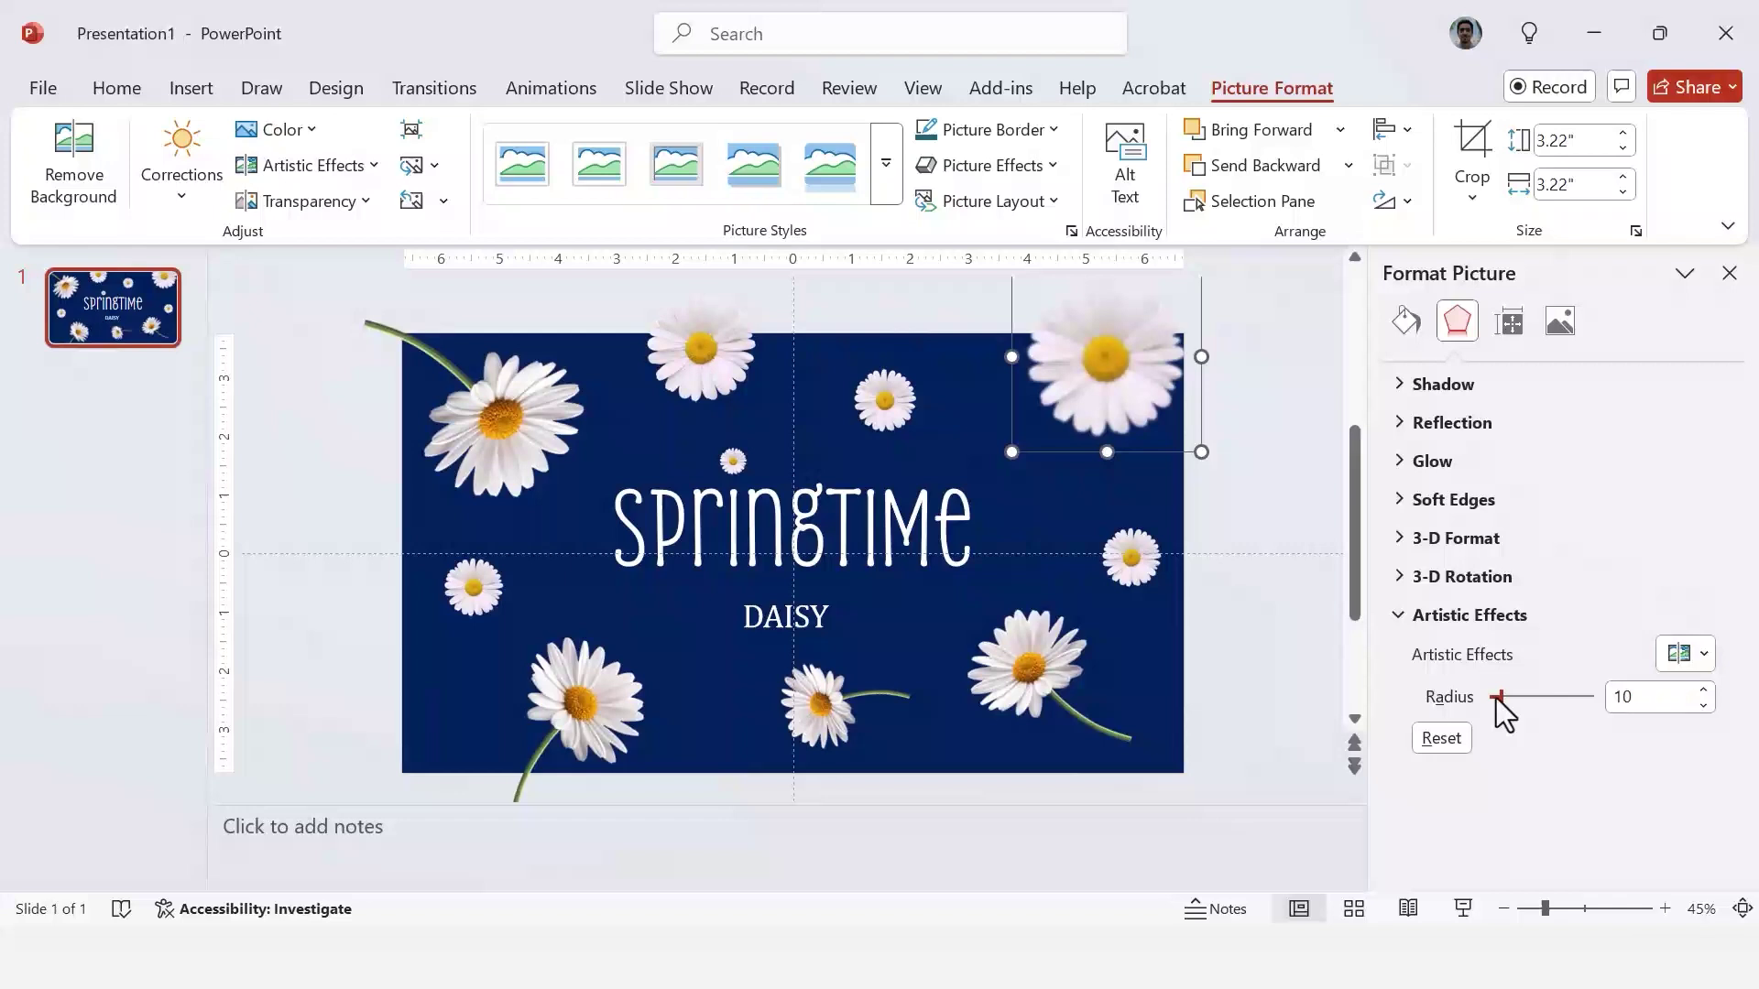
click(1239, 585)
- Blur the lower-left stemmed daisy with the artistic effect at radius 18 and close the picture formatting options
click(589, 680)
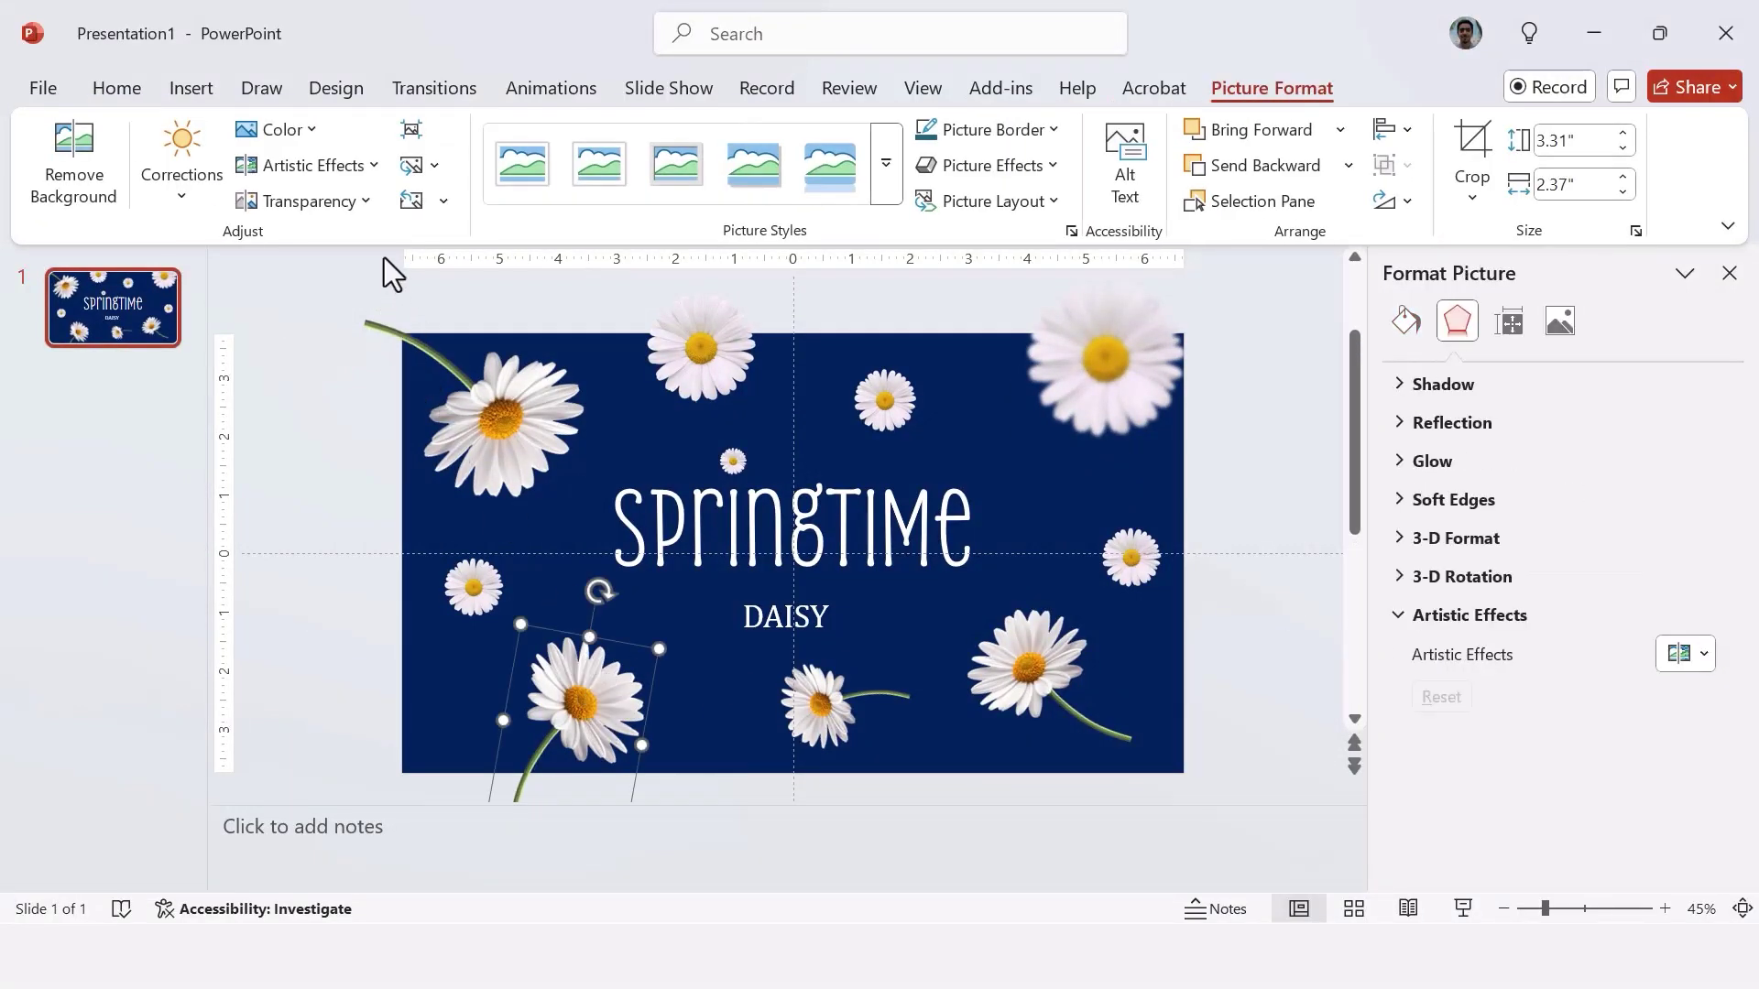
click(372, 167)
click(702, 385)
drag(1500, 696, 1505, 696)
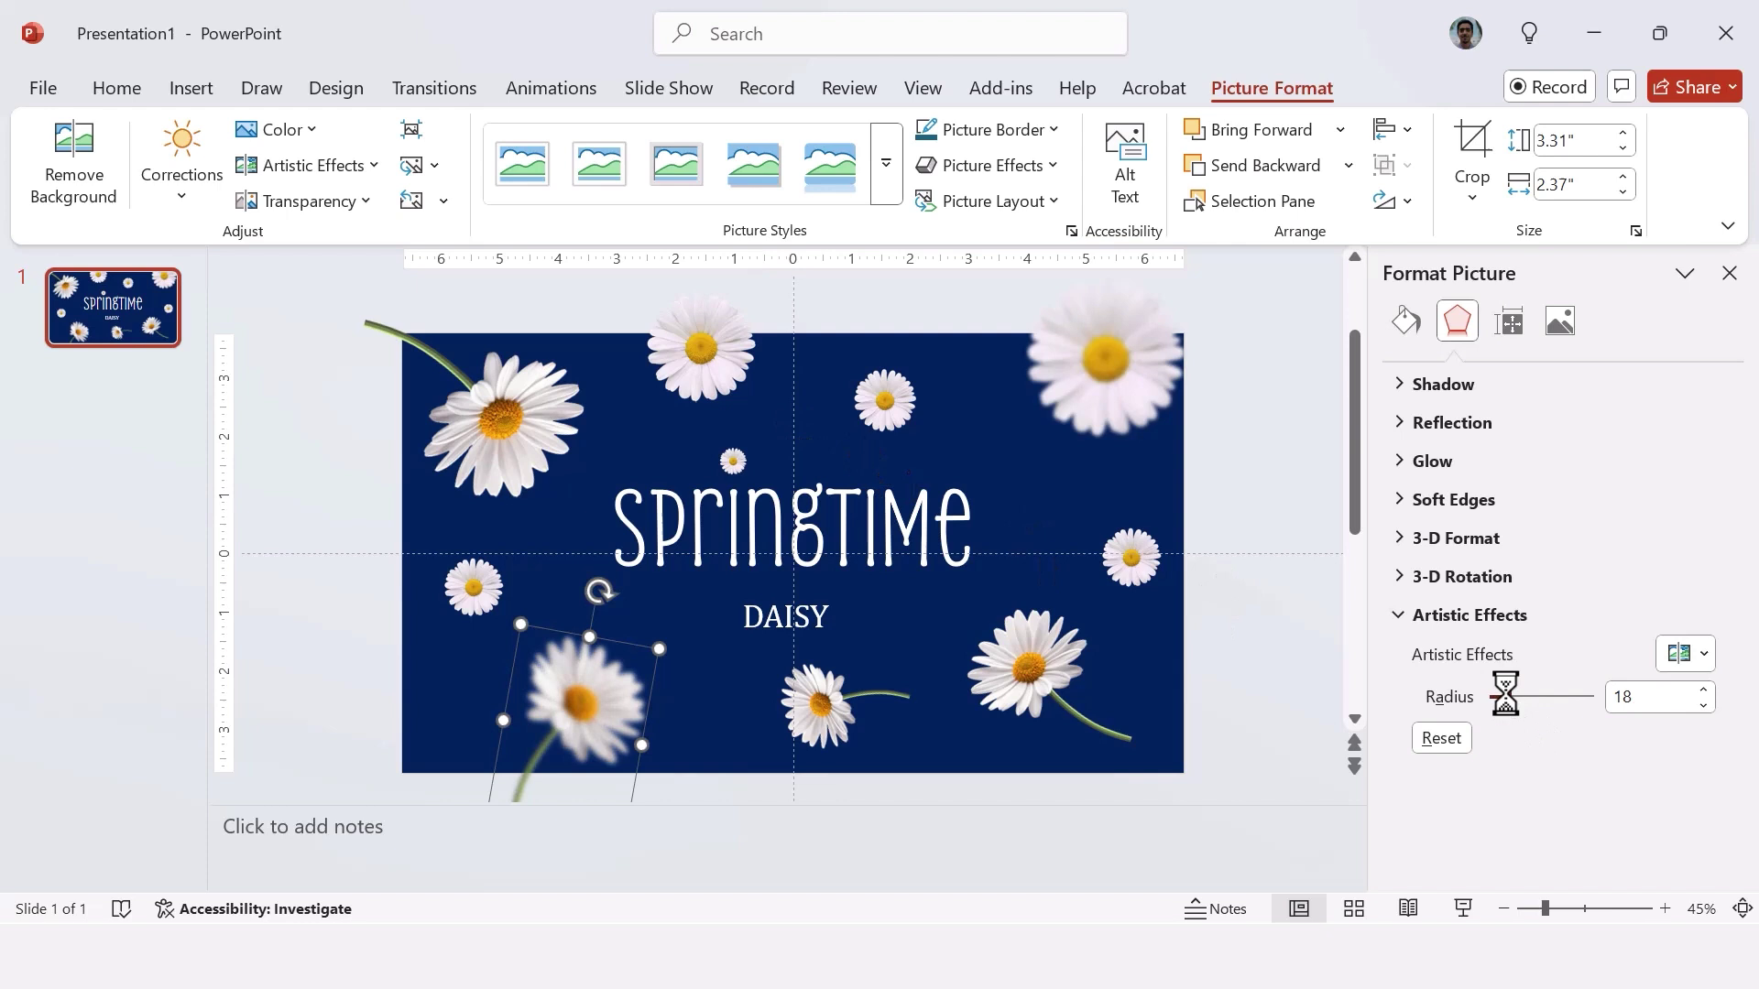
click(1291, 707)
click(1732, 274)
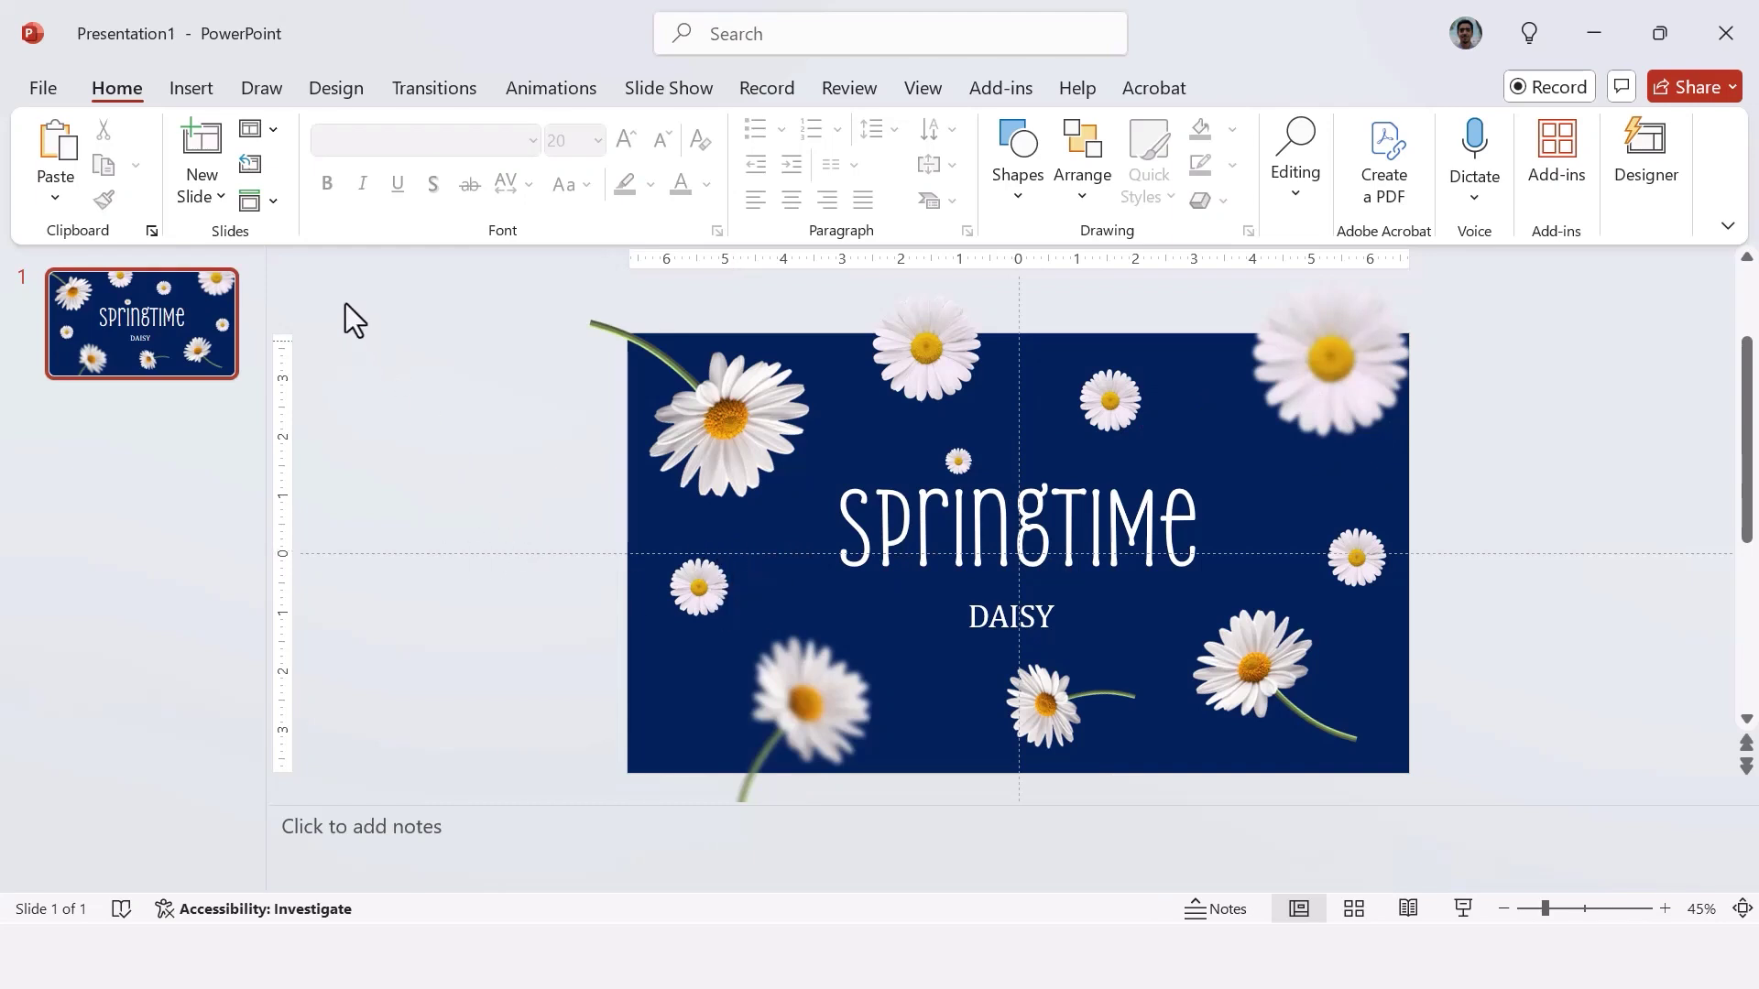
- Add a blank second slide and fill its background with solid dark blue
click(214, 198)
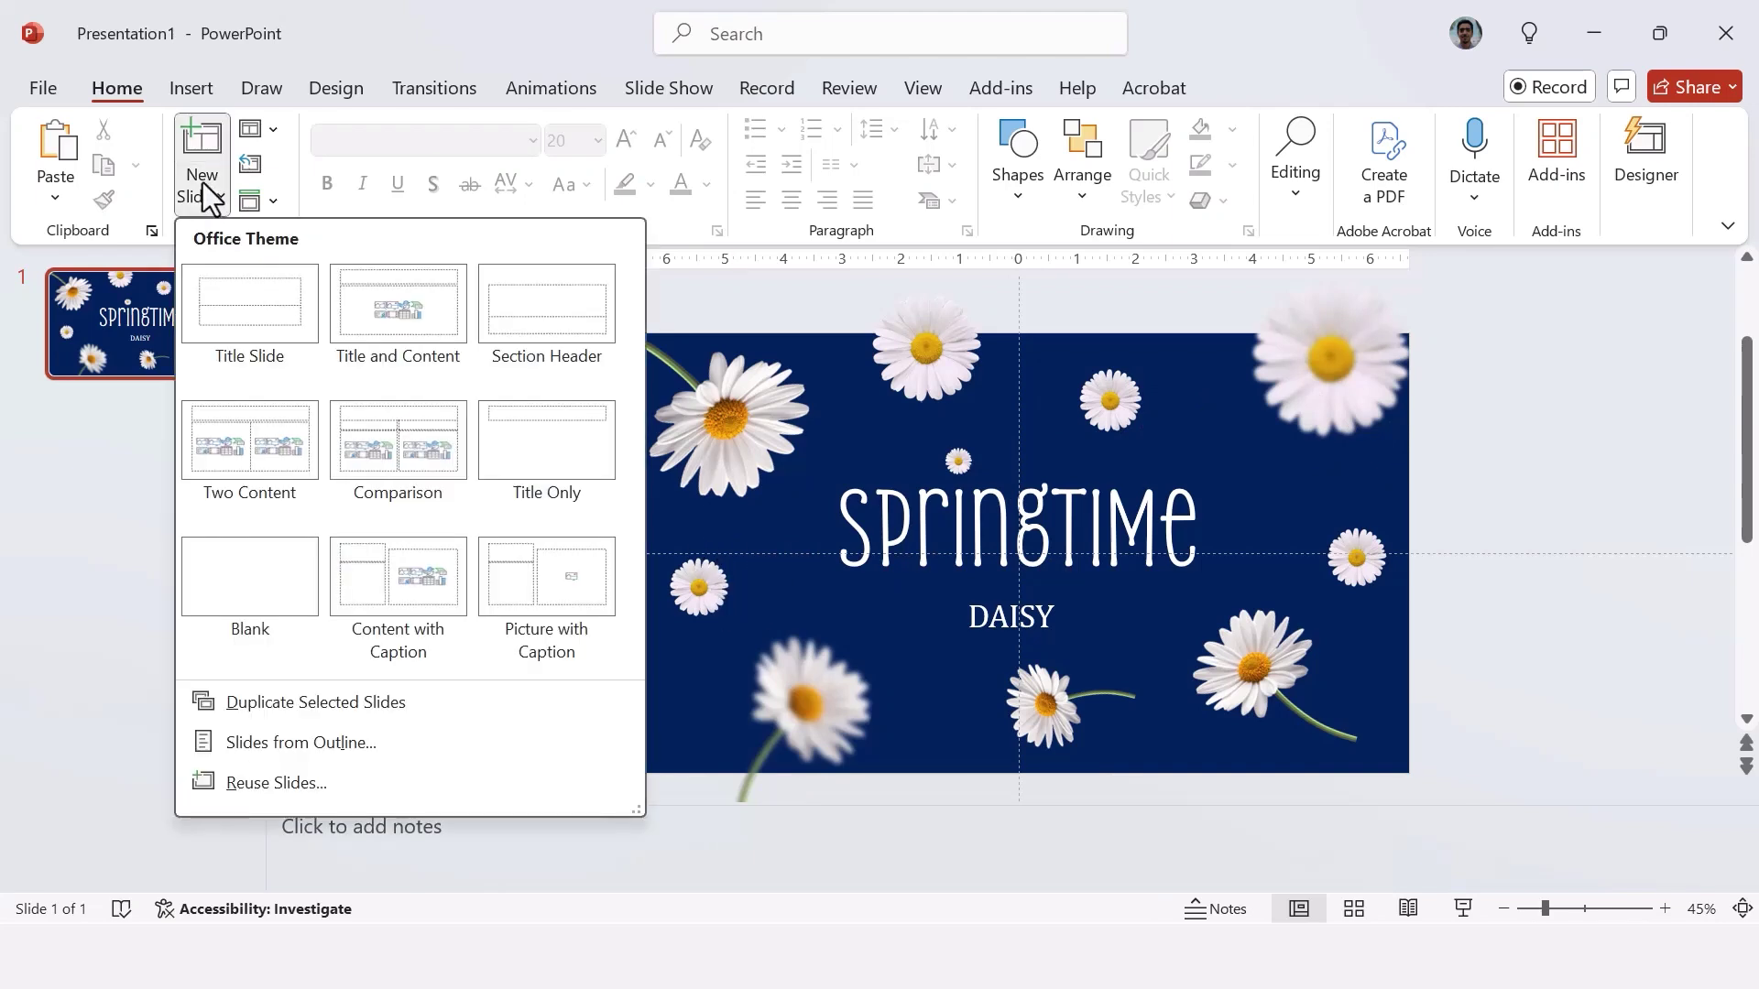
click(249, 578)
right_click(796, 382)
click(826, 702)
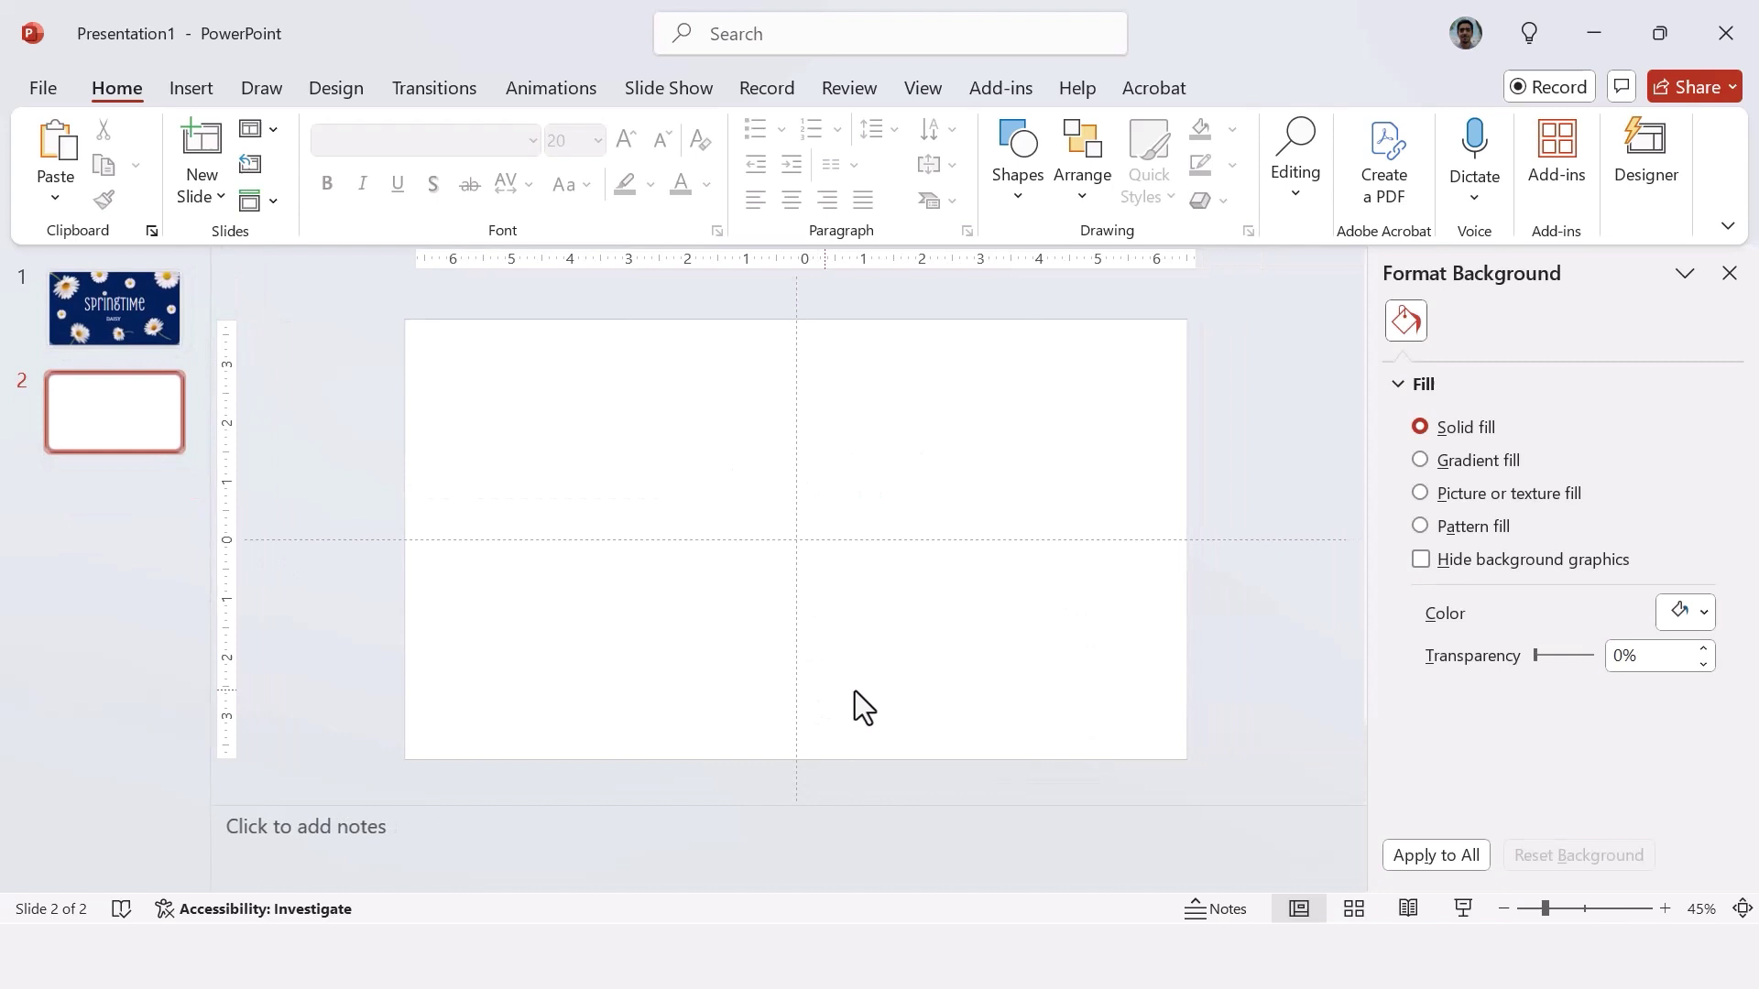
click(1684, 614)
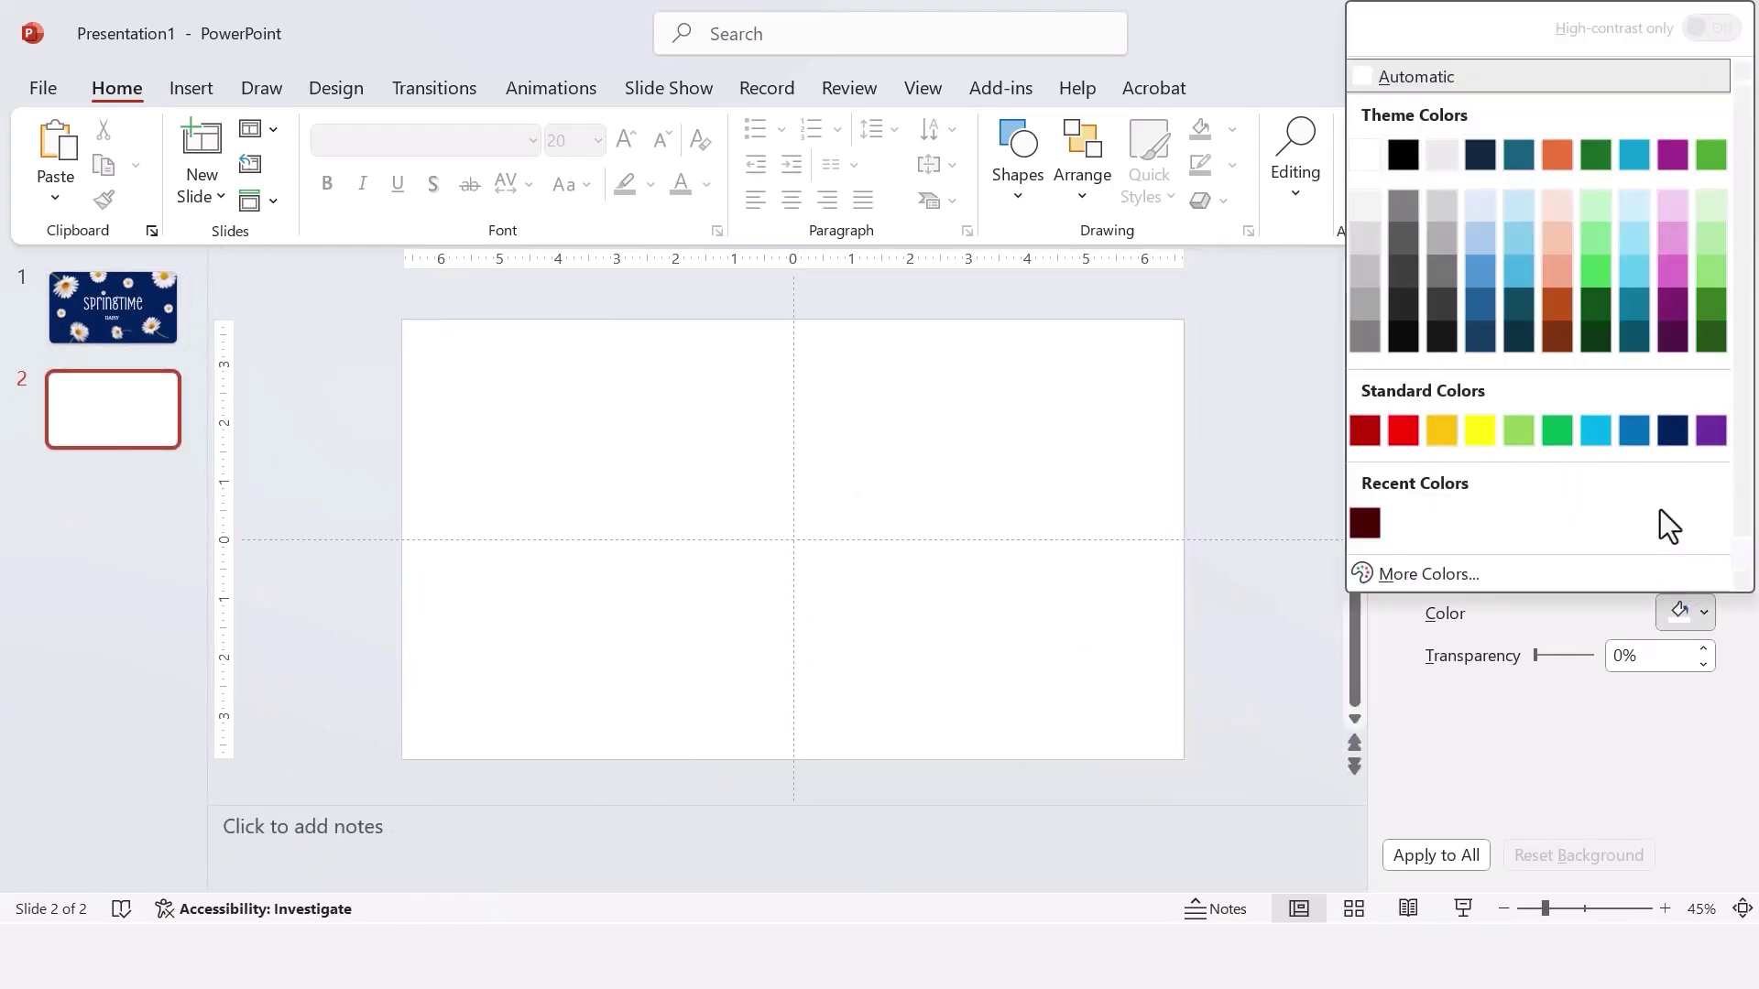
click(1672, 430)
click(1731, 273)
- Paste the centred Lorem ipsum text box onto the new slide and align it to the slide's middle
text(Lorem ipsum dolor sit amet, consectetur adipiscing elit, sed do eiusmod tempor incididunt ut labore et dolore magna aliqua. Ut enim ad minim veniam, quis nostrud exercitation ullamco laboris nisi ut aliquip ex ea commodo consequat. Duis aute irure dolor in reprehenderit in voluptate velit esse cillum dolore eu fugiat nulla pariatur.)
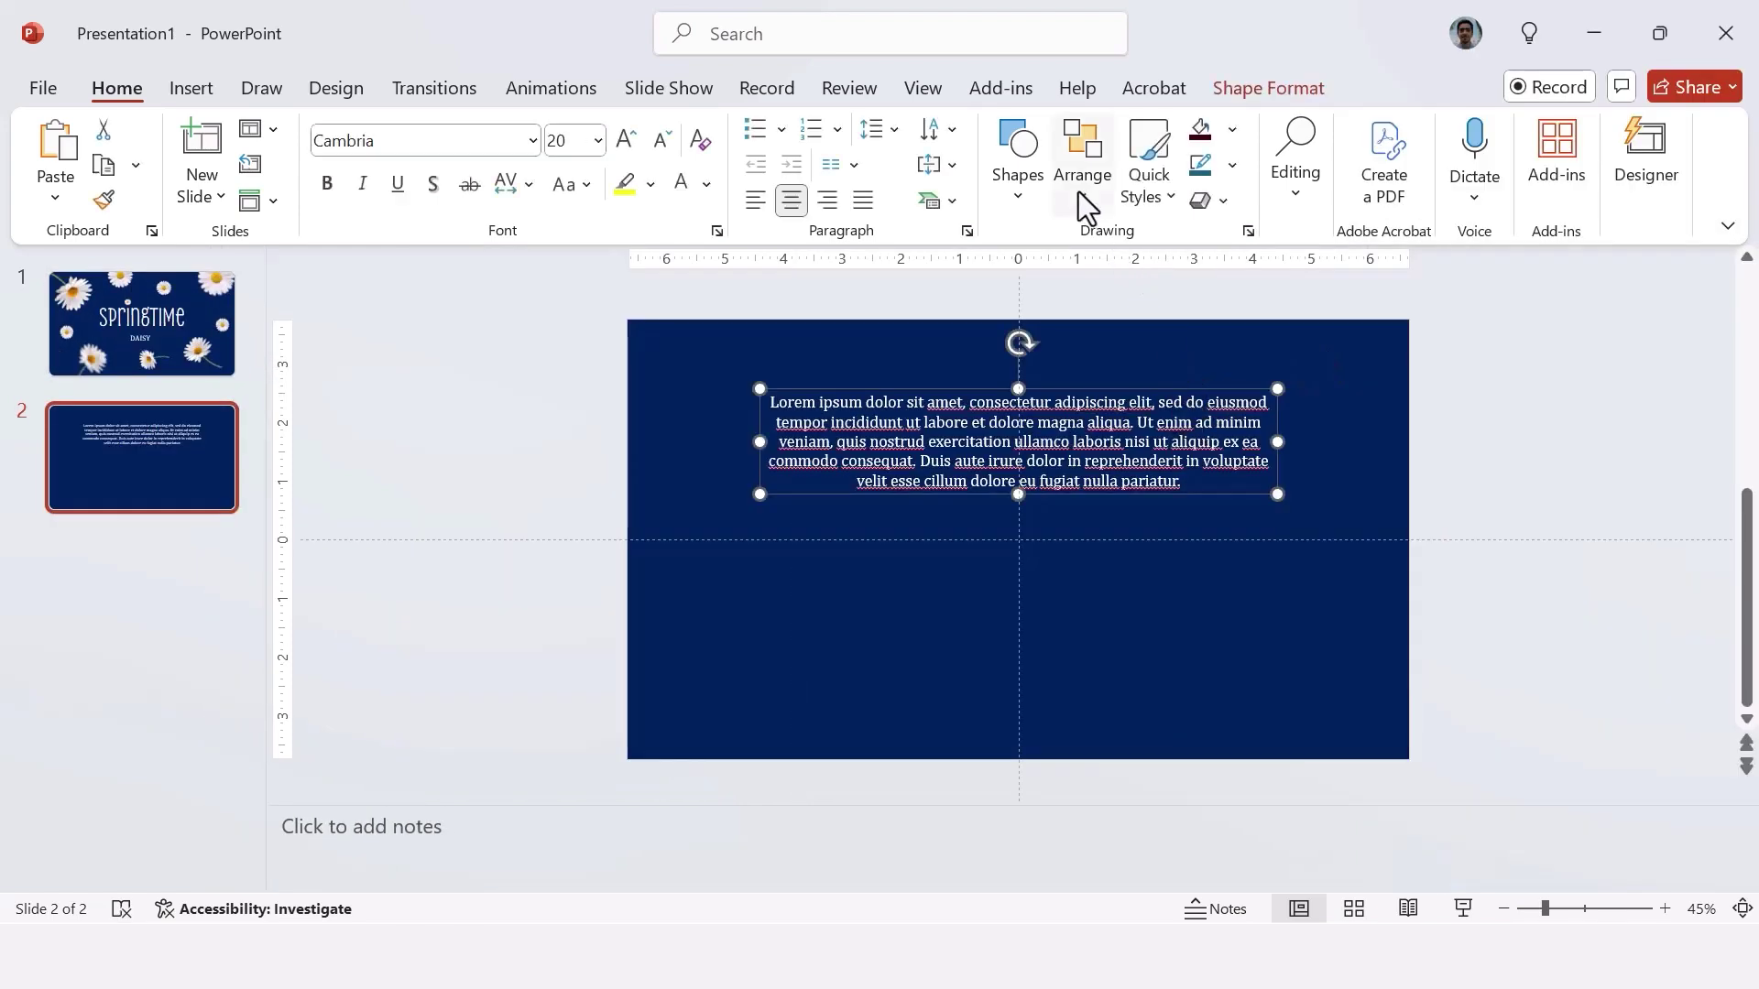
click(1083, 178)
mouse_move(1172, 646)
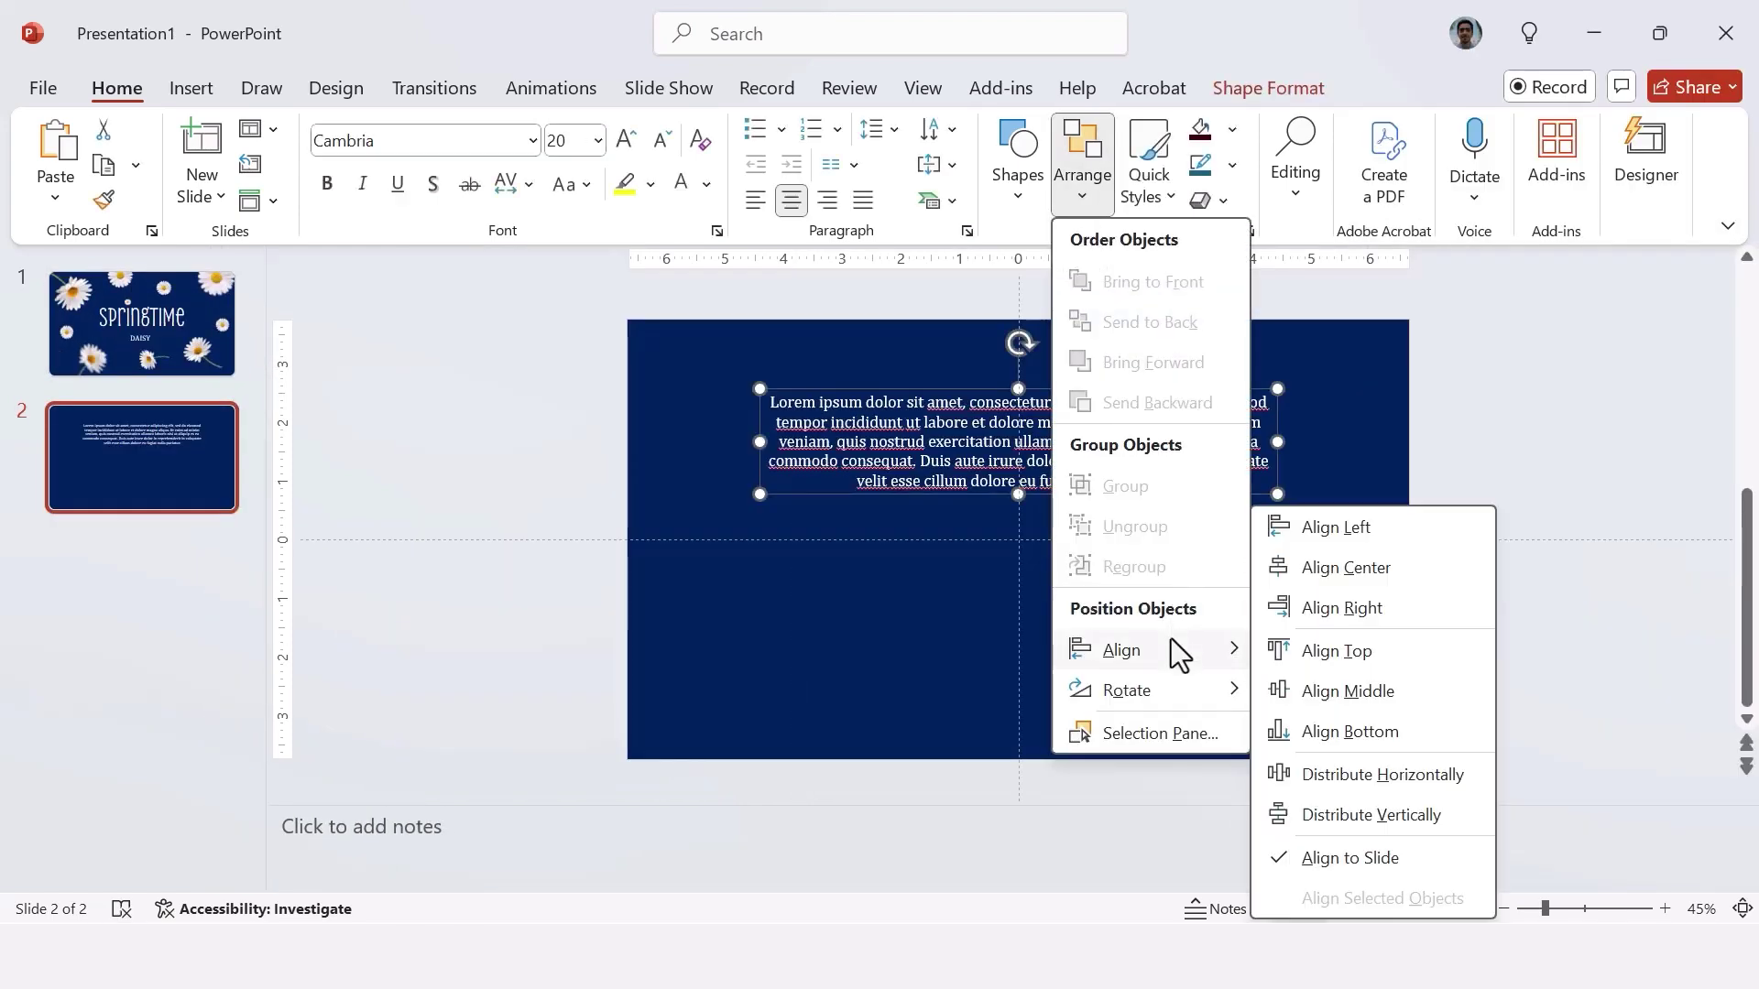
click(1292, 691)
click(1319, 667)
- Copy the title slide's top-edge daisy to slide 2, placing one at the upper-left edge and a larger one at the lower-right edge
click(173, 316)
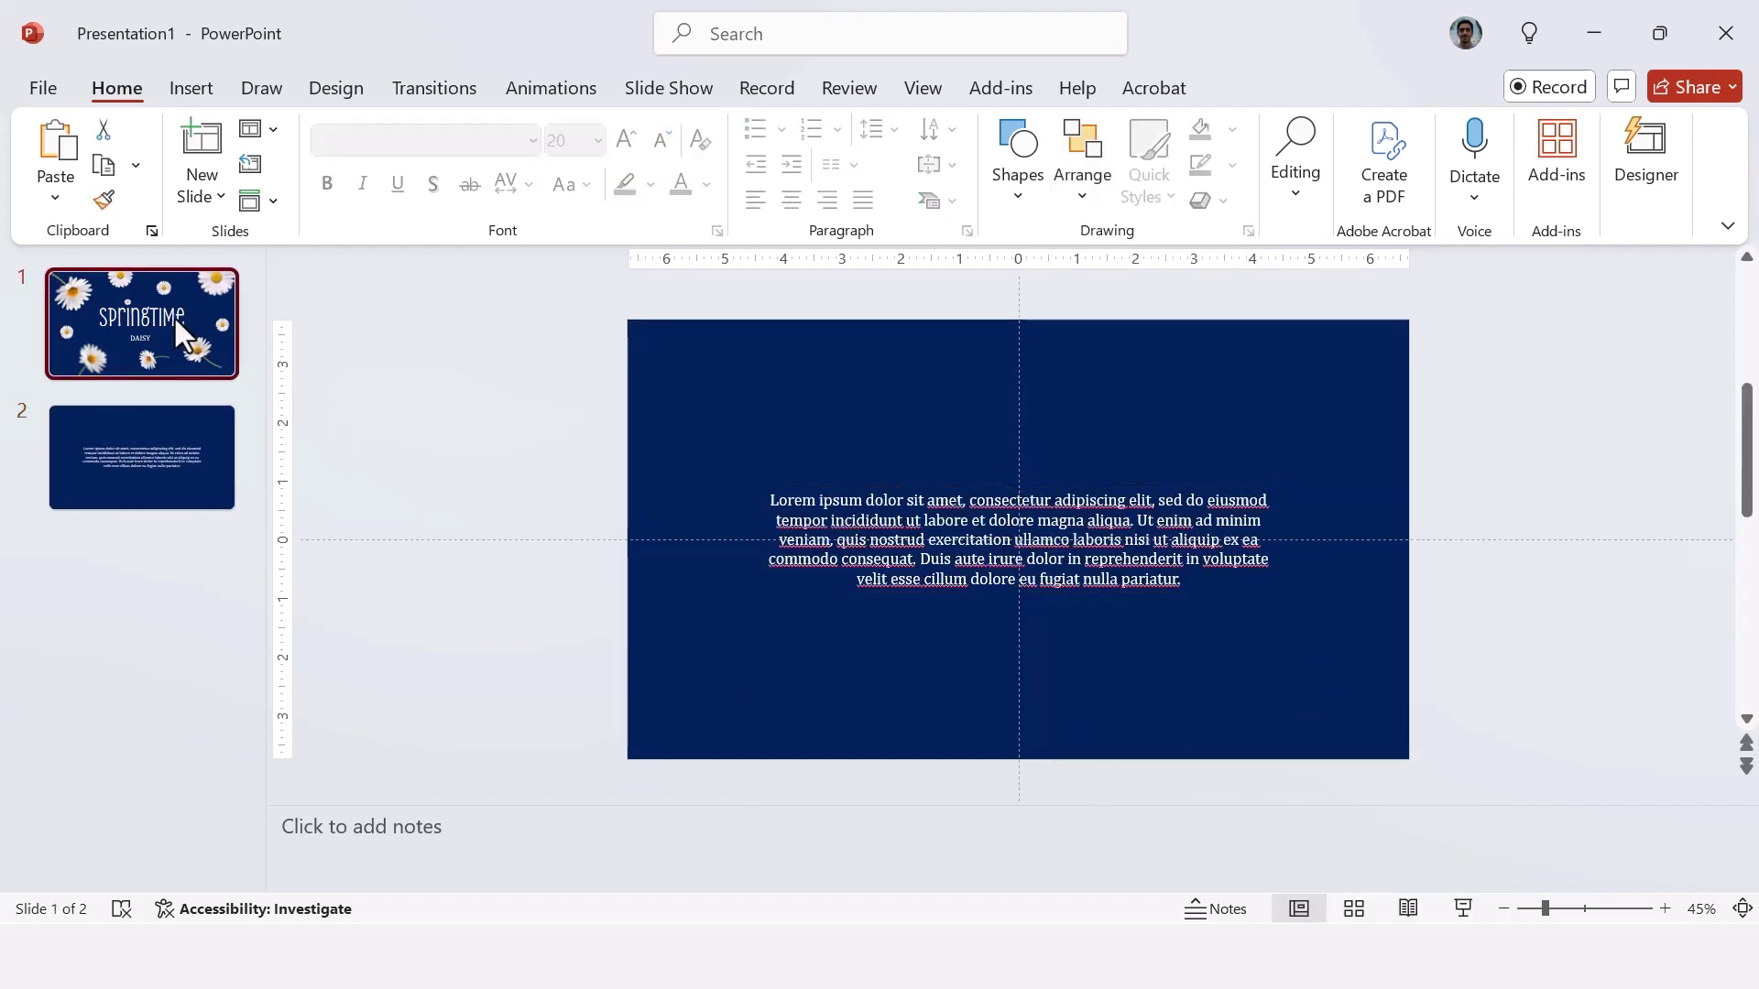
click(975, 366)
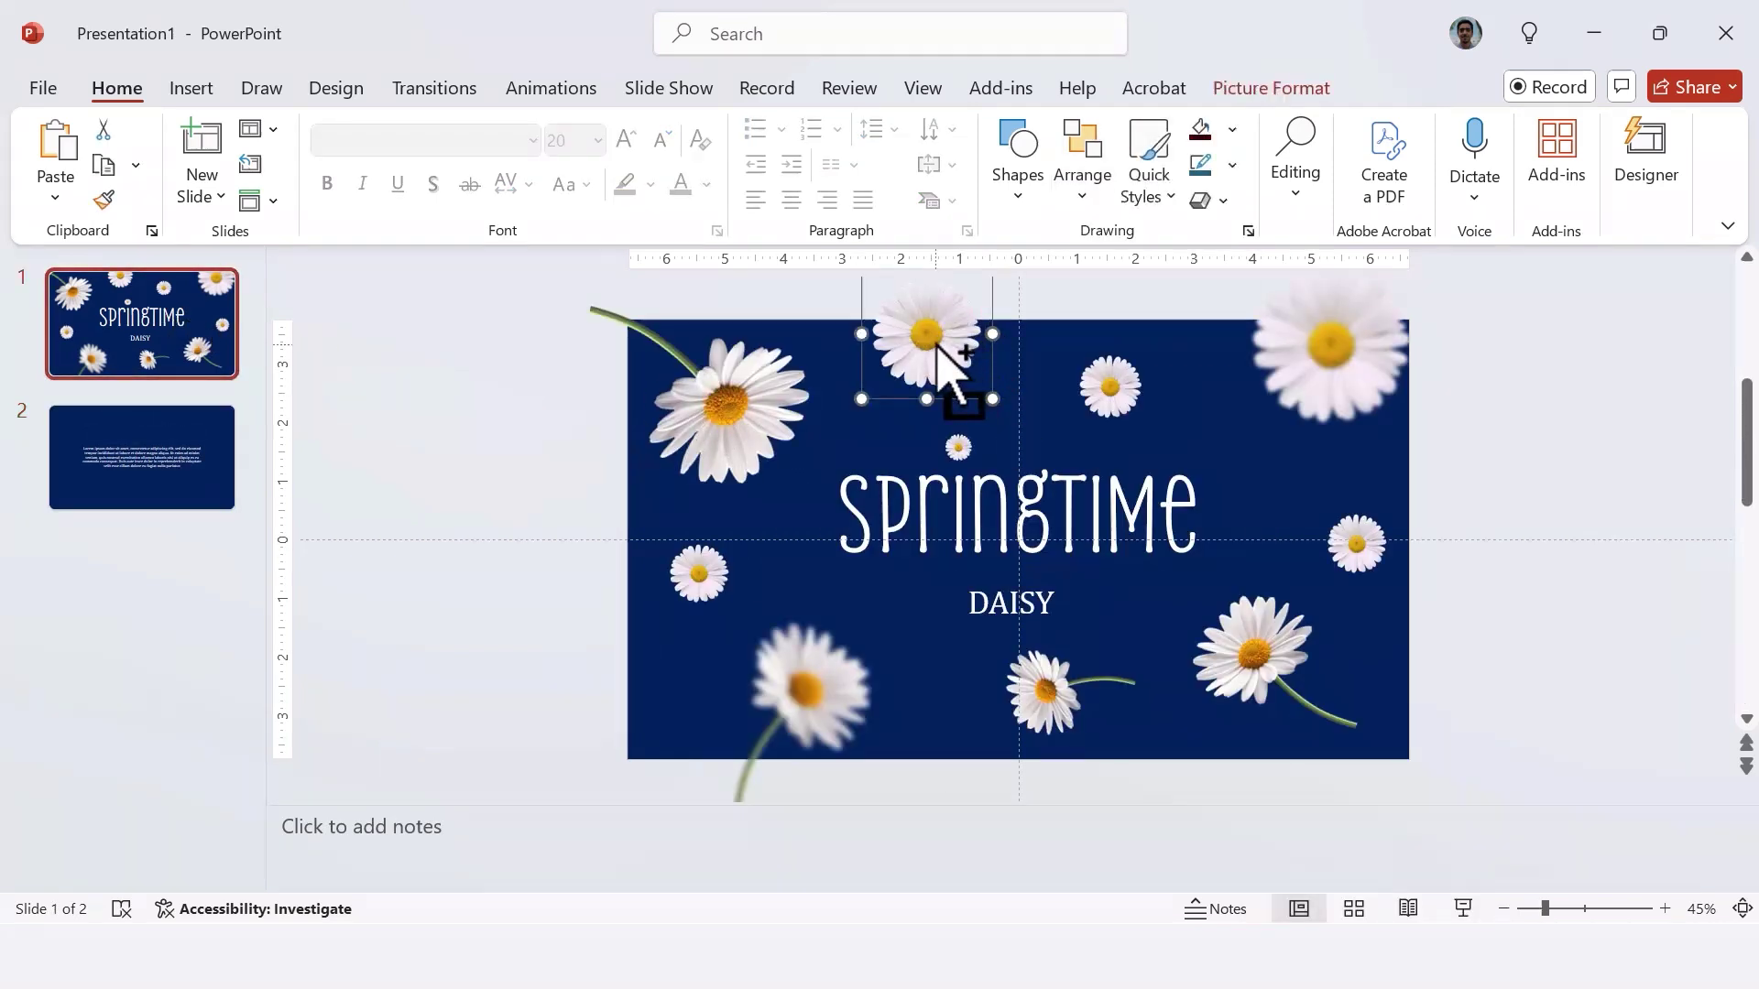
scroll(934, 384, up, 1)
key(ctrl+c)
click(98, 462)
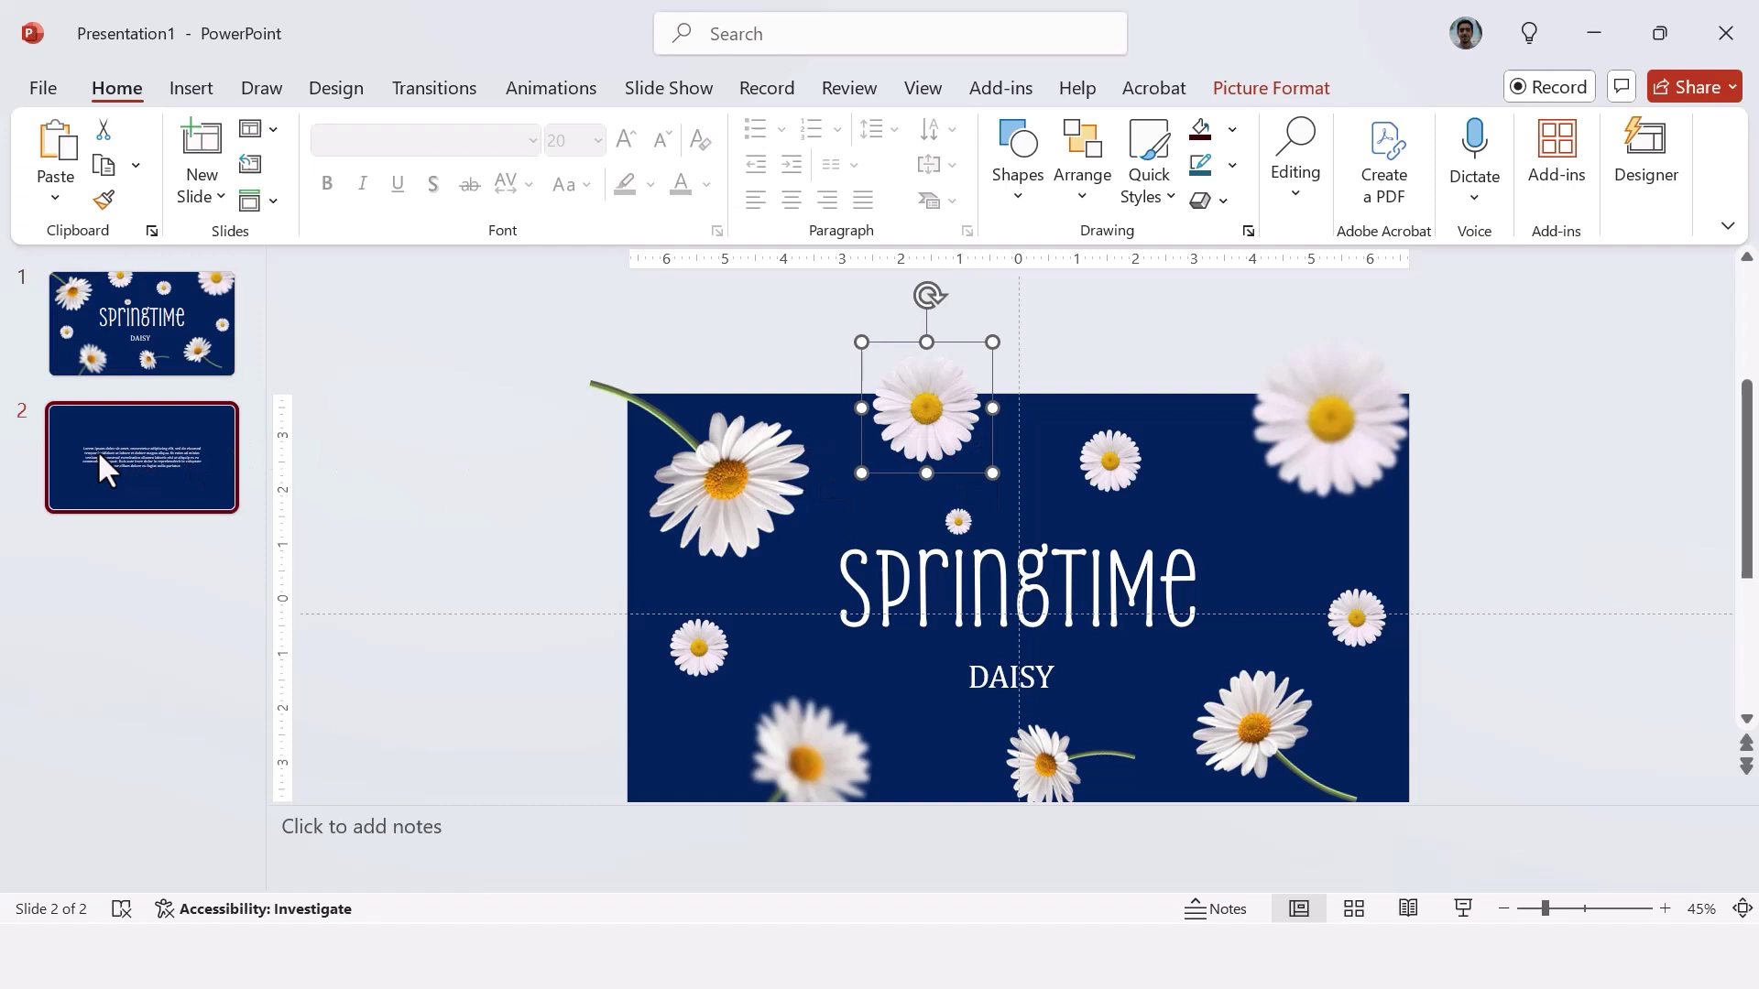
key(ctrl+v)
drag(923, 384, 1265, 727)
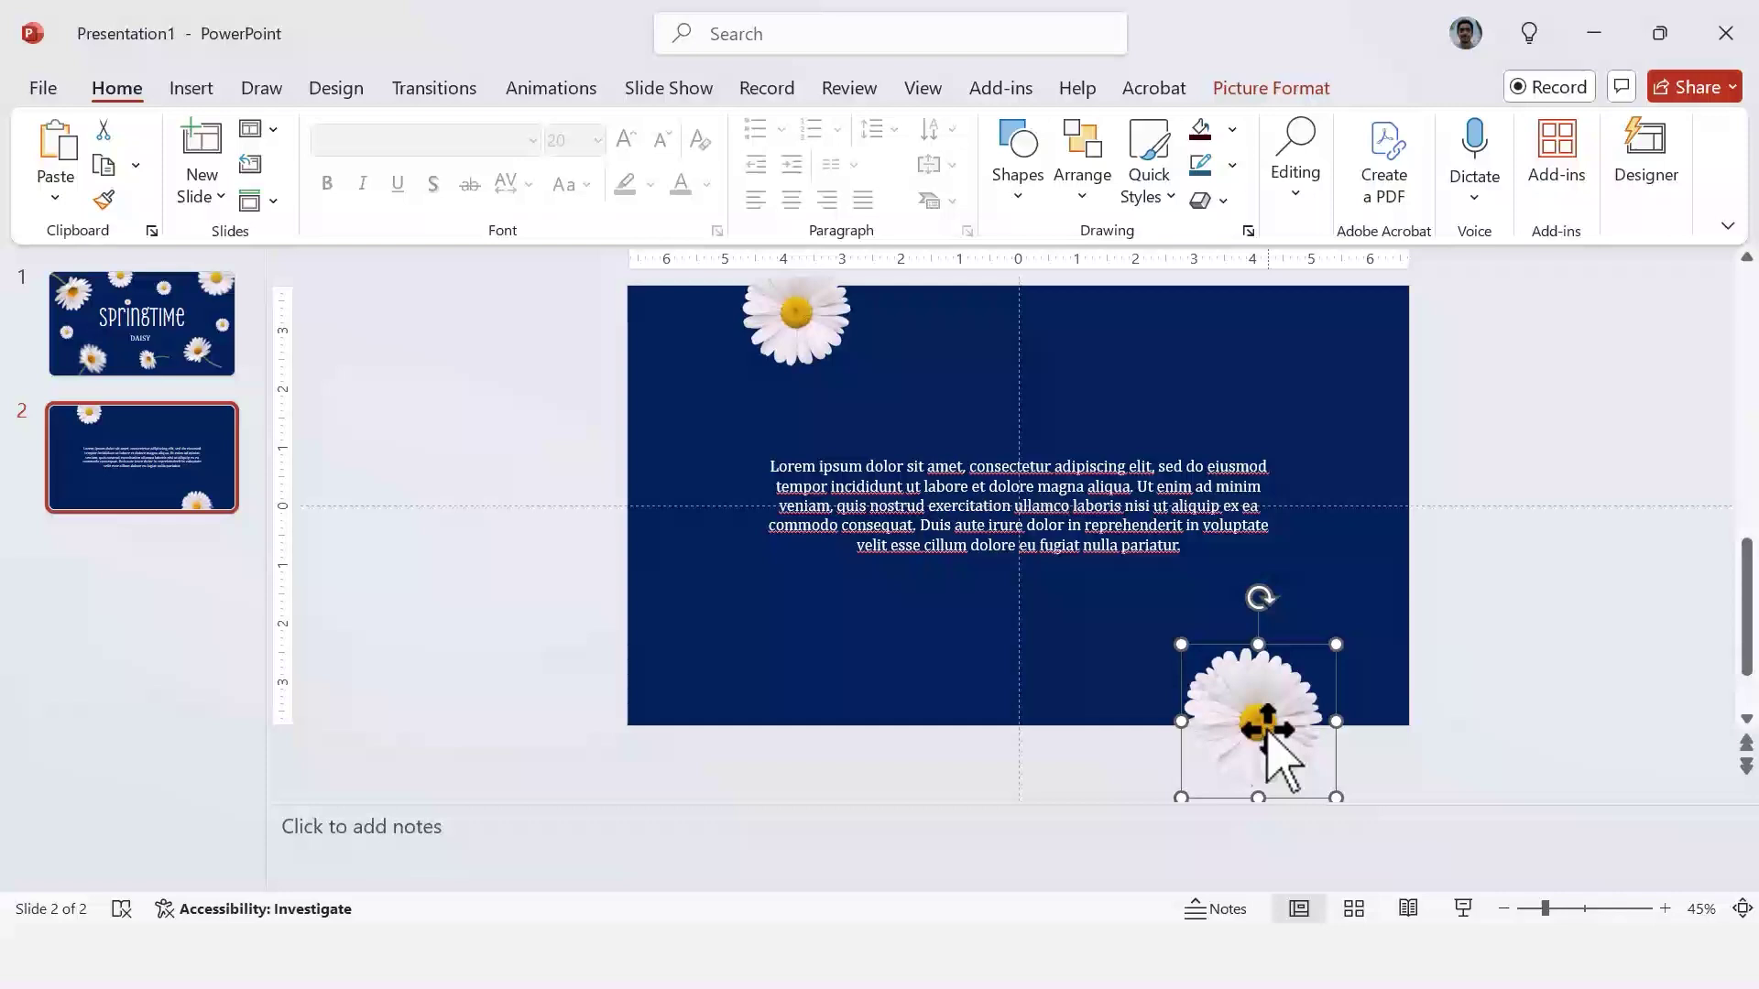
- Scatter smaller copies of the stemless daisy above and below the paragraph on slide 2
drag(354, 573, 1064, 363)
drag(1065, 363, 1230, 345)
drag(1229, 346, 922, 436)
drag(922, 436, 1096, 448)
- Paste a stemmed daisy, turn its stem to the lower left and place it at slide 2's left edge
key(ctrl+v)
drag(852, 448, 782, 283)
drag(699, 412, 687, 537)
- Add a stemmed daisy near the lower-right corner with its stem pointing lower right, and shift the large bottom daisy left
drag(561, 597, 1378, 607)
drag(1465, 531, 1278, 554)
drag(1240, 754, 1188, 754)
click(1466, 644)
- Duplicate the lower-right stemmed daisy, shrink the copy, turn its stem to the upper right and place it above the paragraph's right end
drag(1337, 612, 1365, 471)
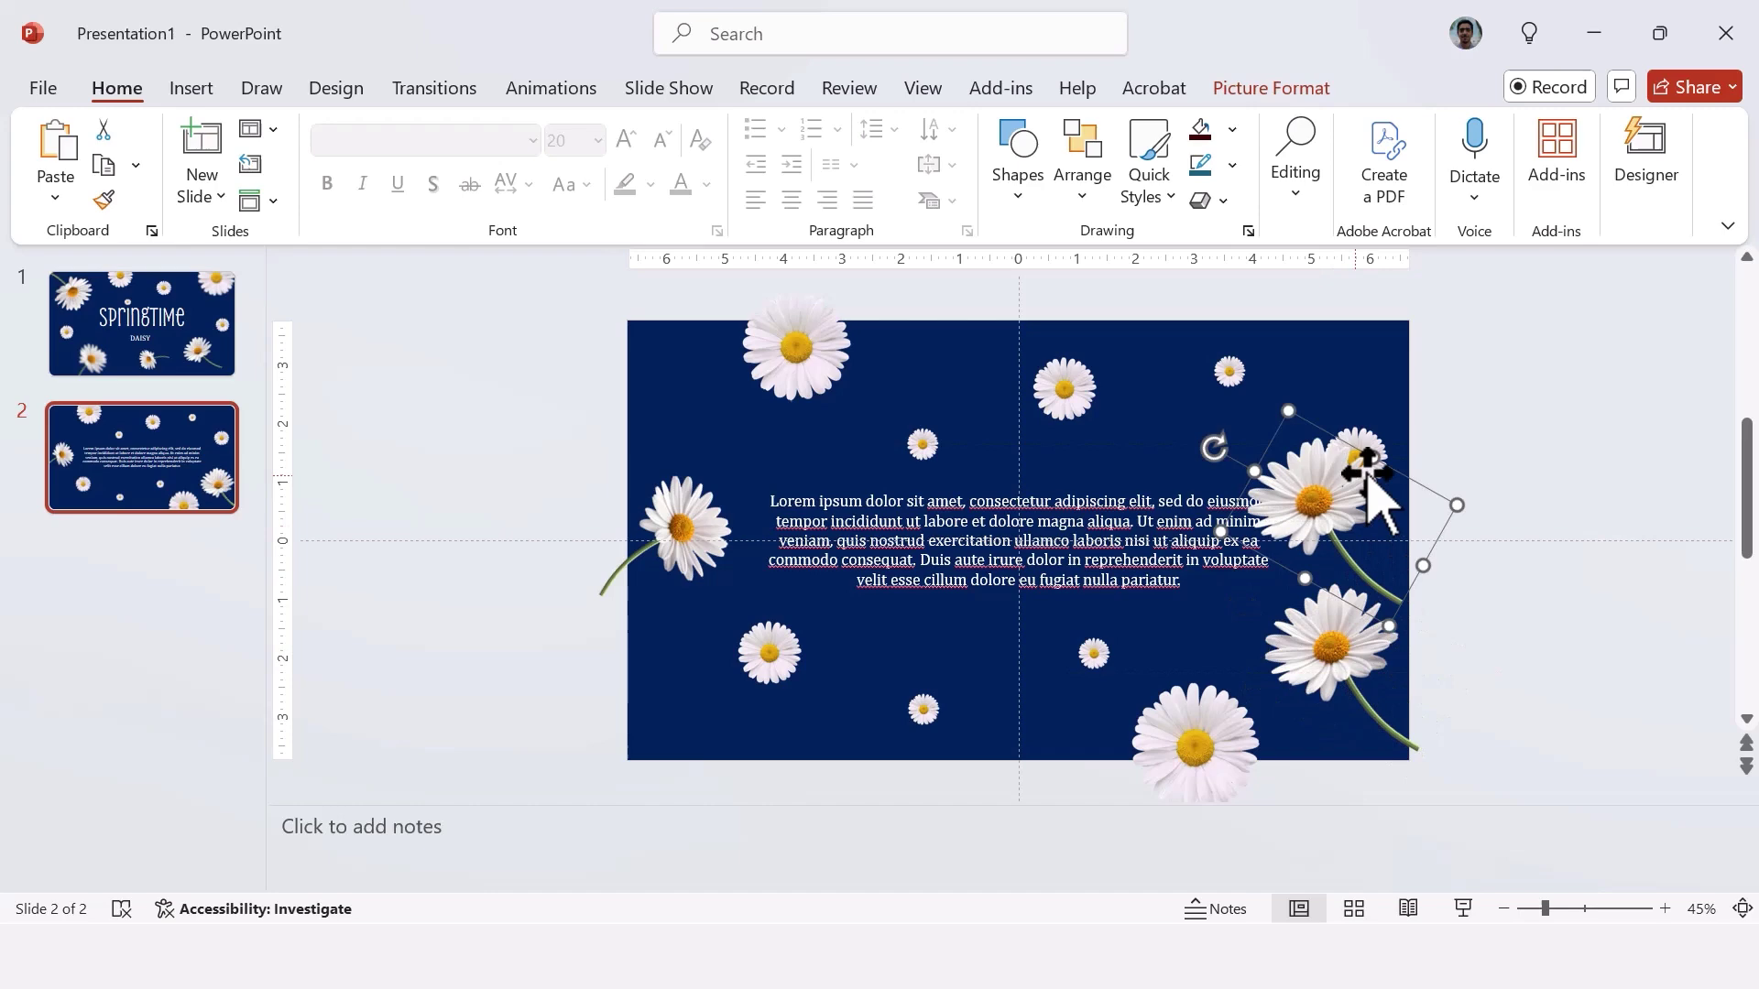
drag(1280, 405, 1291, 623)
drag(1249, 572, 1292, 550)
drag(1338, 541, 1248, 414)
- Move the small upper-right daisy up and left, and place an enlarged copy of the small bottom daisy at the lower-left corner
drag(1229, 371, 1188, 351)
click(1471, 437)
ctrl+drag(924, 710, 648, 710)
drag(668, 730, 731, 814)
- Apply the Blur artistic effect to the top-edge daisy on slide 2 and nudge the large bottom daisy slightly left
click(796, 347)
click(1264, 92)
click(320, 165)
right_click(801, 353)
click(911, 855)
drag(1215, 712, 1209, 715)
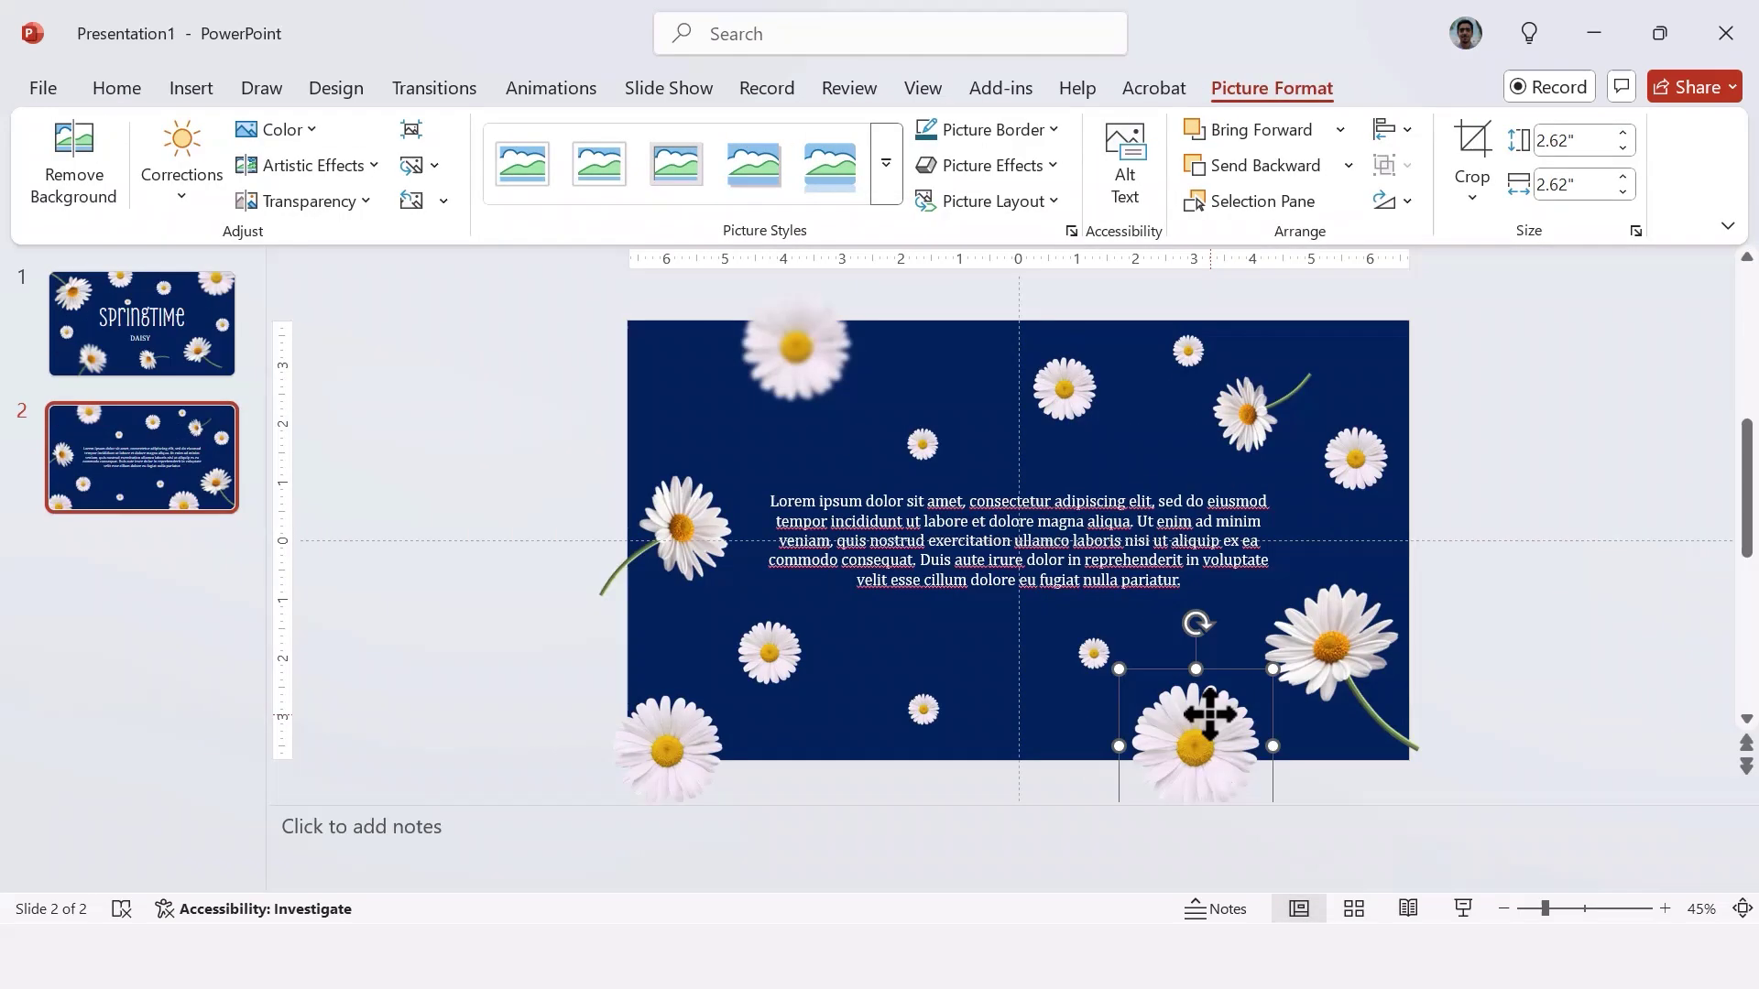
- Apply the Blur artistic effect to the lower-right stemmed daisy on slide 2
right_click(1319, 659)
click(1366, 836)
click(1684, 653)
click(1573, 293)
click(1685, 653)
click(1441, 197)
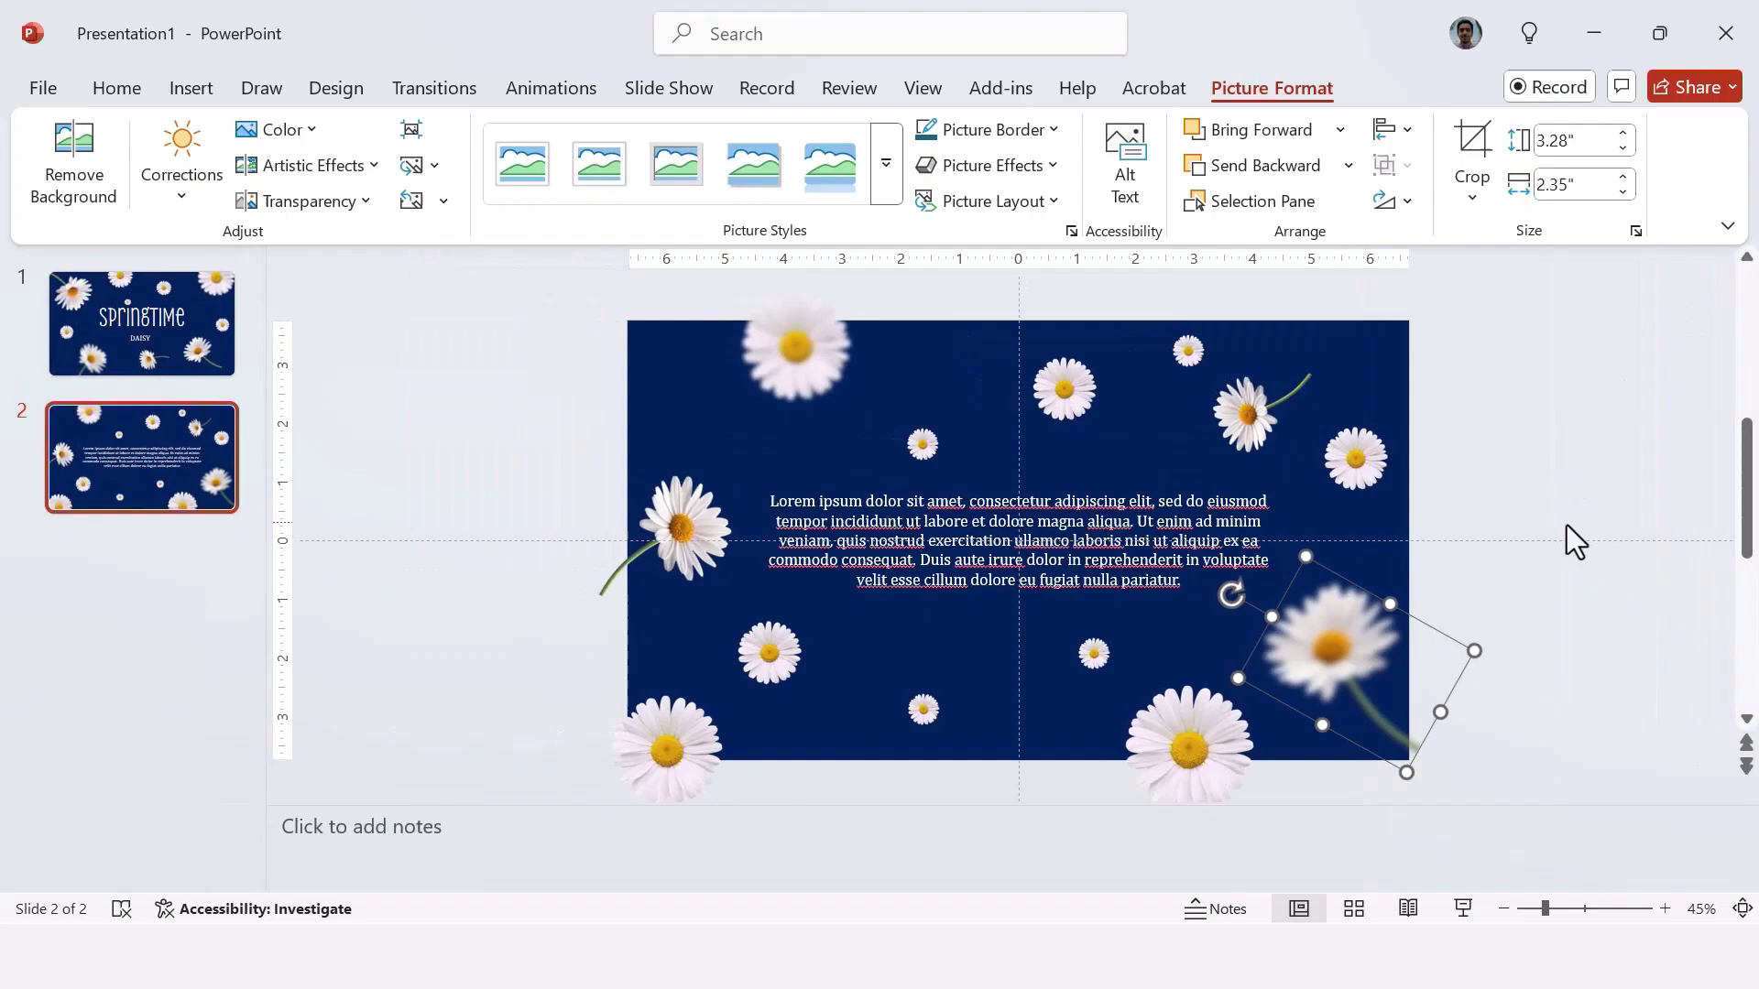
click(1491, 662)
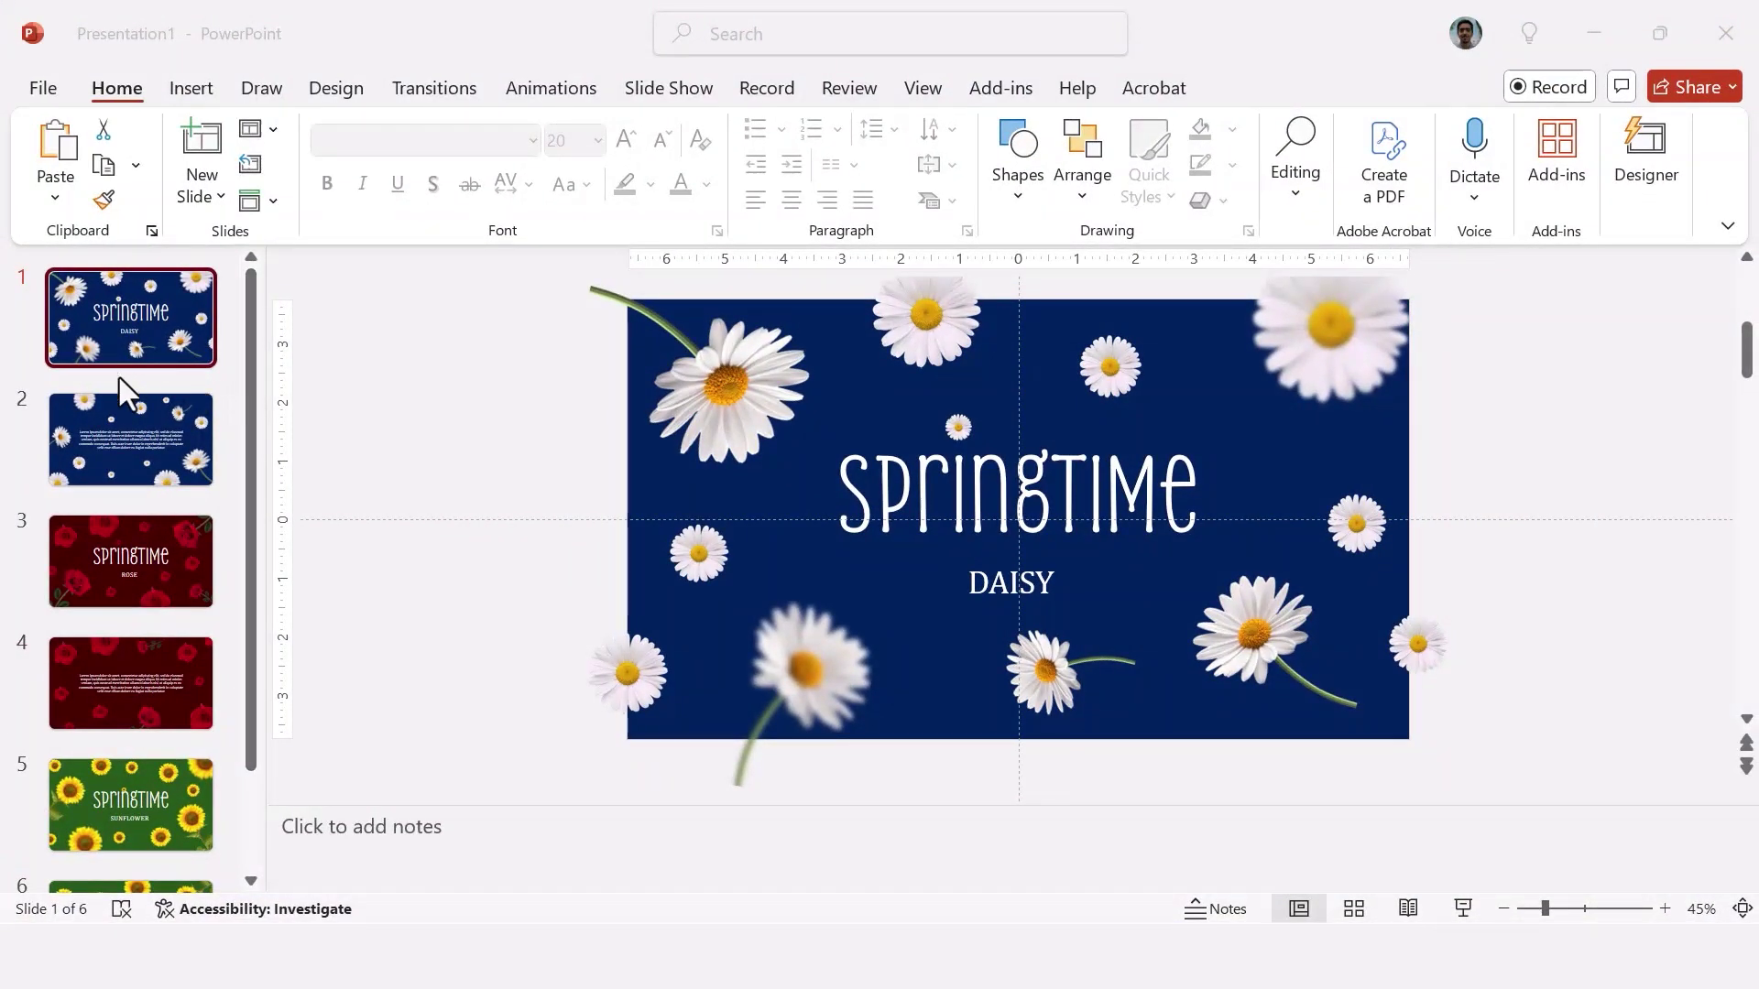
- Look through the daisy, rose and sunflower slides in the six-slide deck
click(182, 414)
key(Down)
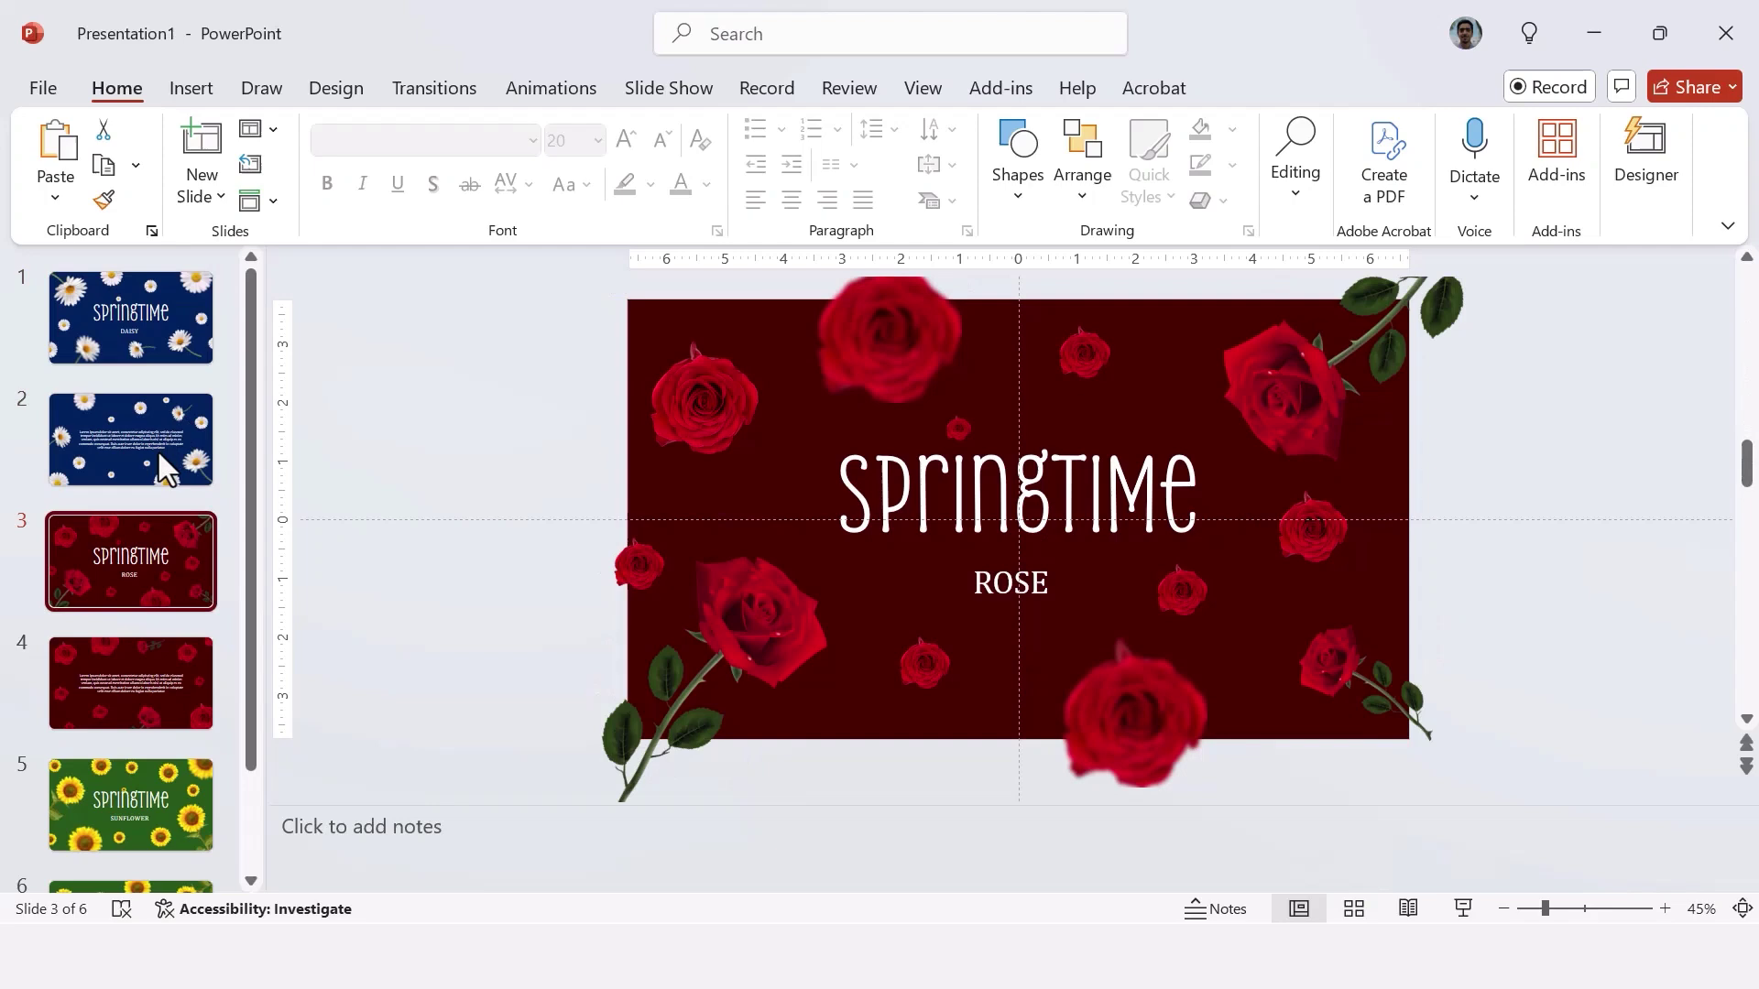
key(Down)
key(Down)
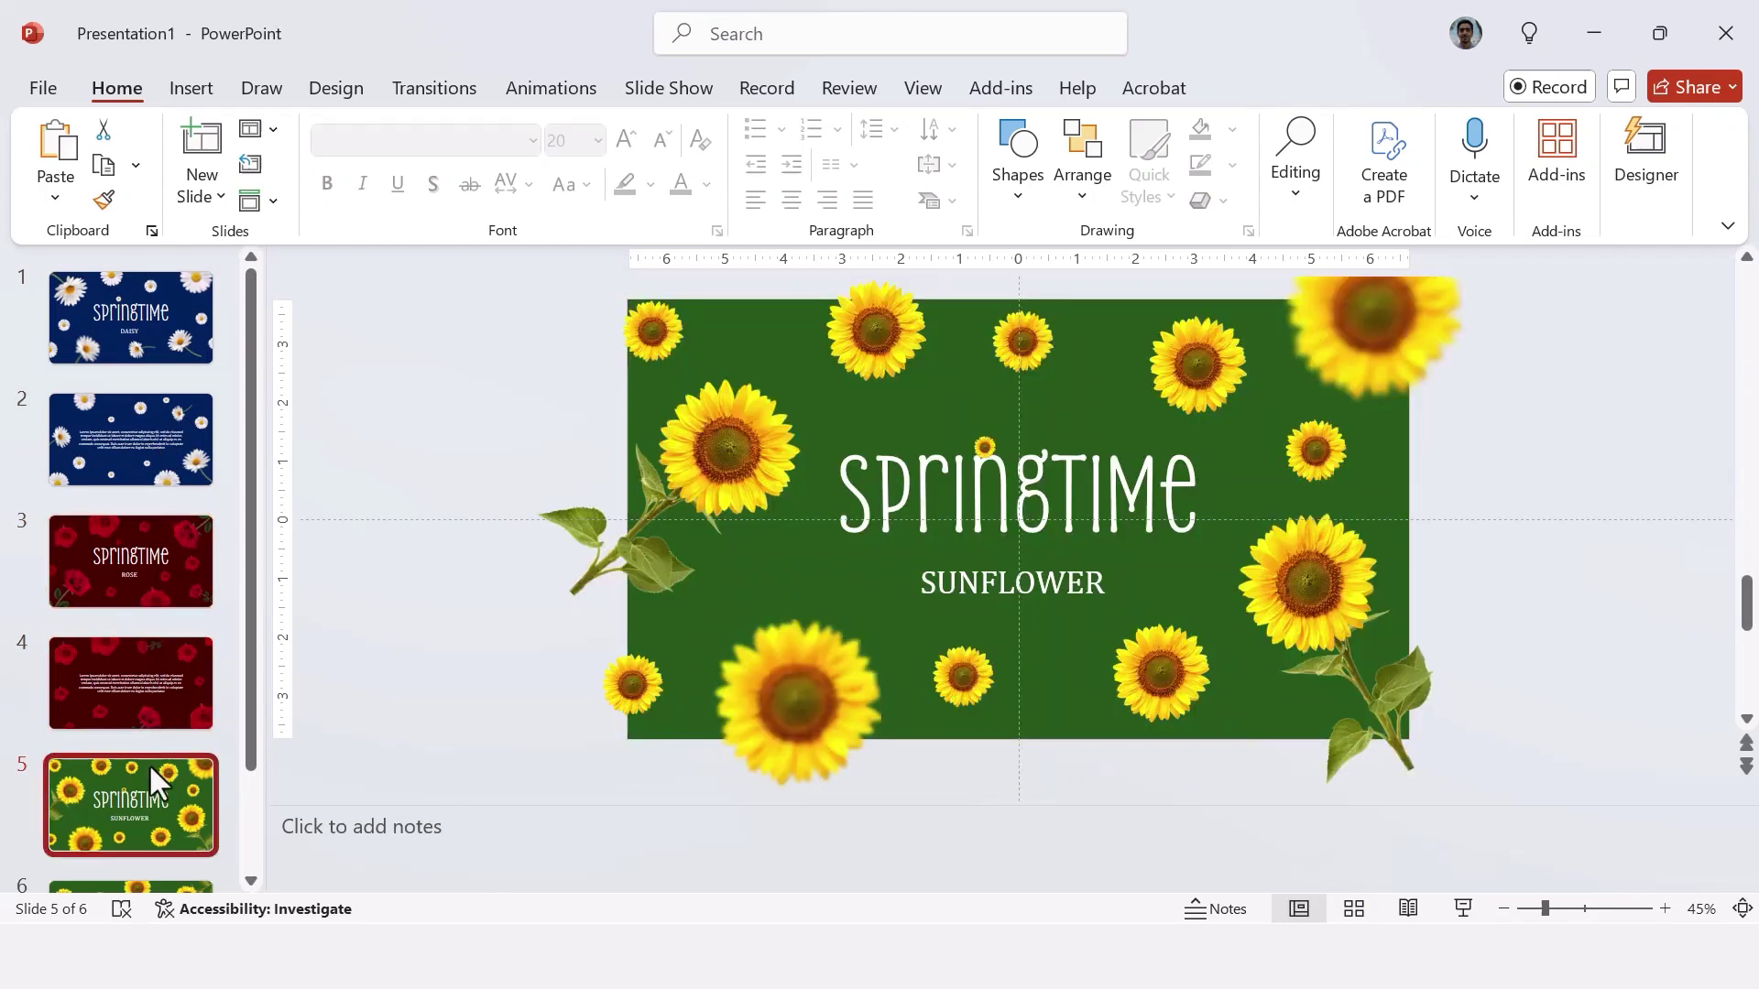
scroll(150, 796, down, 1)
click(141, 838)
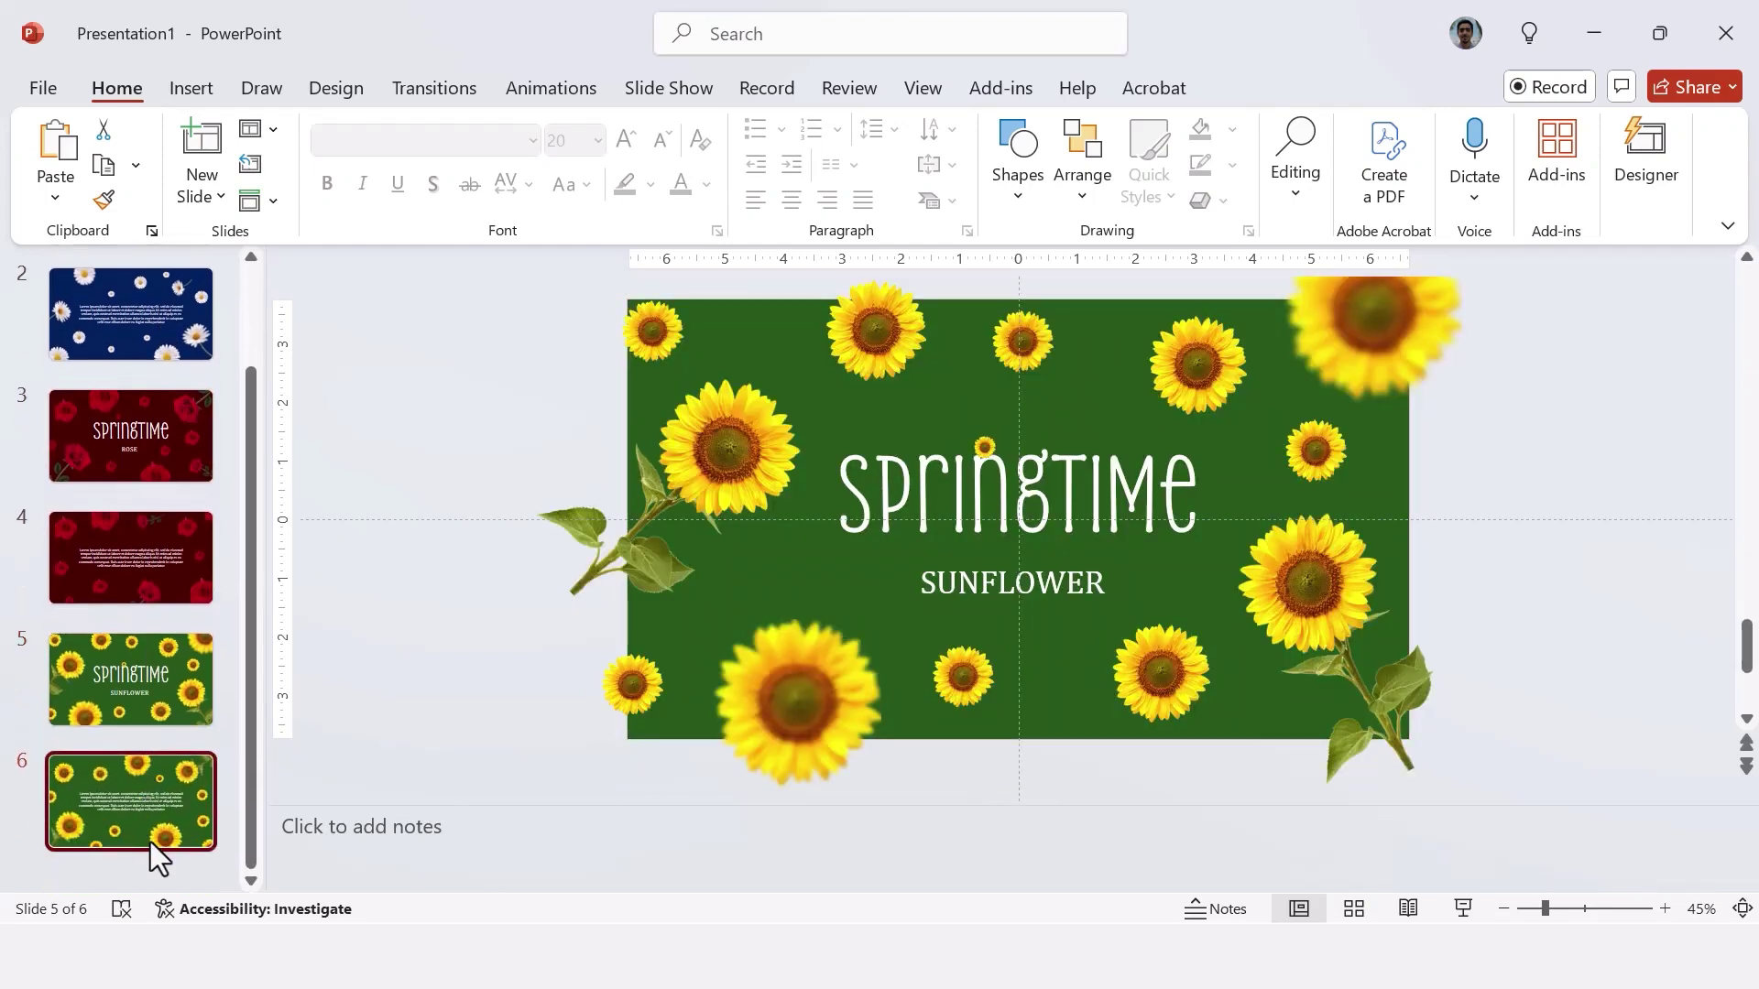
scroll(139, 732, up, 2)
- Select every daisy picture on the Springtime Daisy title slide and group them into one object
click(179, 295)
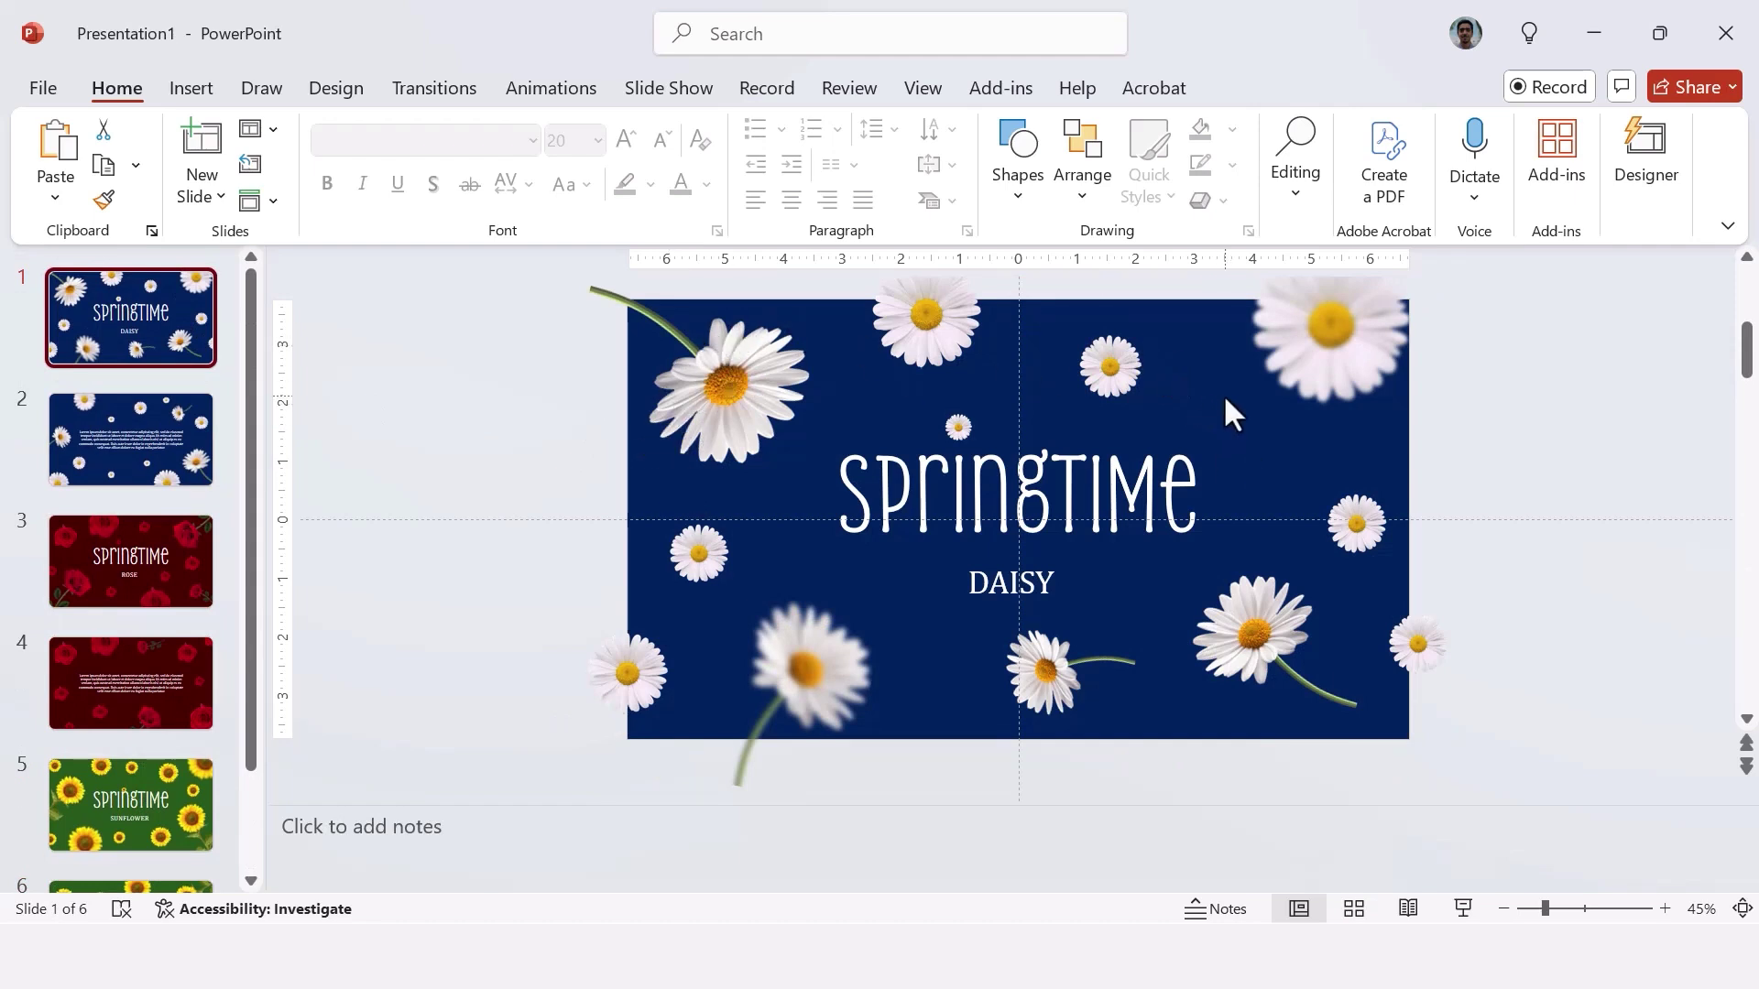
click(725, 410)
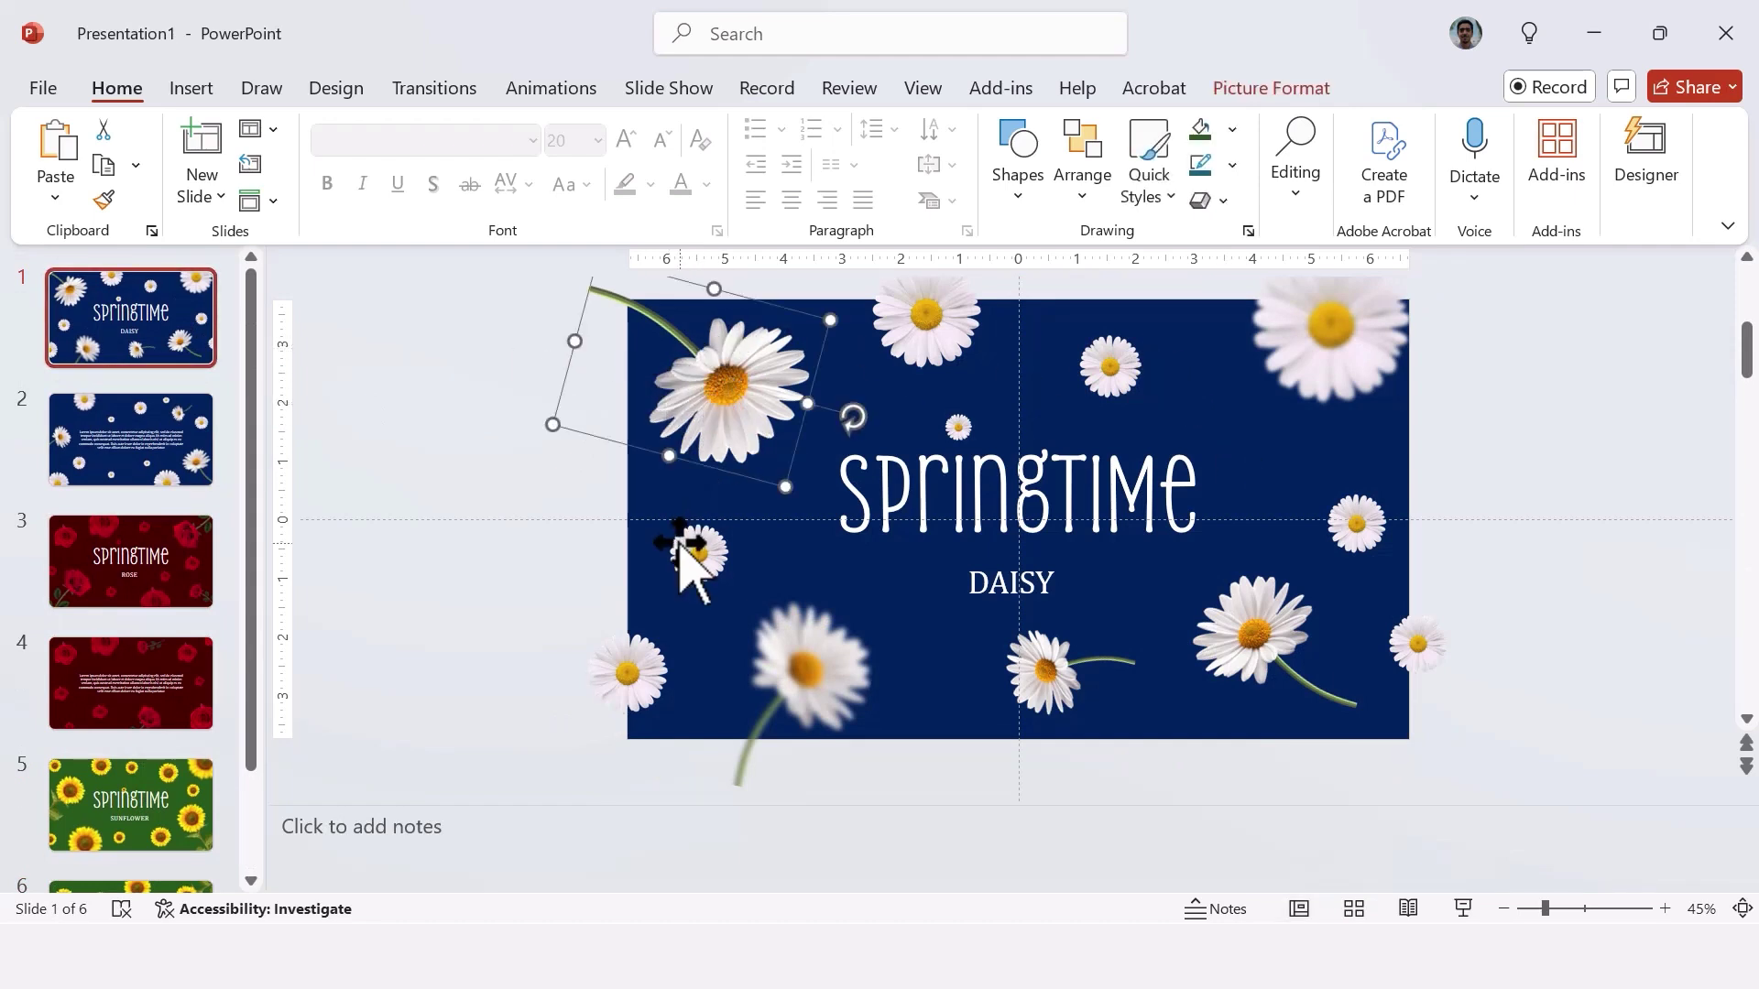
shift+click(693, 552)
shift+click(628, 669)
shift+click(790, 658)
shift+click(924, 323)
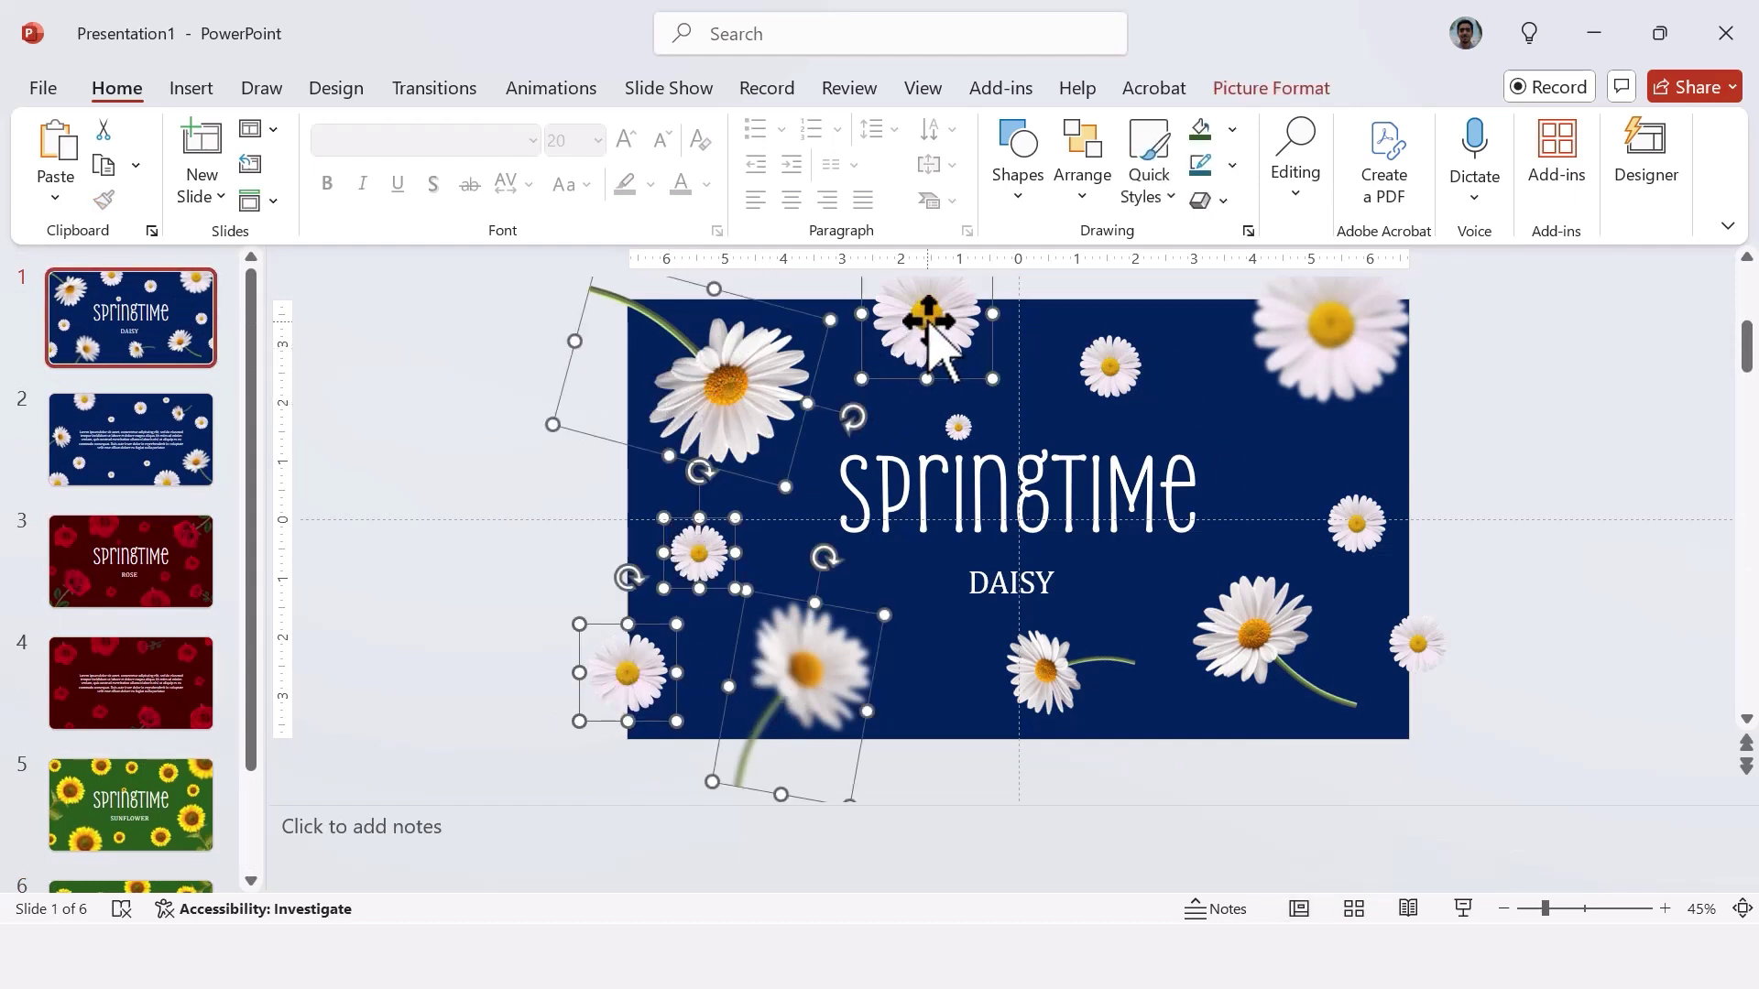
shift+click(960, 429)
shift+click(1053, 669)
shift+click(1287, 614)
shift+click(1365, 527)
shift+click(1424, 641)
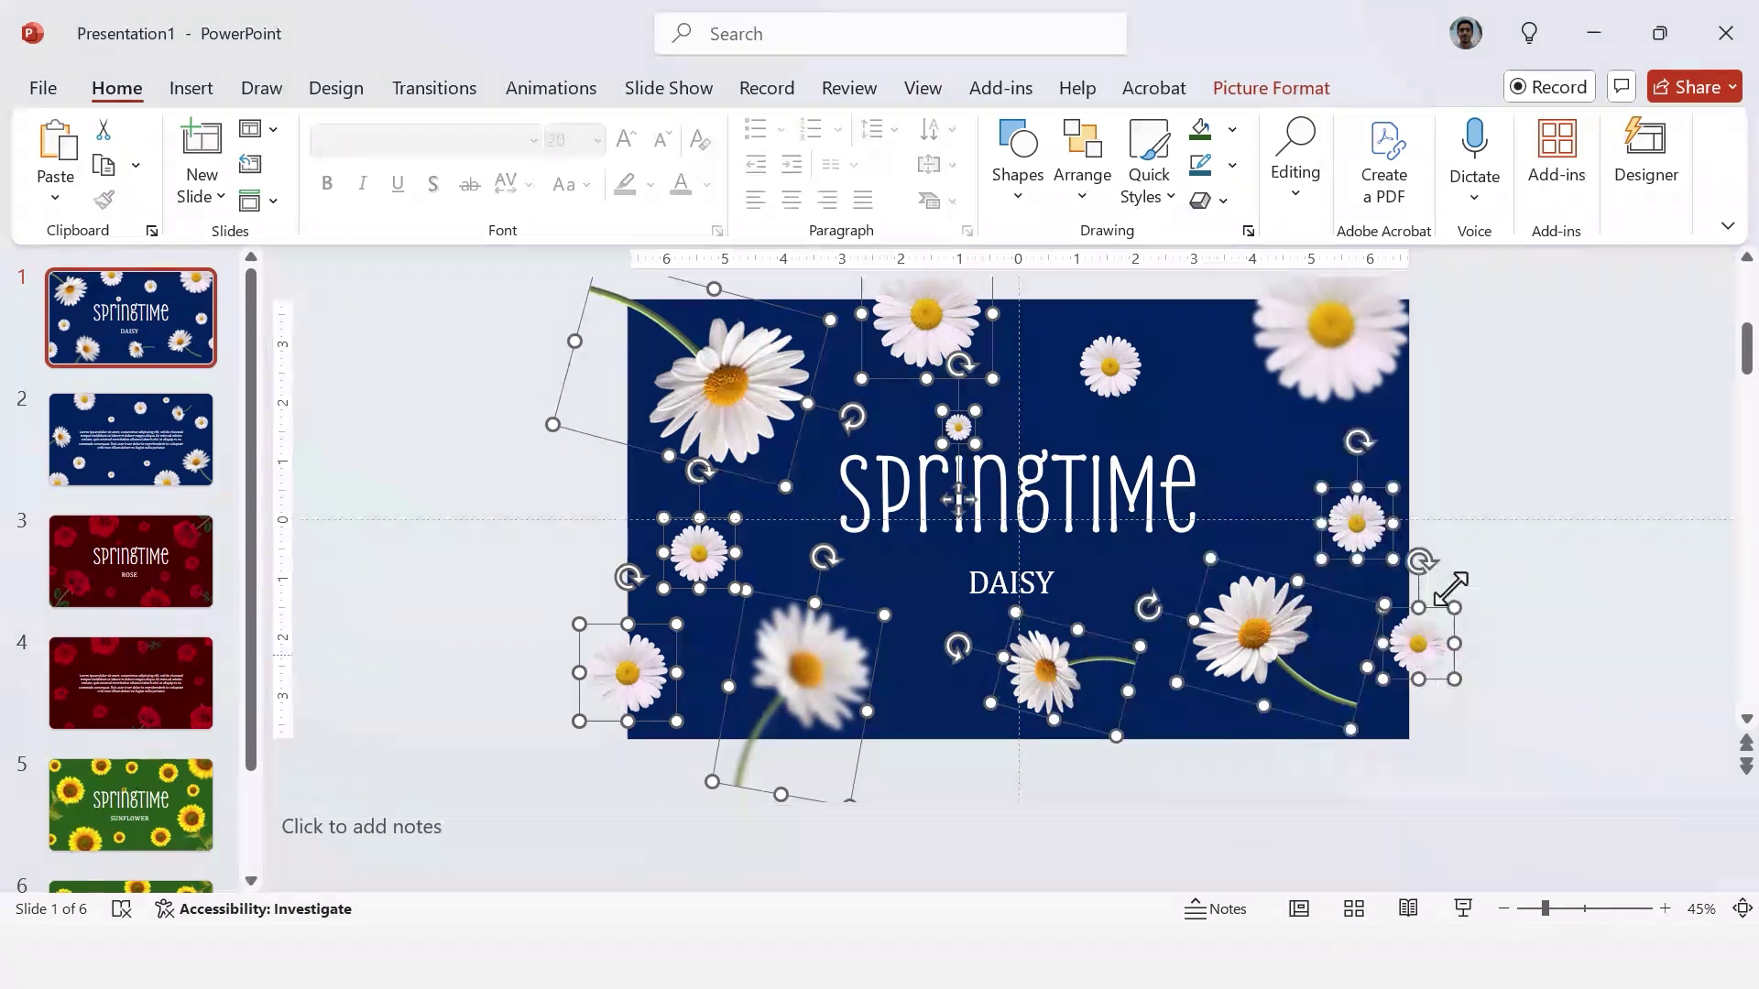
shift+click(1301, 352)
shift+click(1132, 365)
right_click(1328, 360)
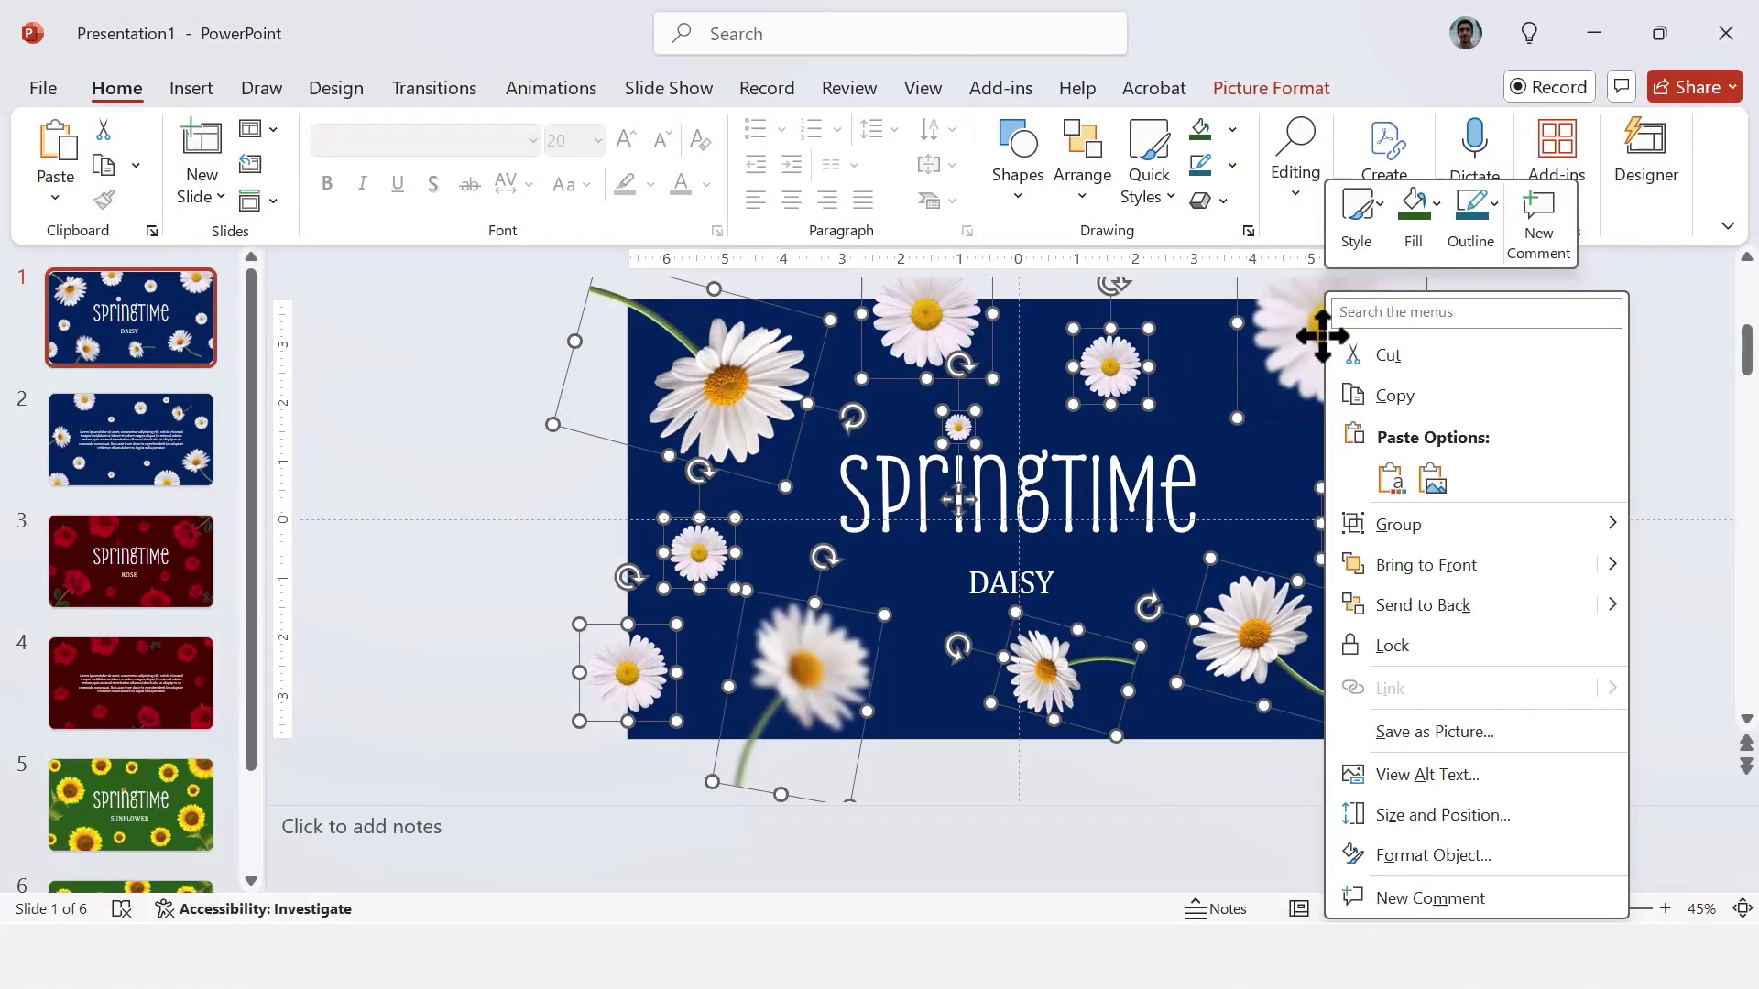
mouse_move(1352, 522)
click(1259, 520)
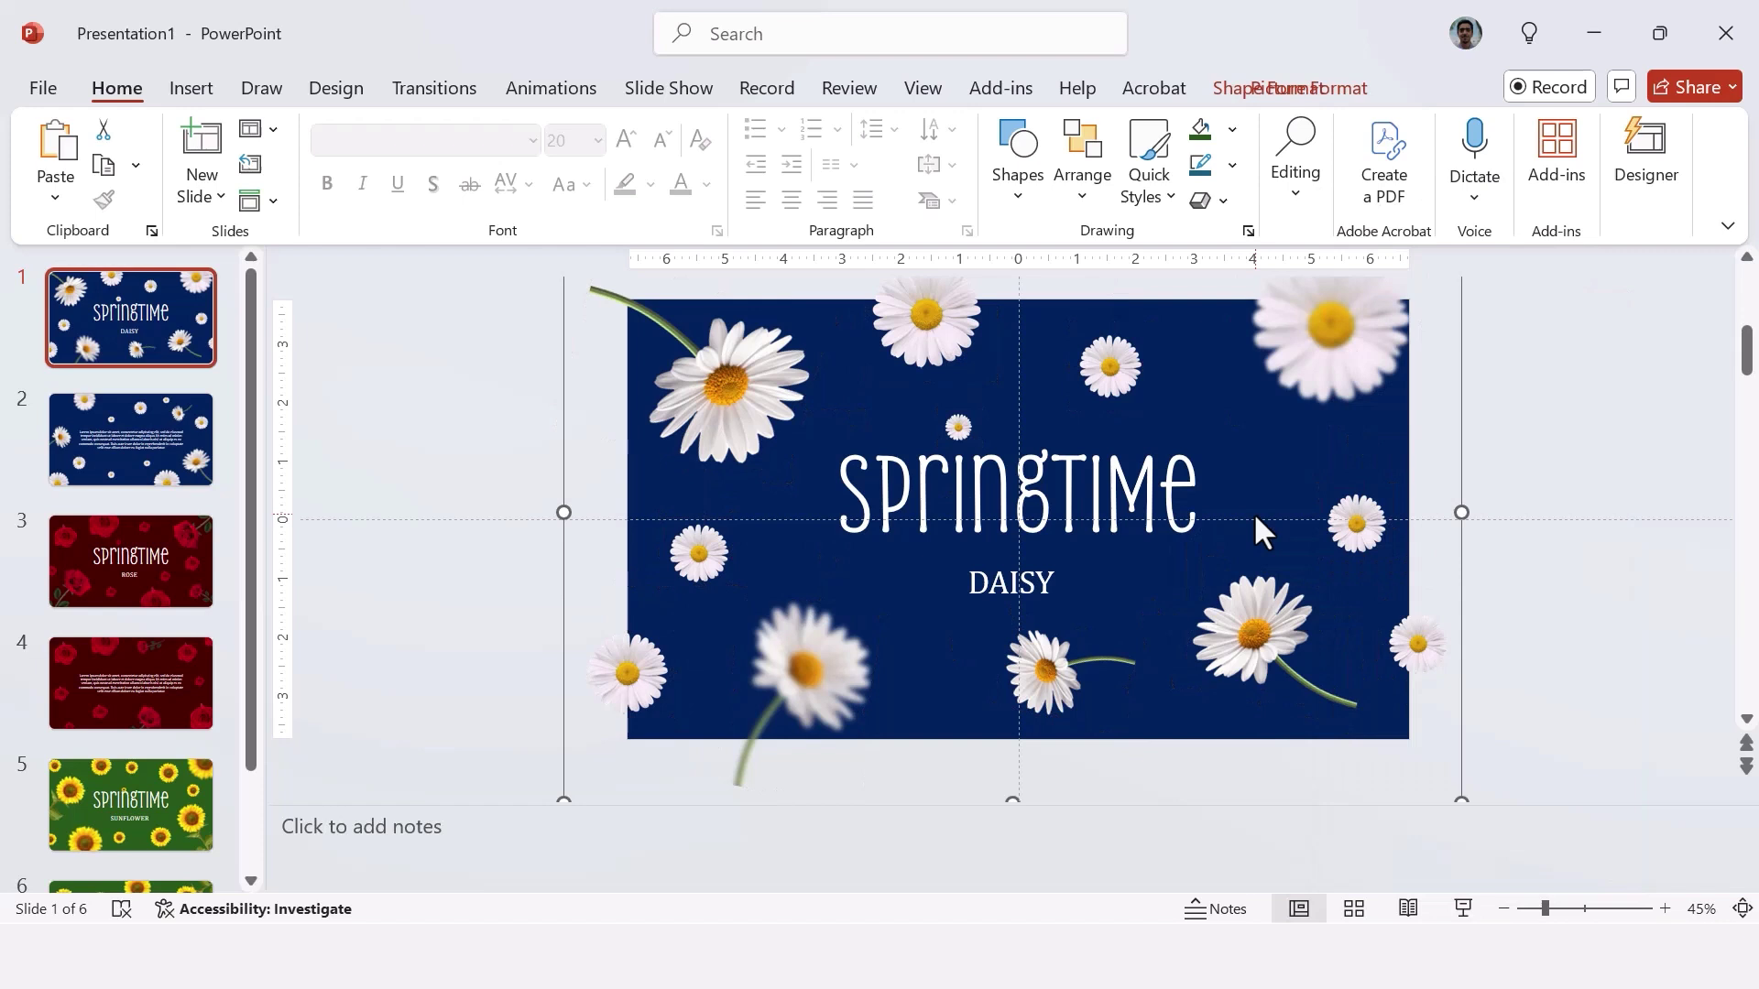
- Try moving the grouped daisies as one object, undo the move and deselect the group
drag(1335, 349, 1343, 341)
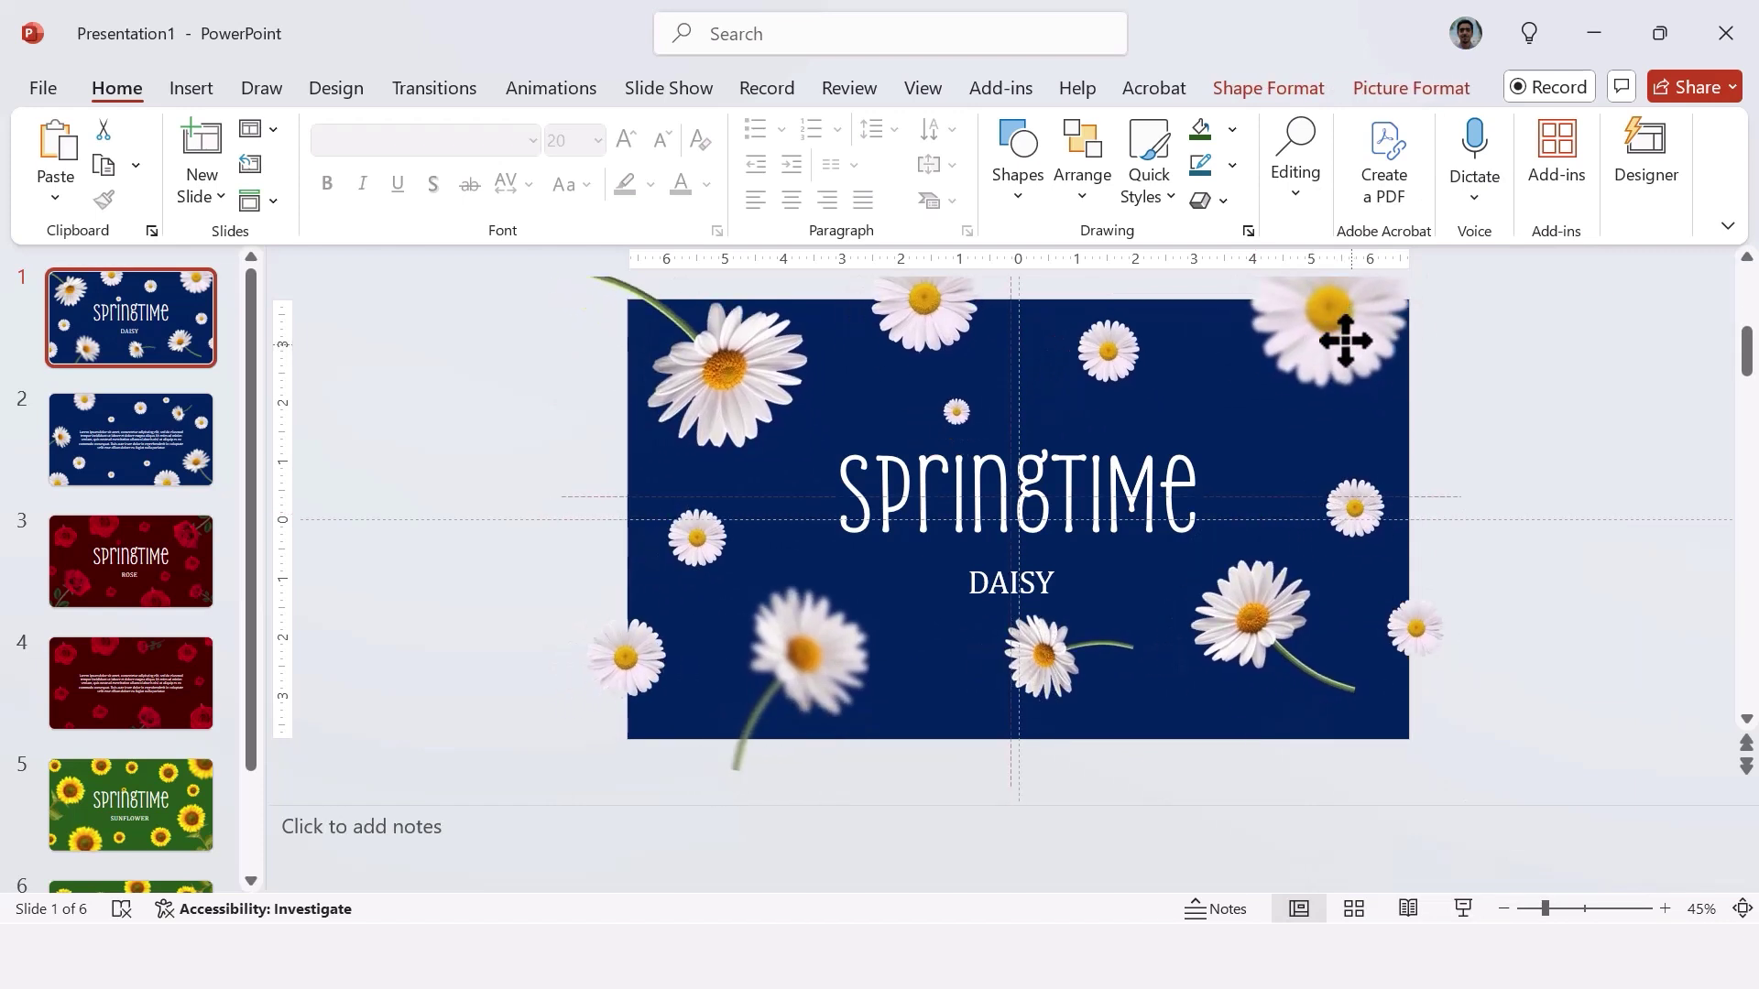
drag(1345, 341, 1323, 363)
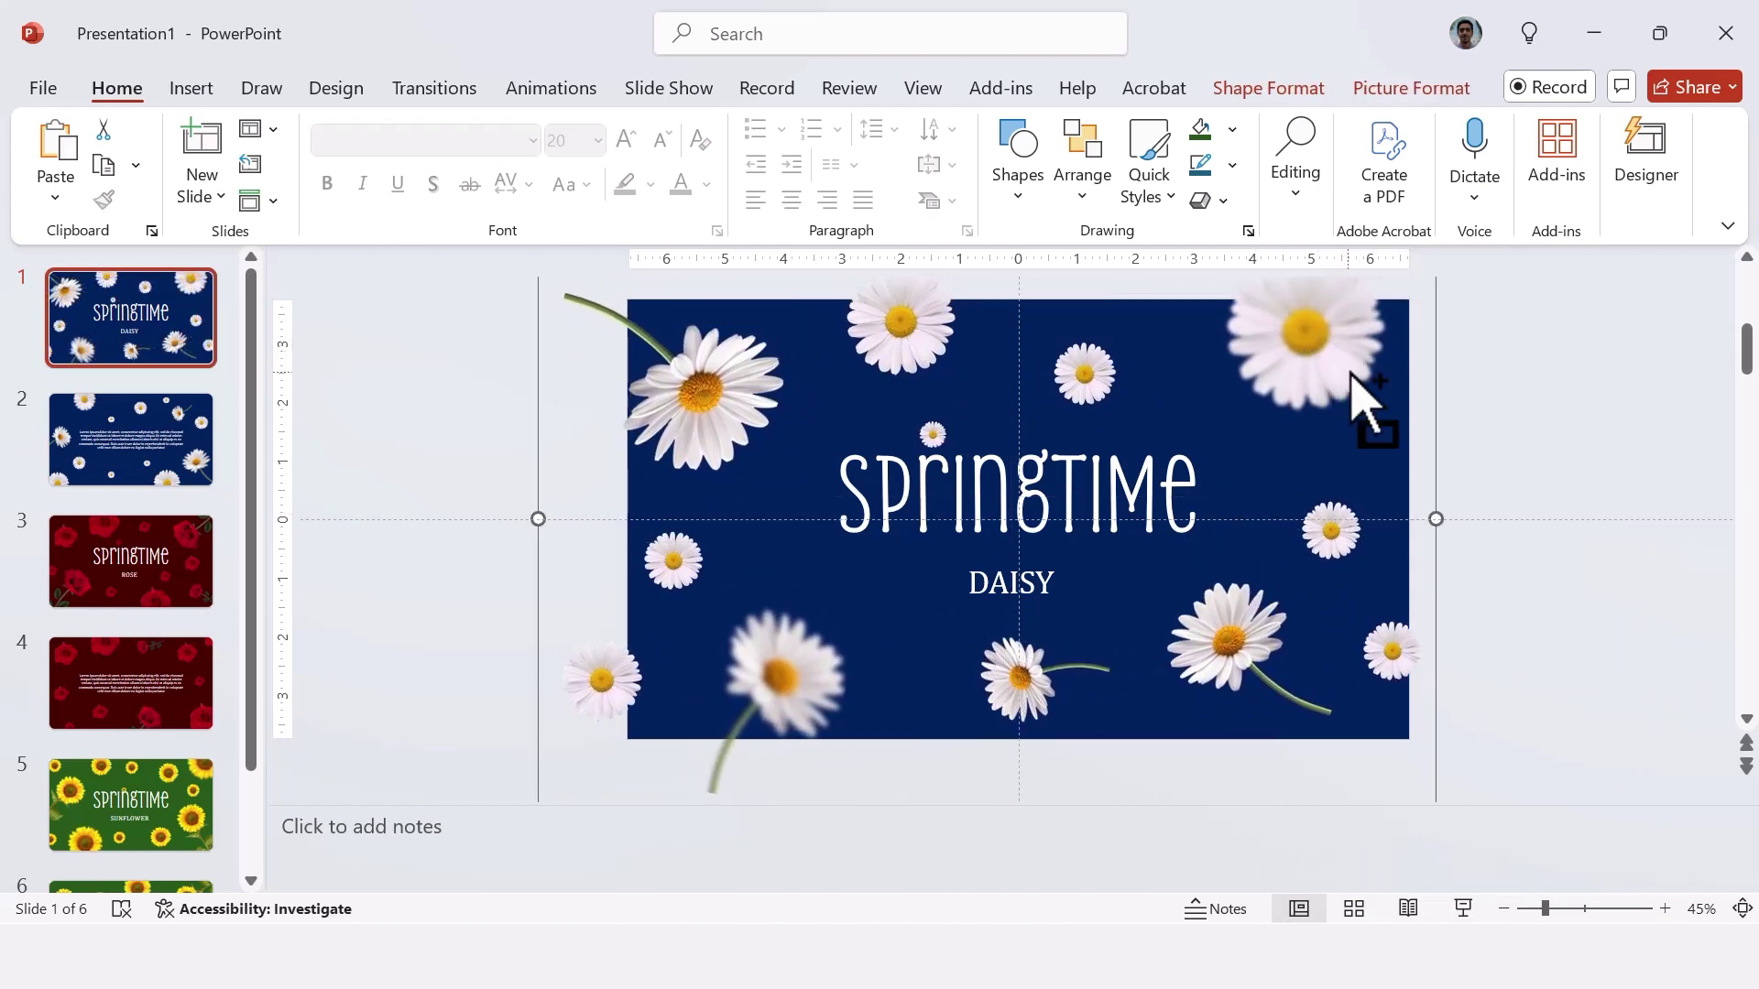
key(ctrl+z)
click(1502, 418)
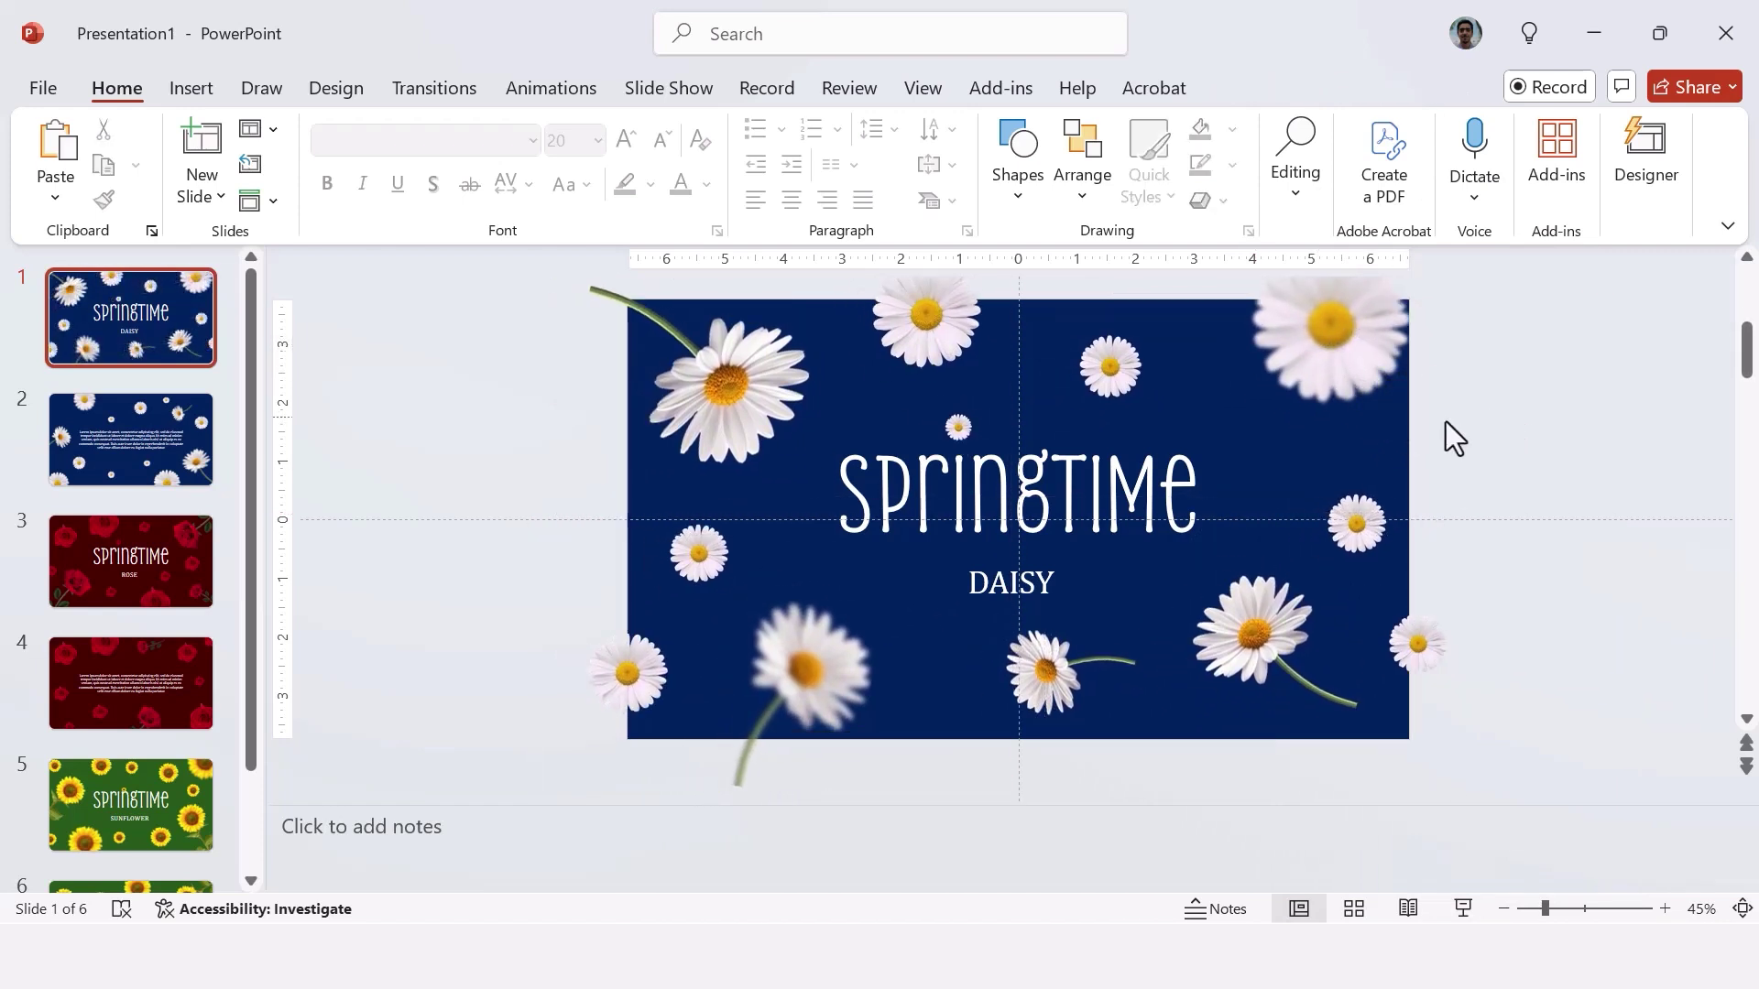
- Select every daisy picture on slide 2, leaving out the paragraph text, and group them into one object
click(154, 436)
click(667, 729)
shift+click(769, 632)
shift+click(922, 423)
shift+click(1093, 632)
shift+click(1065, 368)
shift+click(1189, 715)
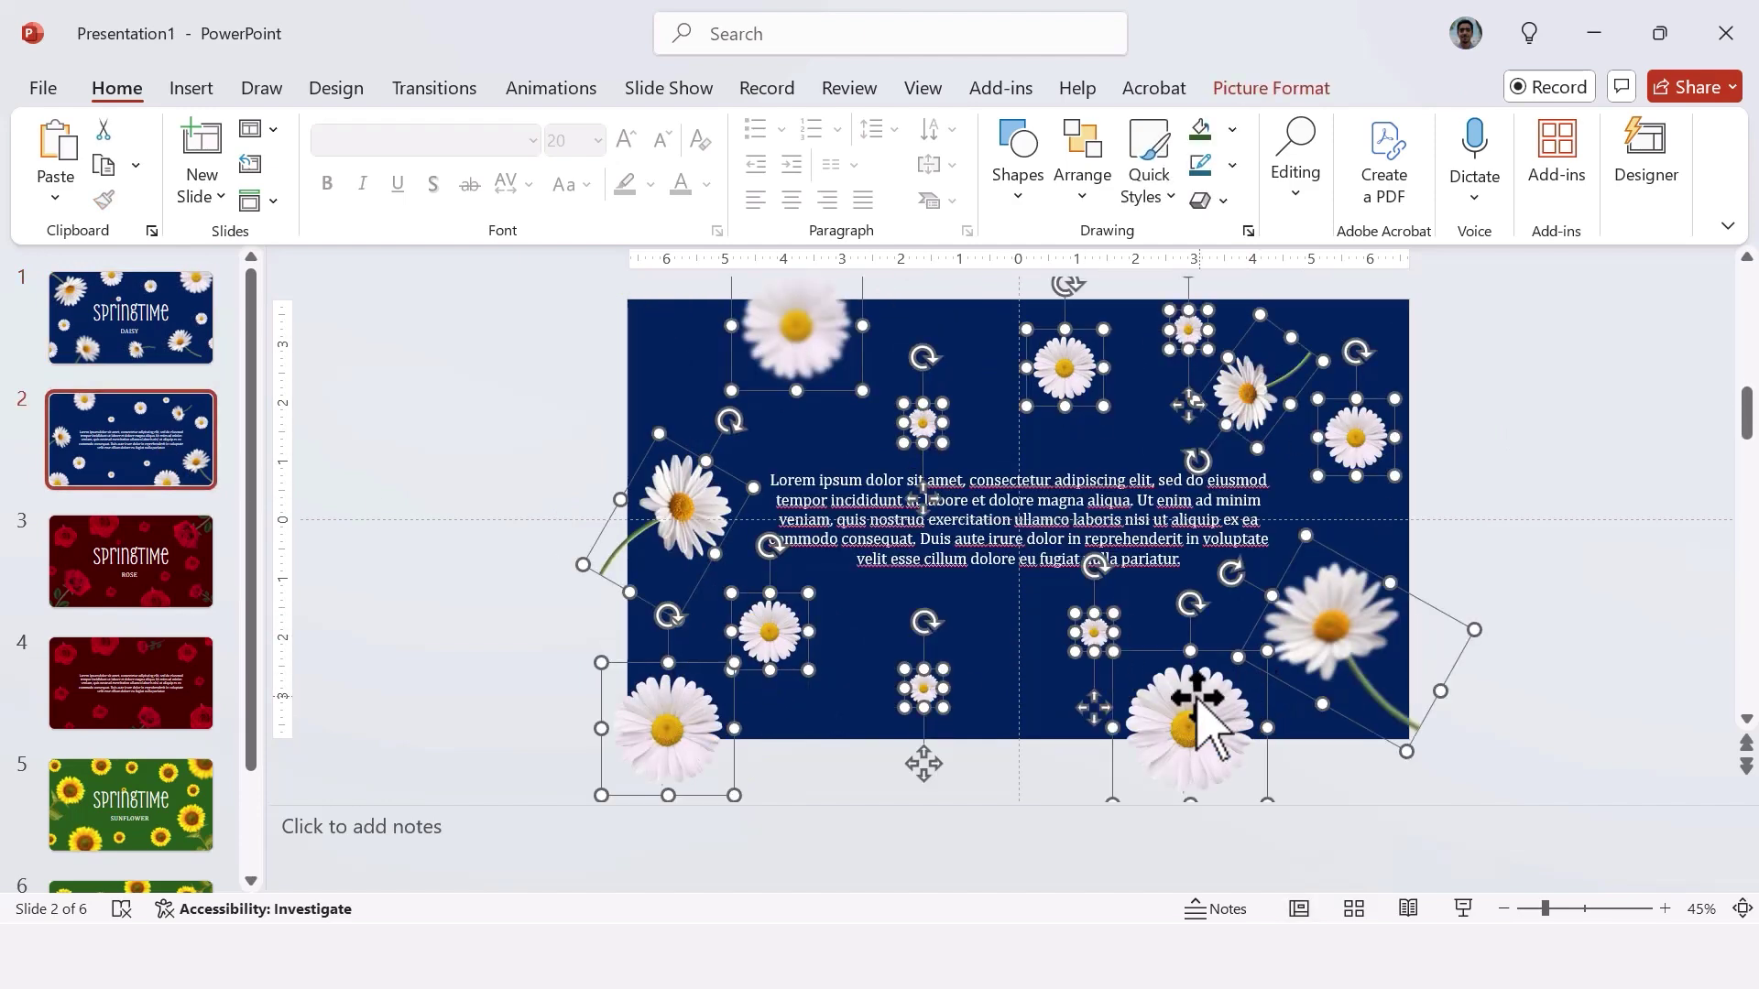
right_click(1195, 710)
click(1552, 295)
- Group all the rose pictures on the Springtime Rose title slide into one object
click(130, 561)
shift+click(761, 623)
shift+click(733, 399)
shift+click(887, 335)
shift+click(1134, 715)
shift+click(1333, 664)
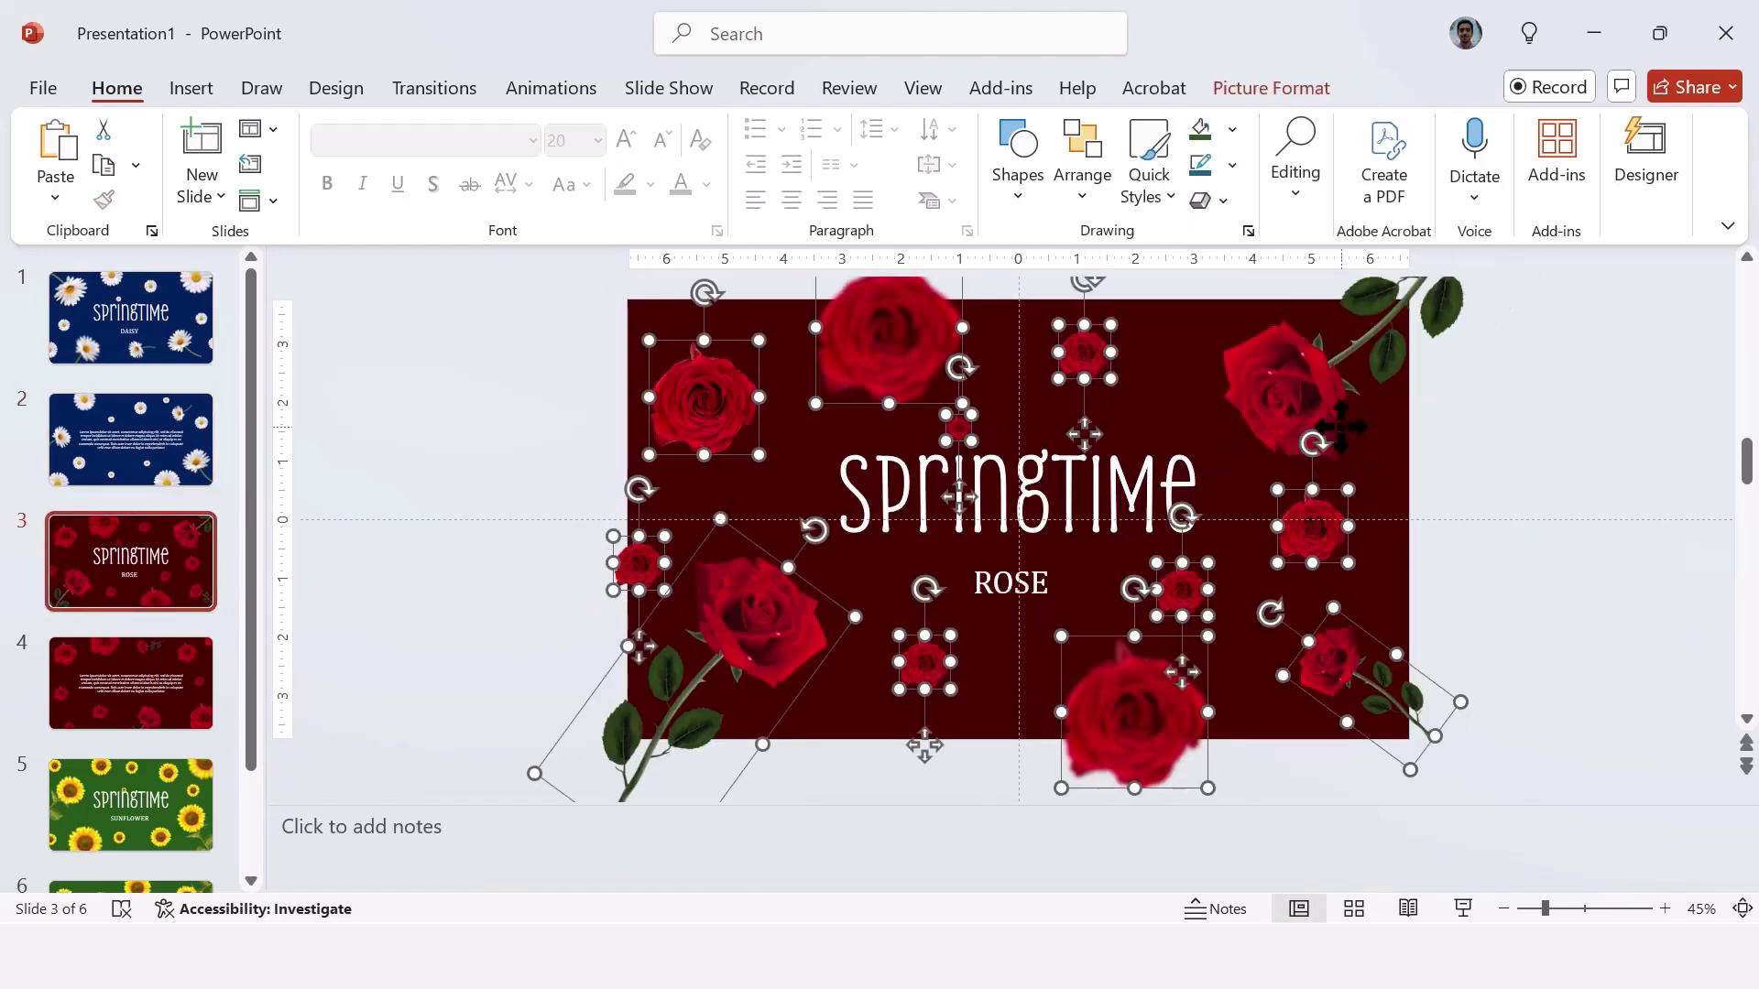
shift+click(1319, 413)
key(ctrl+g)
- Select every rose picture around the paragraph on slide 4 and group them into one object
click(53, 708)
click(716, 719)
shift+click(687, 565)
shift+click(714, 374)
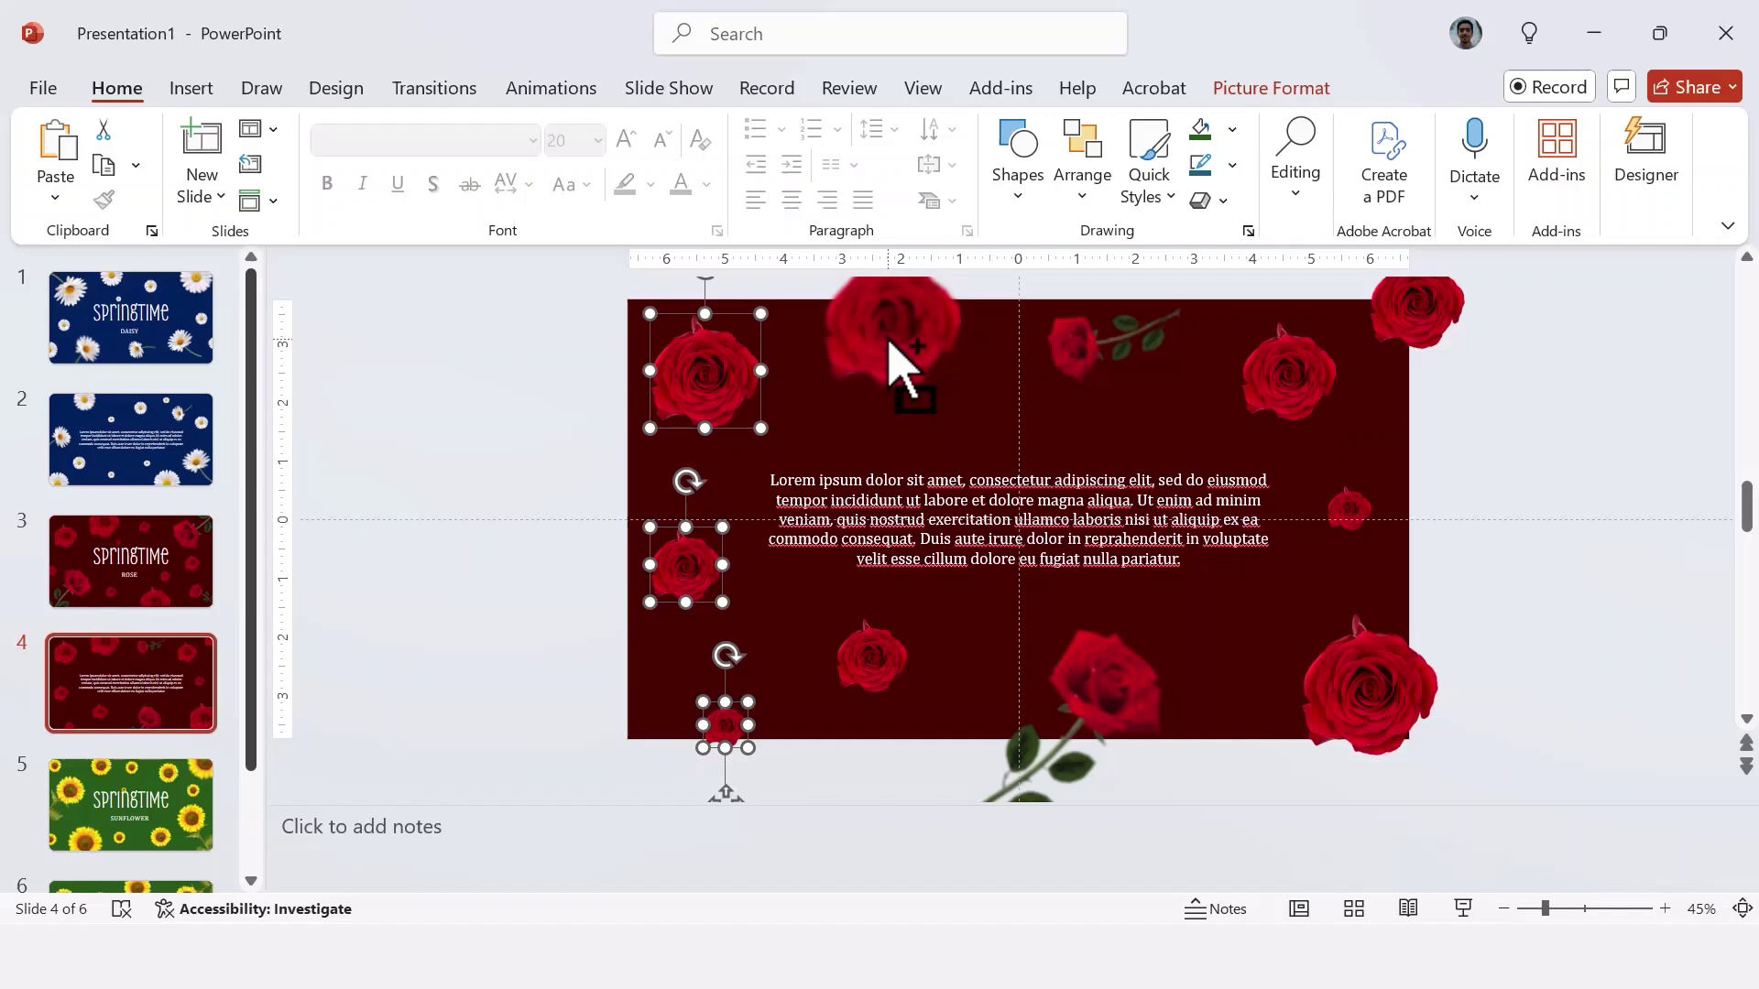
shift+click(890, 337)
shift+click(875, 652)
shift+click(1104, 682)
shift+click(1100, 343)
shift+click(1333, 371)
shift+click(1349, 508)
shift+click(1368, 687)
shift+click(1401, 325)
right_click(1315, 394)
click(1239, 524)
- Nudge the smallest sunflower above the SPRINGTIME title on slide 5 slightly to the left
click(126, 801)
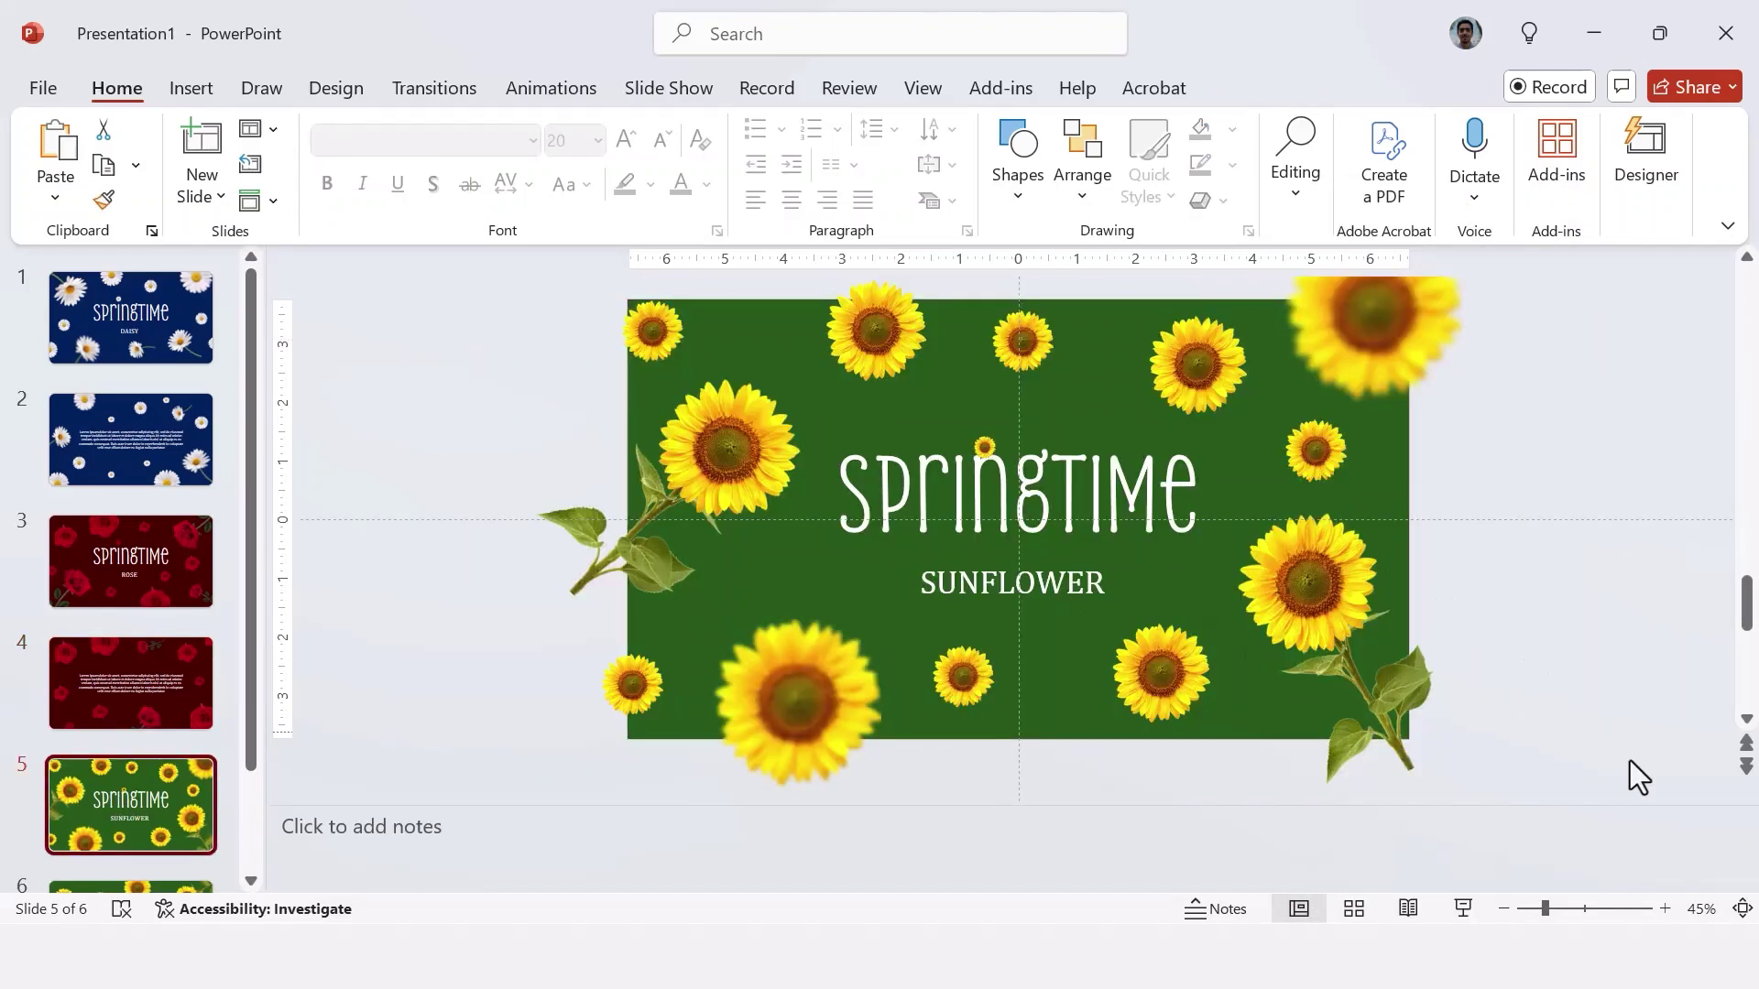
drag(1629, 769, 456, 280)
click(984, 470)
drag(984, 470, 960, 451)
- Select all the sunflower pictures on slide 5 without the title text, group them and clear the selection
click(728, 471)
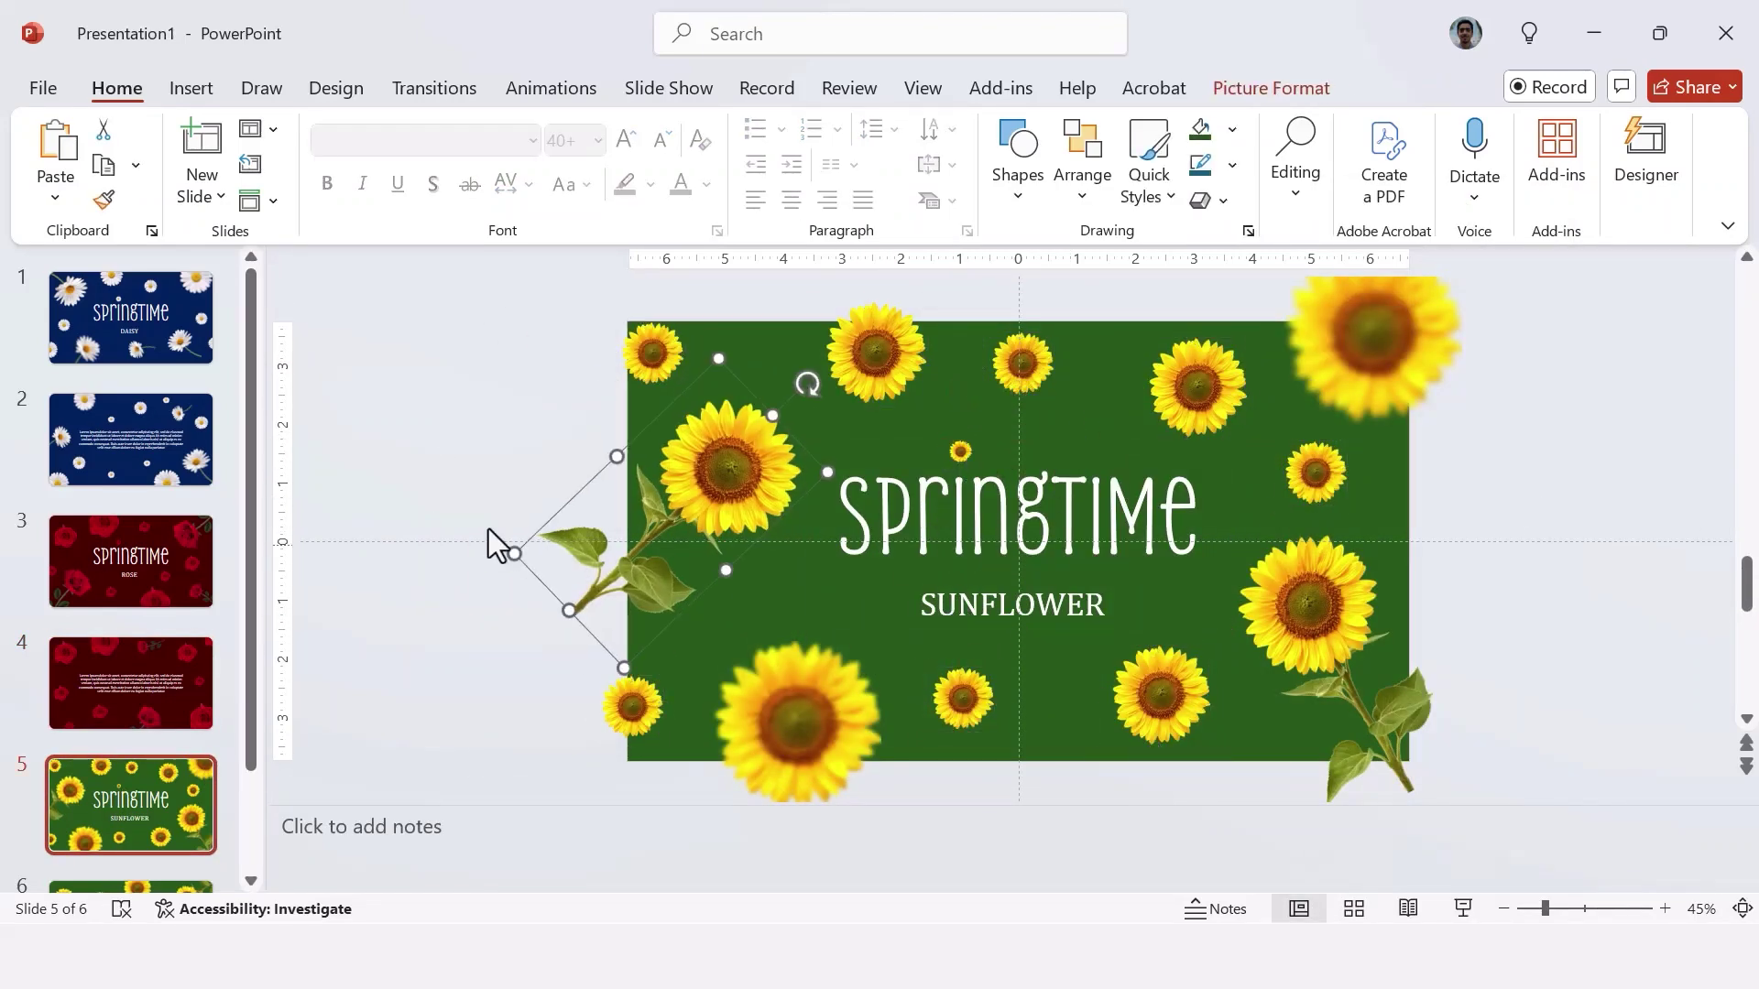
click(494, 826)
key(ctrl+a)
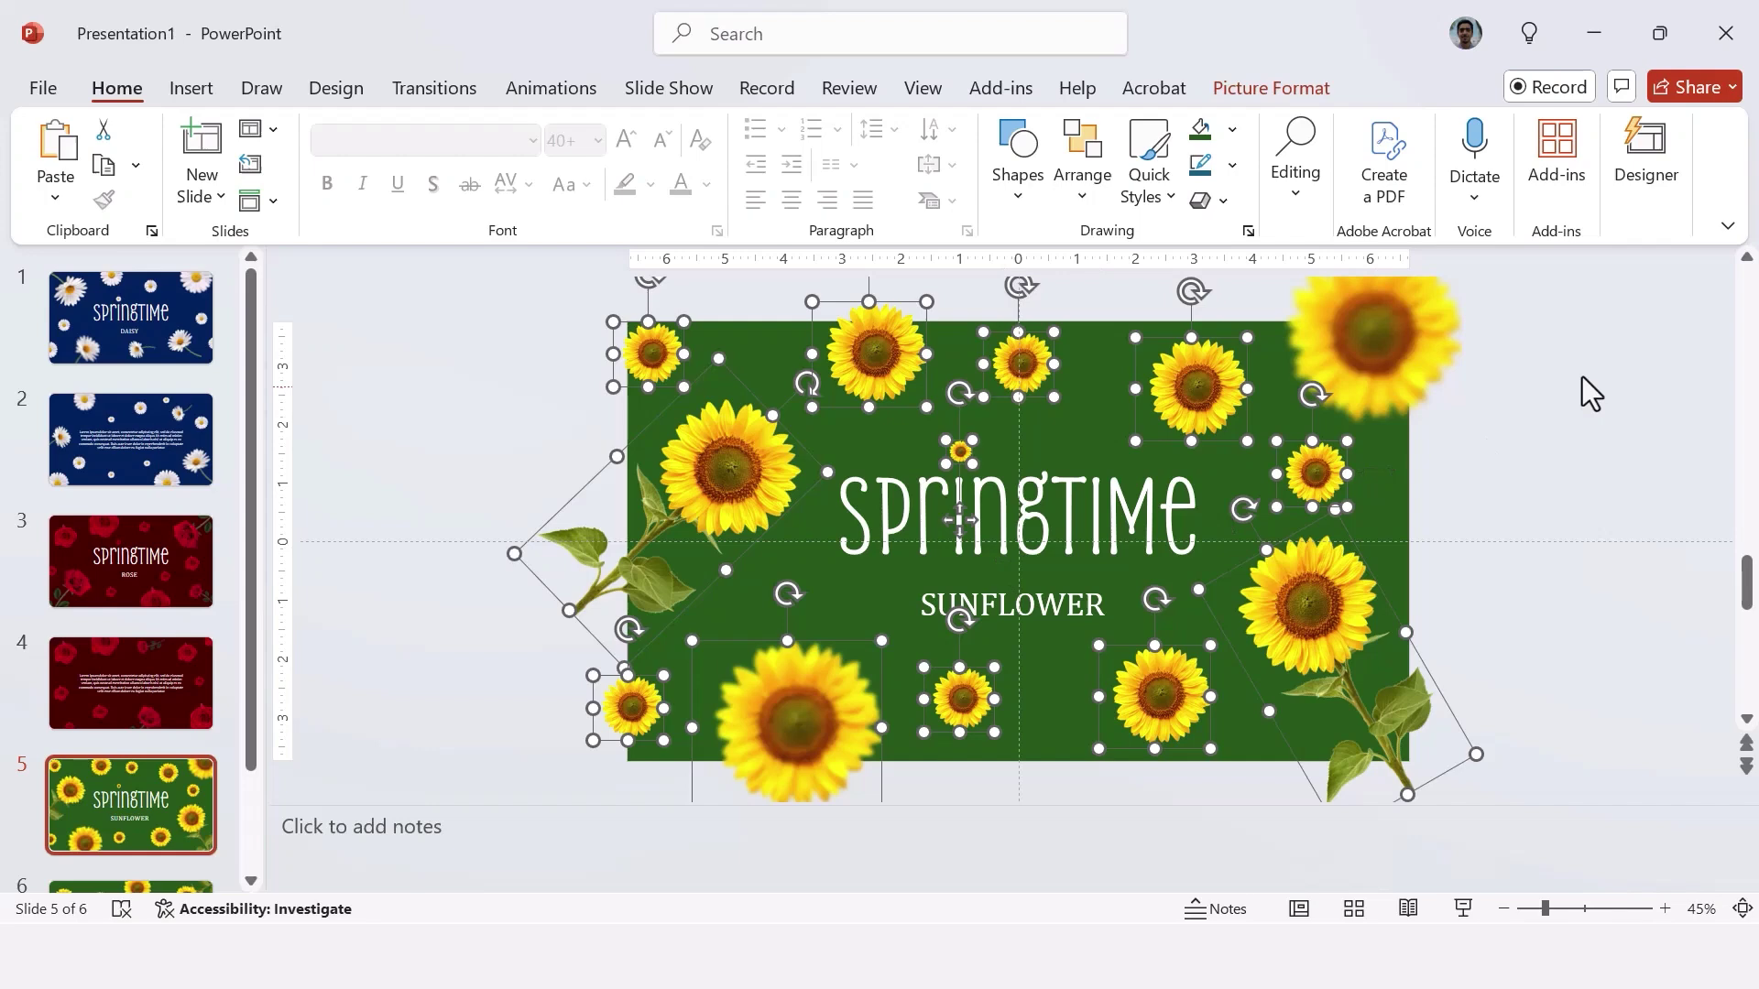
key(ctrl+g)
key(Escape)
- Group all the sunflower pictures on slide 6 without the paragraph text, and return to slide 1
click(130, 887)
drag(455, 279, 1553, 857)
shift+click(1034, 580)
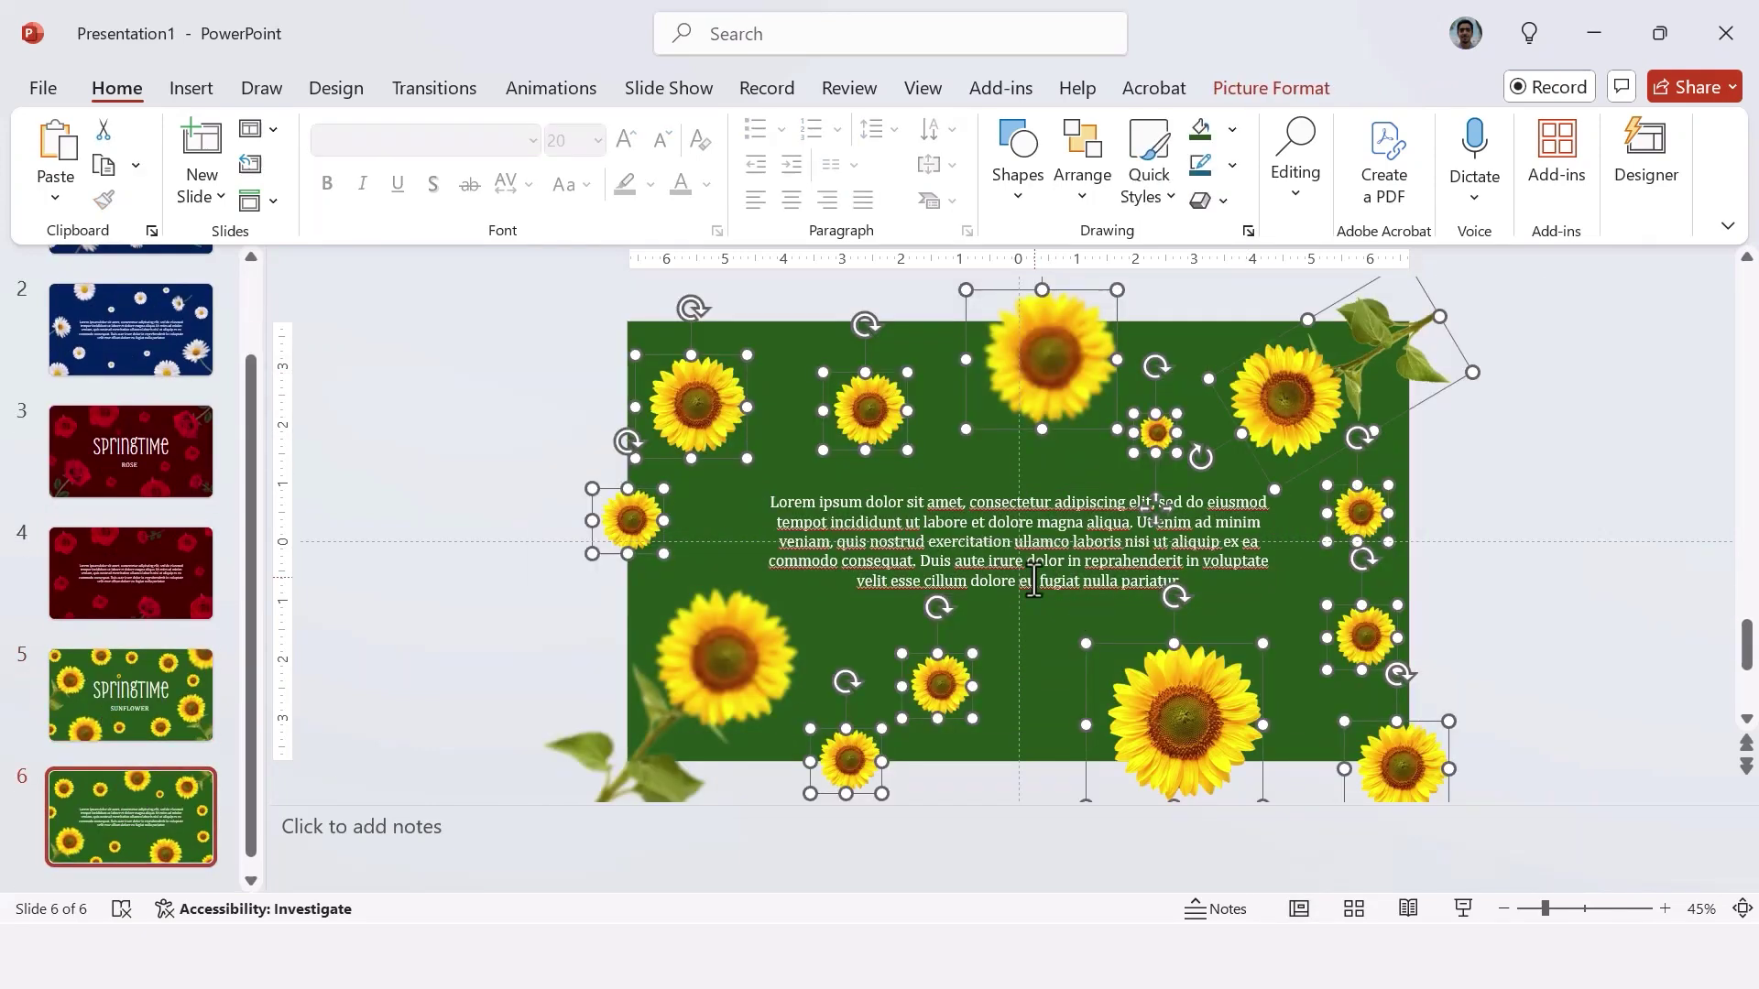
key(ctrl+Home)
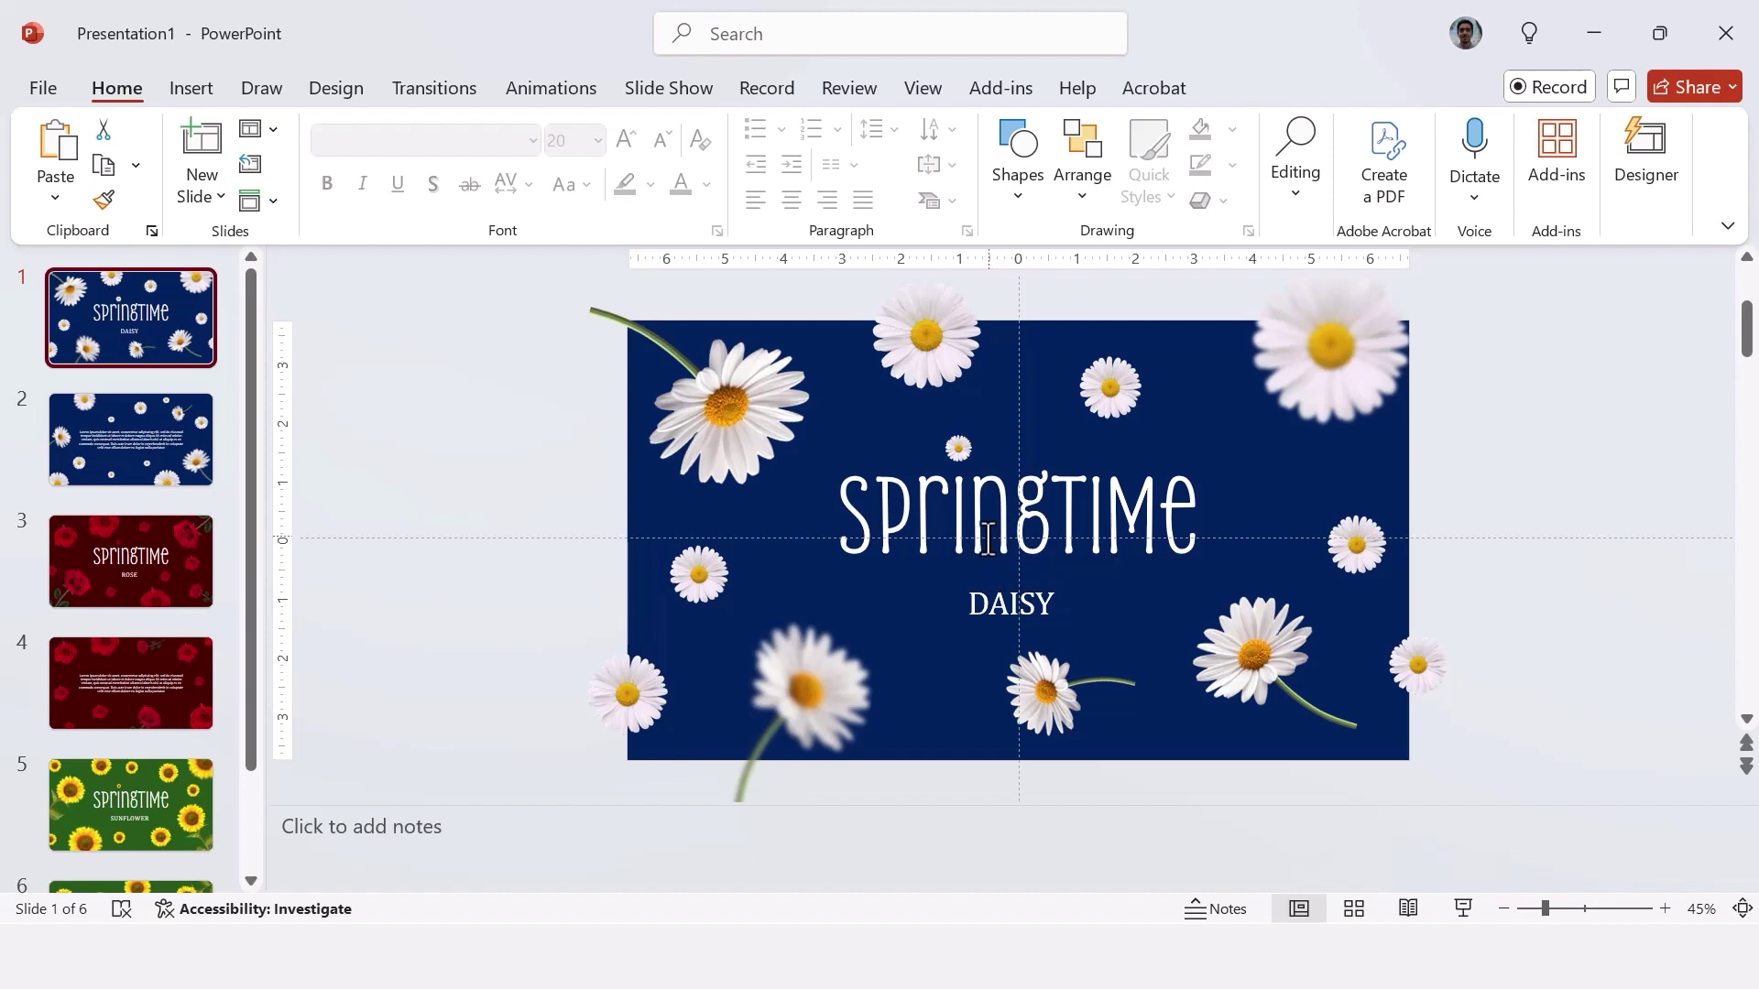
- Copy slide 1's daisy group and SPRINGTIME DAISY text onto slide 2 and place them off the slide, to its left
click(935, 364)
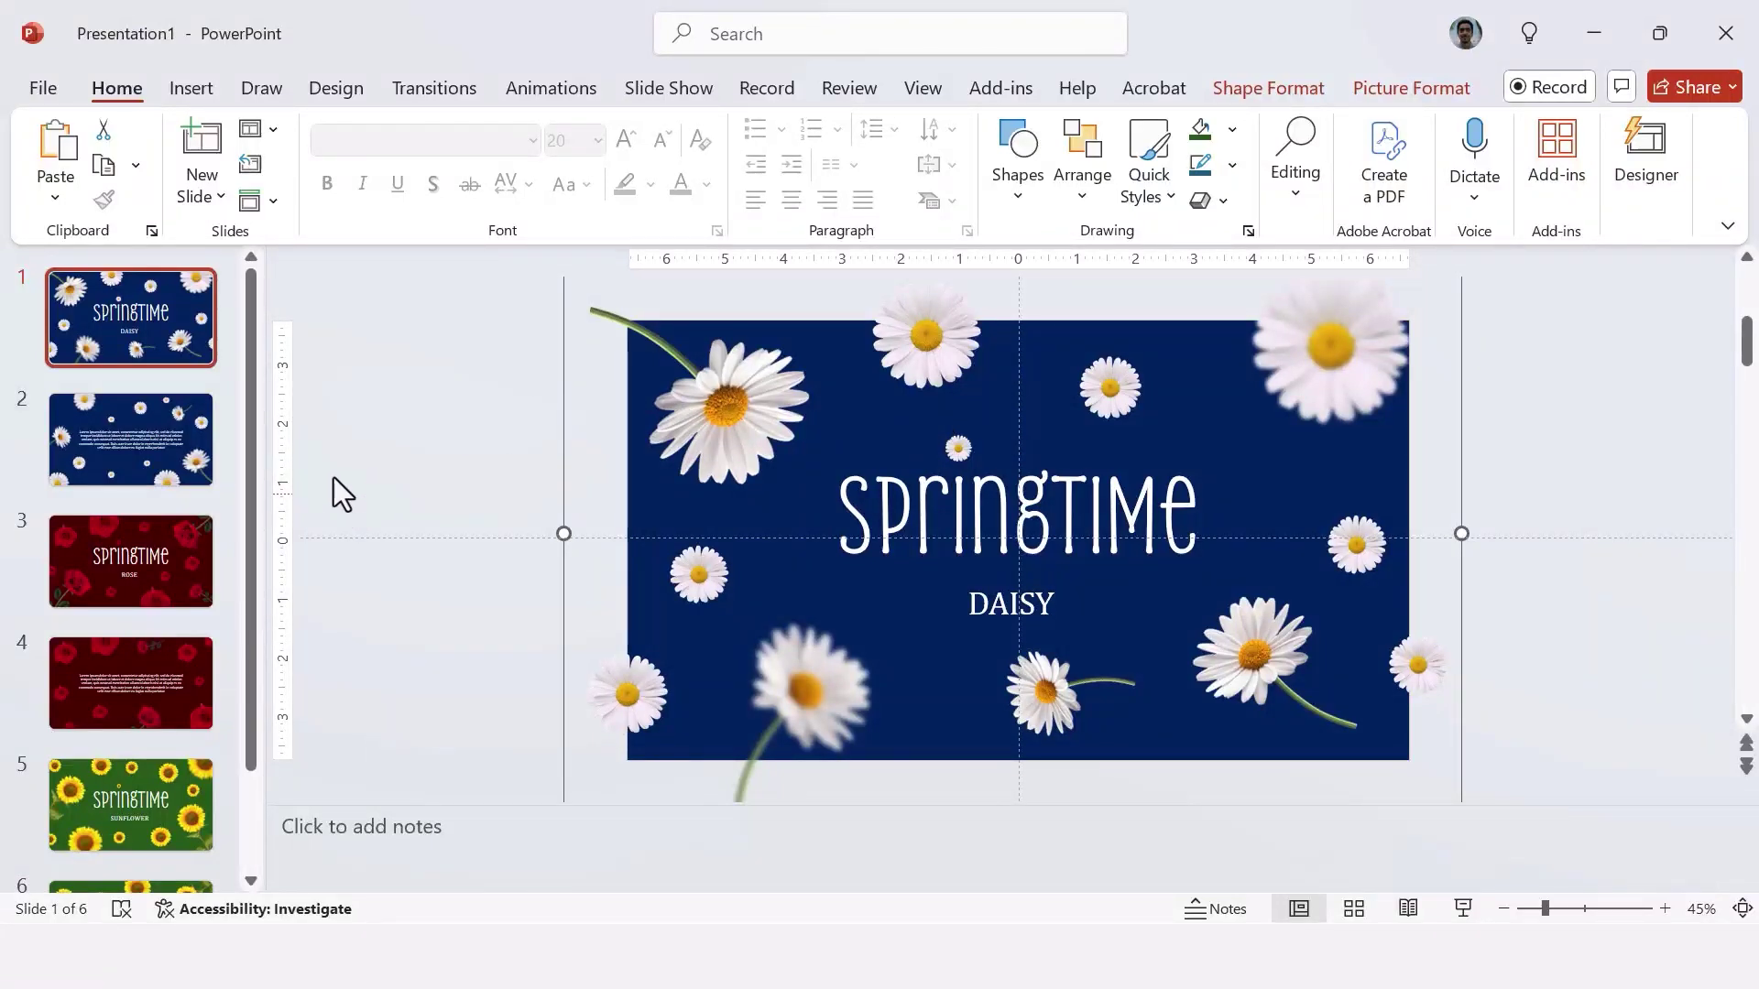
click(135, 427)
click(157, 315)
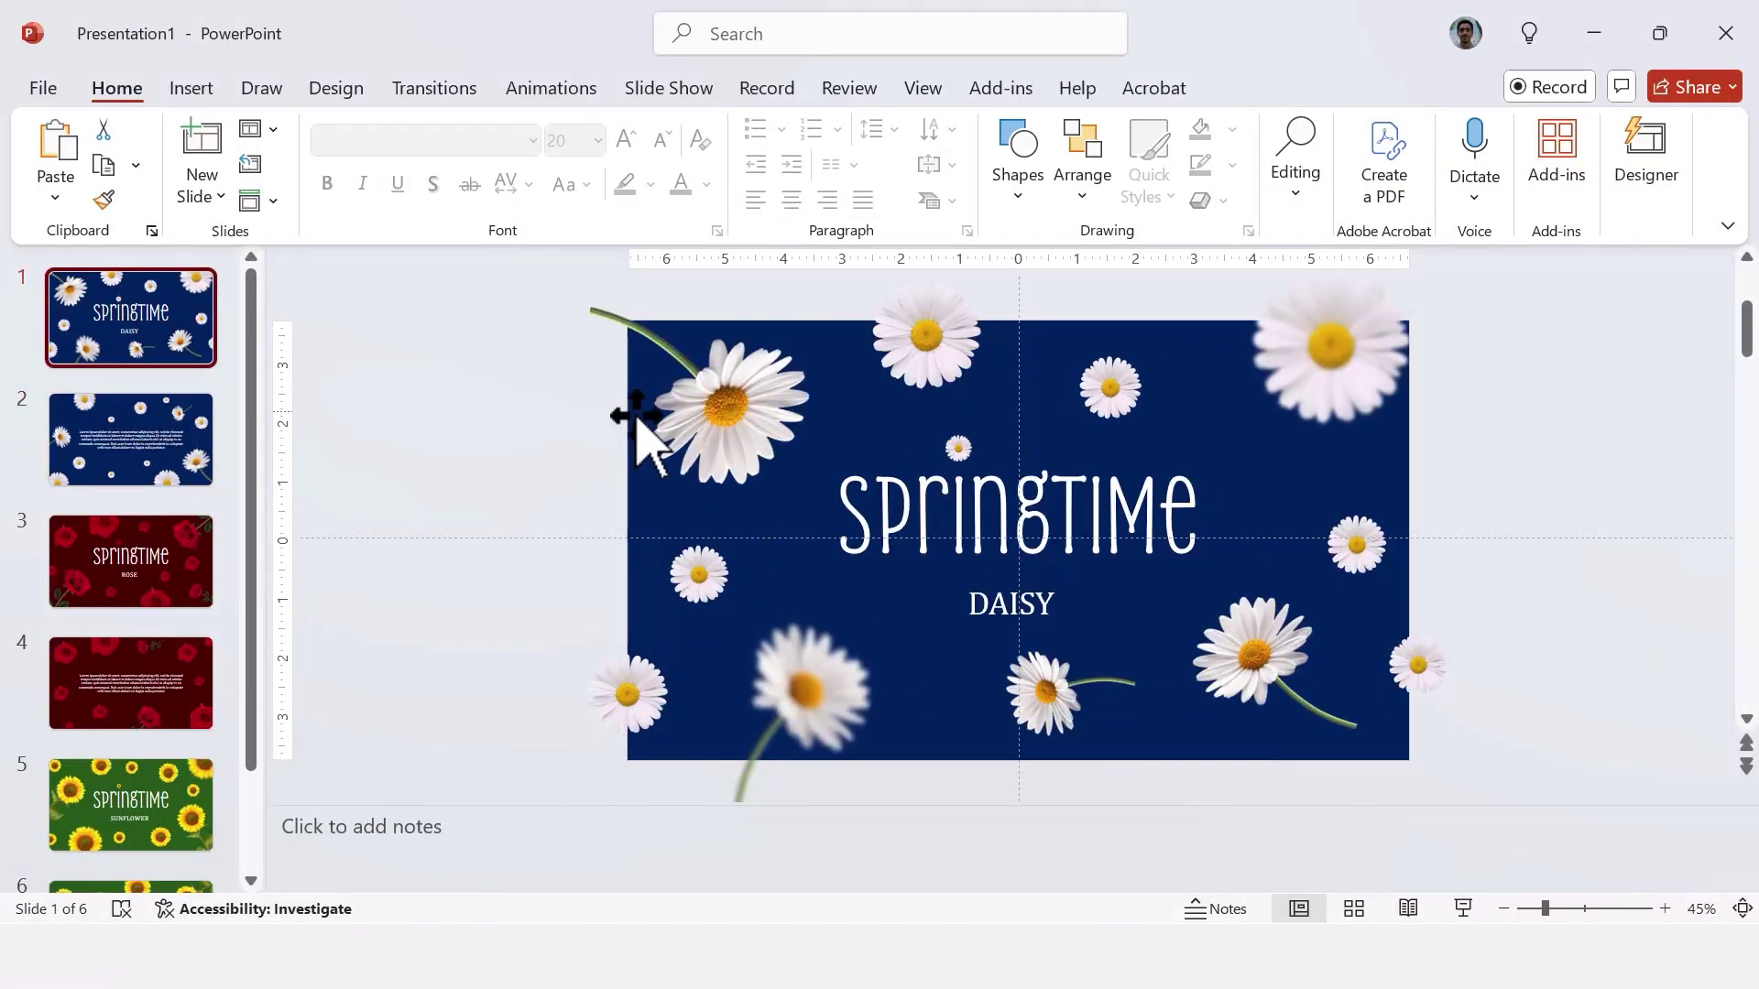
click(737, 396)
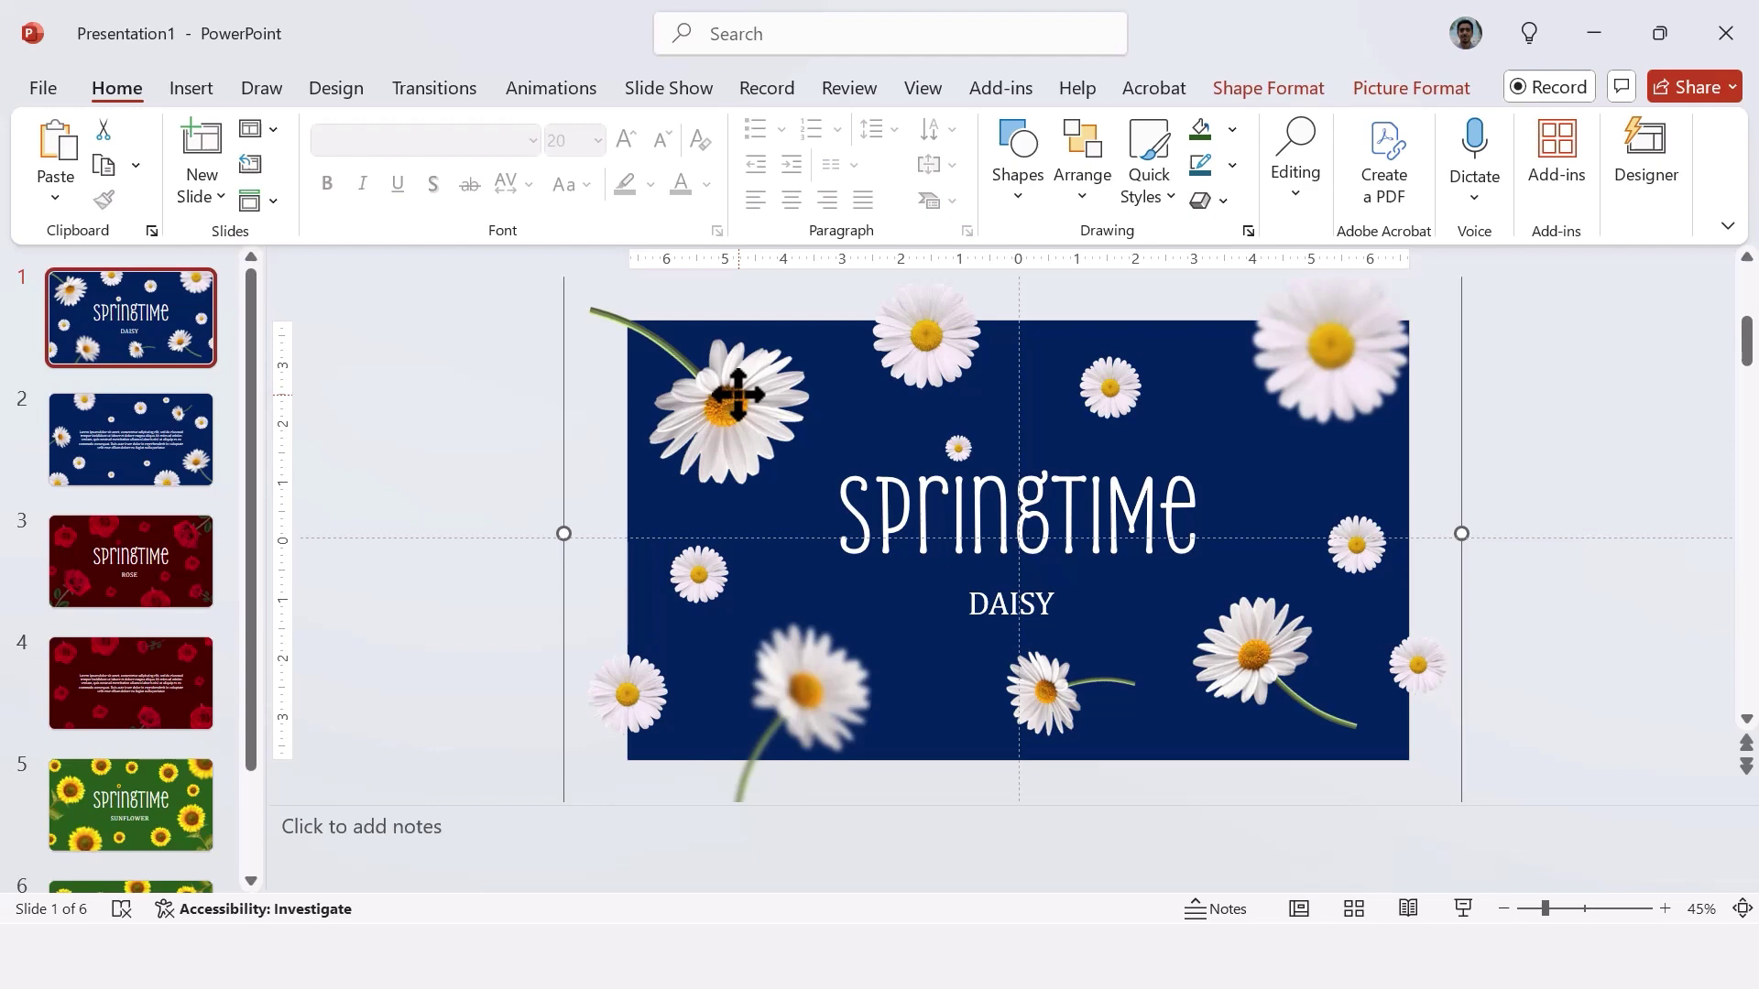
click(979, 556)
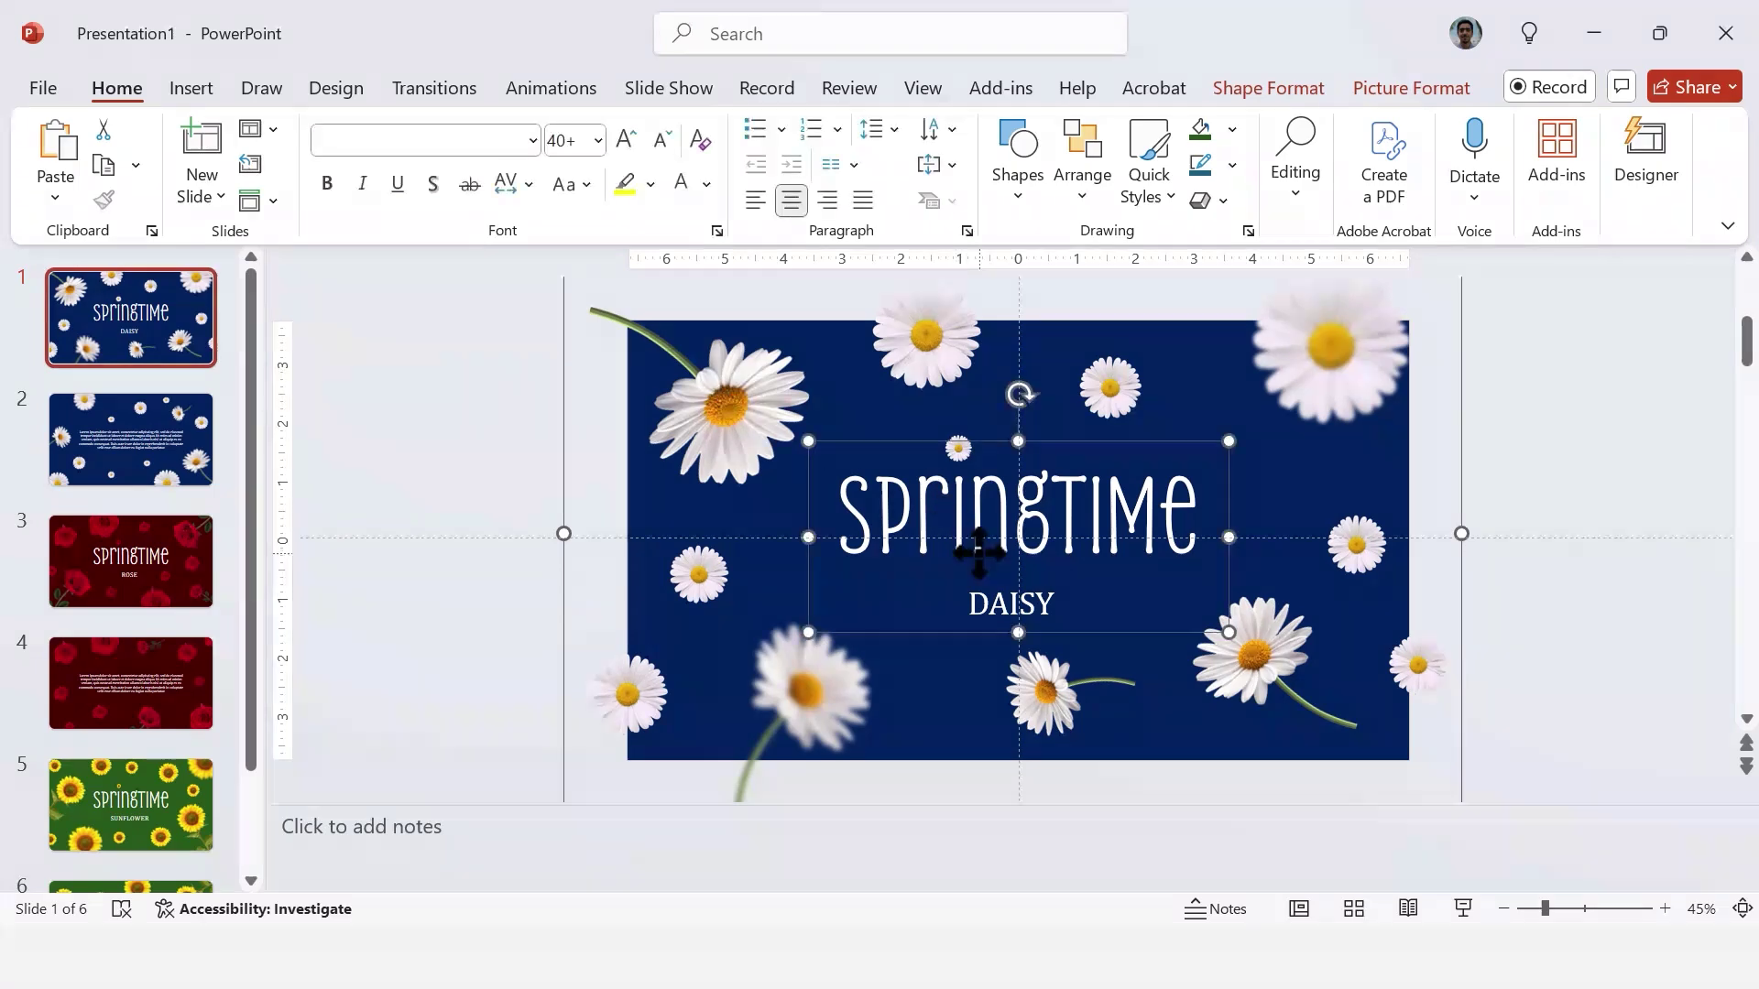
click(183, 440)
drag(183, 440, 711, 569)
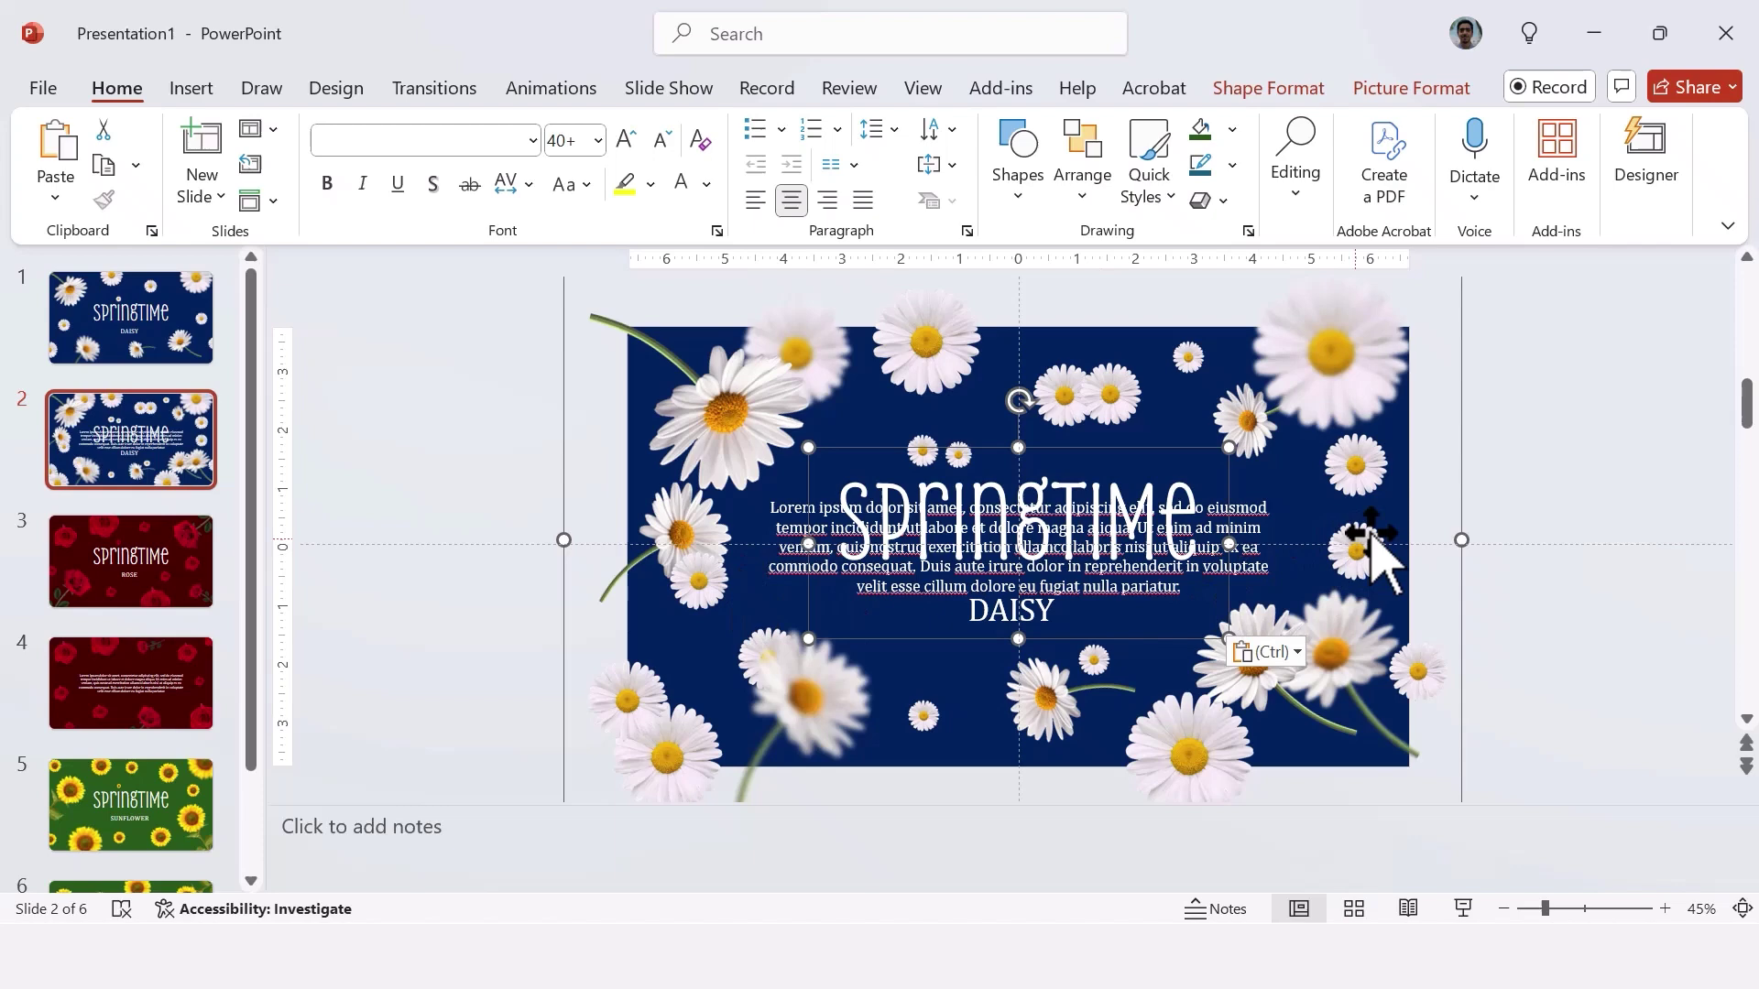
drag(1465, 499, 620, 597)
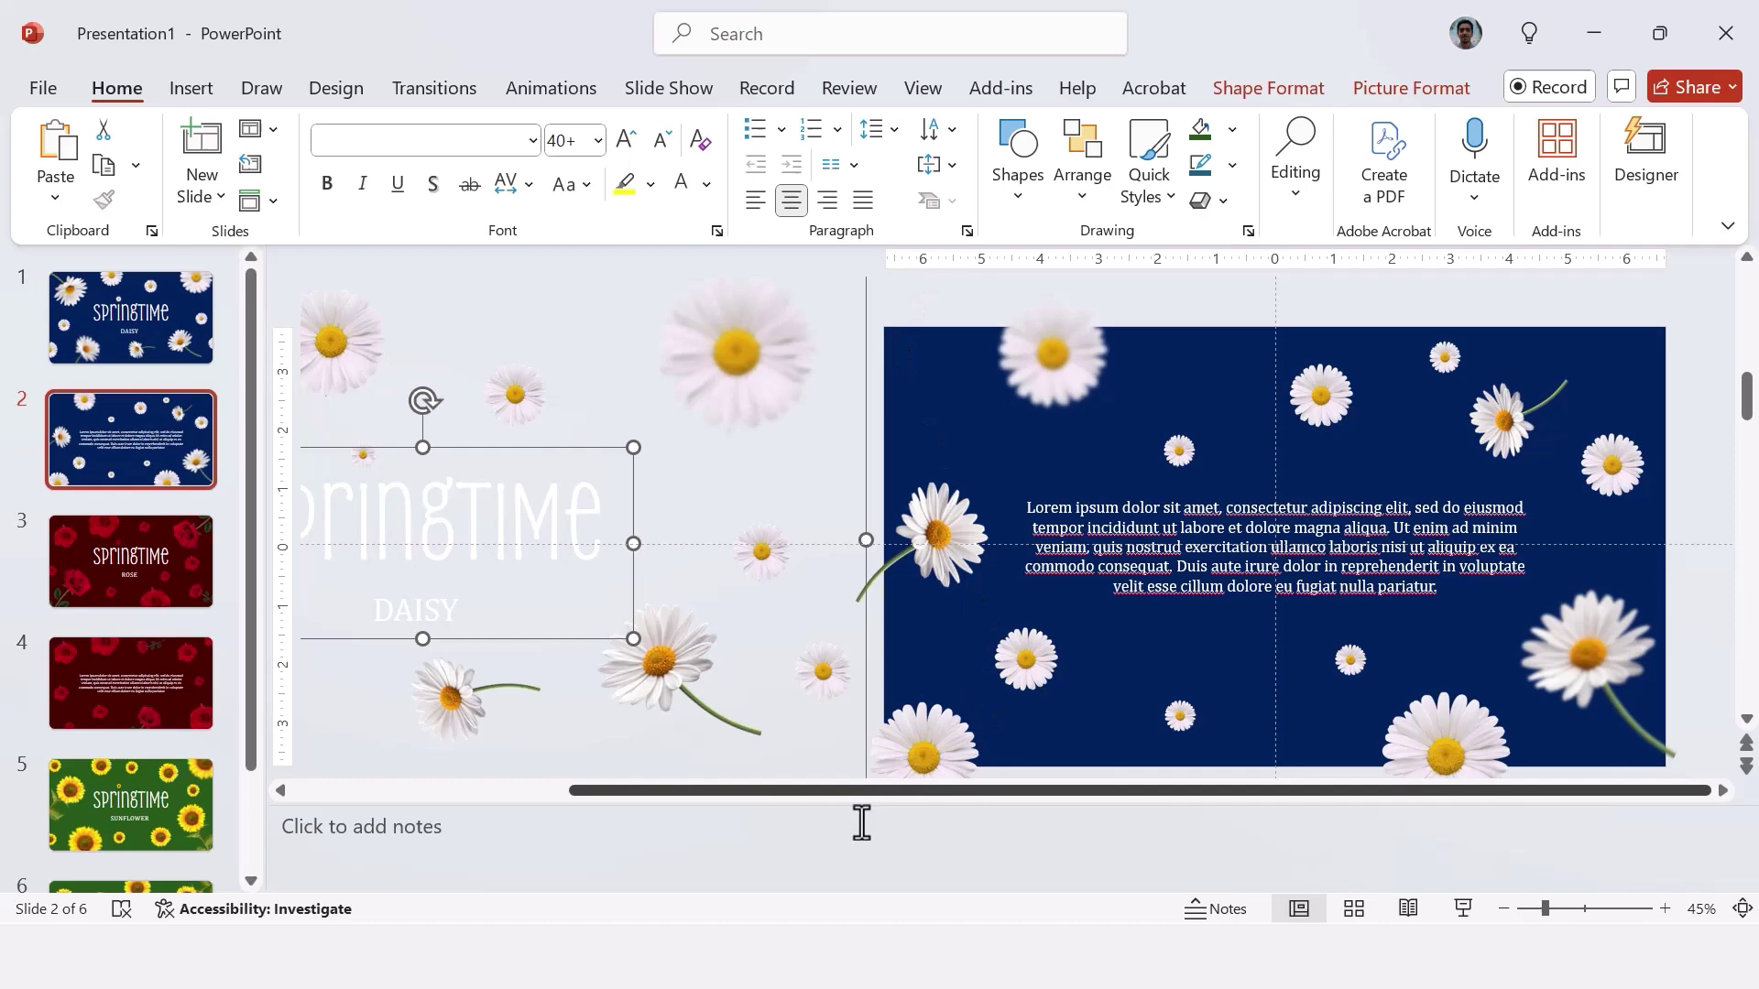
- Move the off-slide SPRINGTIME DAISY text box on slide 2 further left, separately from its daisy group
drag(828, 793, 734, 745)
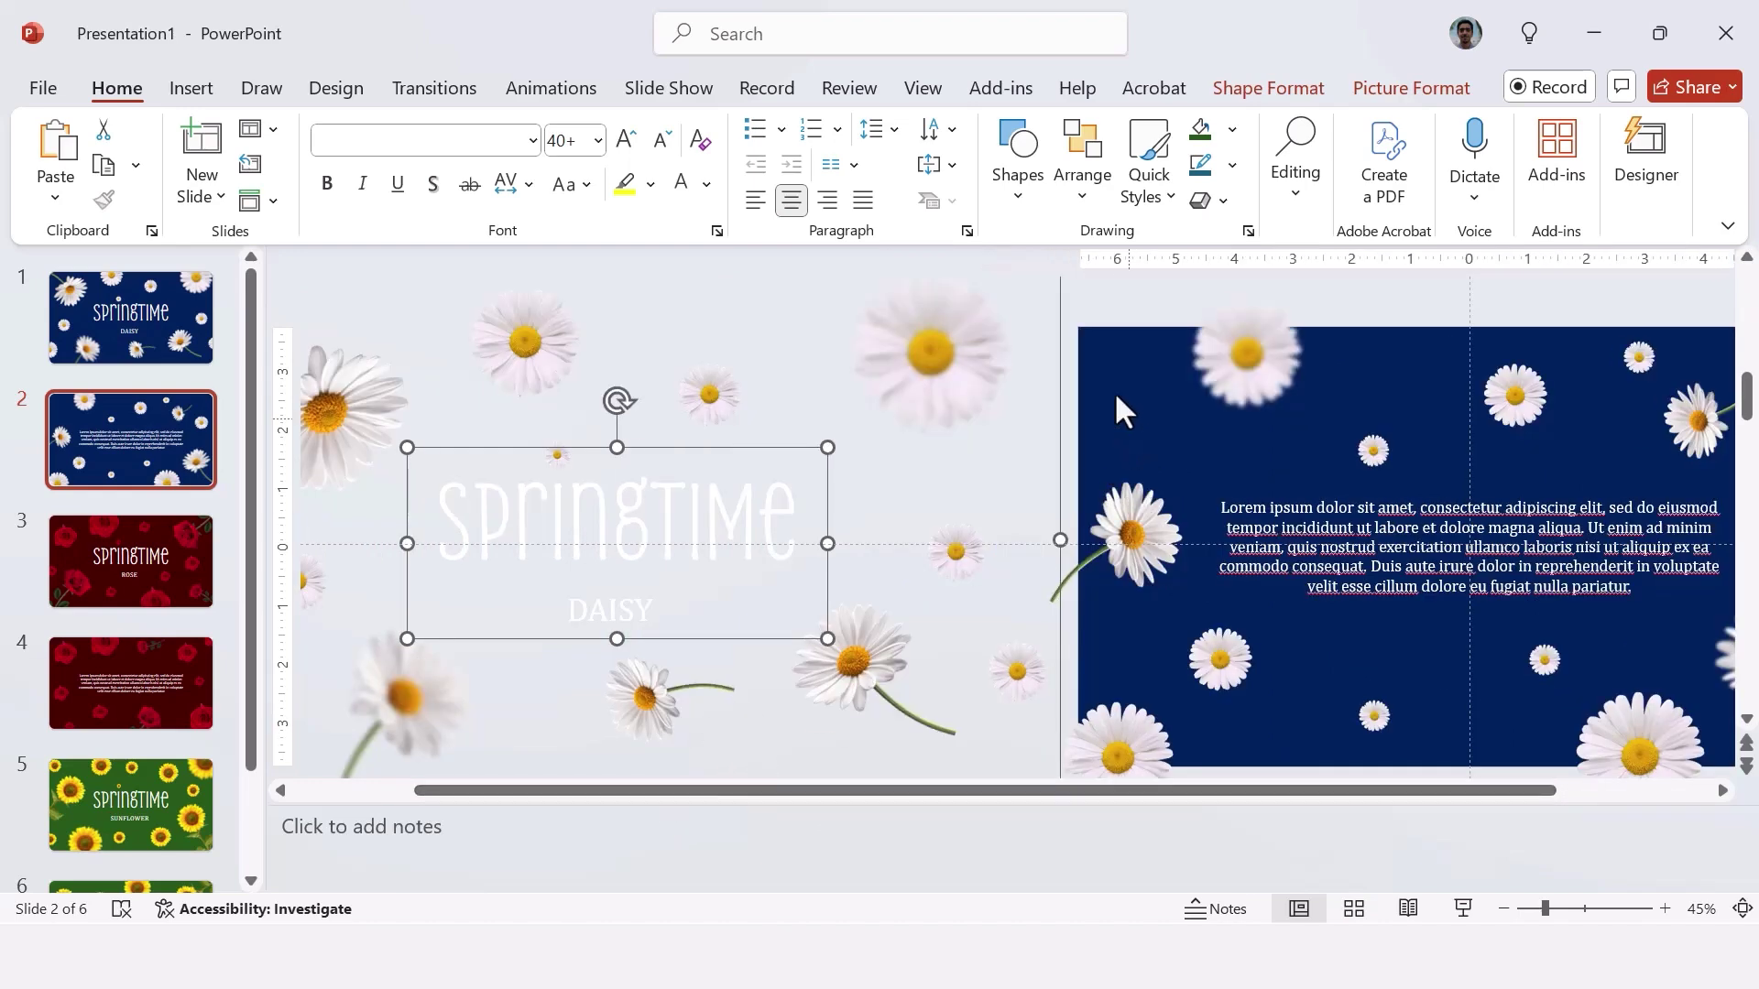
click(1103, 330)
click(652, 589)
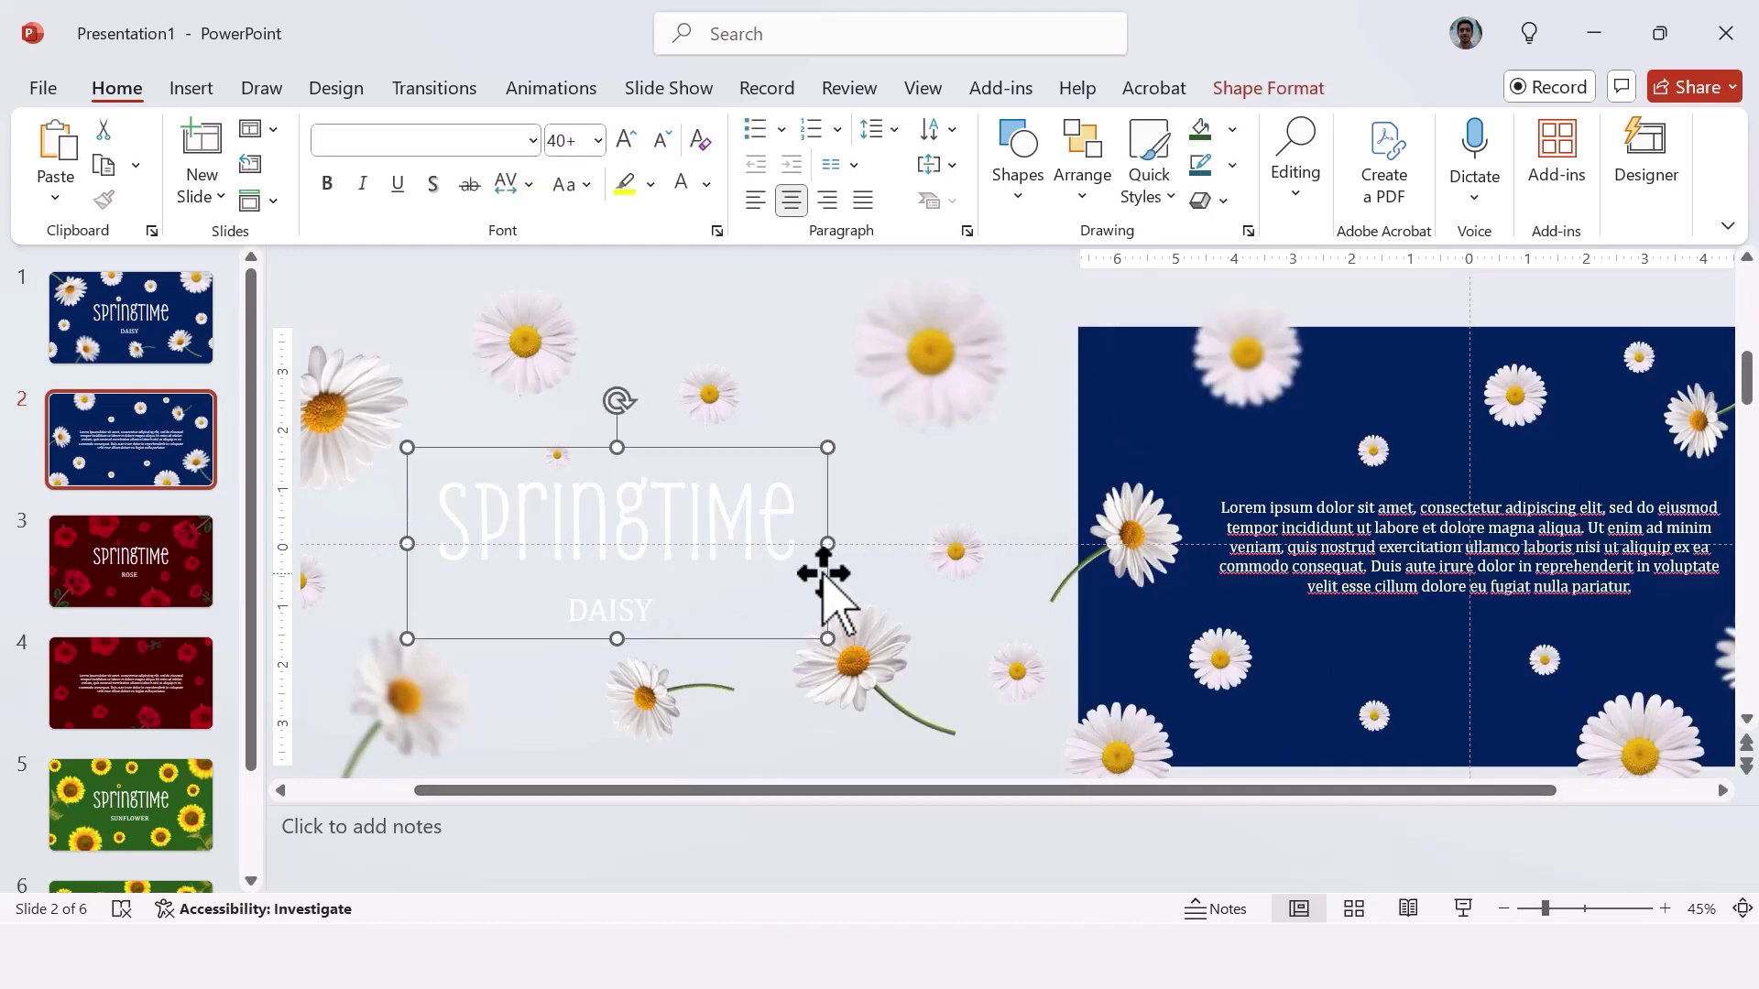
drag(823, 573, 632, 570)
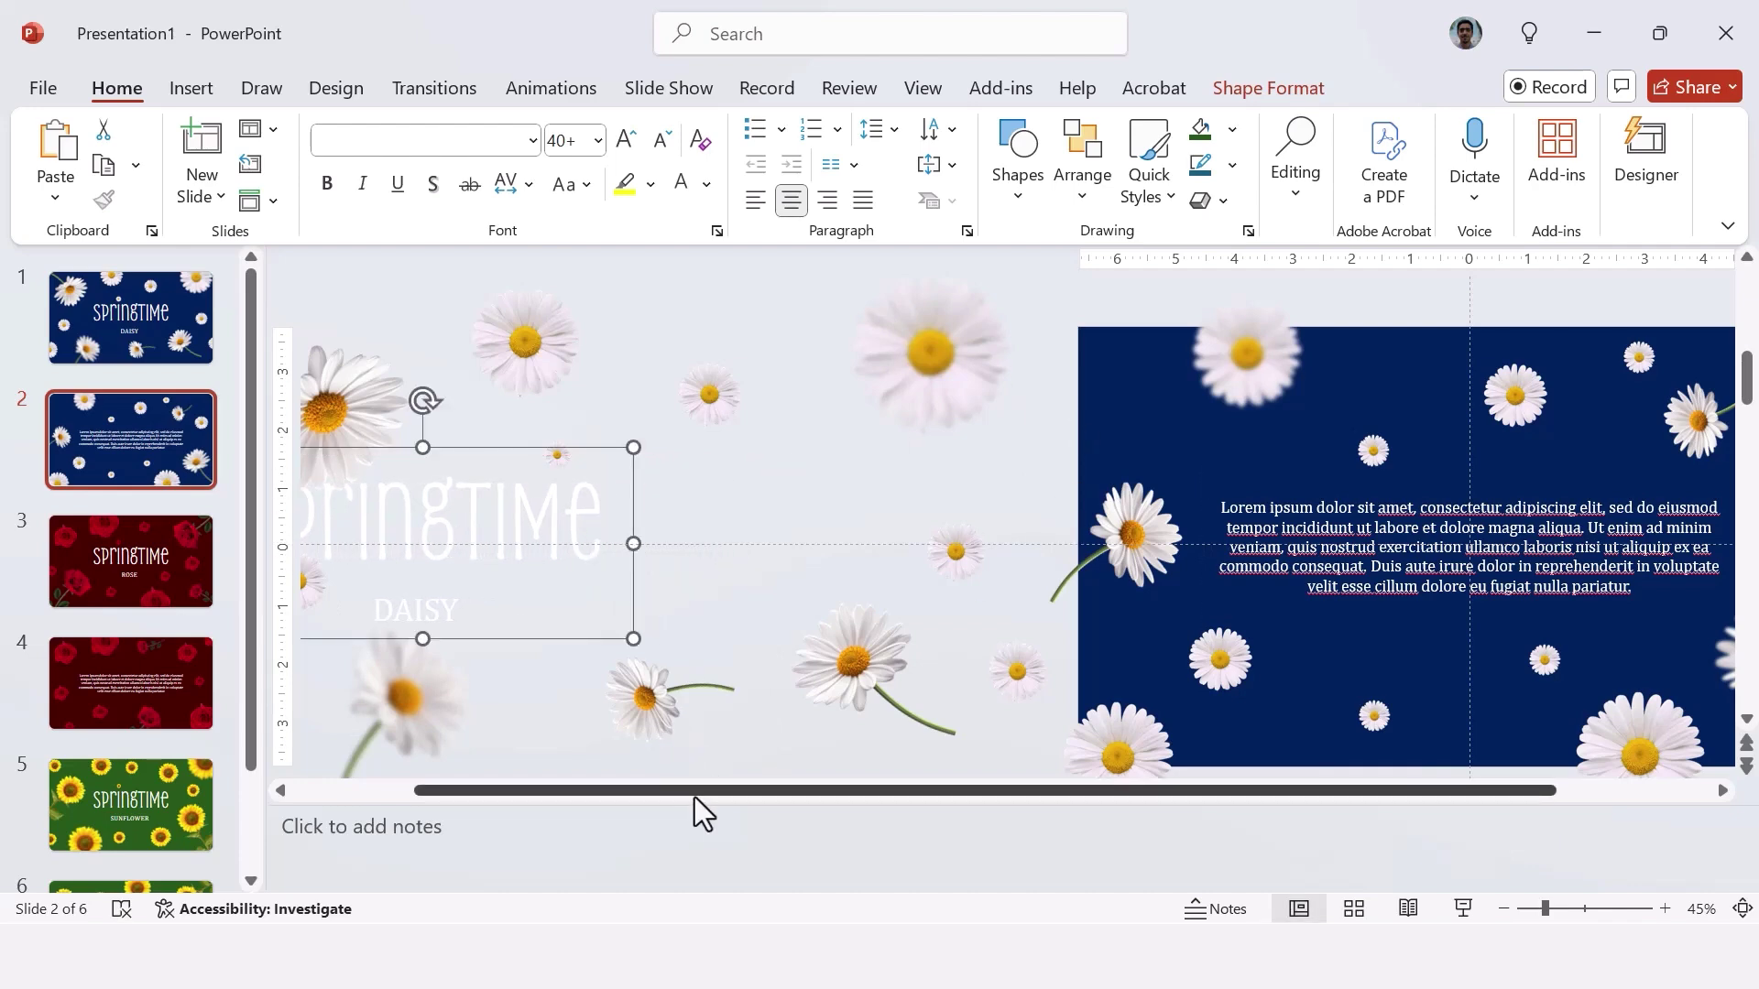
click(1063, 328)
drag(965, 793, 1283, 795)
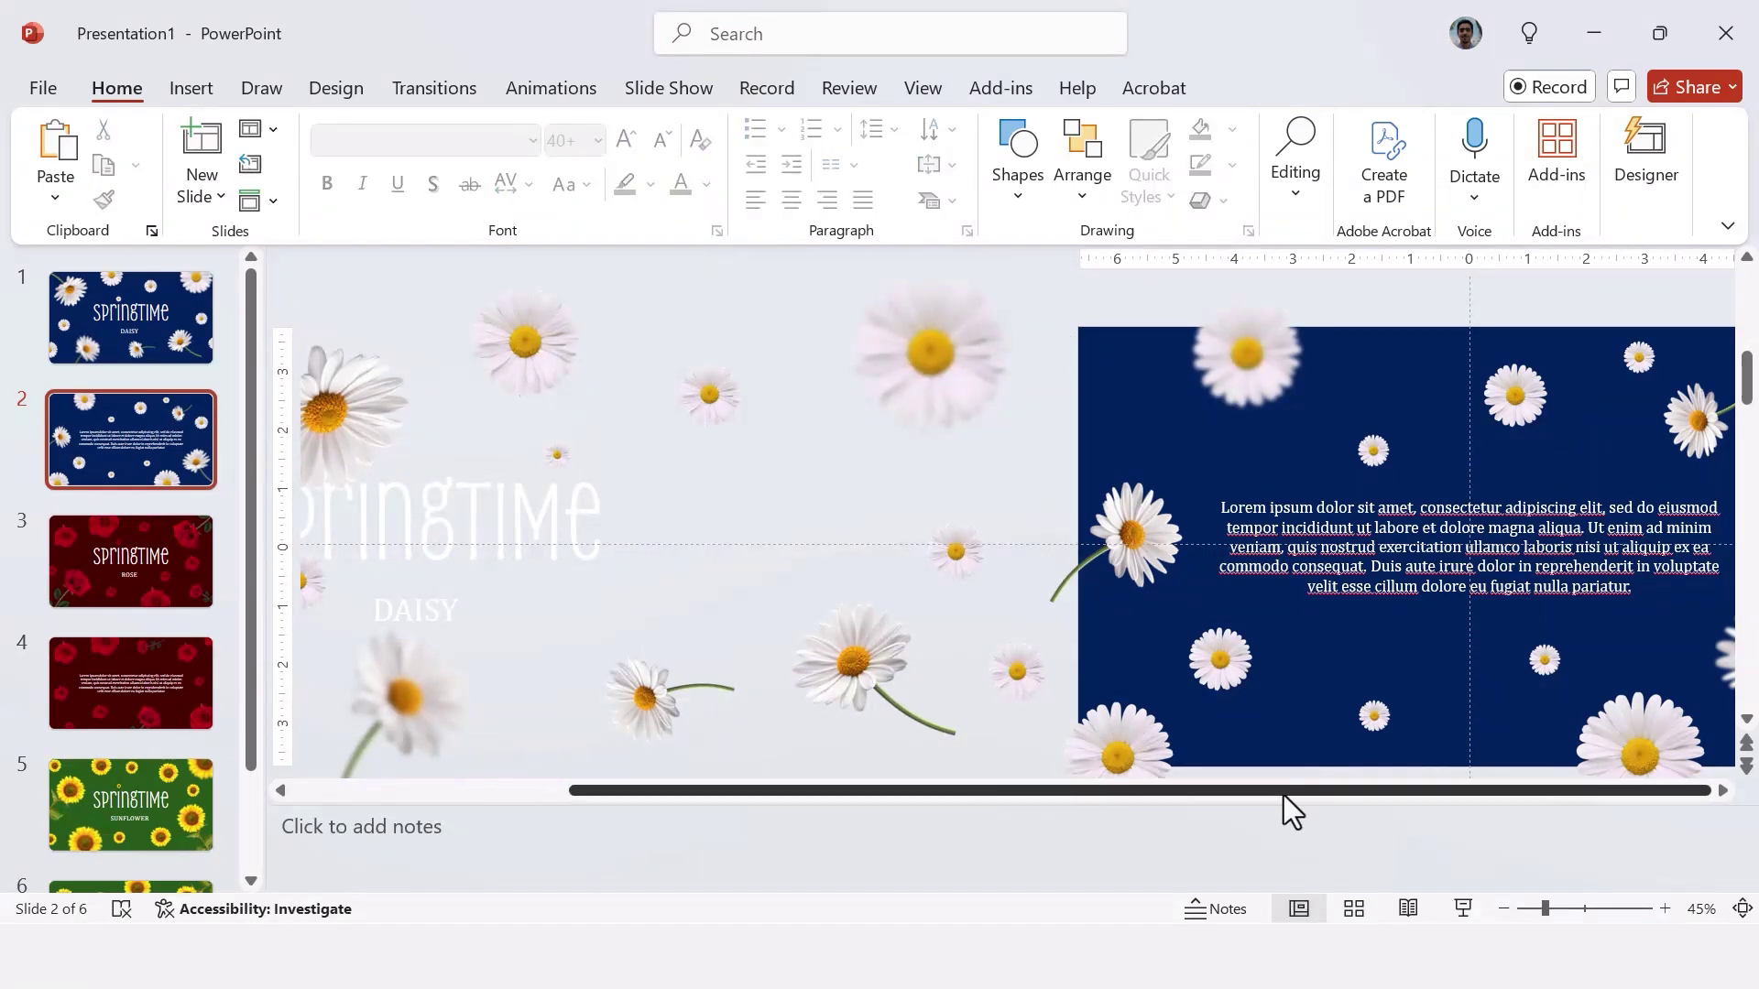
- Zoom out to 20%, copy slide 2's daisy group and paragraph onto slide 1, and place them off the slide, to its right
drag(1544, 909, 1525, 909)
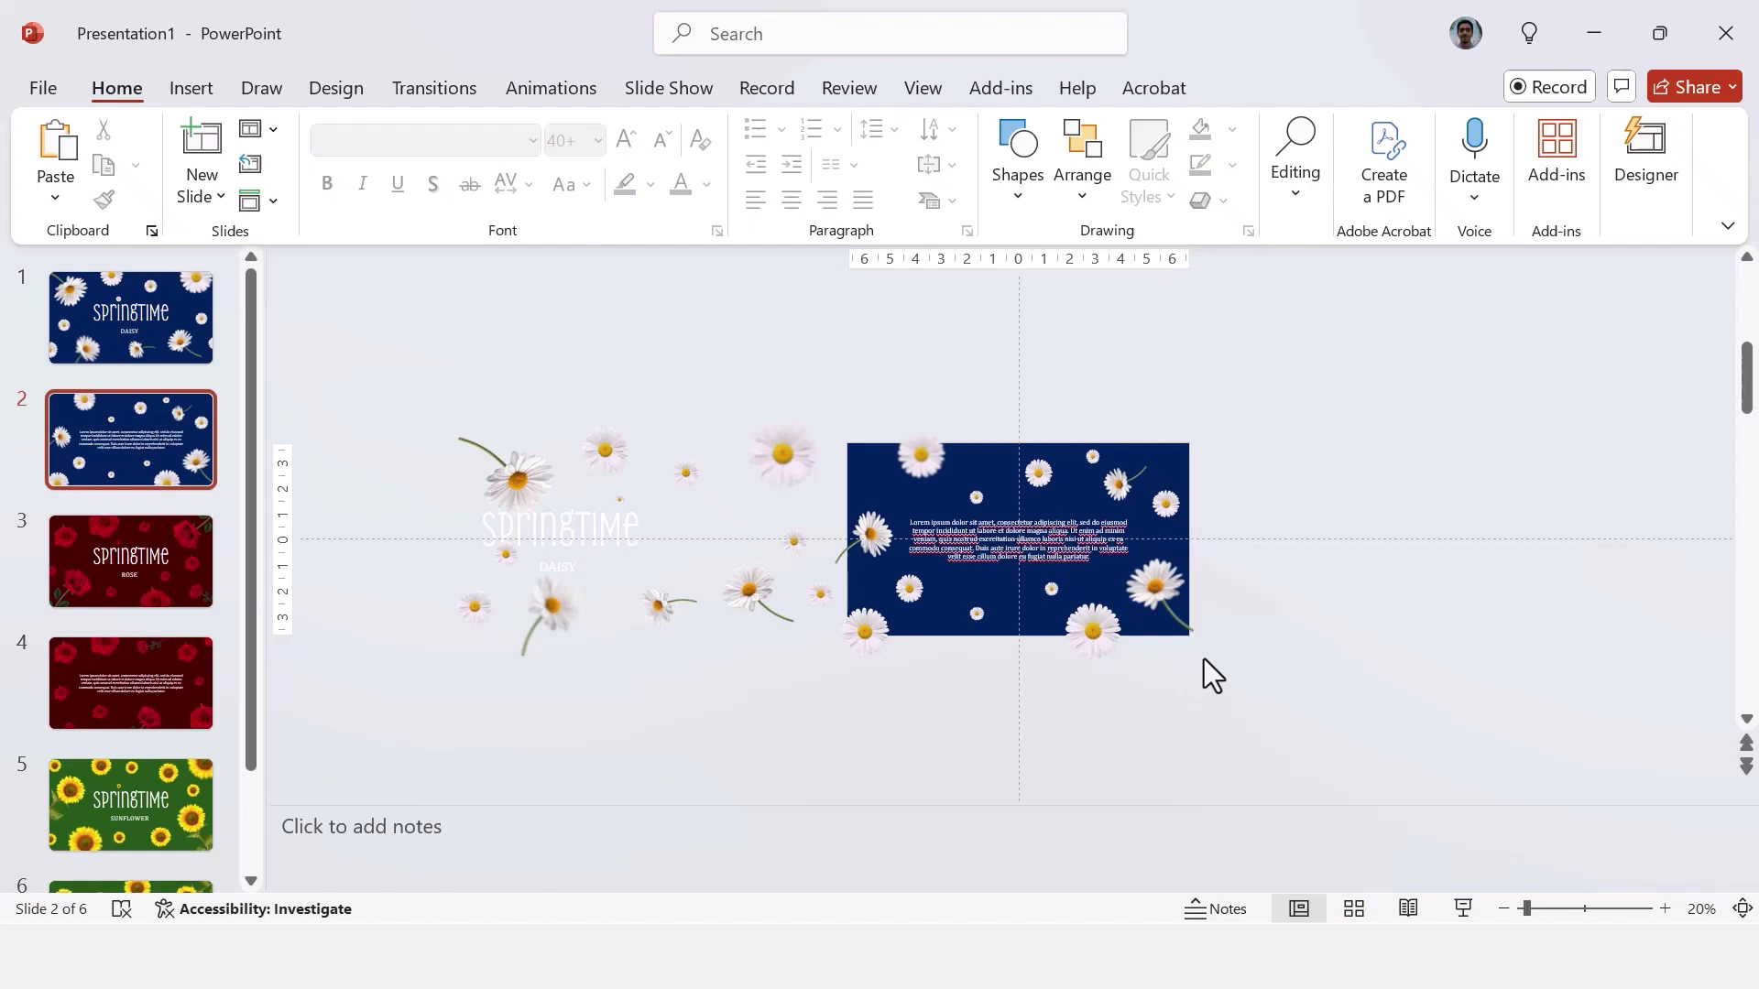
click(1116, 604)
click(1074, 555)
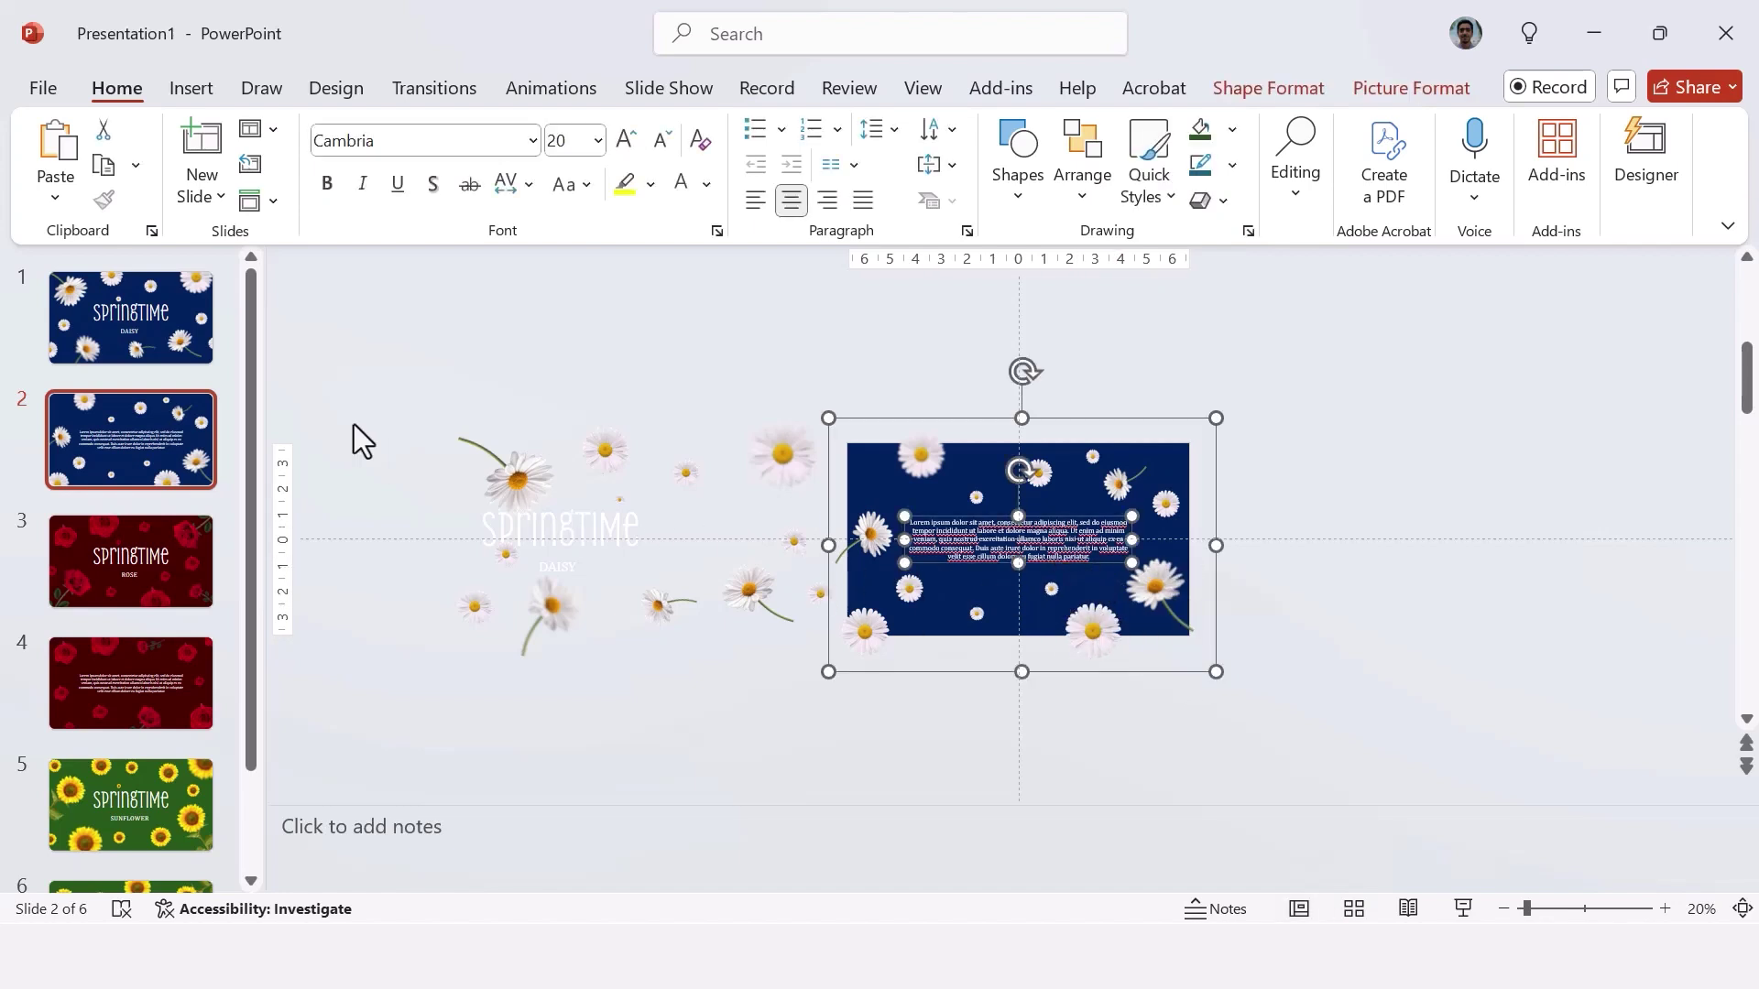
click(185, 346)
key(ctrl+v)
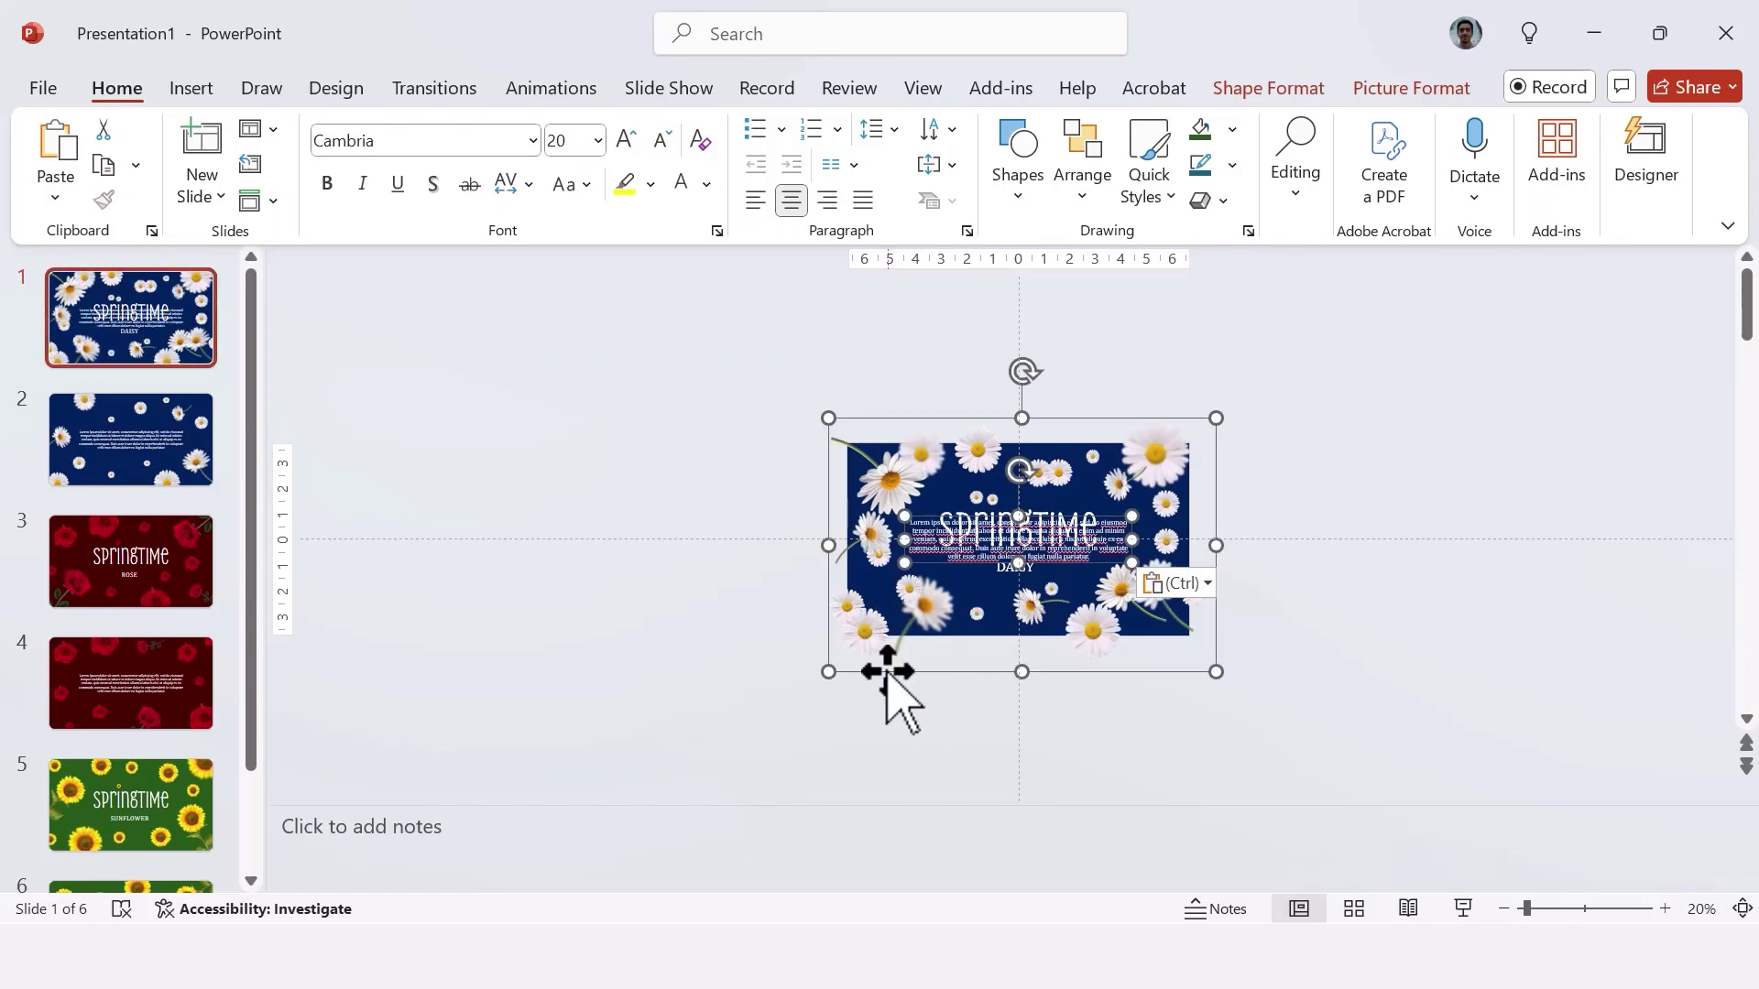
drag(887, 671, 1301, 679)
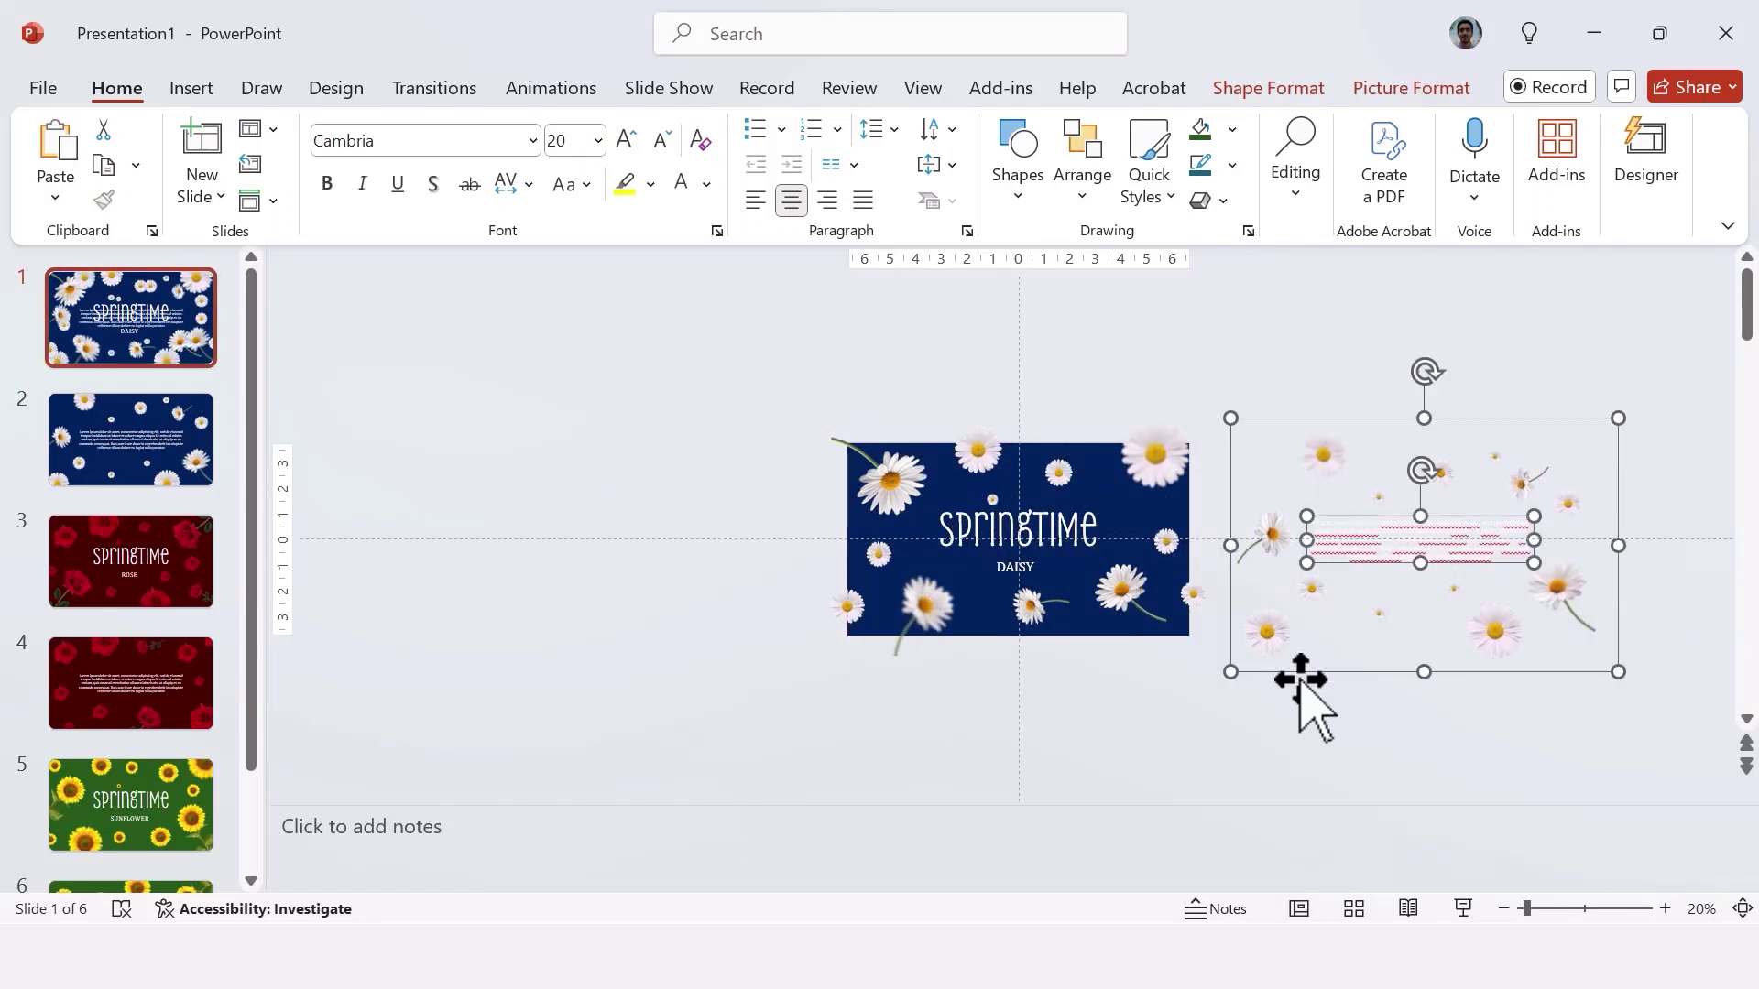
- Shift the off-slide paragraph text box on slide 1 further right, separately from its daisy group
click(1317, 713)
click(1362, 531)
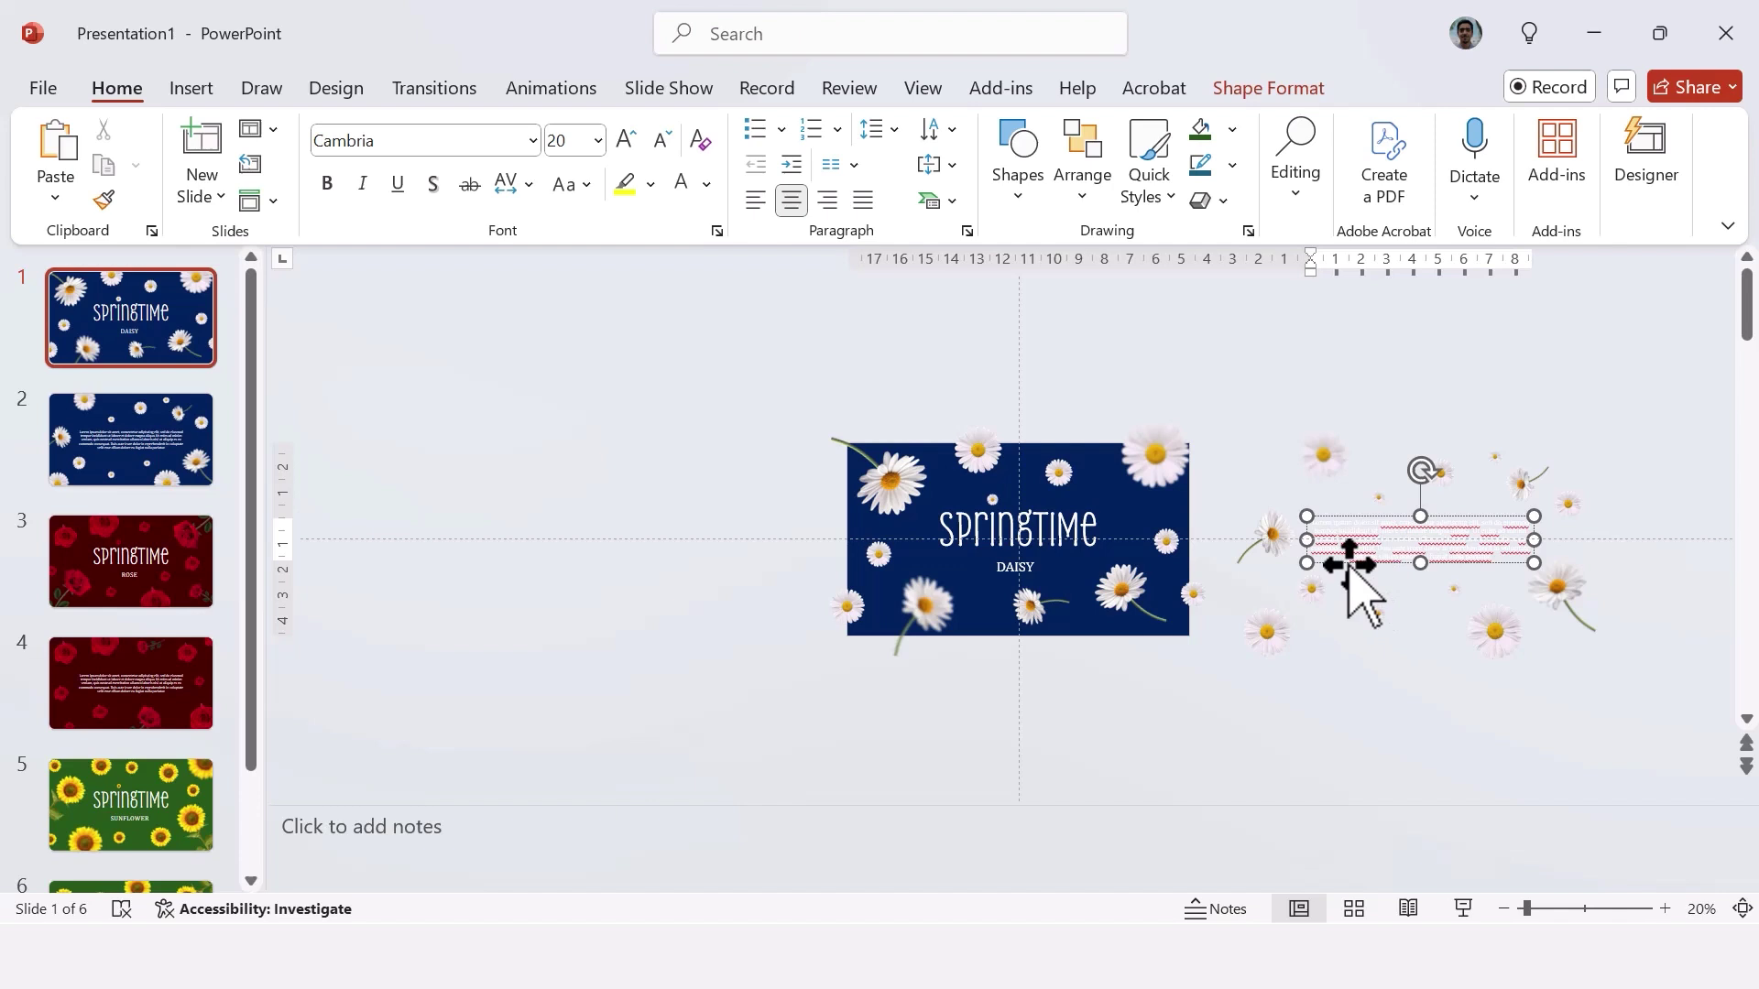
drag(1350, 565, 1403, 568)
click(1362, 738)
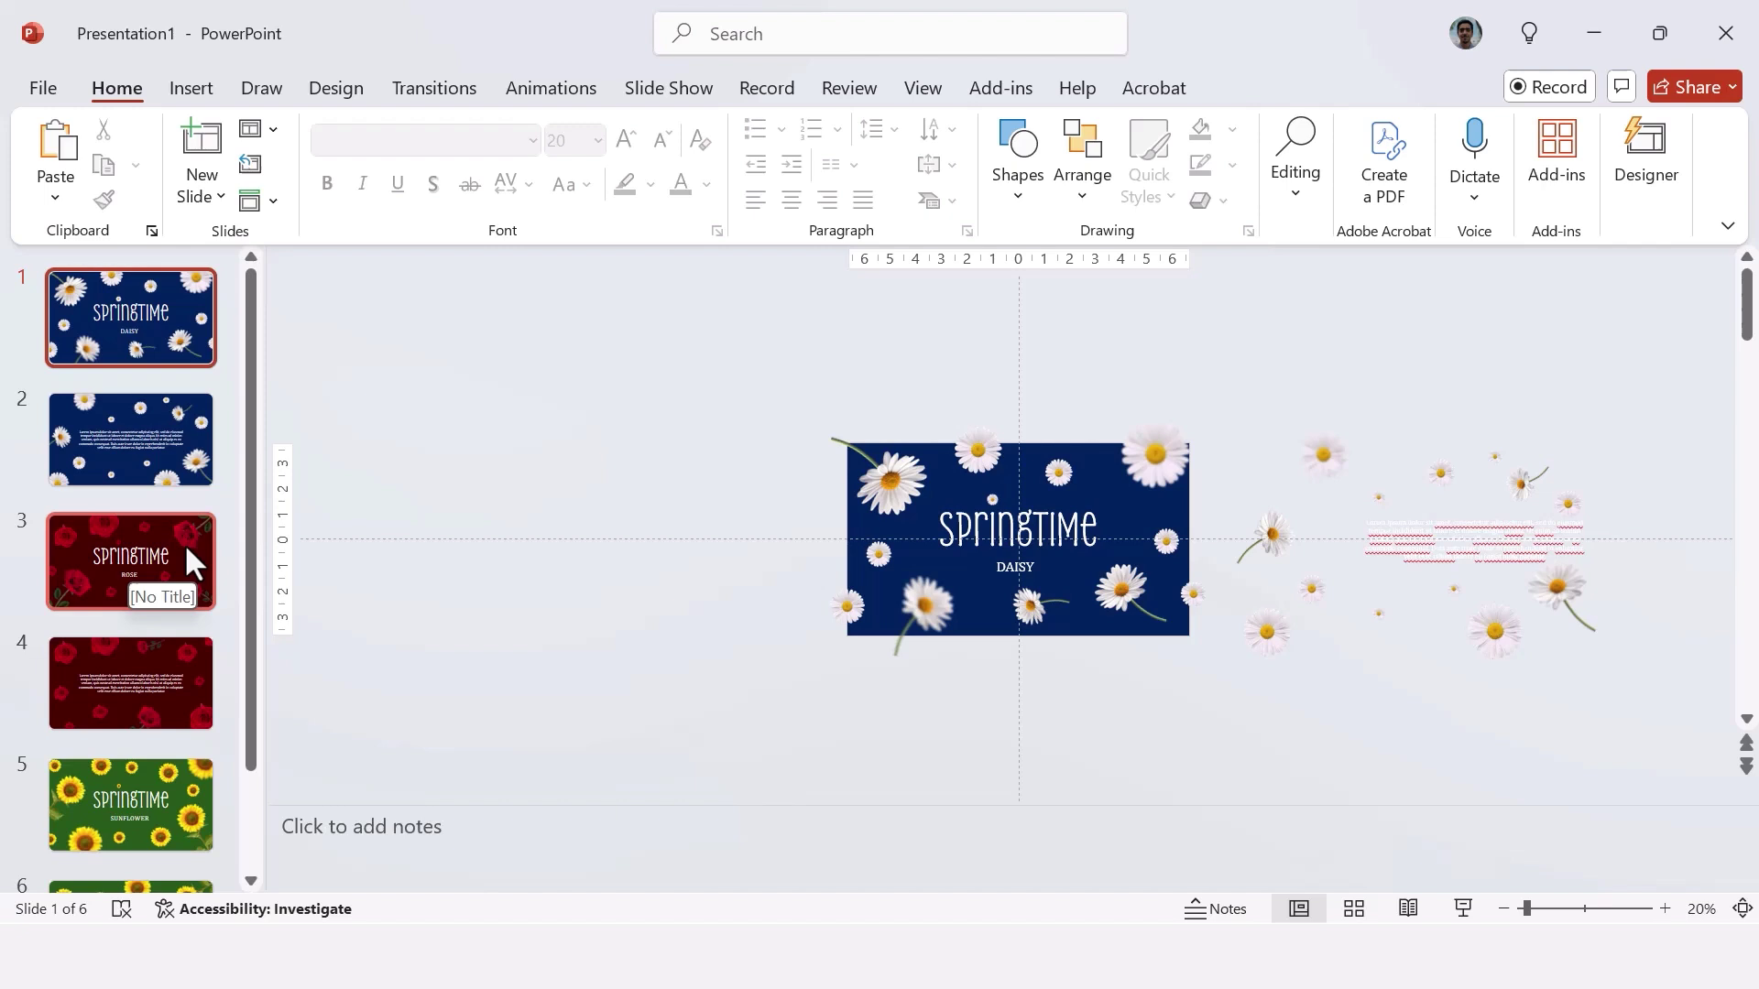
- Copy slide 2's on-slide daisy group and paragraph onto slide 3 and place them directly above the slide
click(186, 476)
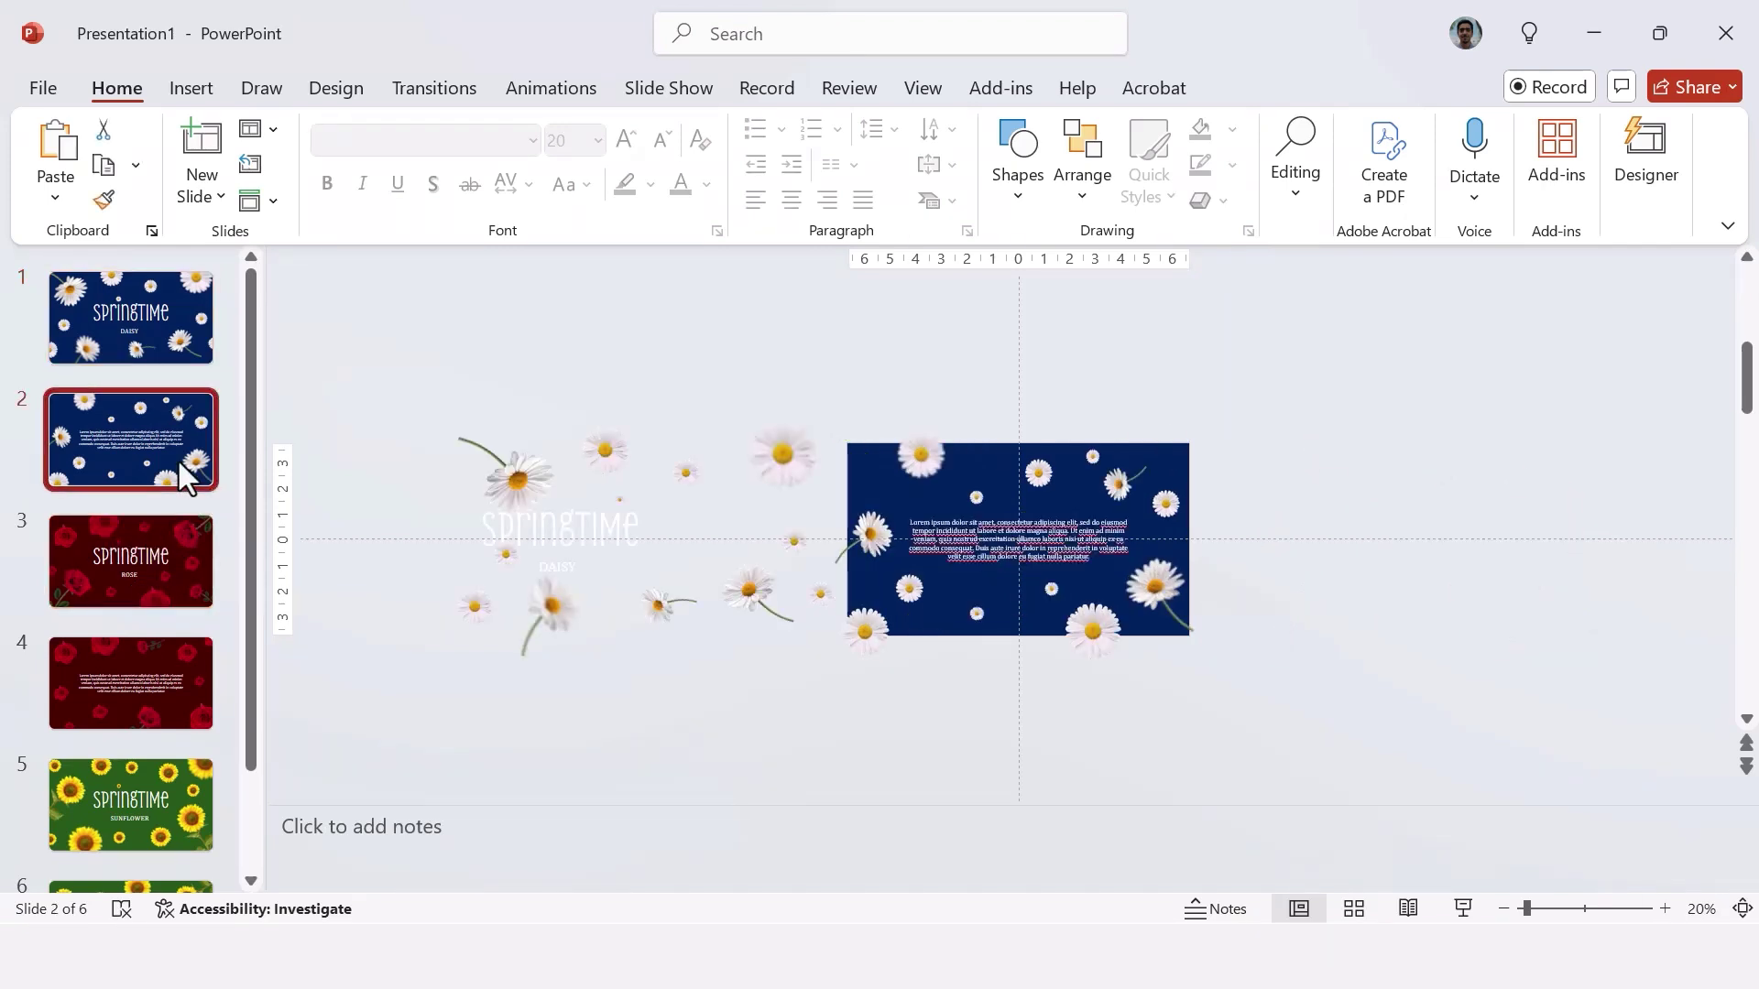
click(941, 600)
click(978, 555)
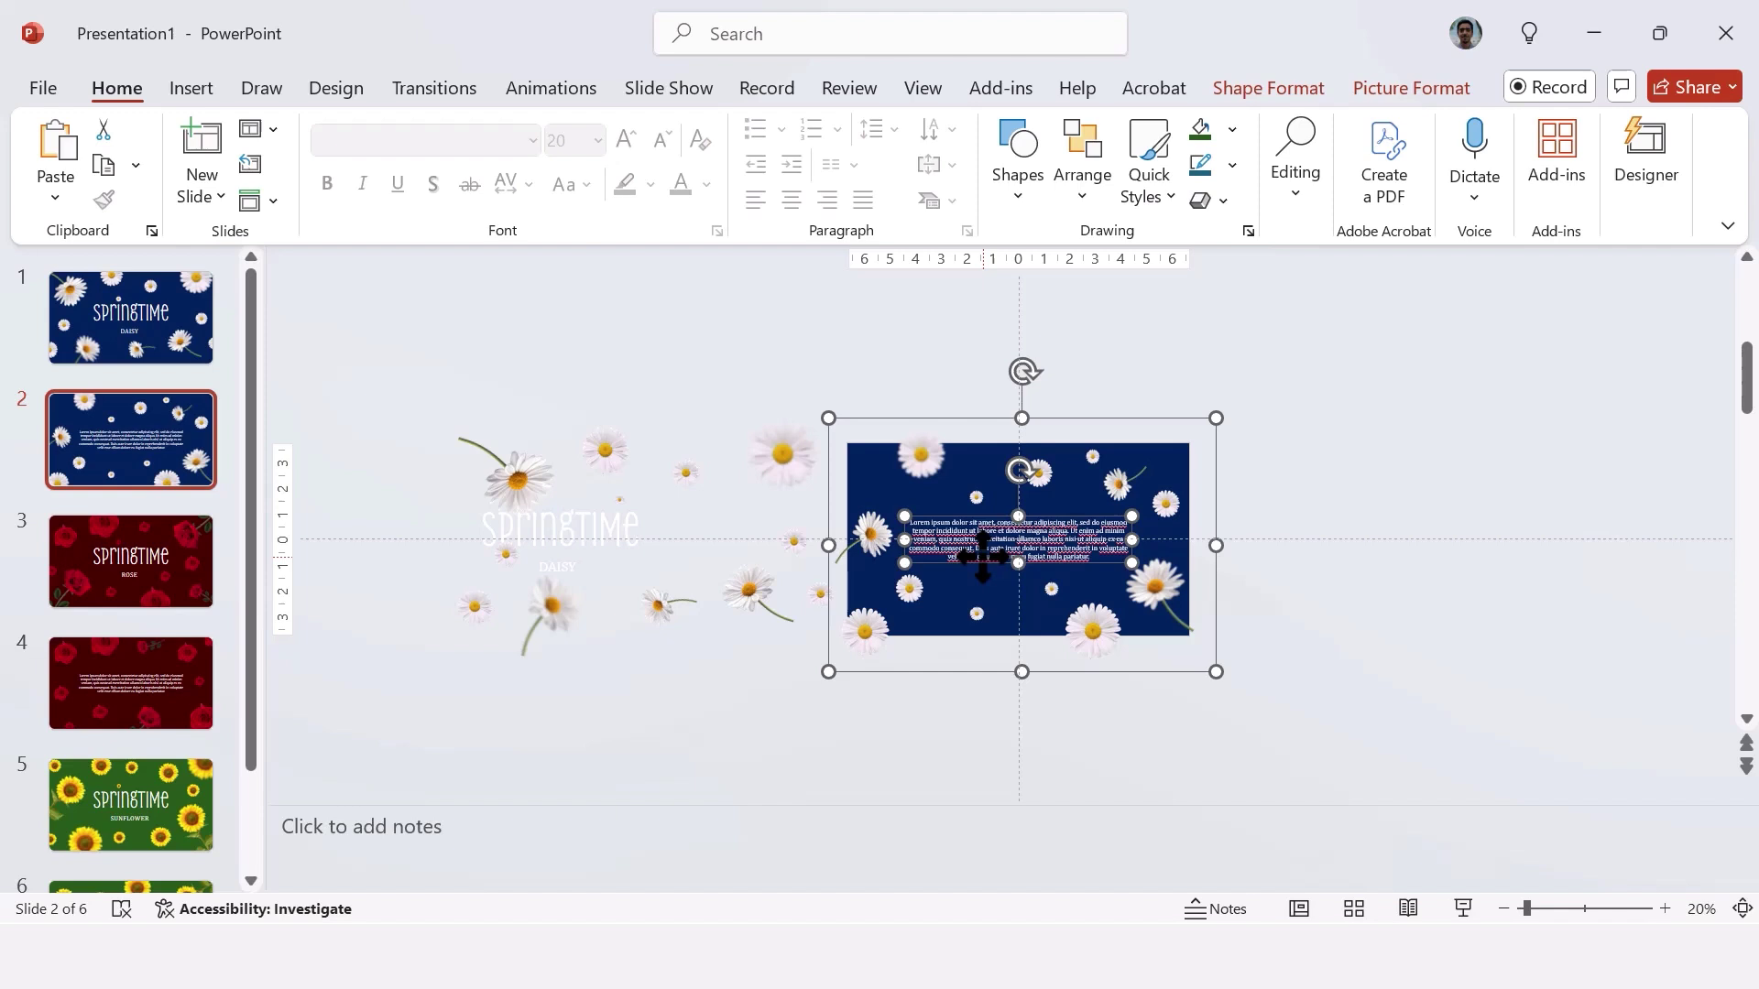
click(172, 558)
key(ctrl+v)
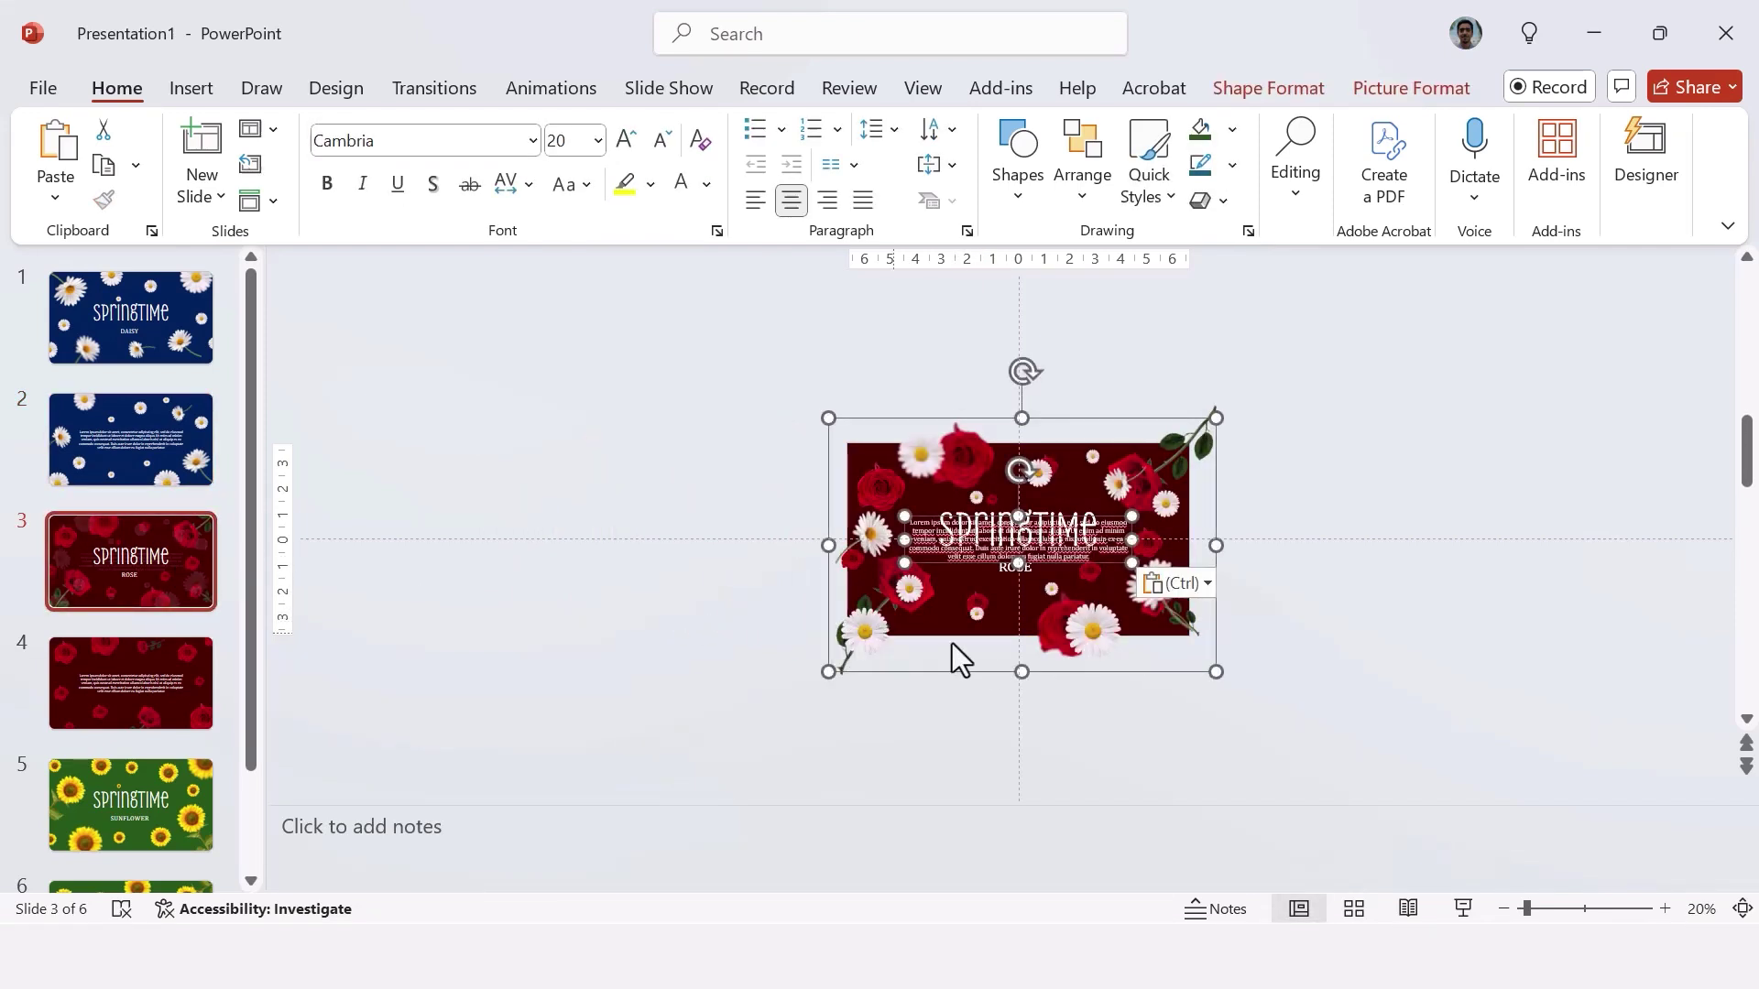
drag(1001, 676, 1003, 407)
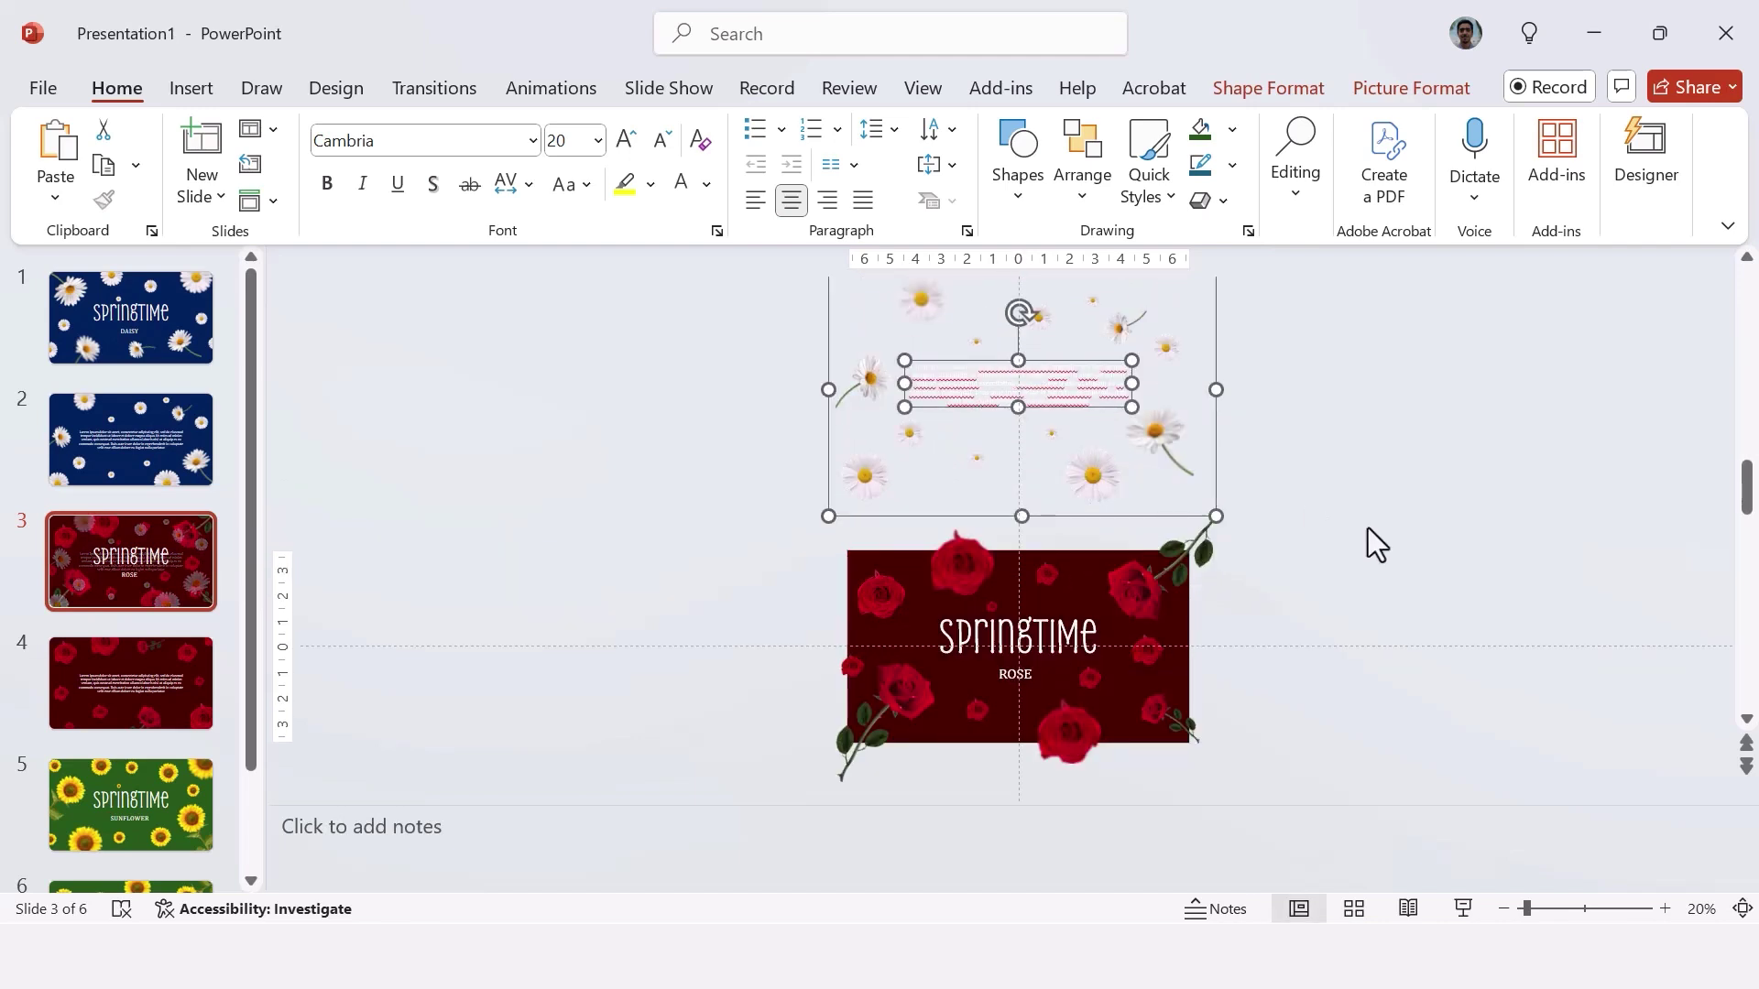
click(1348, 545)
- Copy slide 3's rose group and SPRINGTIME ROSE text onto slide 2 and place them directly below the slide
click(1174, 586)
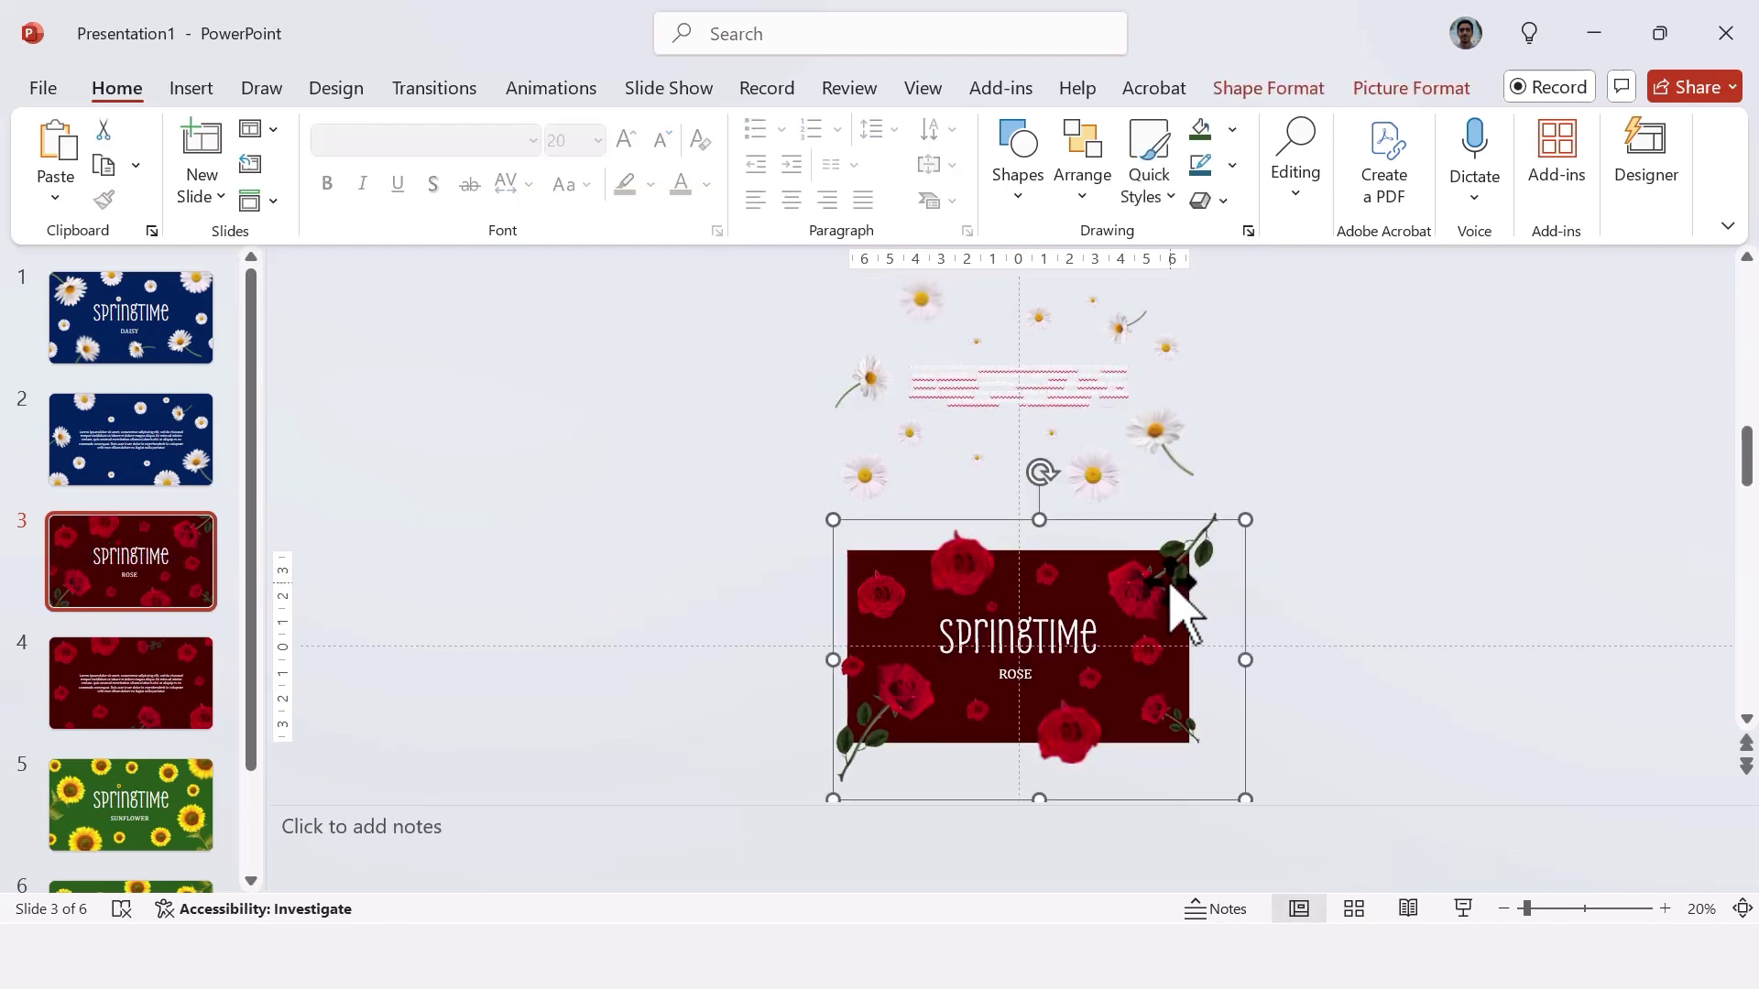
click(1068, 635)
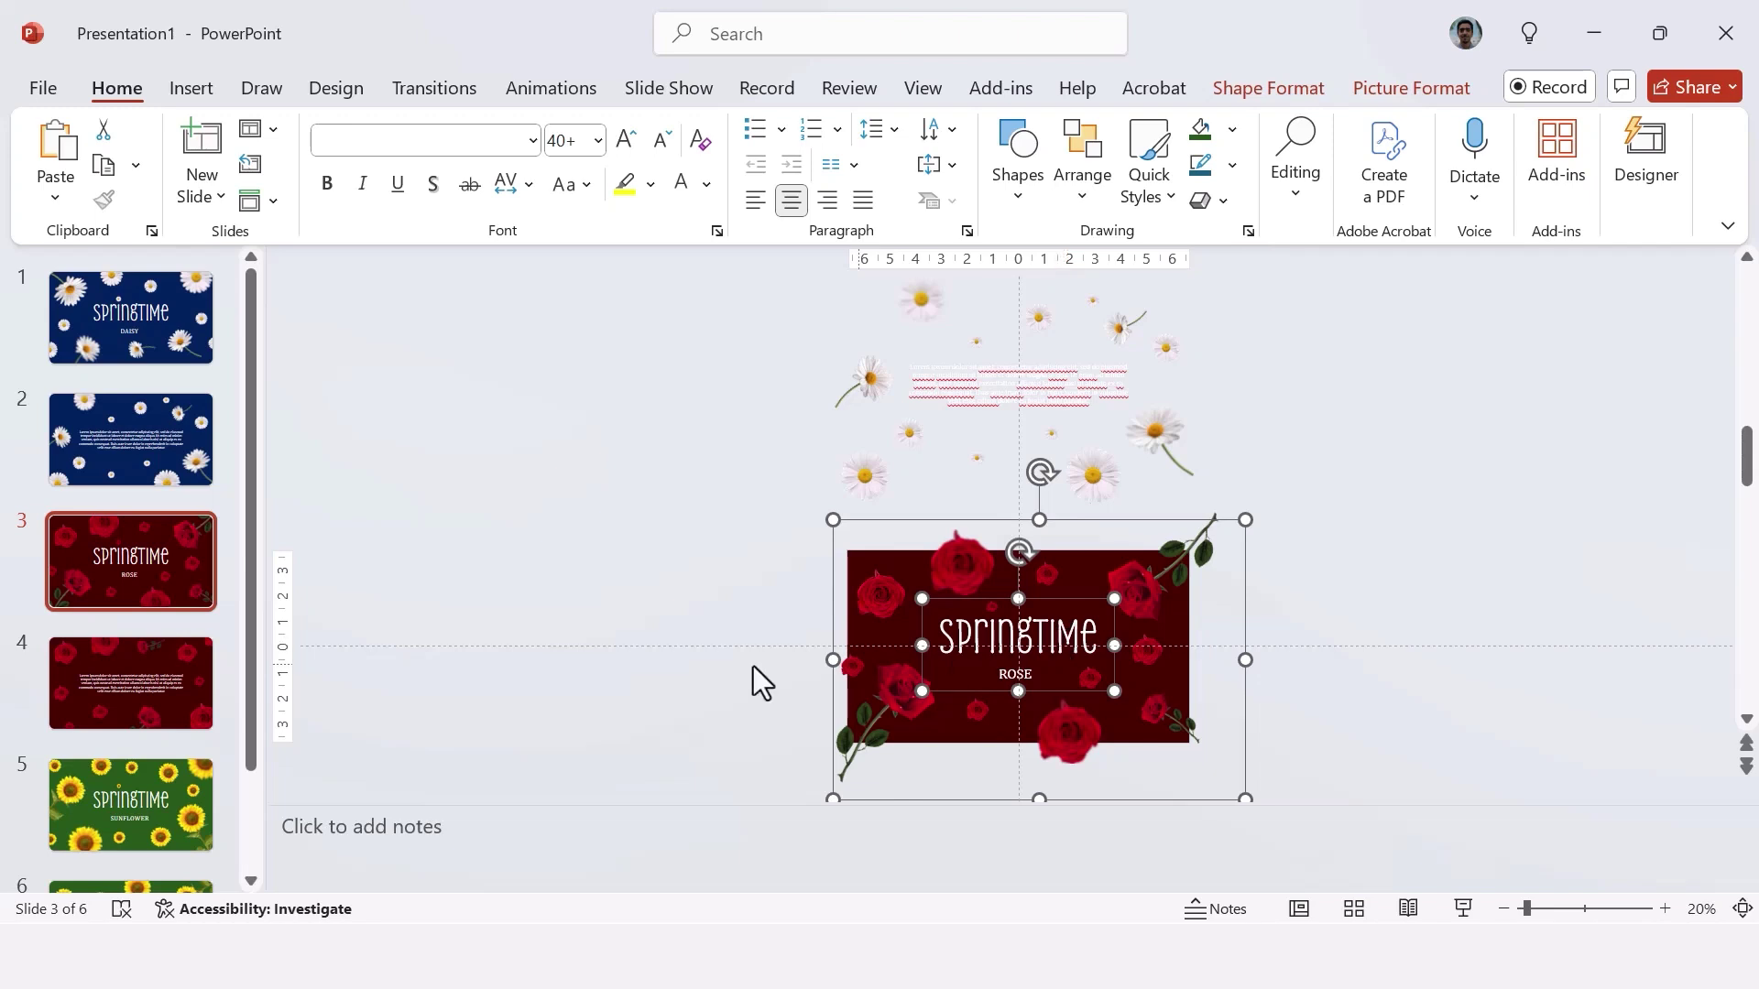
click(159, 447)
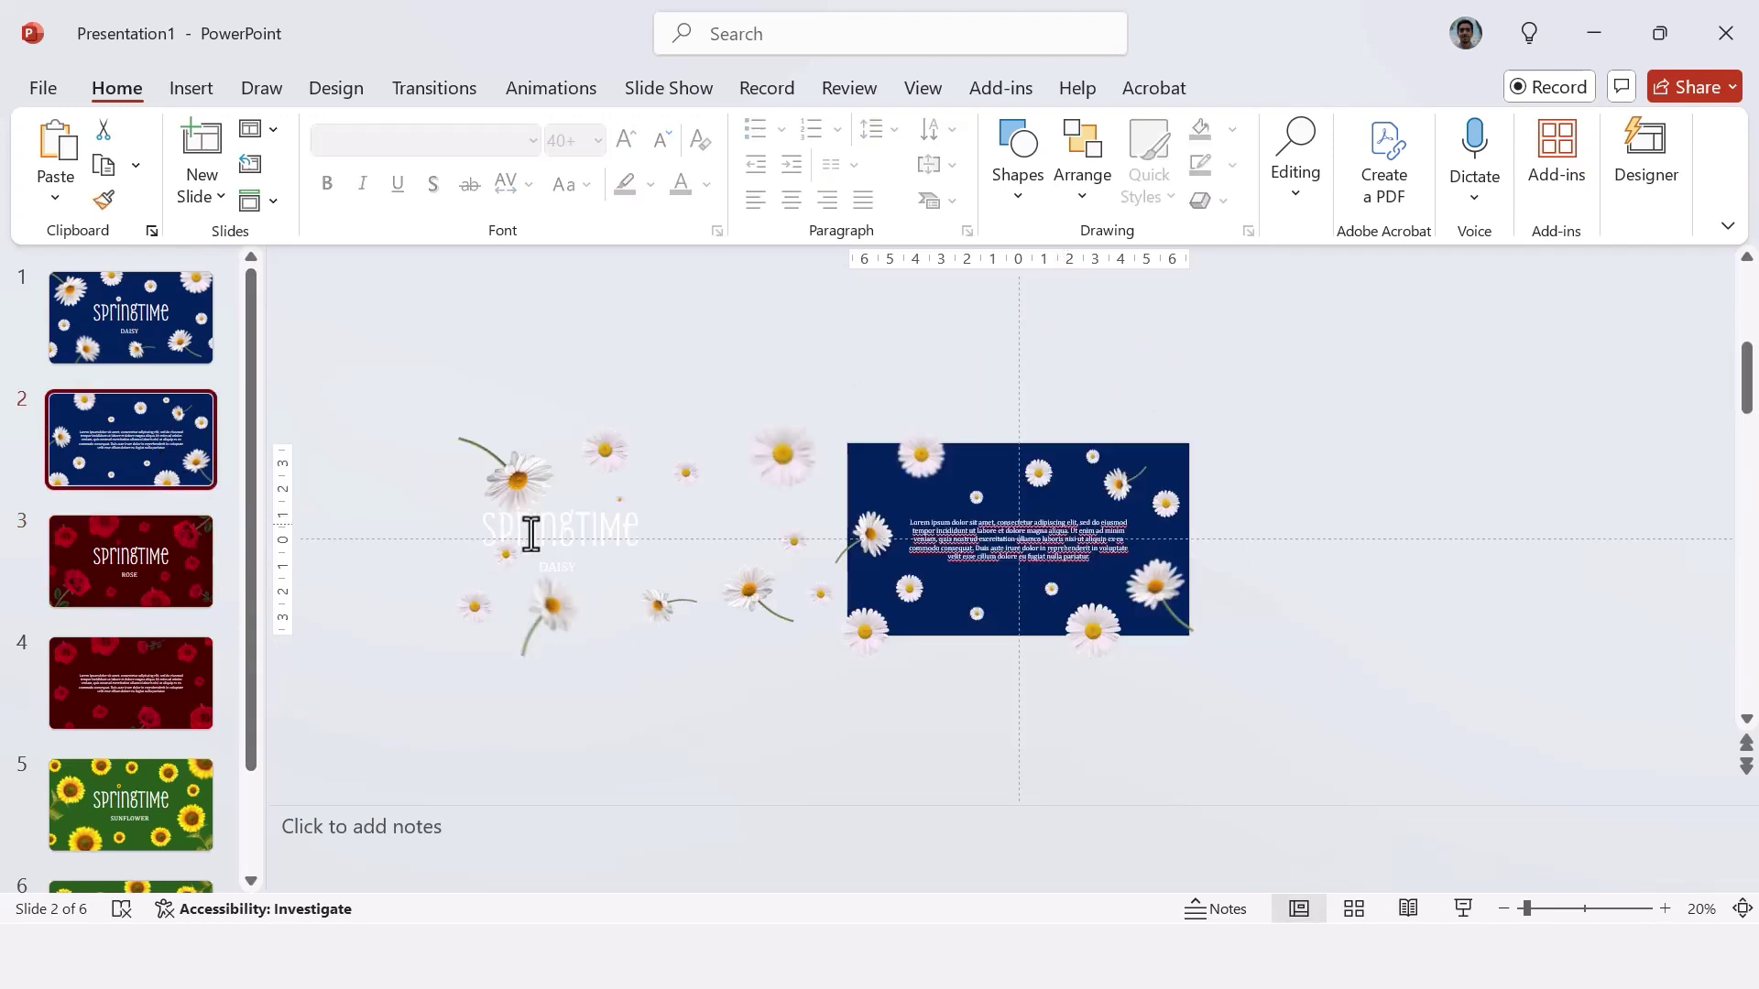
key(ctrl+v)
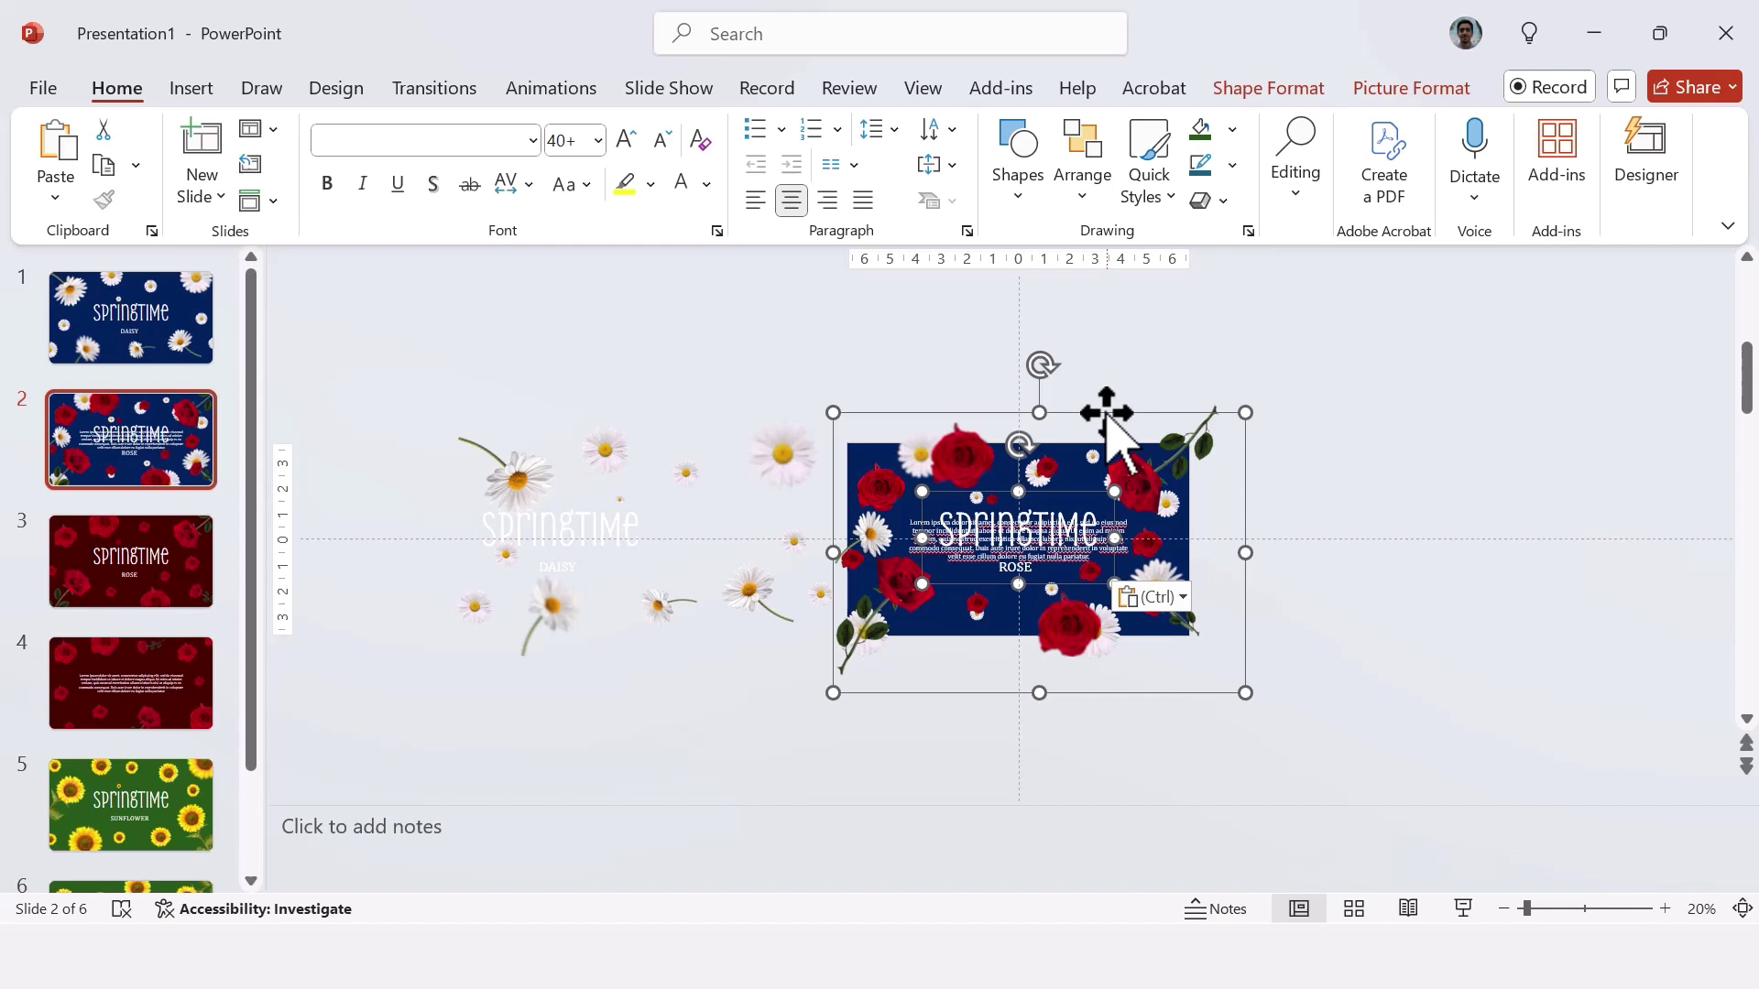
drag(1106, 414, 1106, 680)
scroll(1138, 667, down, 2)
click(1311, 634)
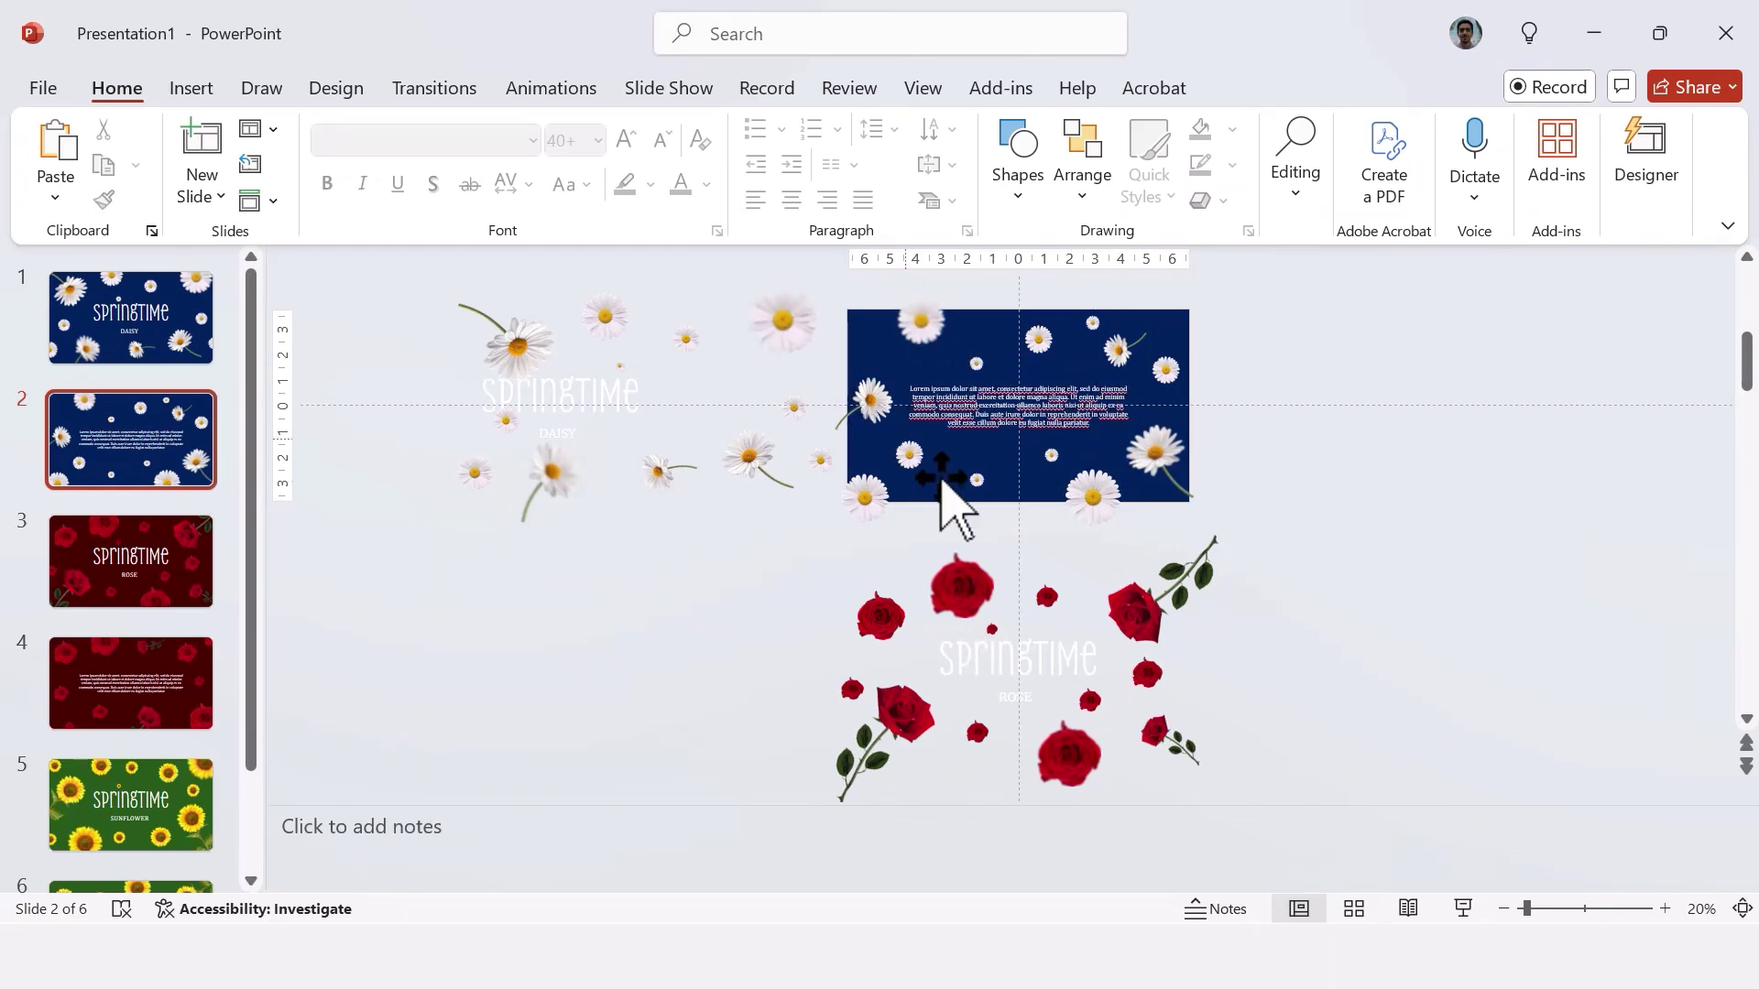
- Copy slide 3's rose group and SPRINGTIME ROSE text onto slide 4 and place them off the slide, to its left
click(146, 569)
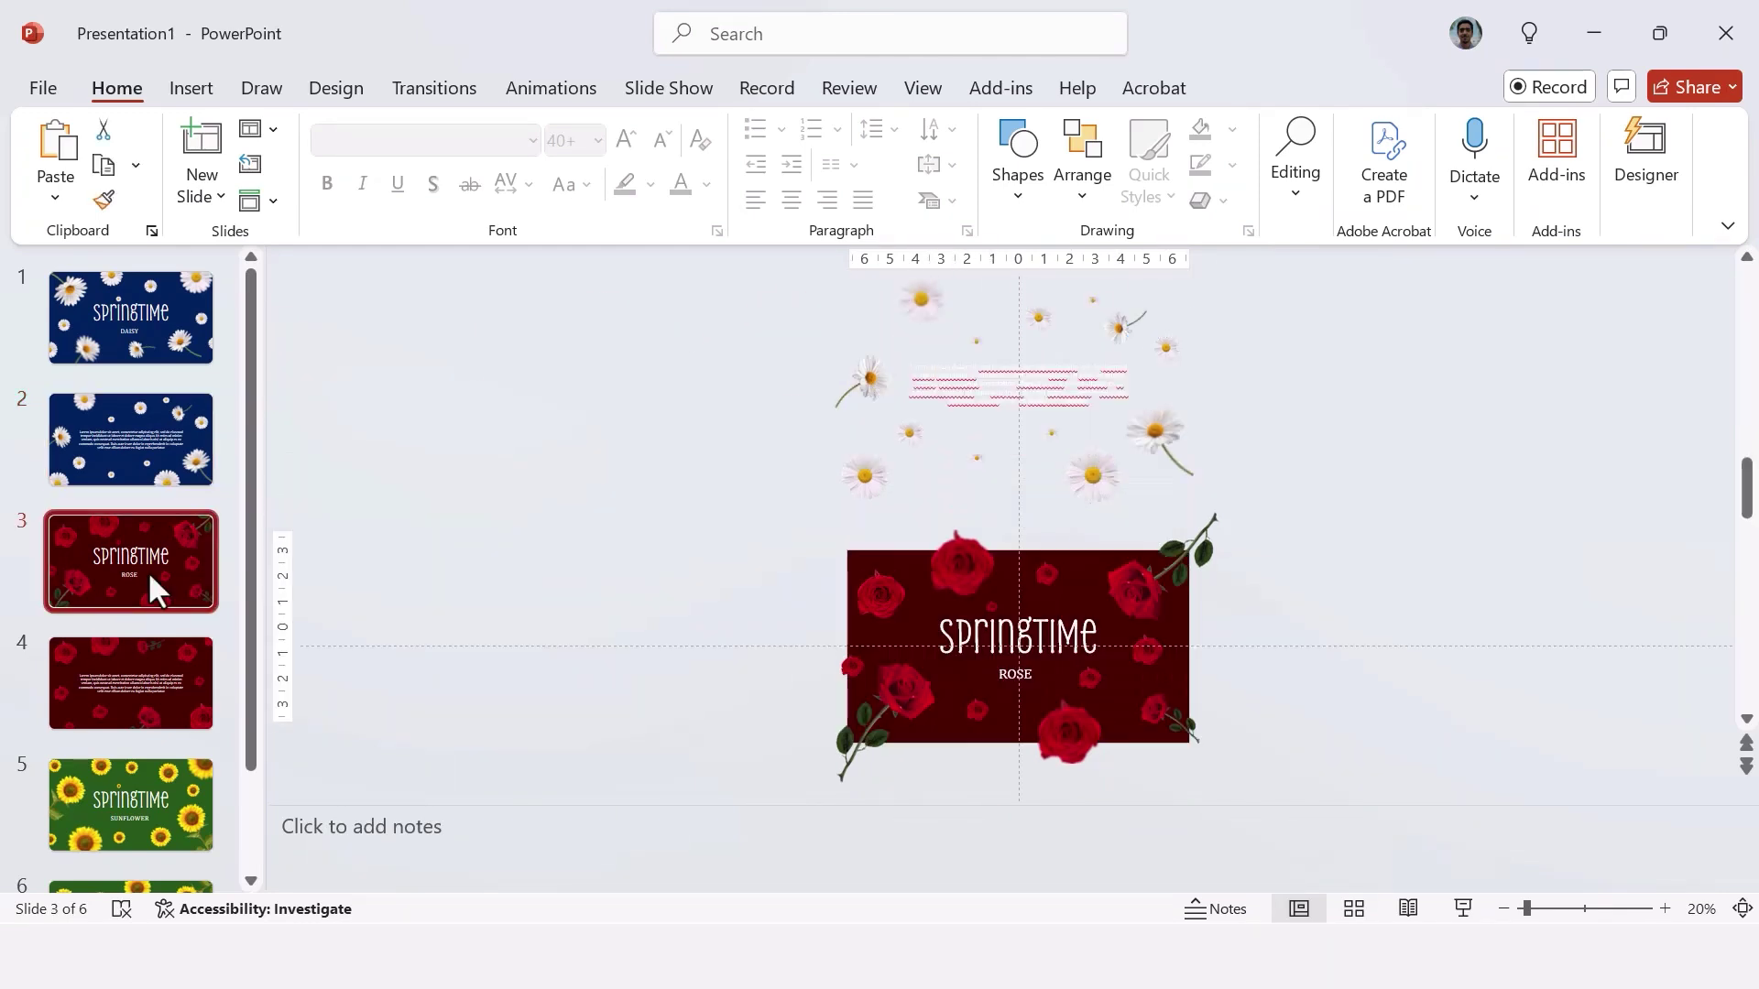
click(971, 560)
click(1020, 653)
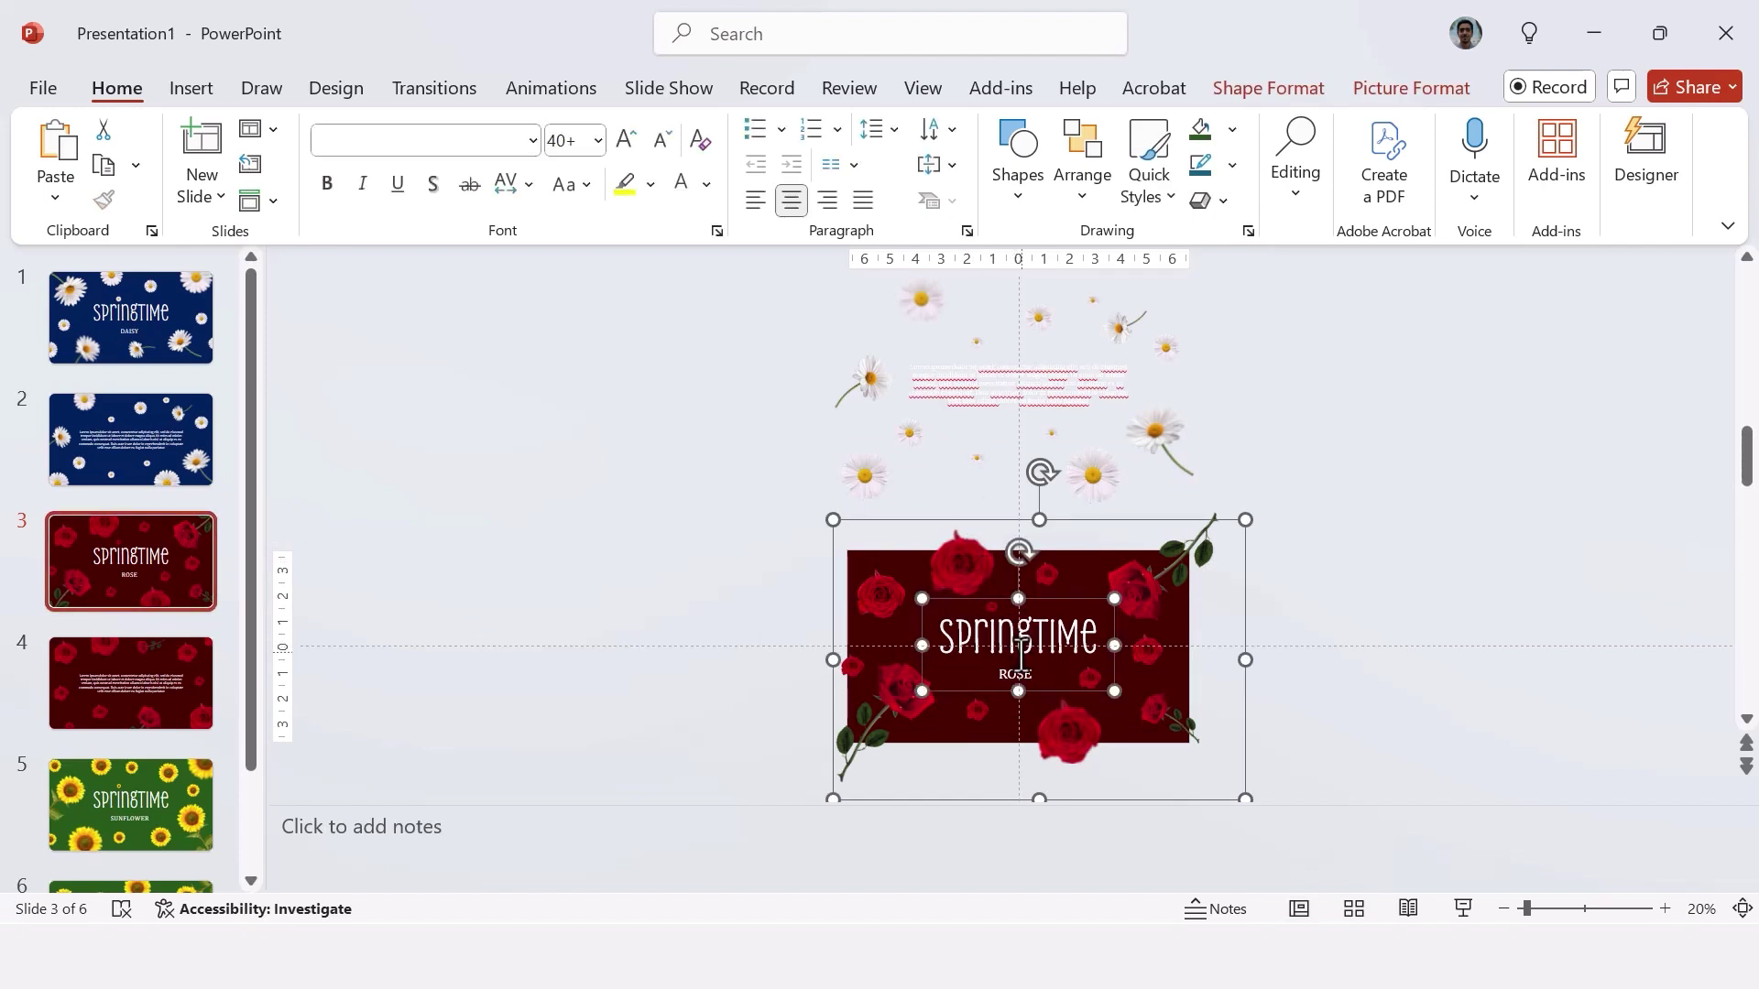
click(140, 656)
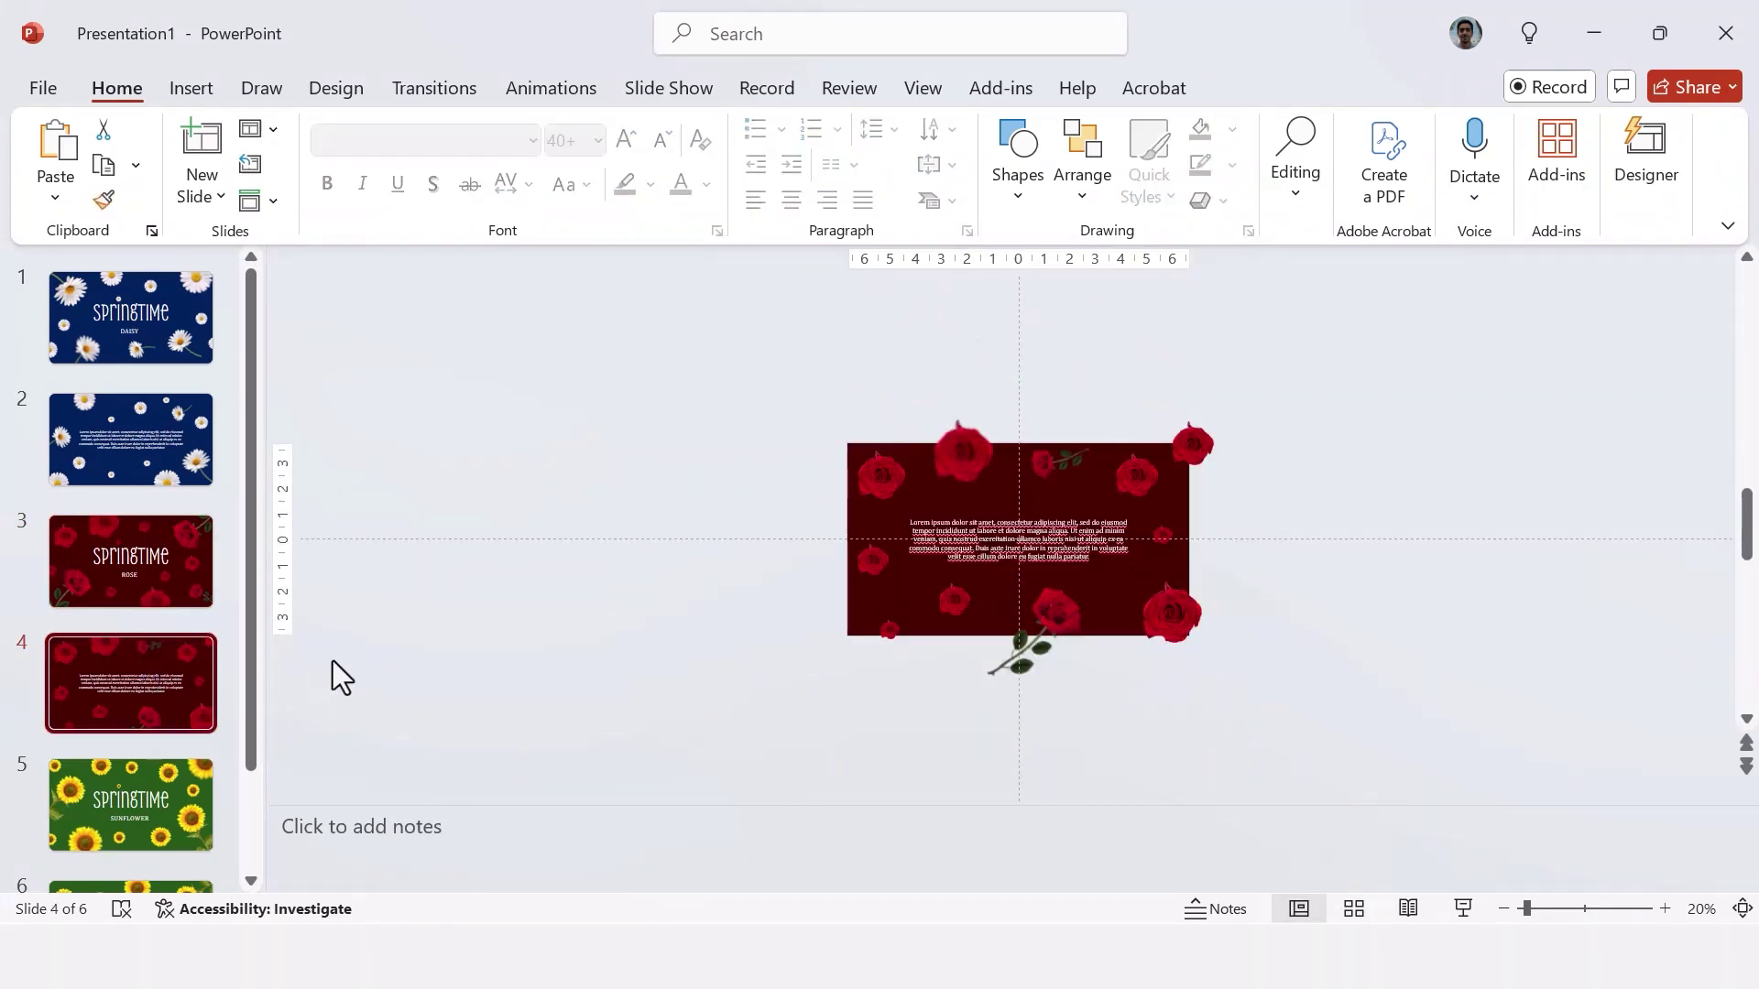
key(ctrl+v)
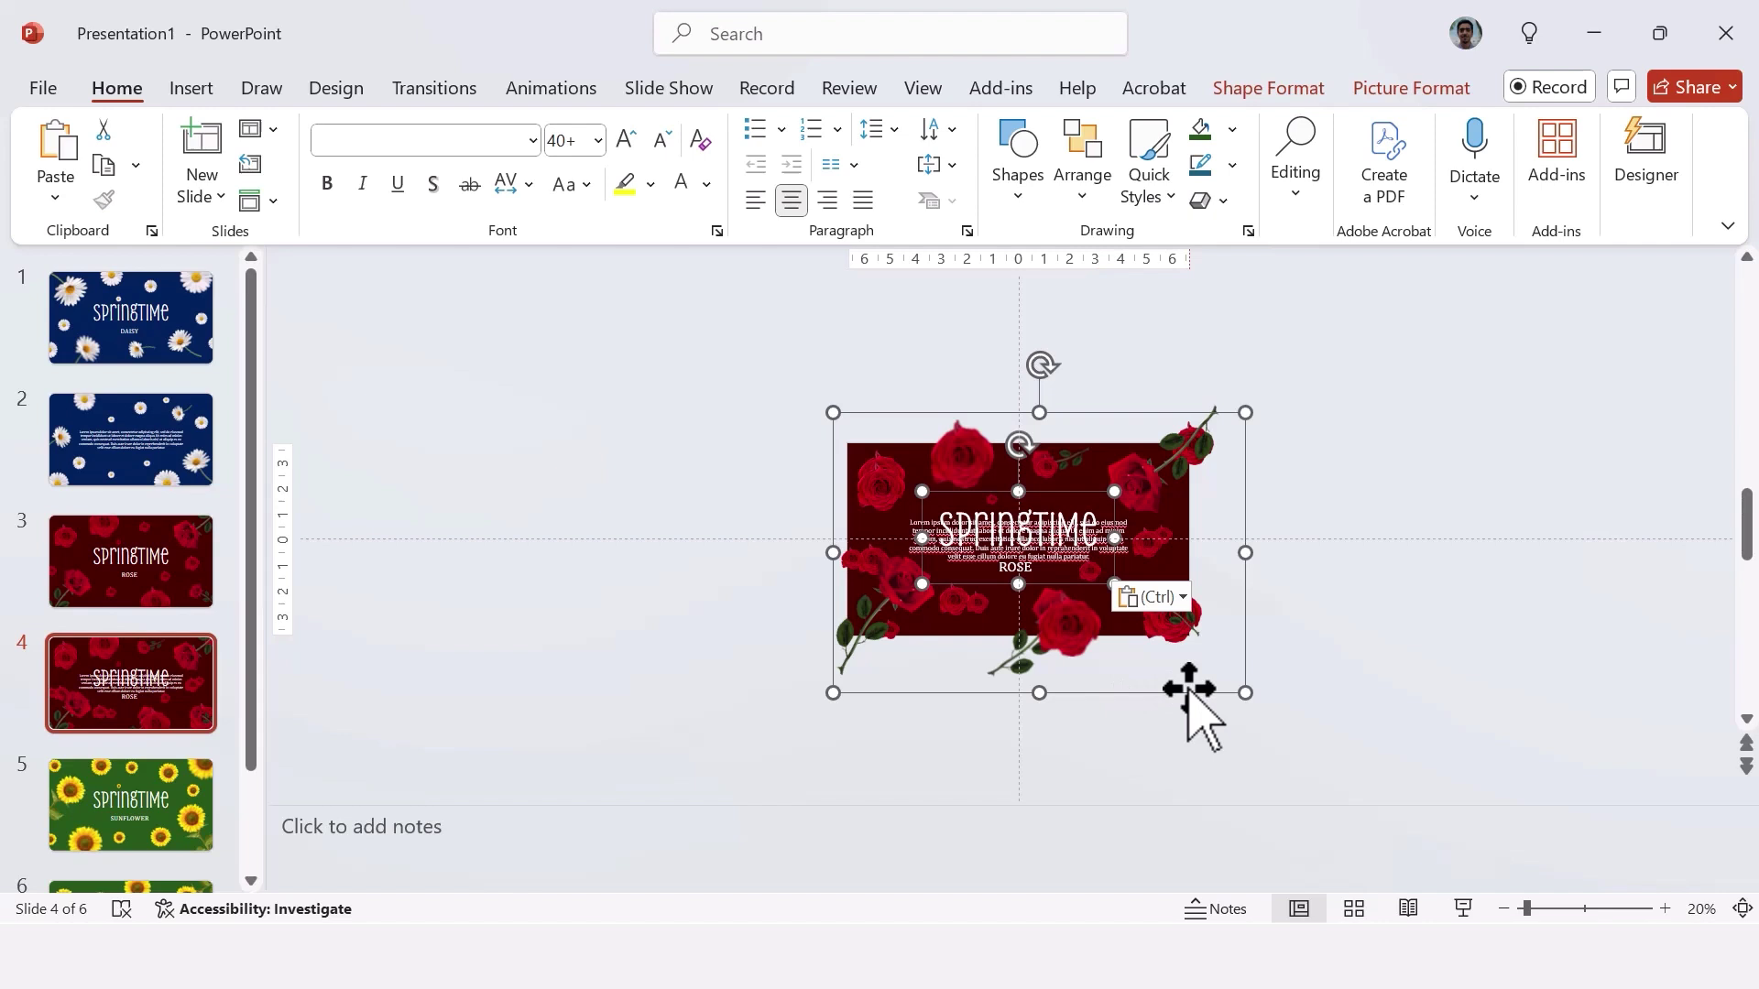
drag(1188, 691, 772, 693)
click(1315, 610)
- Copy slide 4's on-slide rose group and paragraph onto slide 3 and place them off the slide, to its right
click(1177, 458)
click(1077, 518)
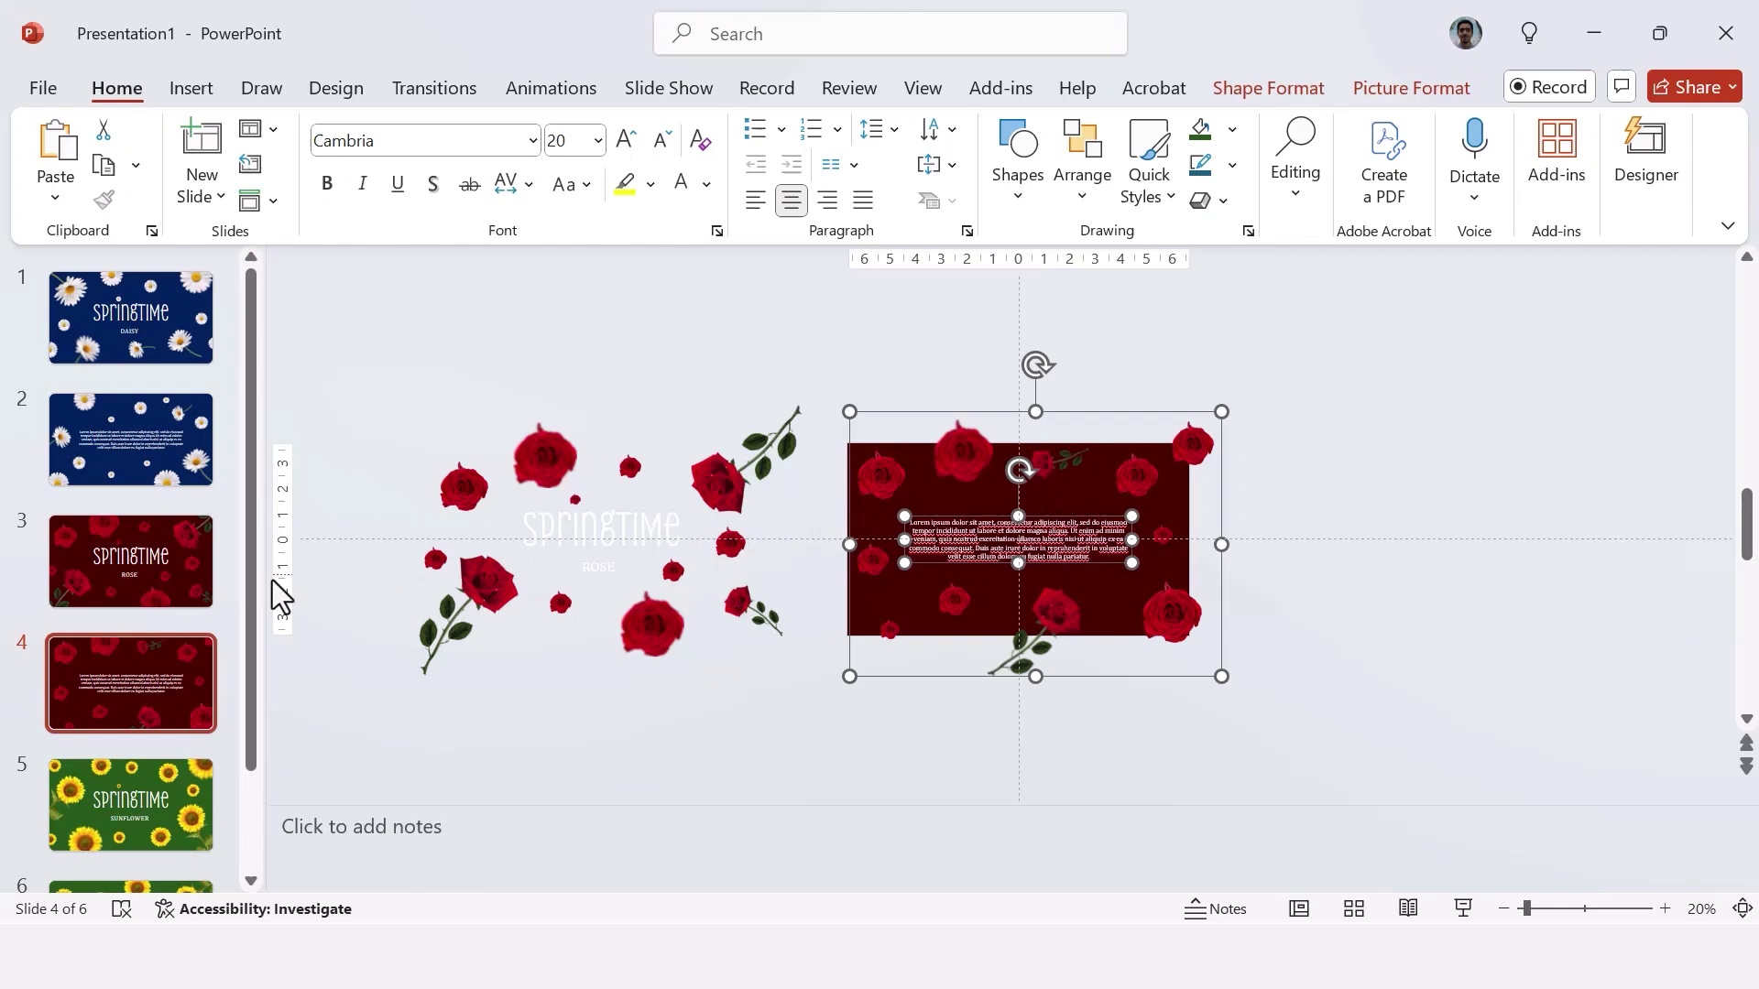
click(187, 579)
key(ctrl+v)
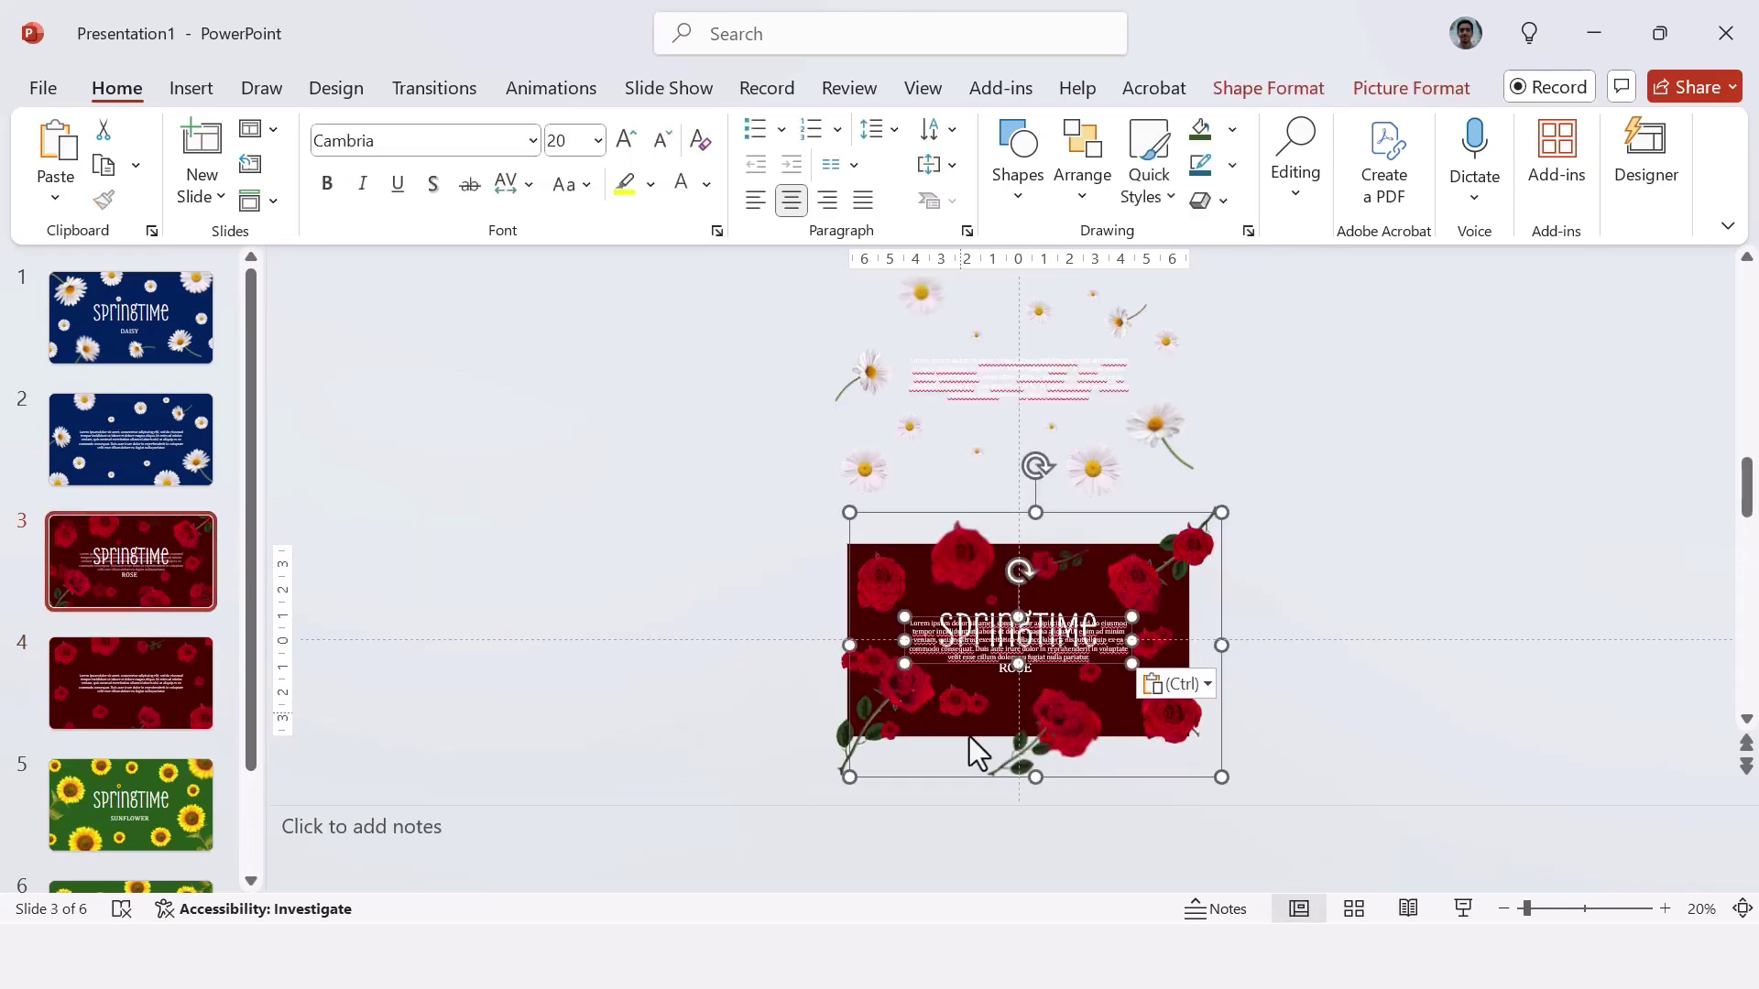
drag(914, 772, 1318, 771)
click(586, 663)
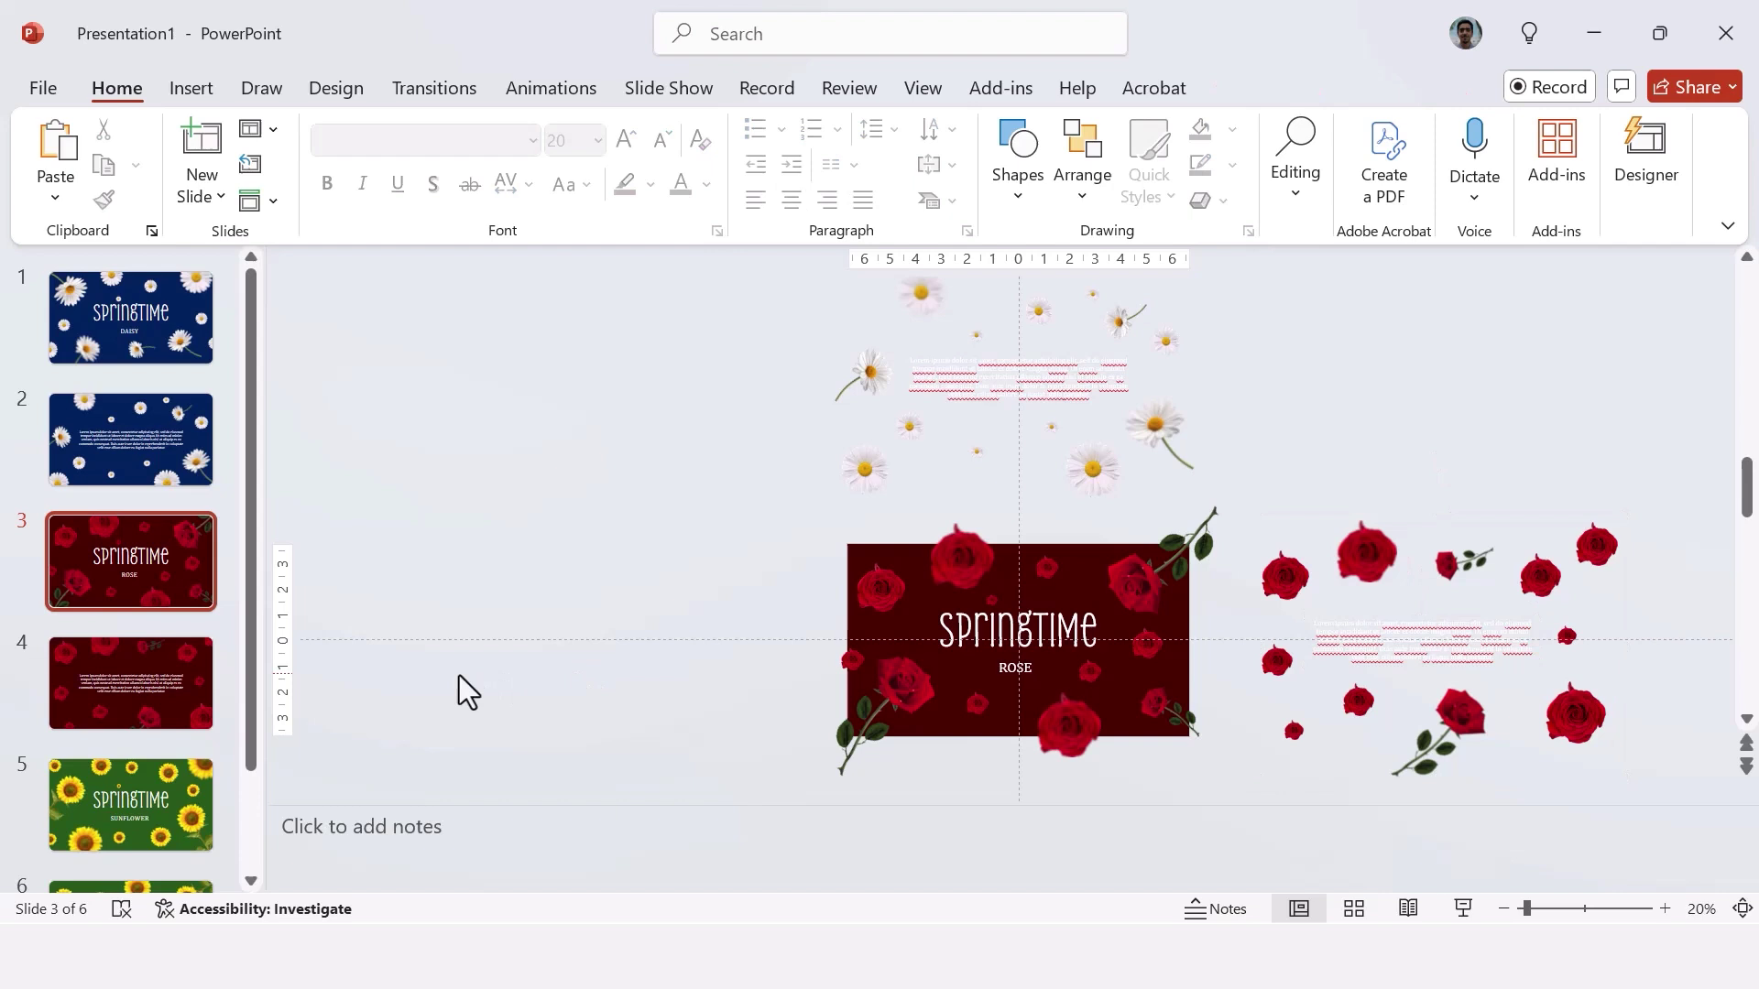
- Copy slide 4's on-slide rose group and paragraph onto slide 5 and place them directly above the slide
click(163, 680)
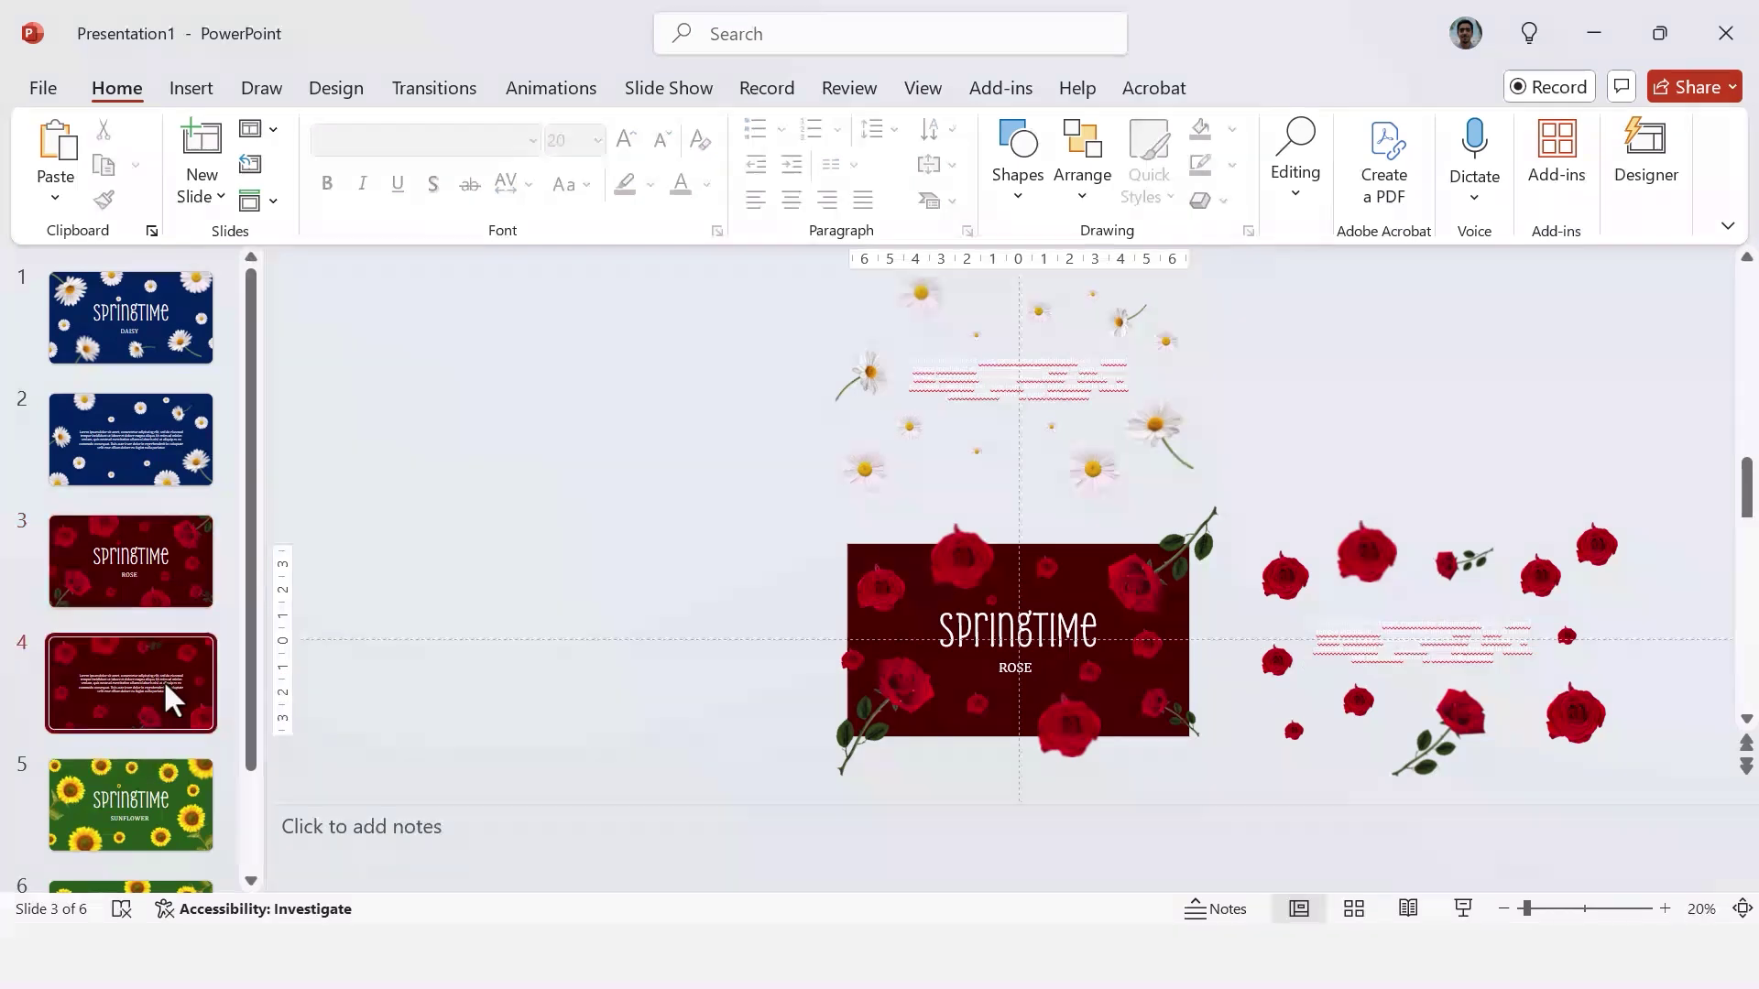
click(1003, 541)
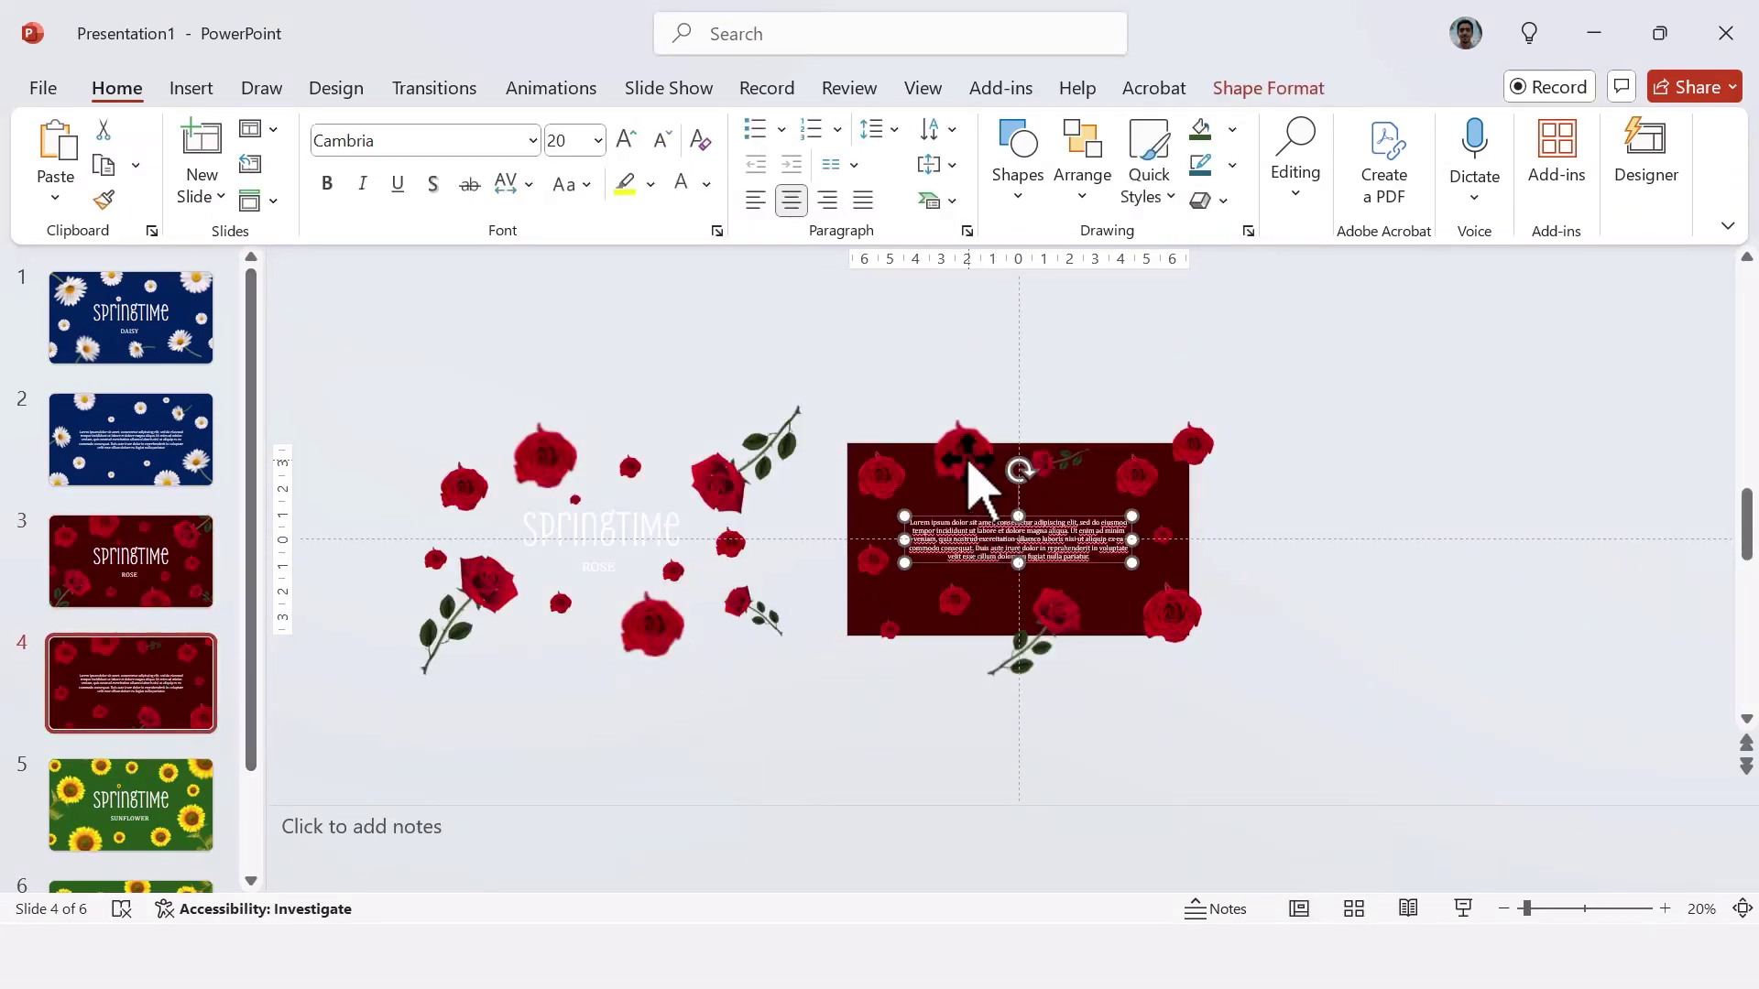
shift+click(967, 461)
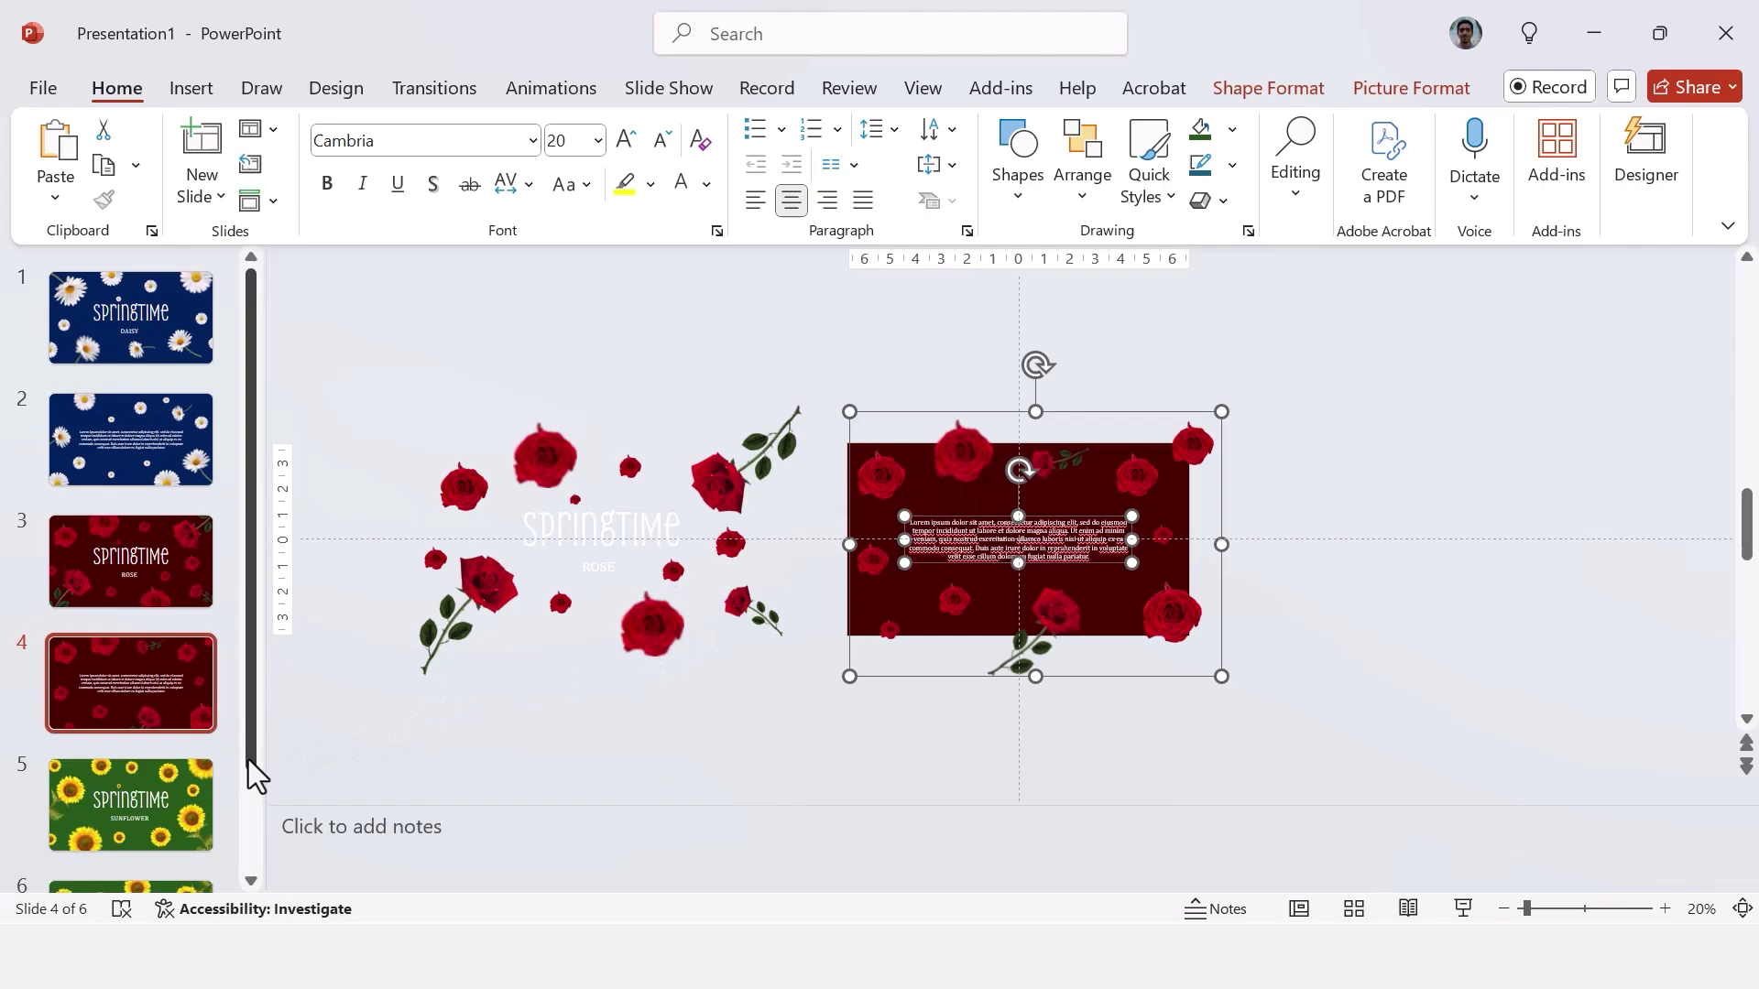
click(196, 781)
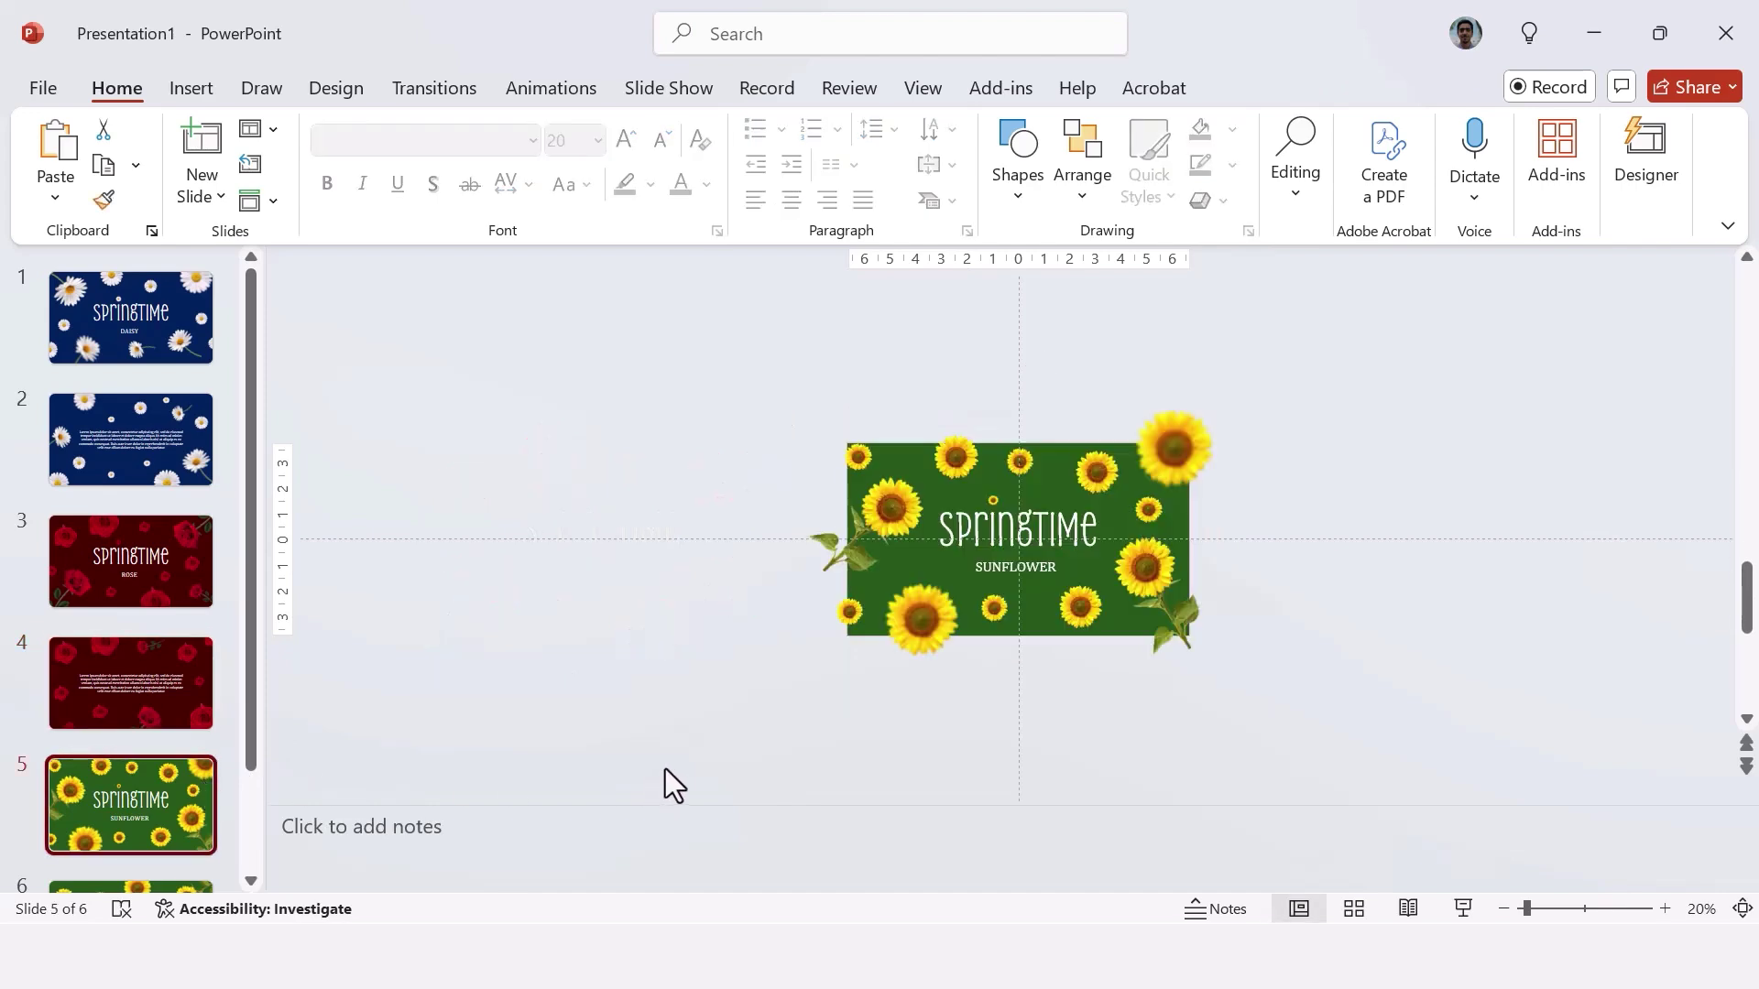
key(ctrl+v)
drag(1113, 676, 1115, 414)
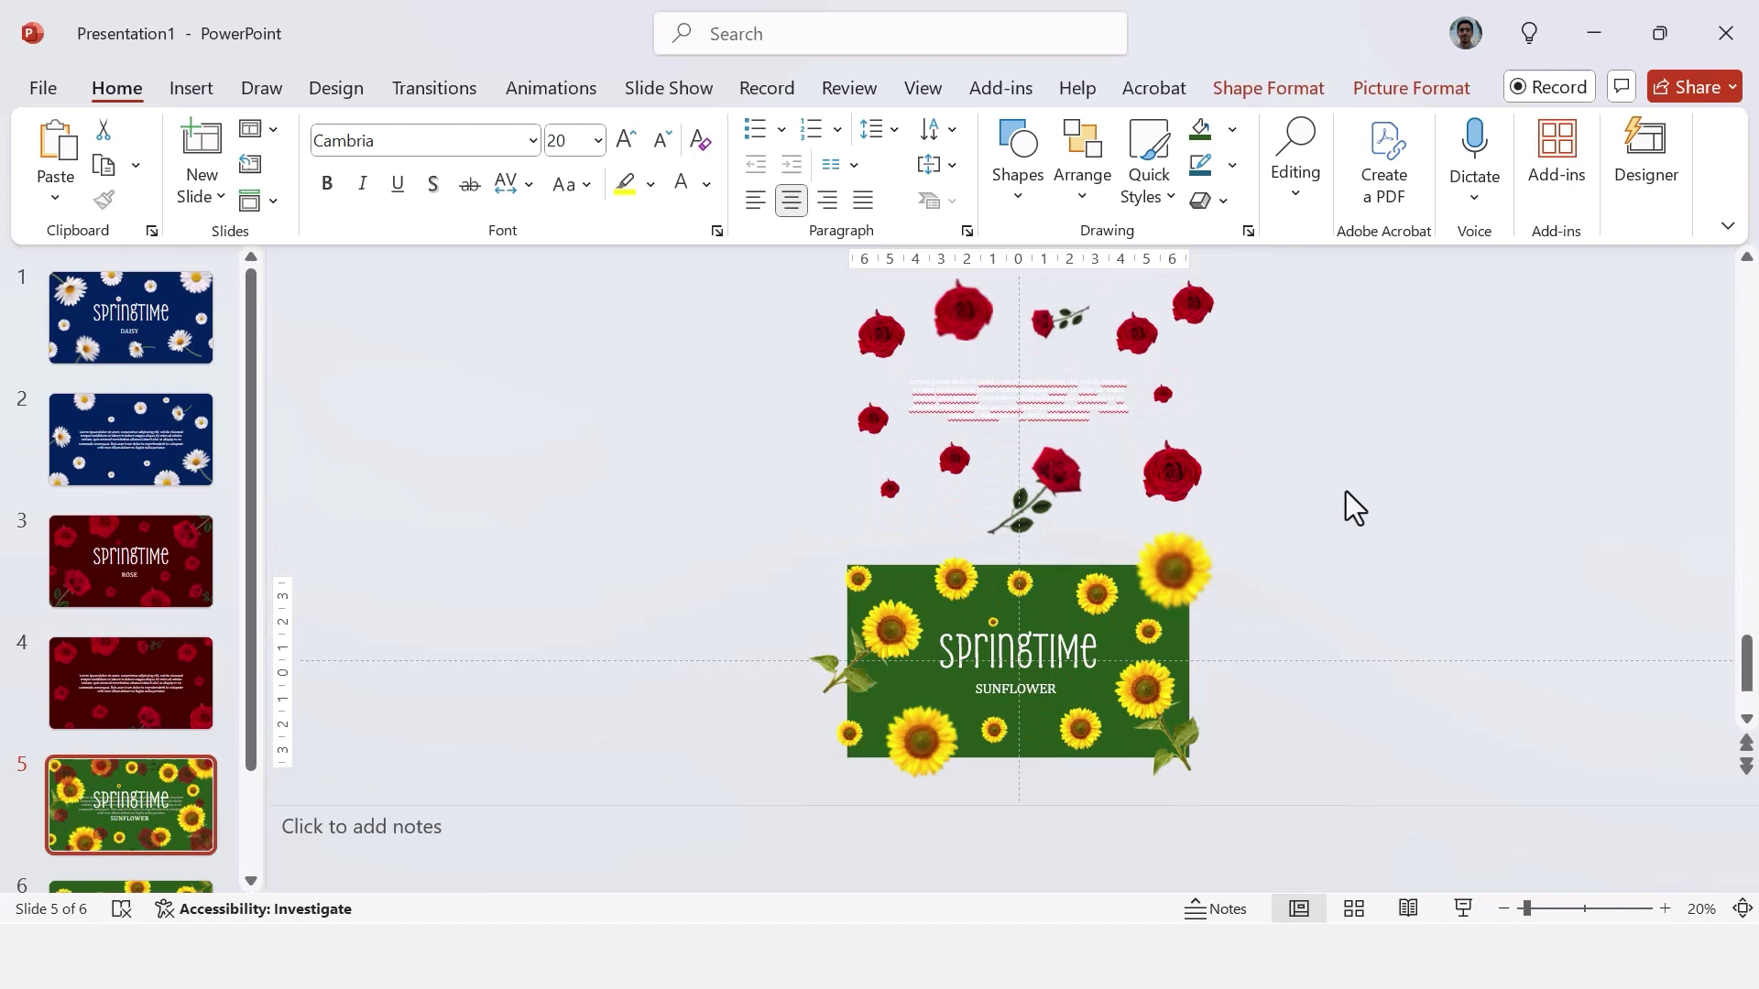
click(1346, 507)
- Copy slide 5's sunflower group and SPRINGTIME SUNFLOWER text onto slide 4 and place them directly below the slide
click(1185, 608)
click(1029, 693)
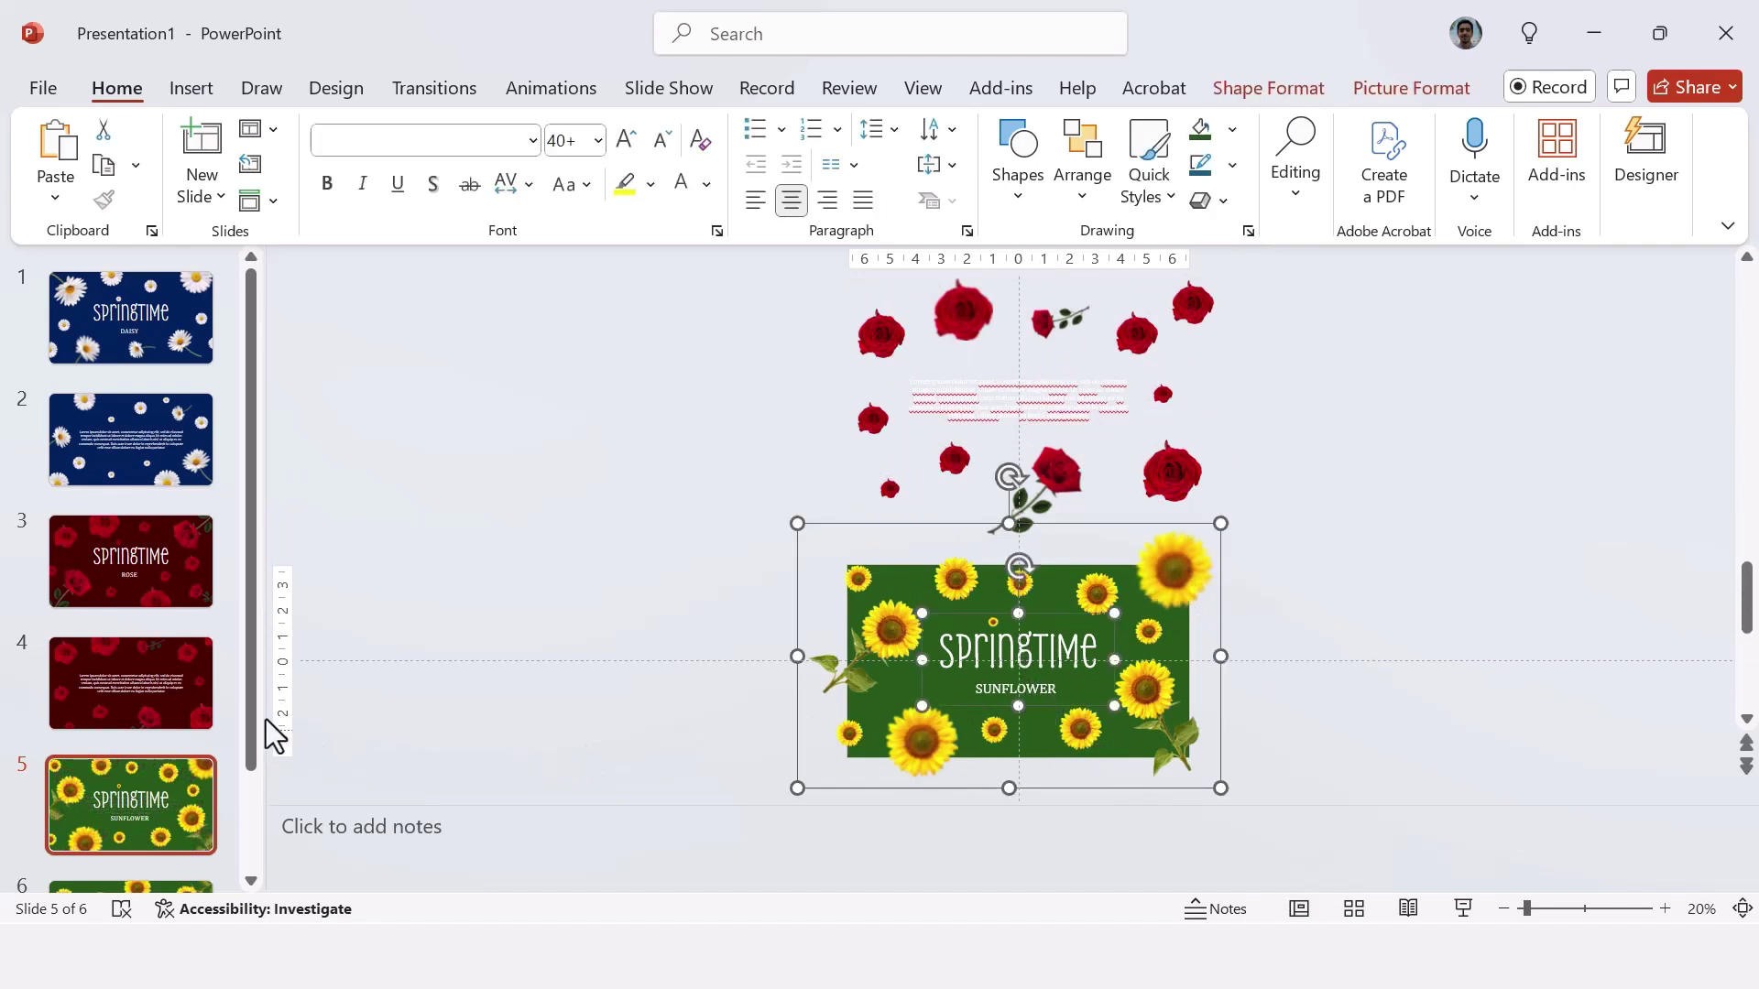
drag(196, 693, 696, 663)
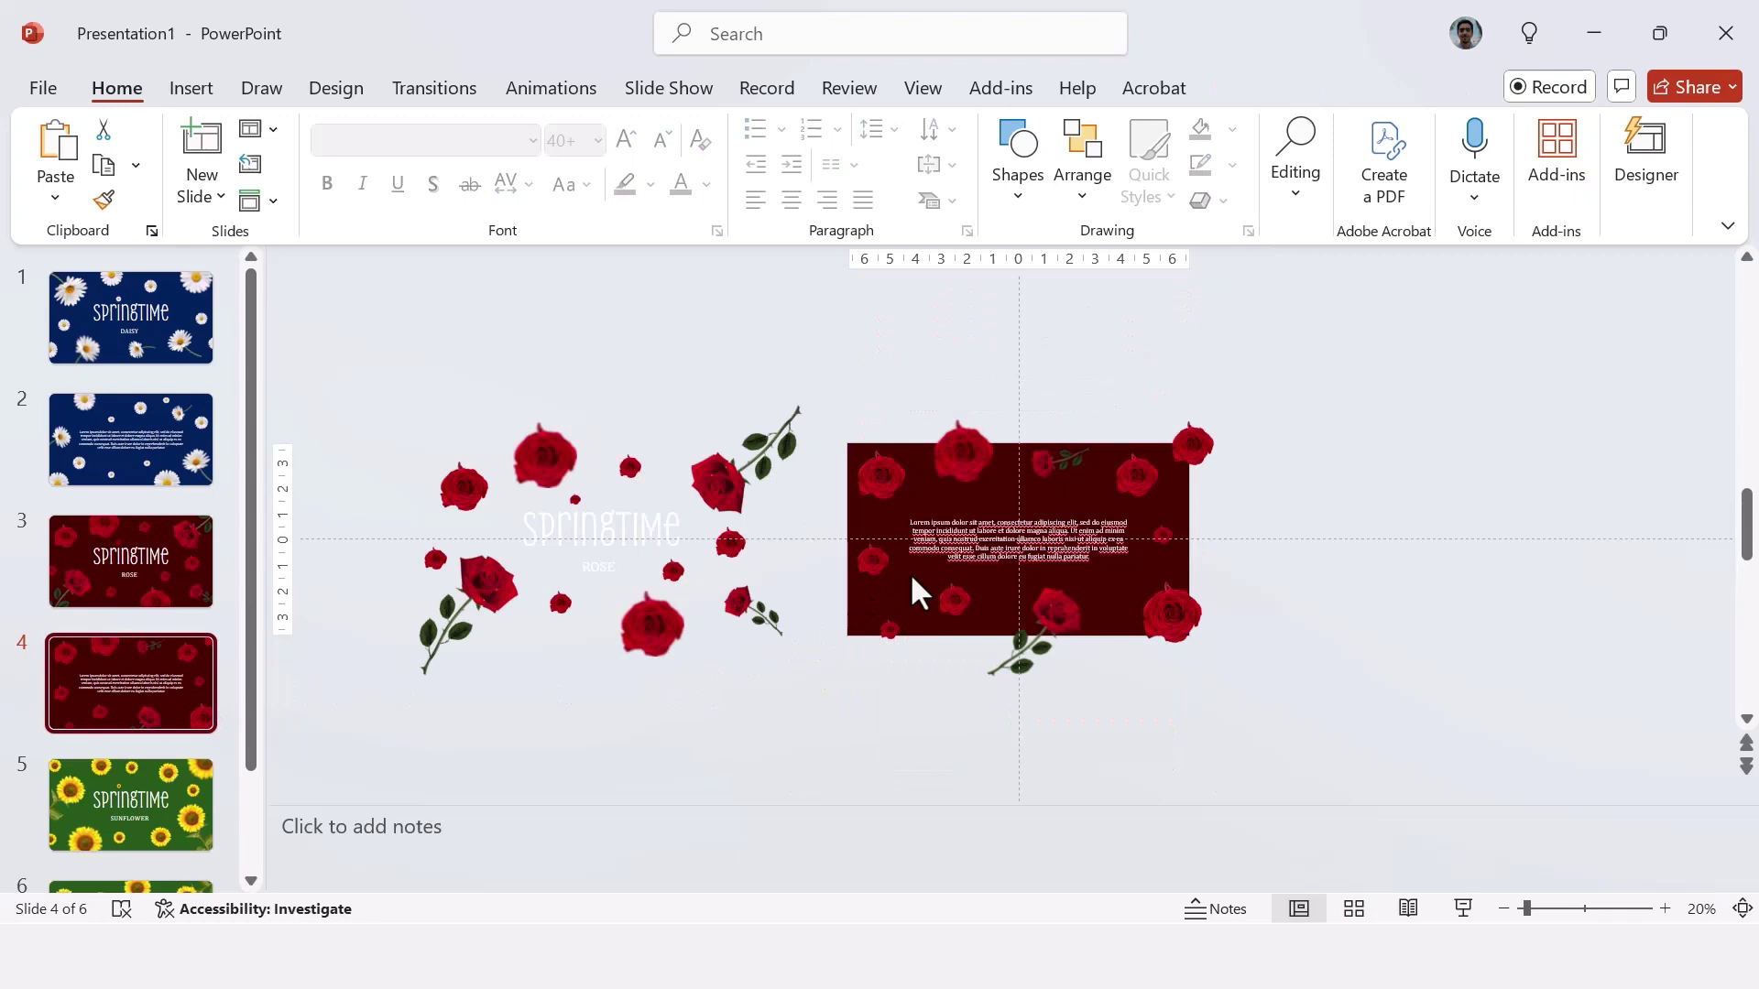
key(ctrl+v)
drag(1103, 397, 1107, 660)
scroll(1107, 655, down, 1)
click(1224, 610)
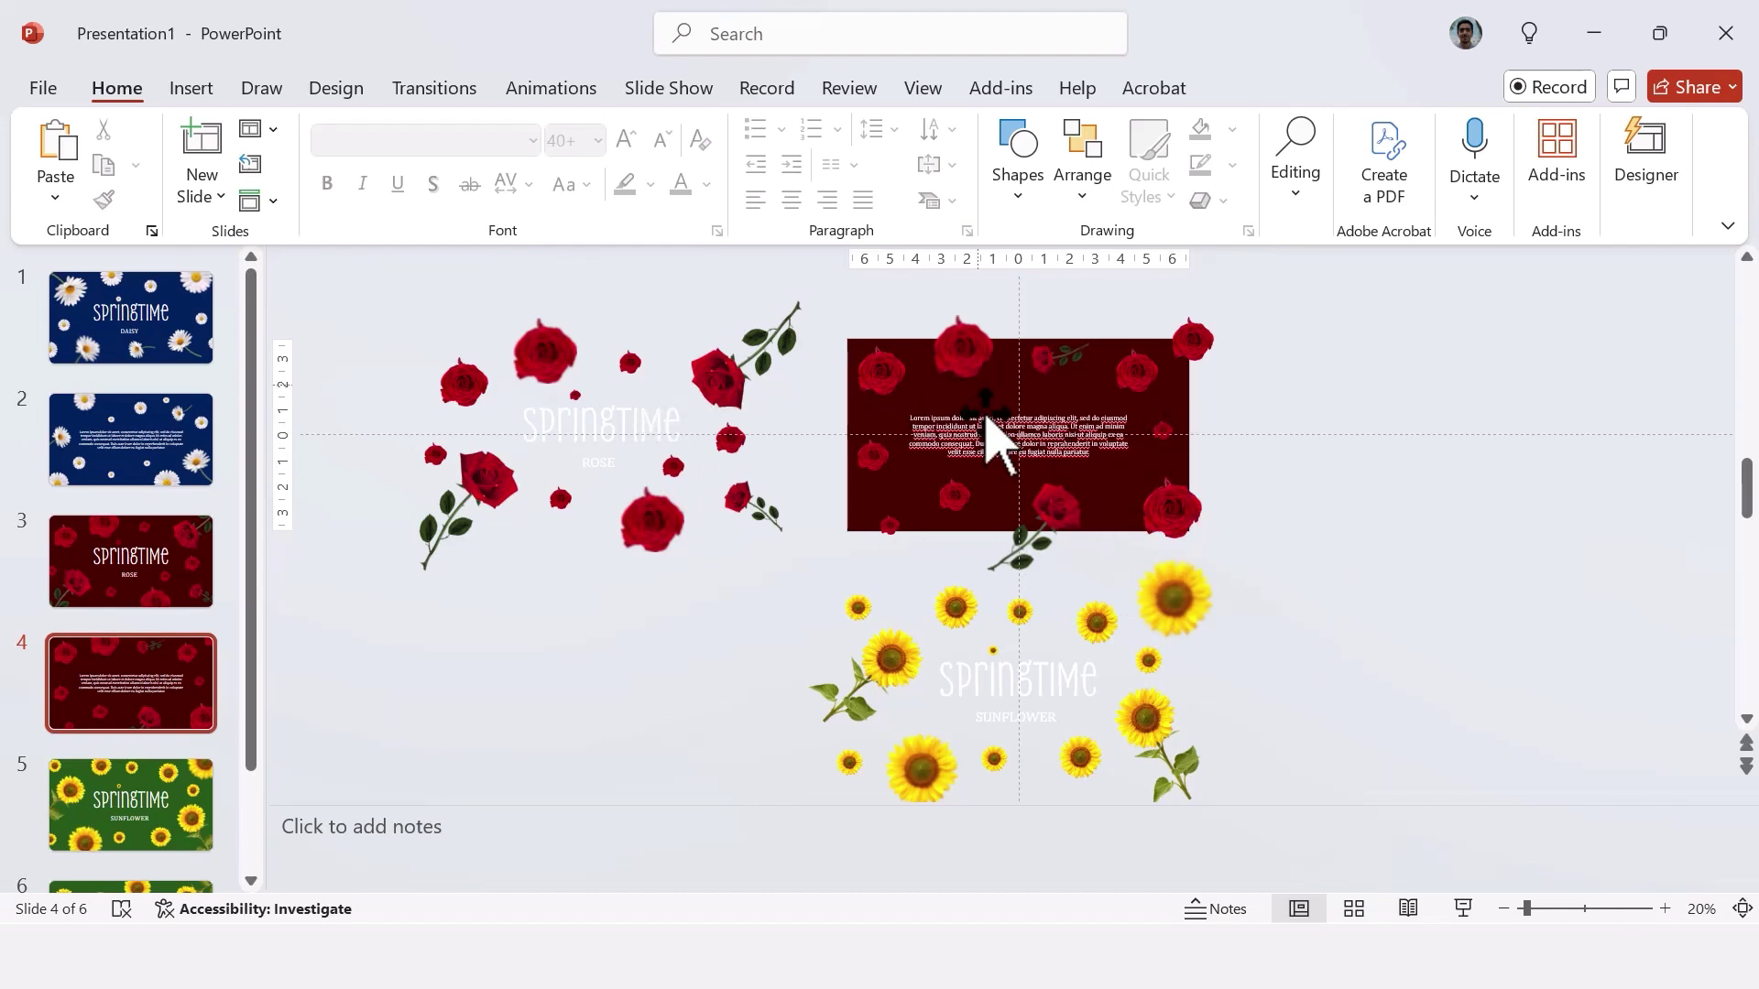
- Copy slide 5's sunflower group and SPRINGTIME SUNFLOWER text onto slide 6 and place them off the slide, to its left
click(962, 367)
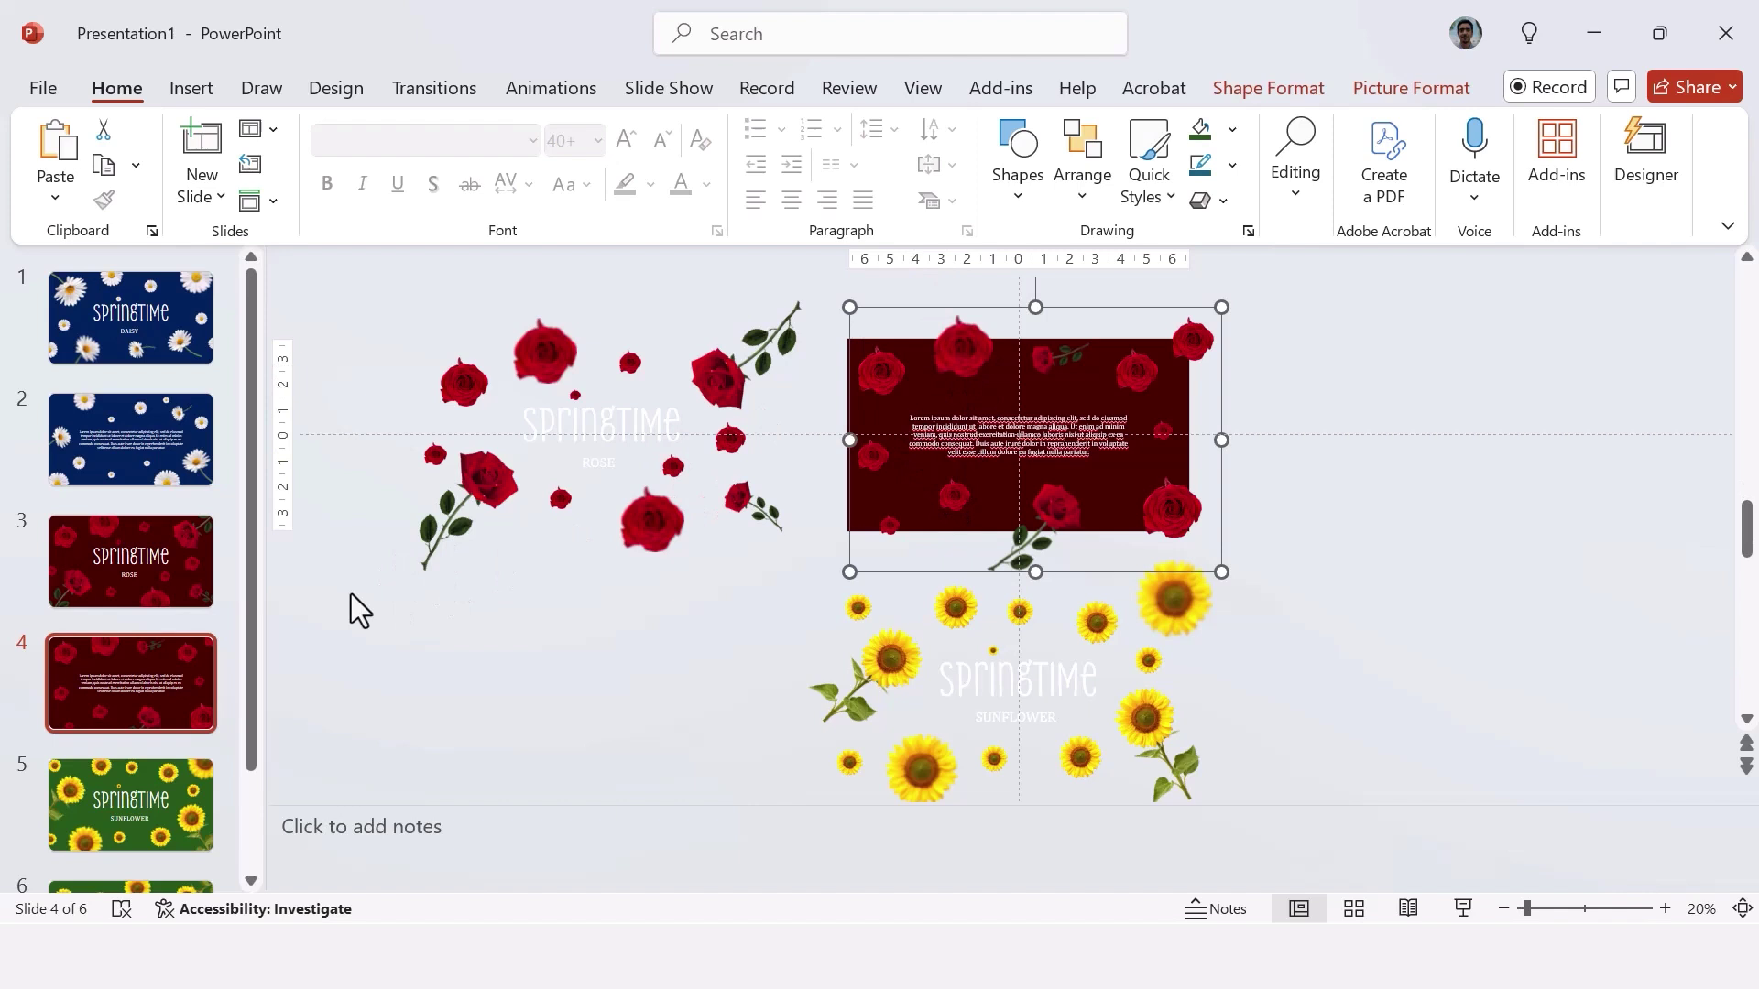
click(144, 770)
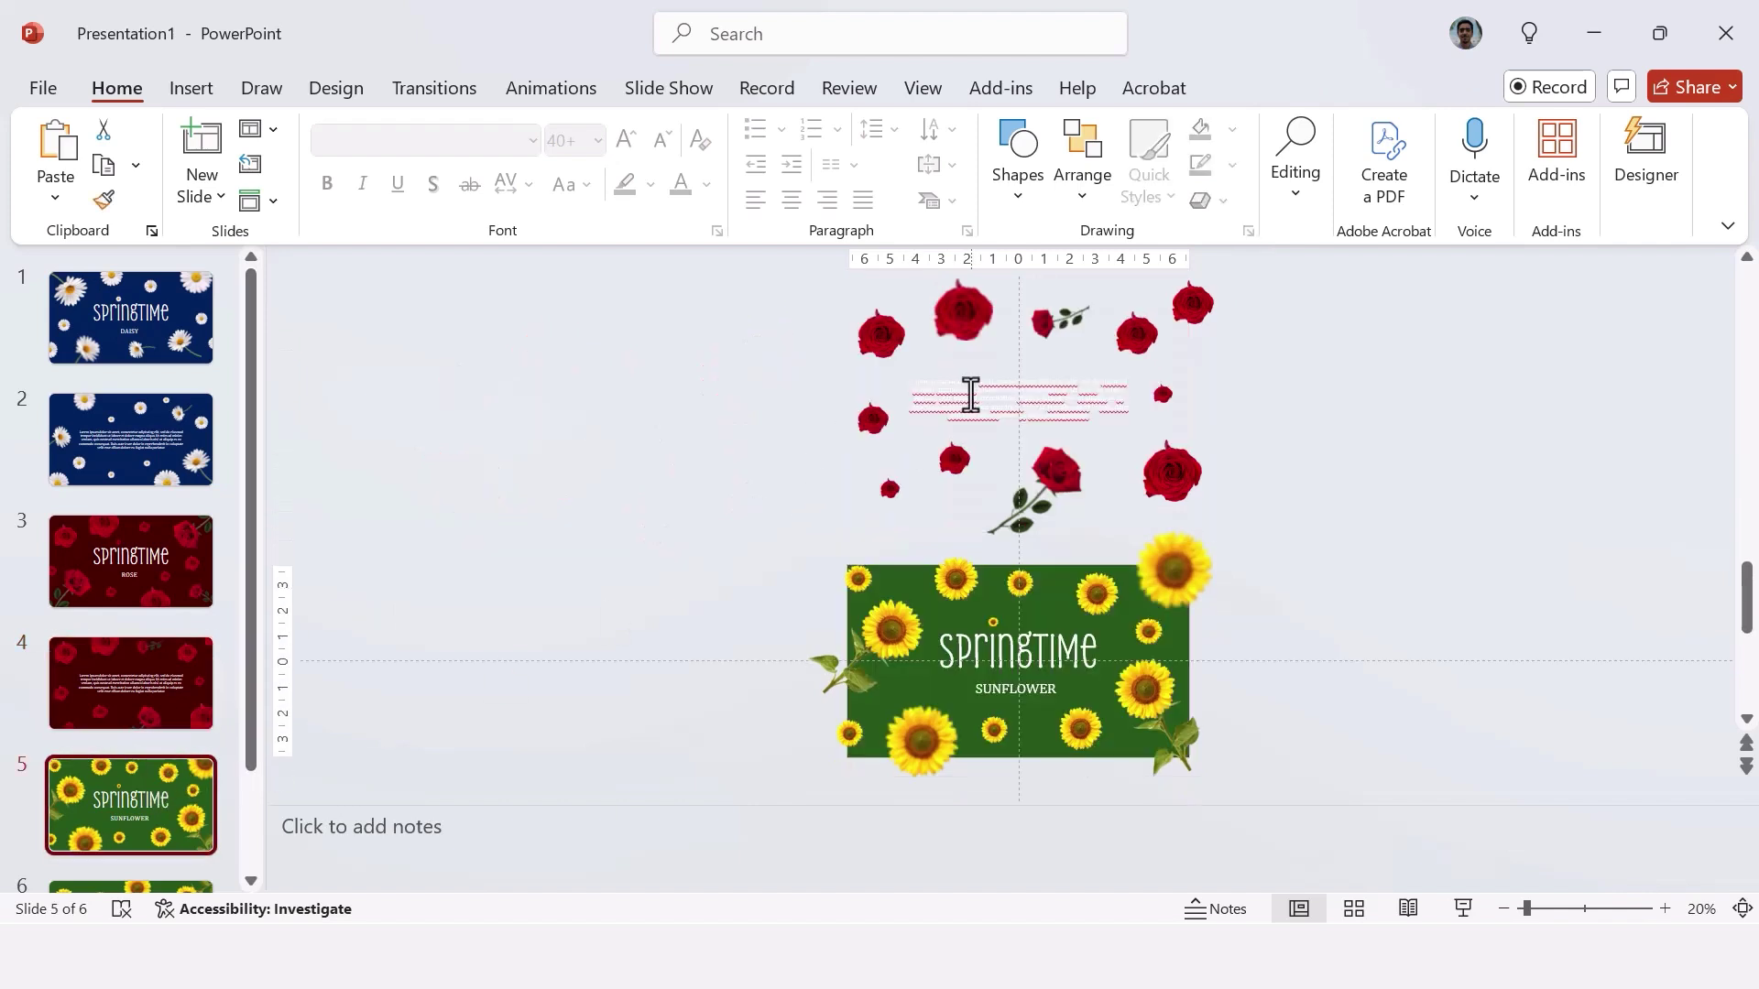
click(884, 661)
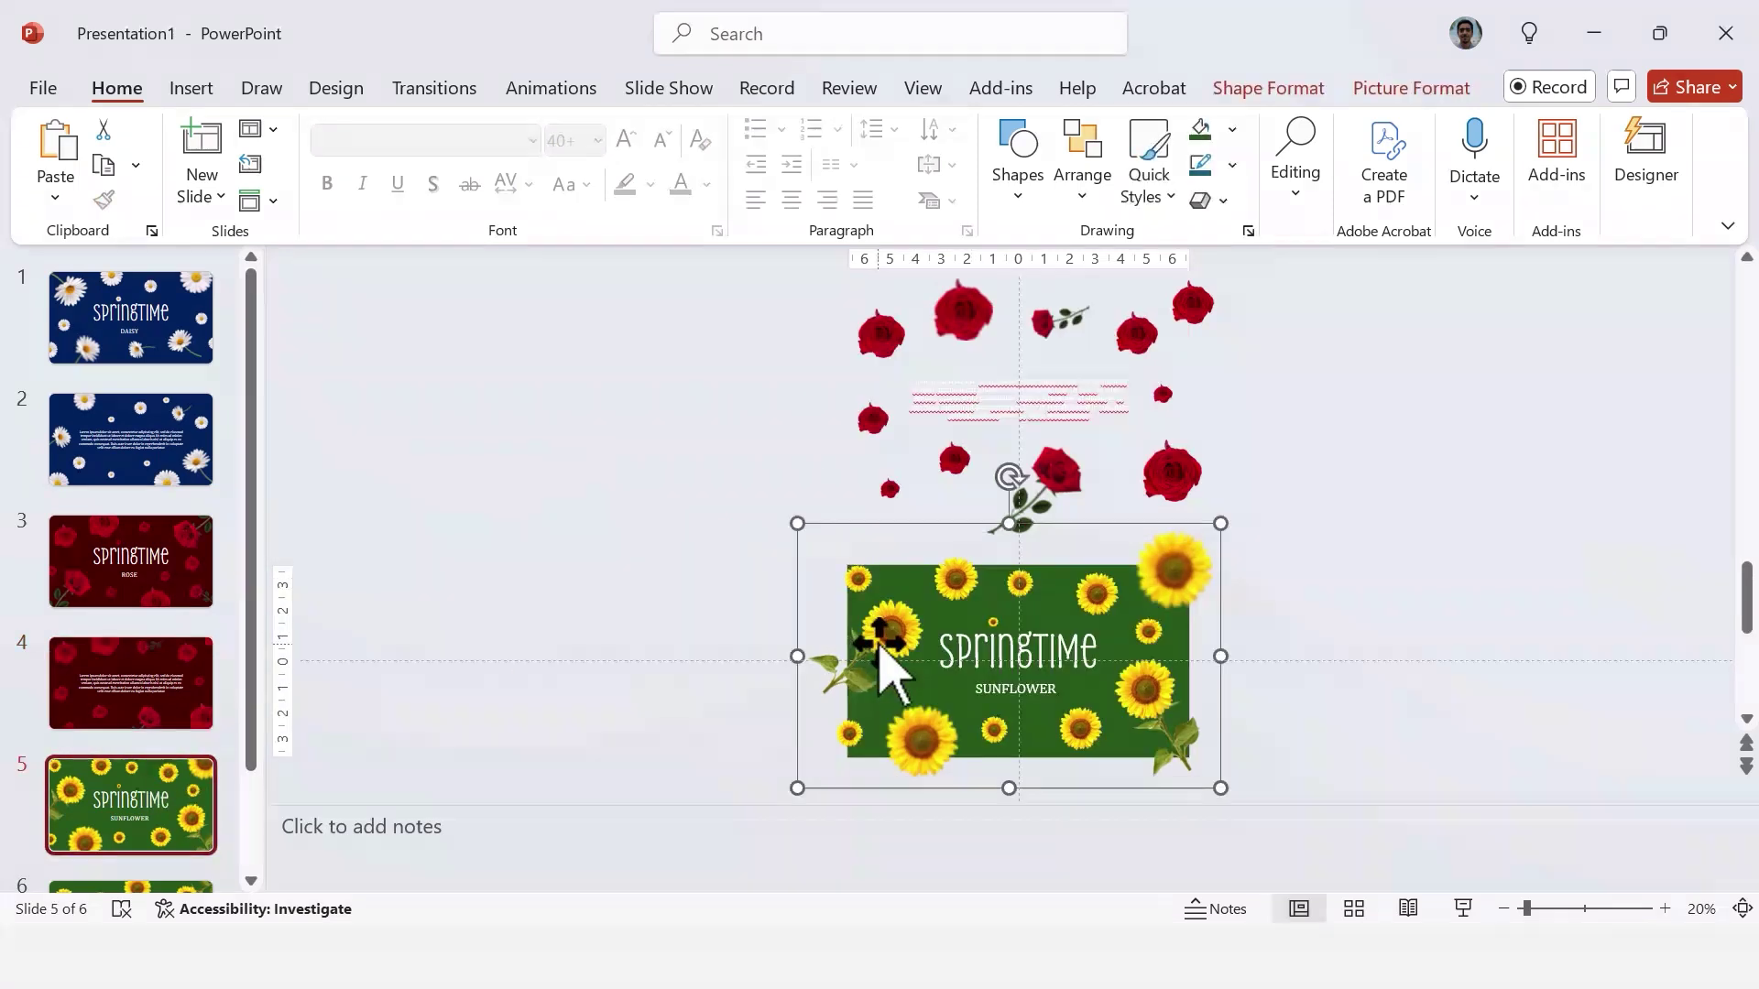
click(1033, 685)
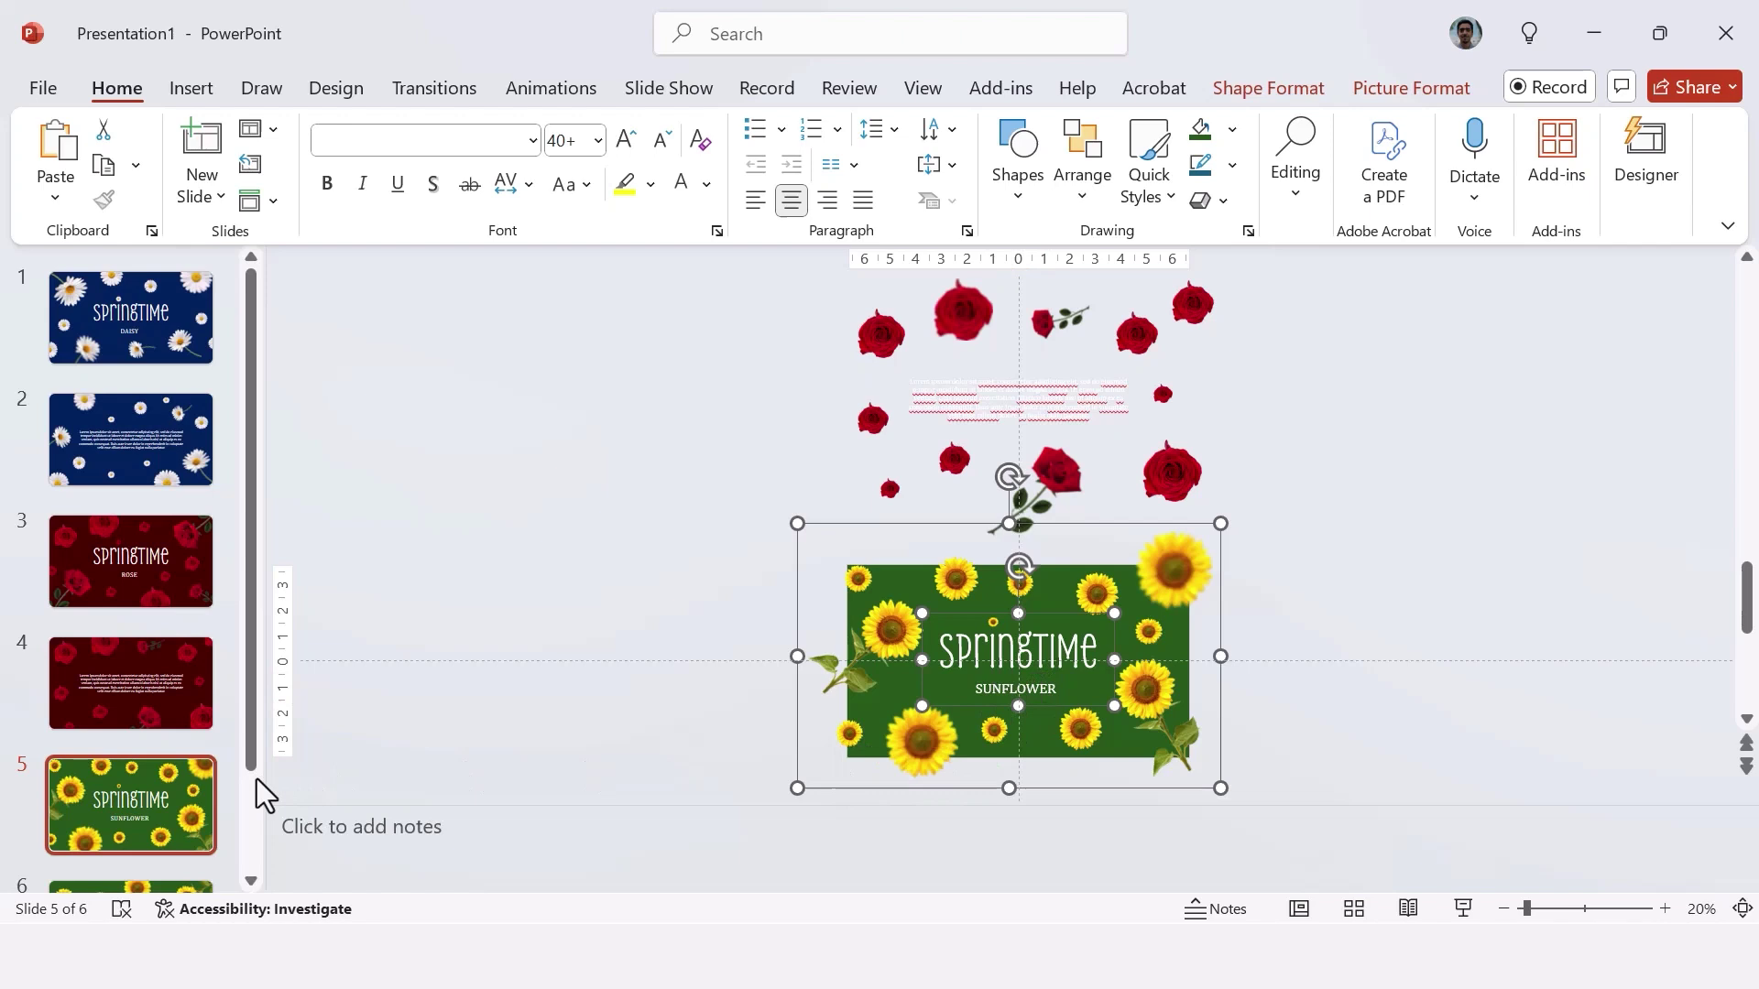
click(180, 774)
click(143, 845)
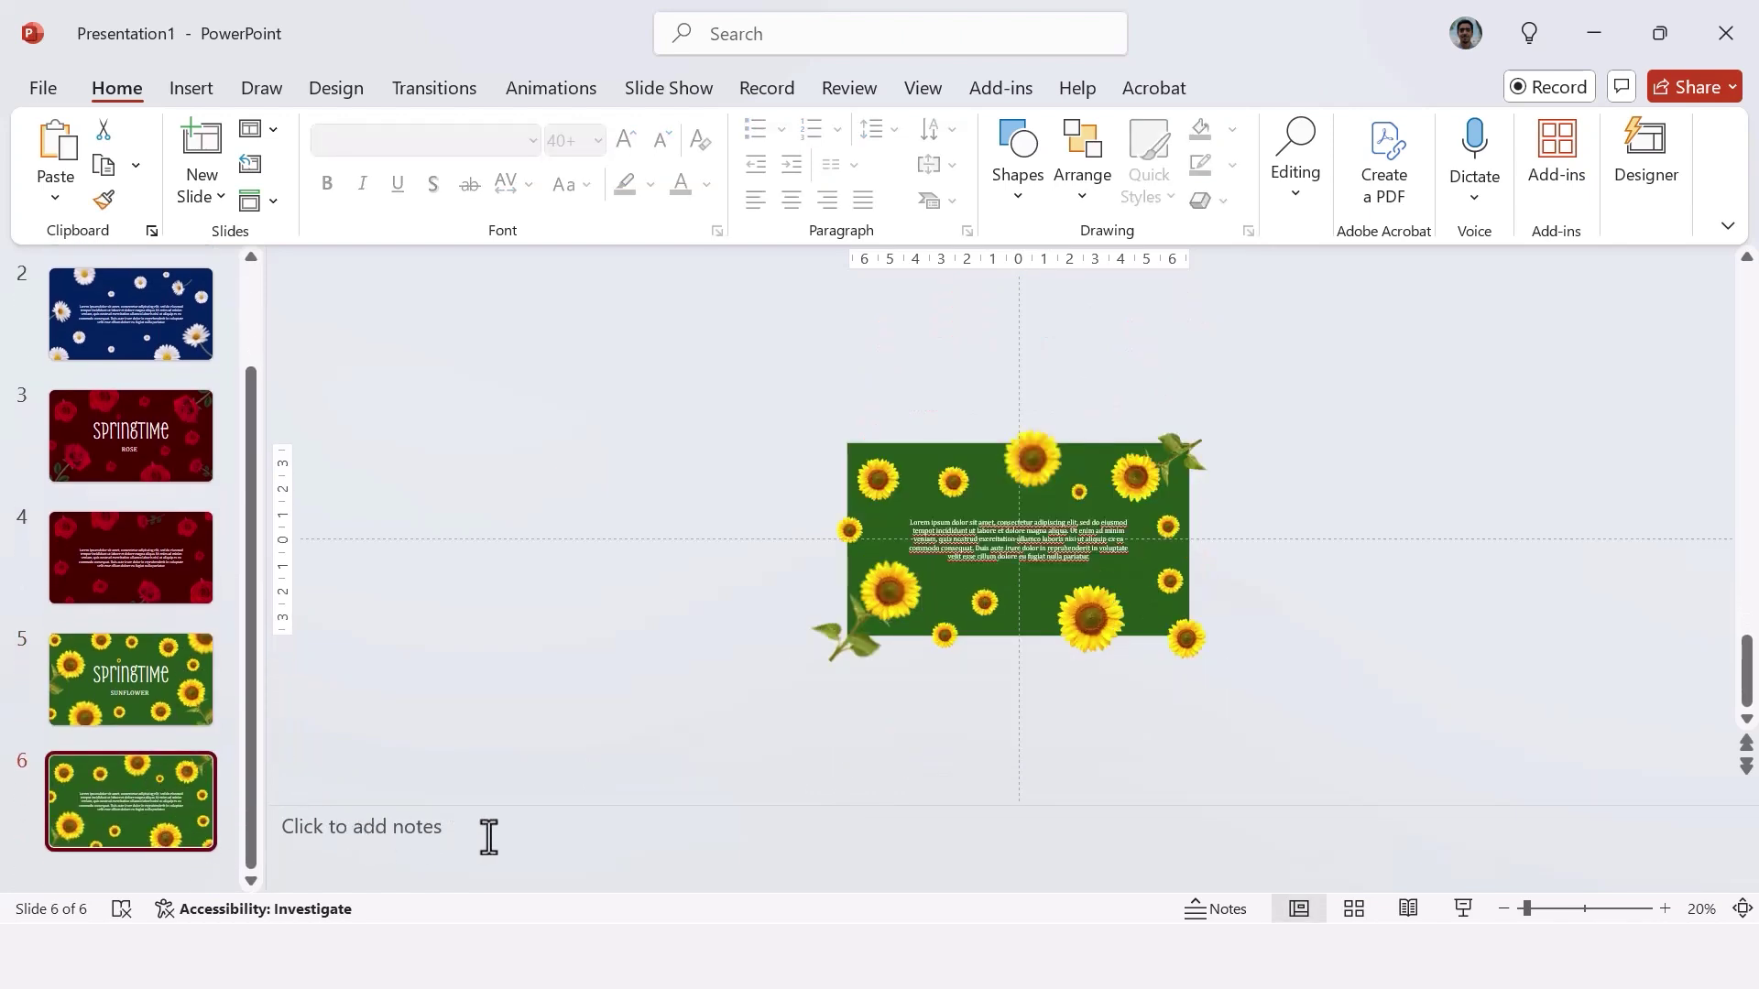
key(ctrl+v)
drag(1139, 668, 733, 684)
- Copy slide 6's on-slide sunflower group and paragraph onto slide 5 and place them off the slide, to its right
click(1061, 551)
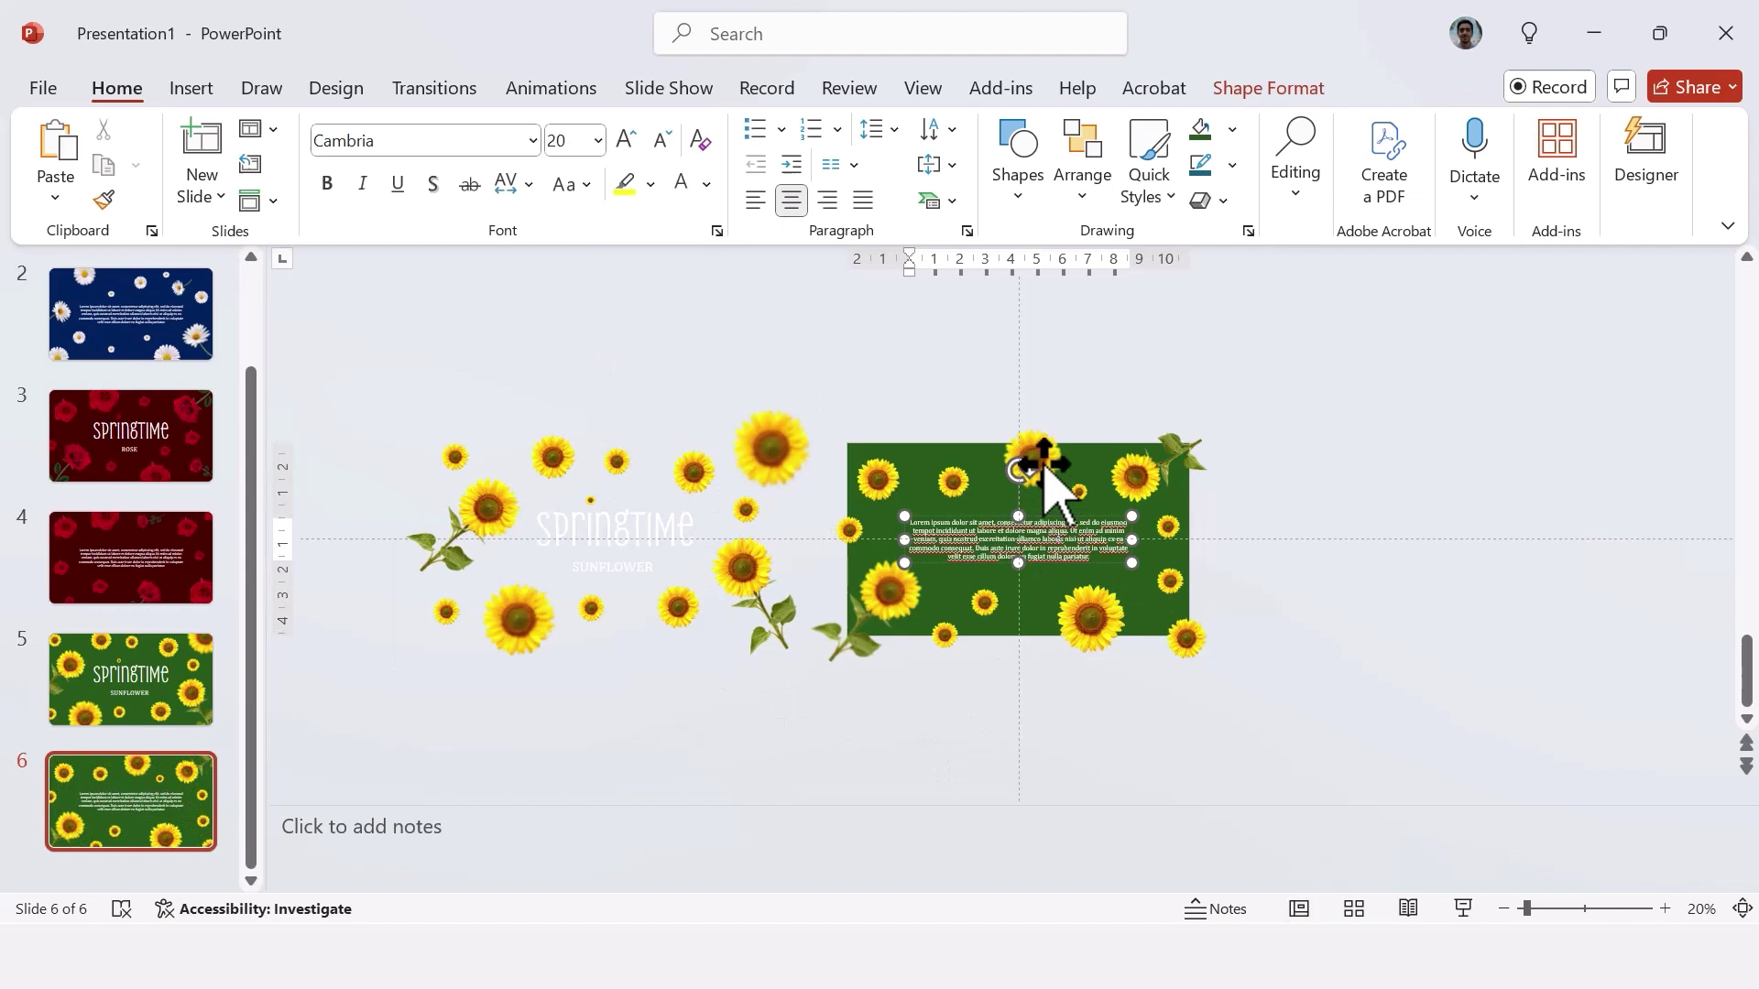
shift+click(1044, 451)
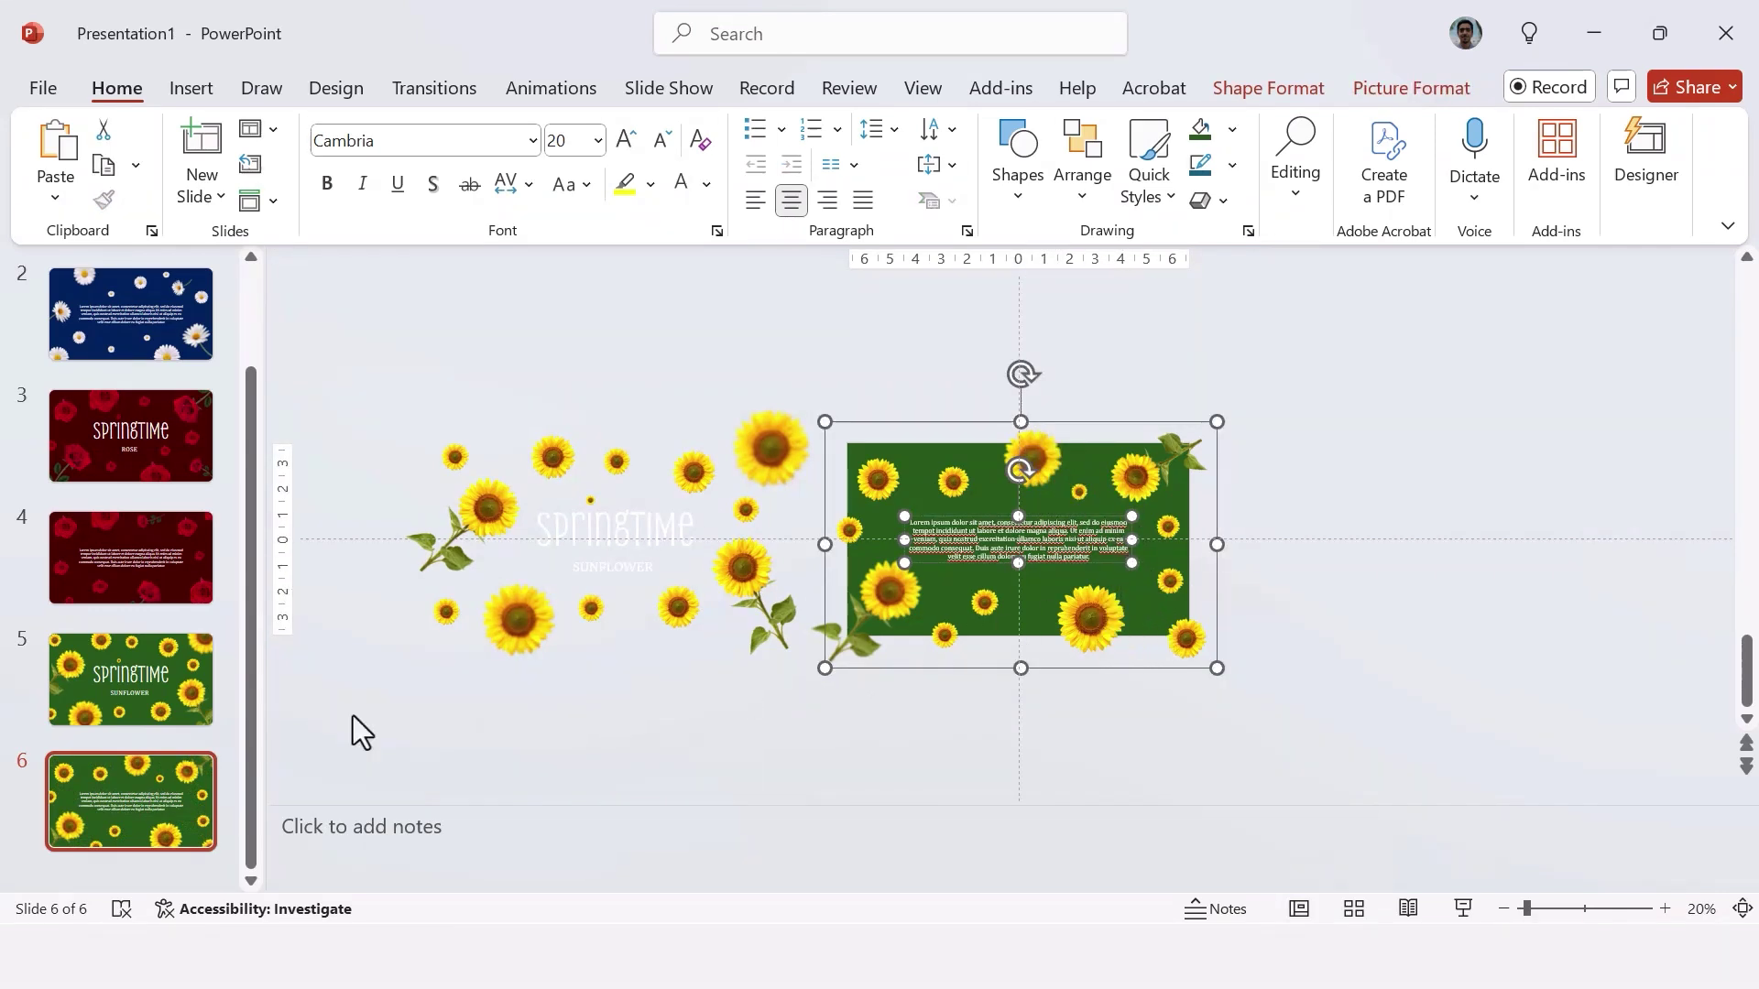
click(137, 693)
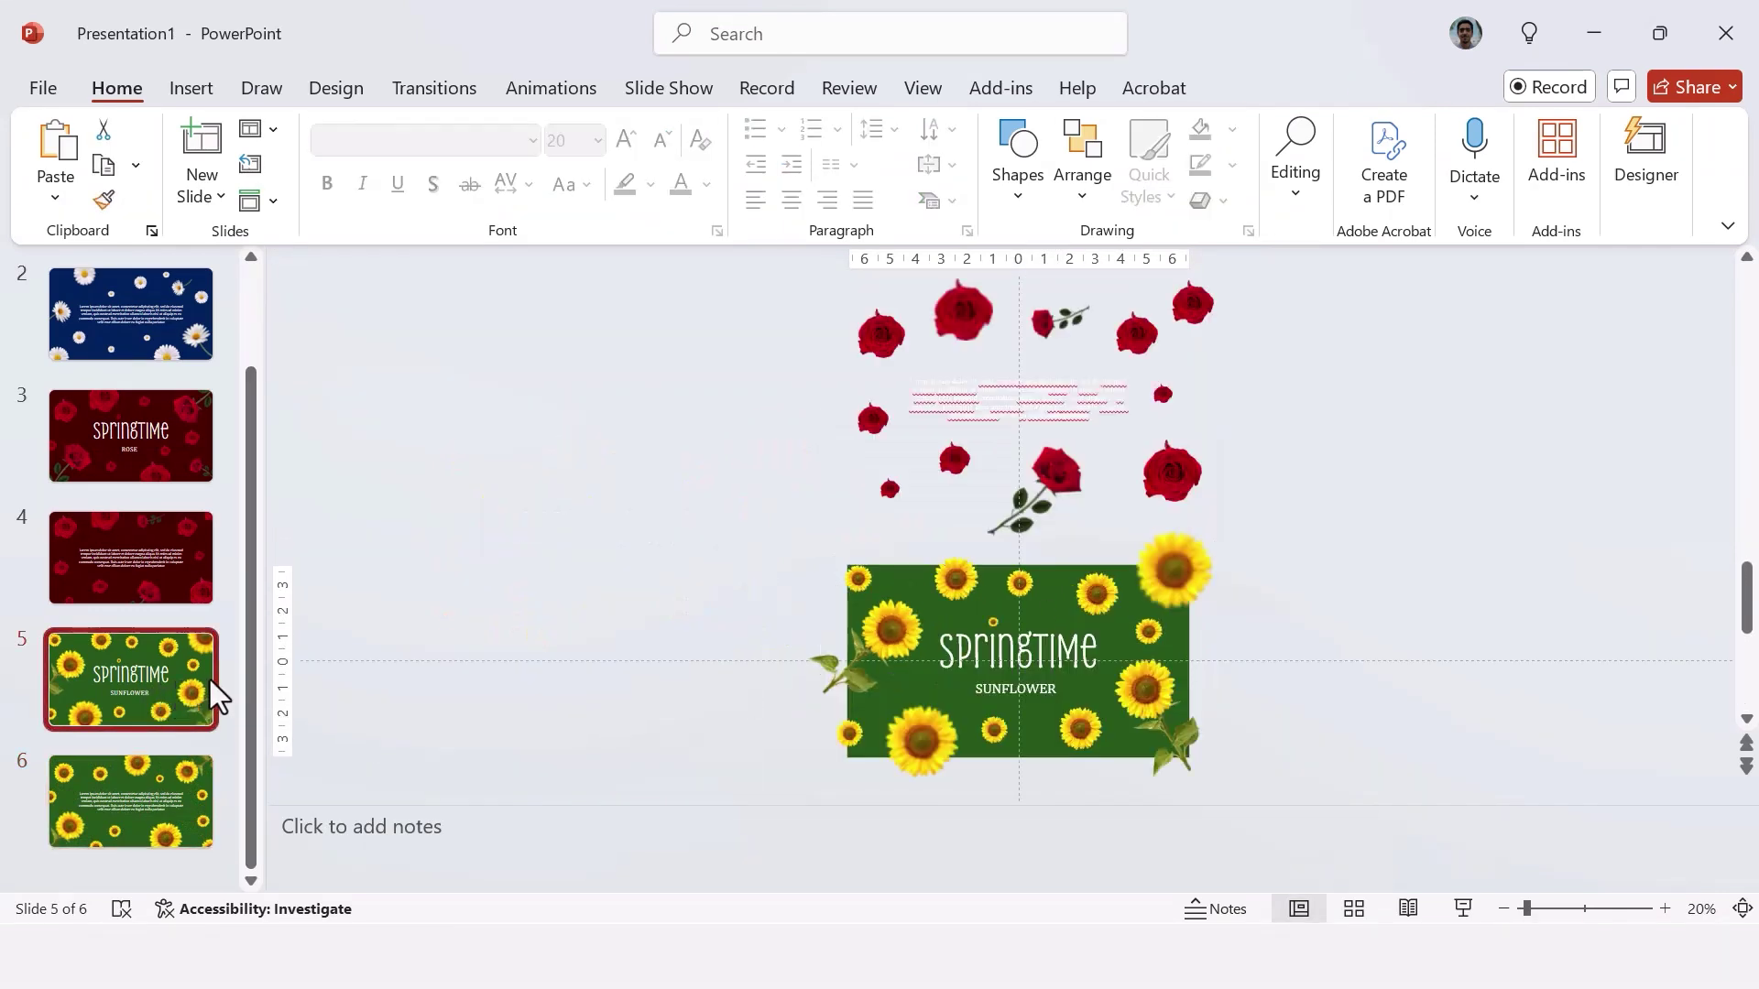
key(ctrl+v)
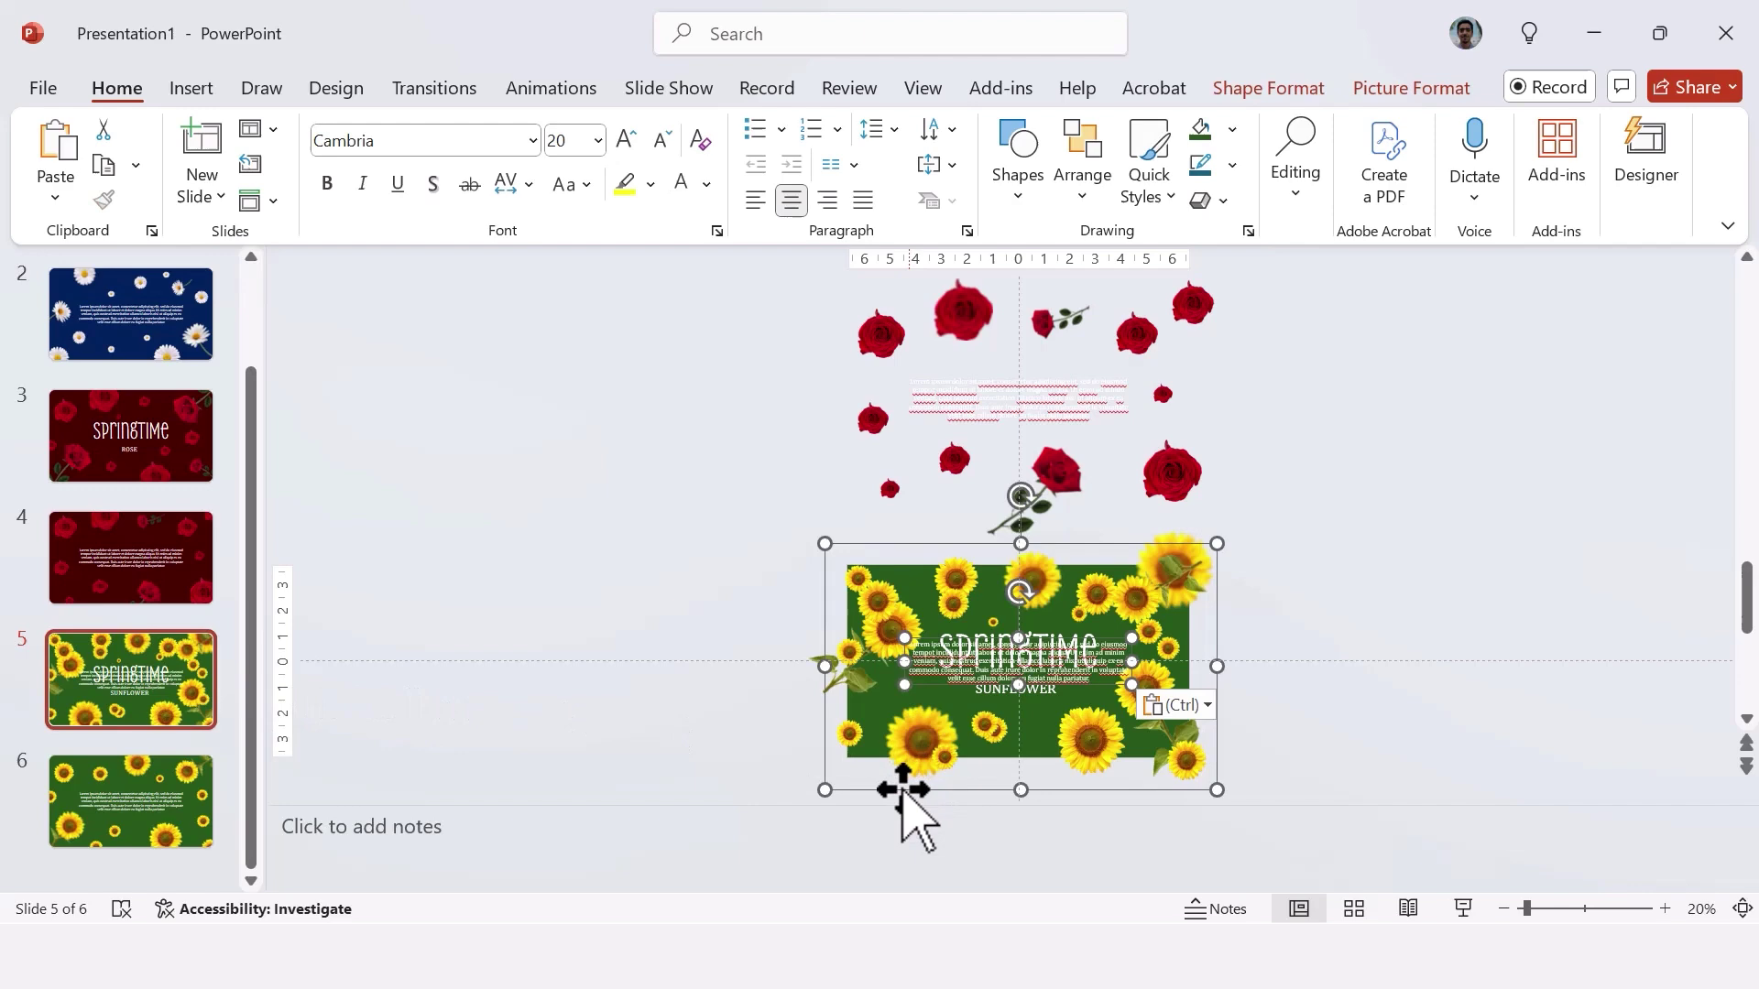
drag(895, 811, 1291, 778)
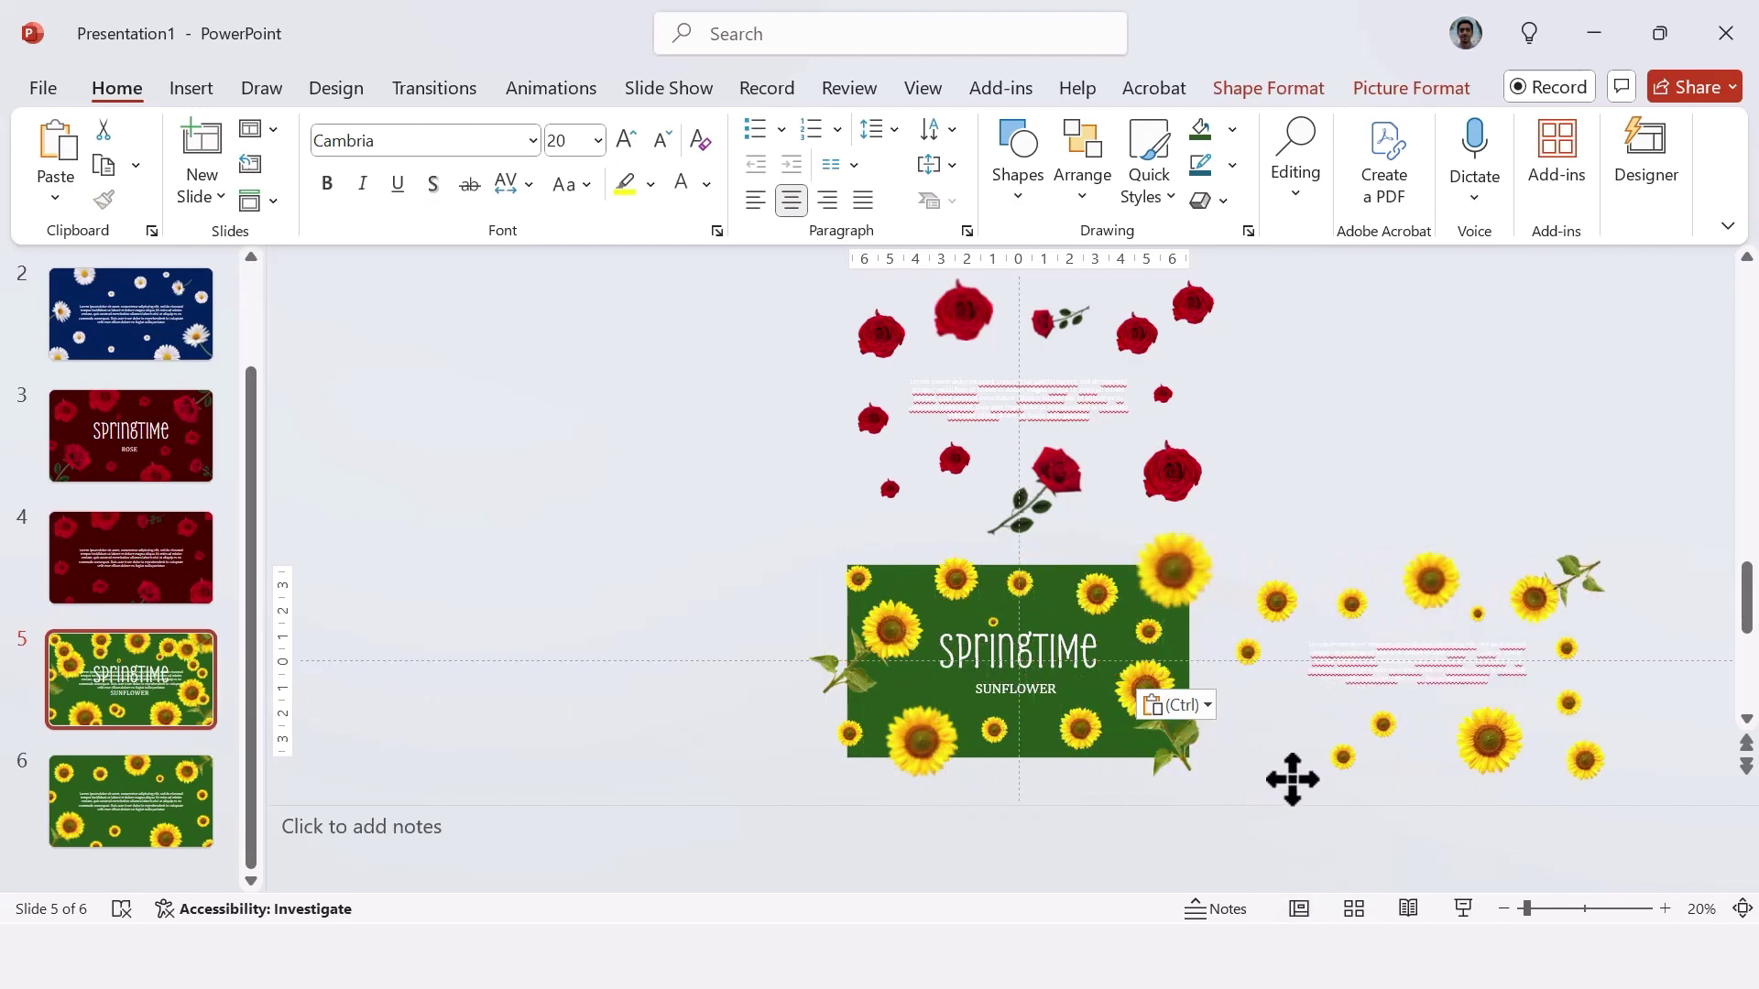
click(504, 658)
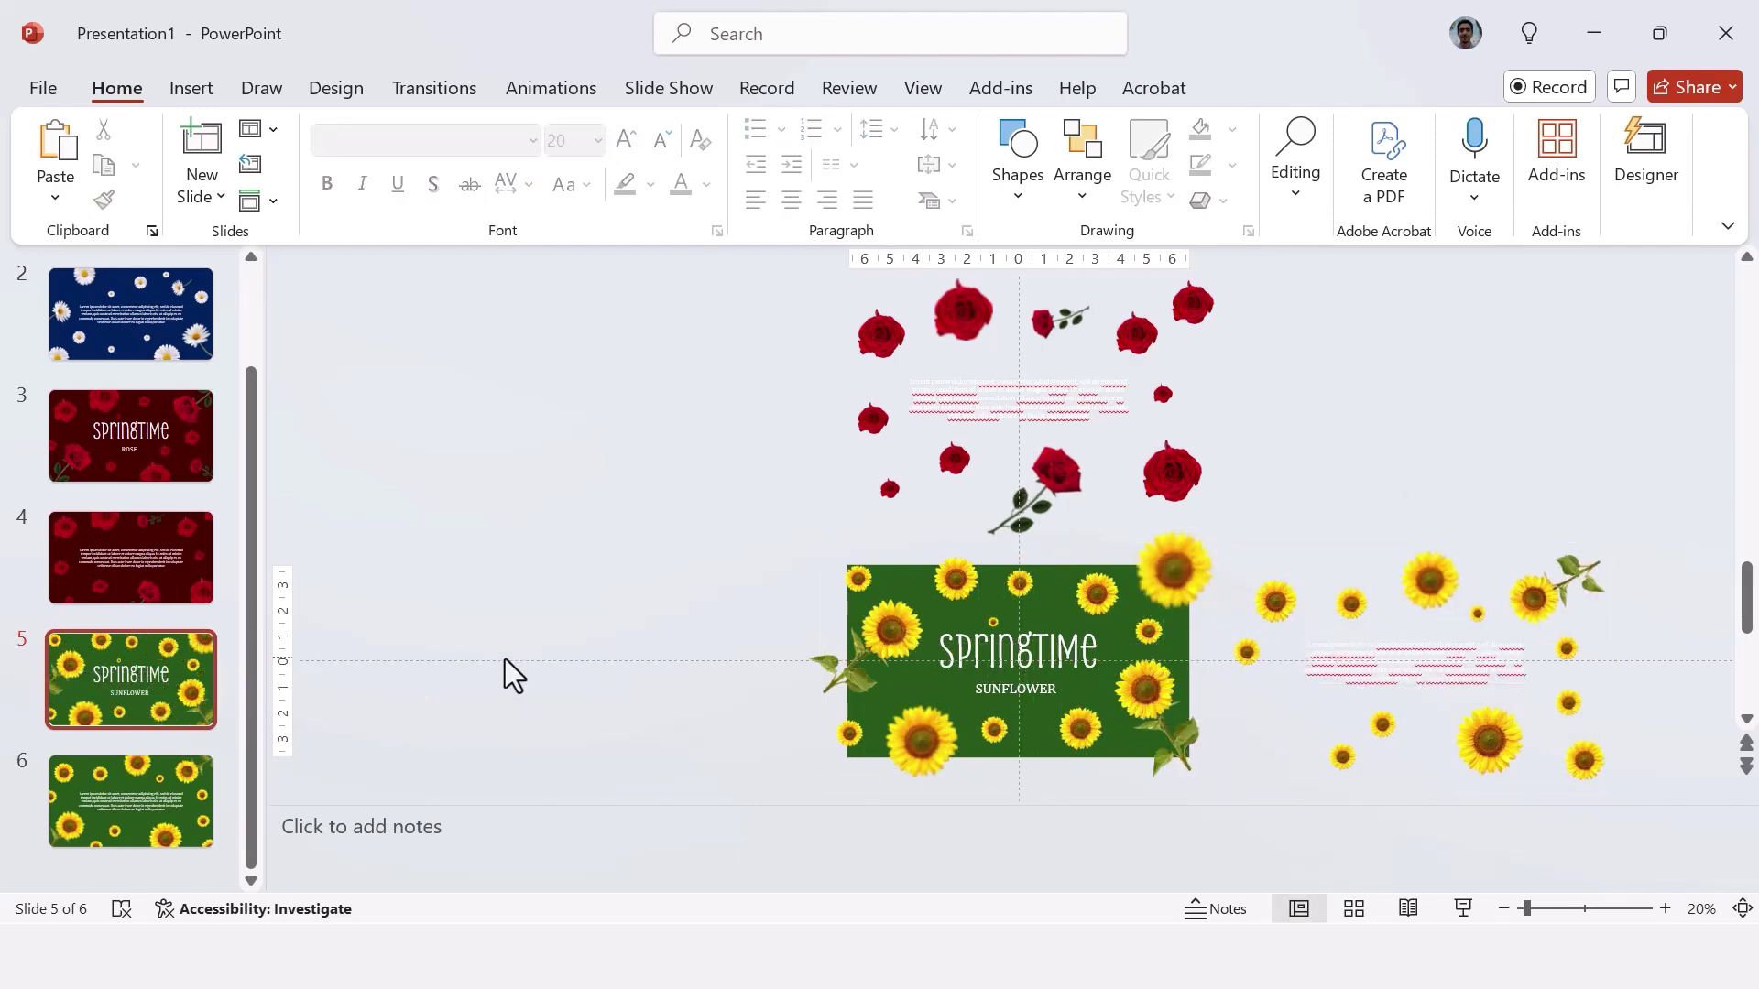
click(126, 784)
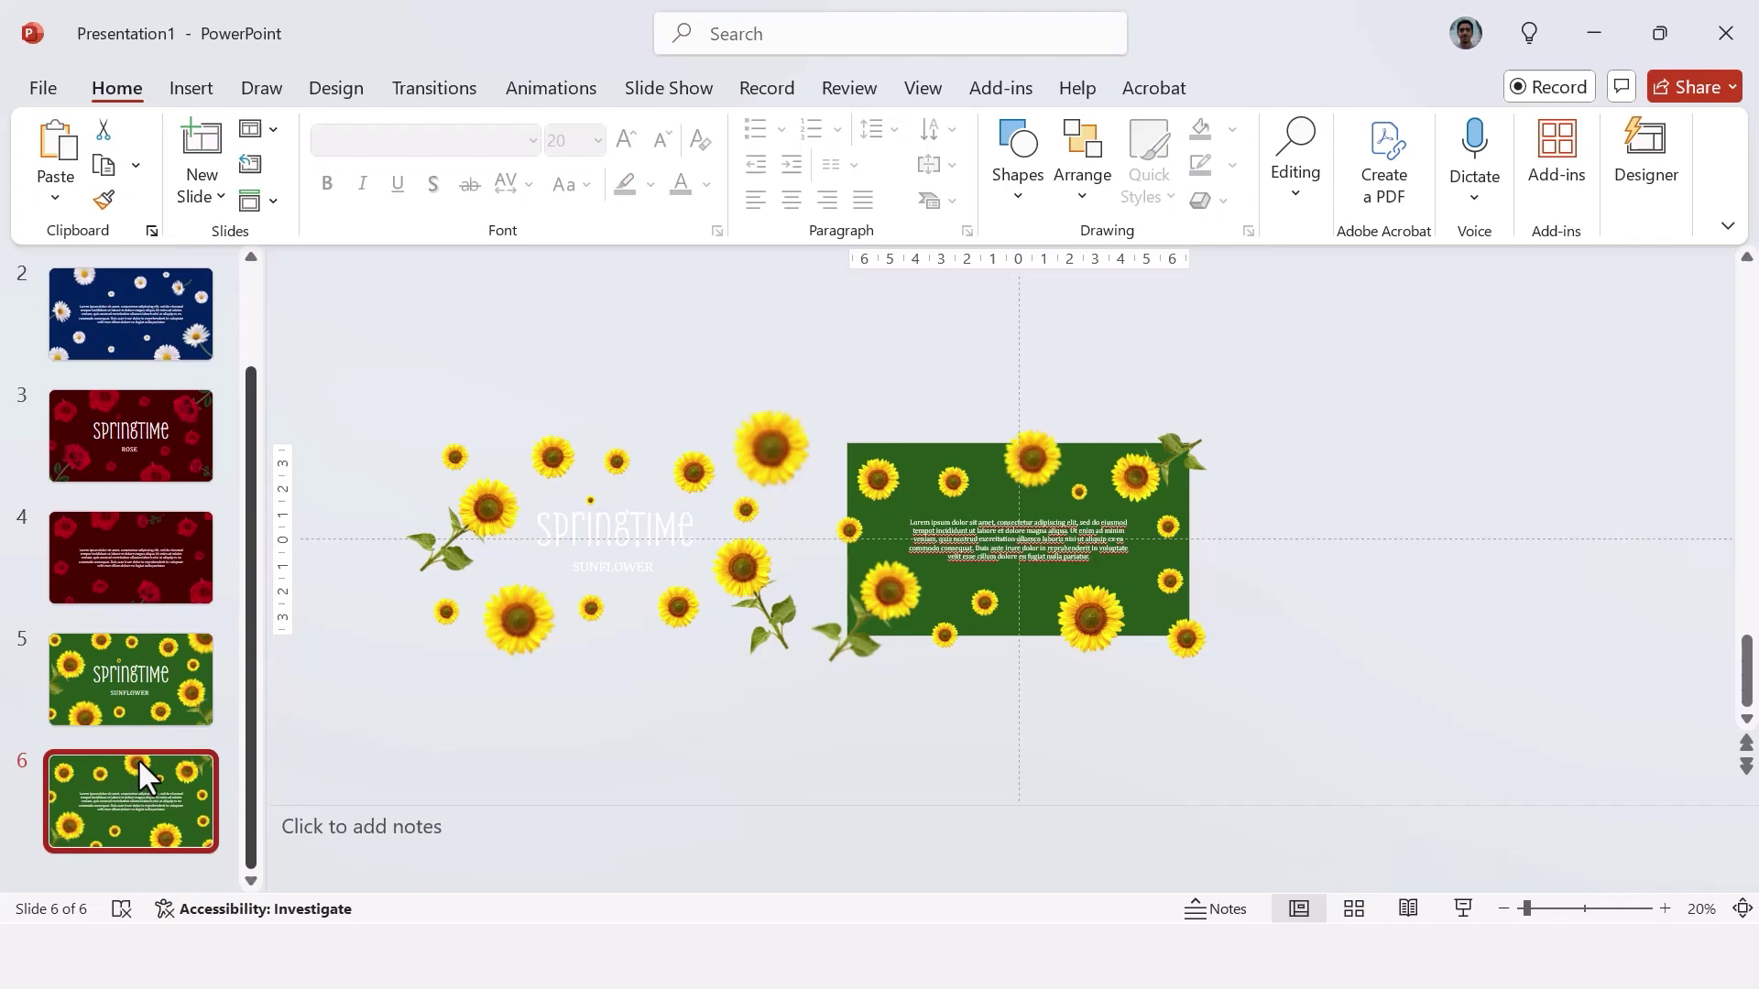
click(164, 591)
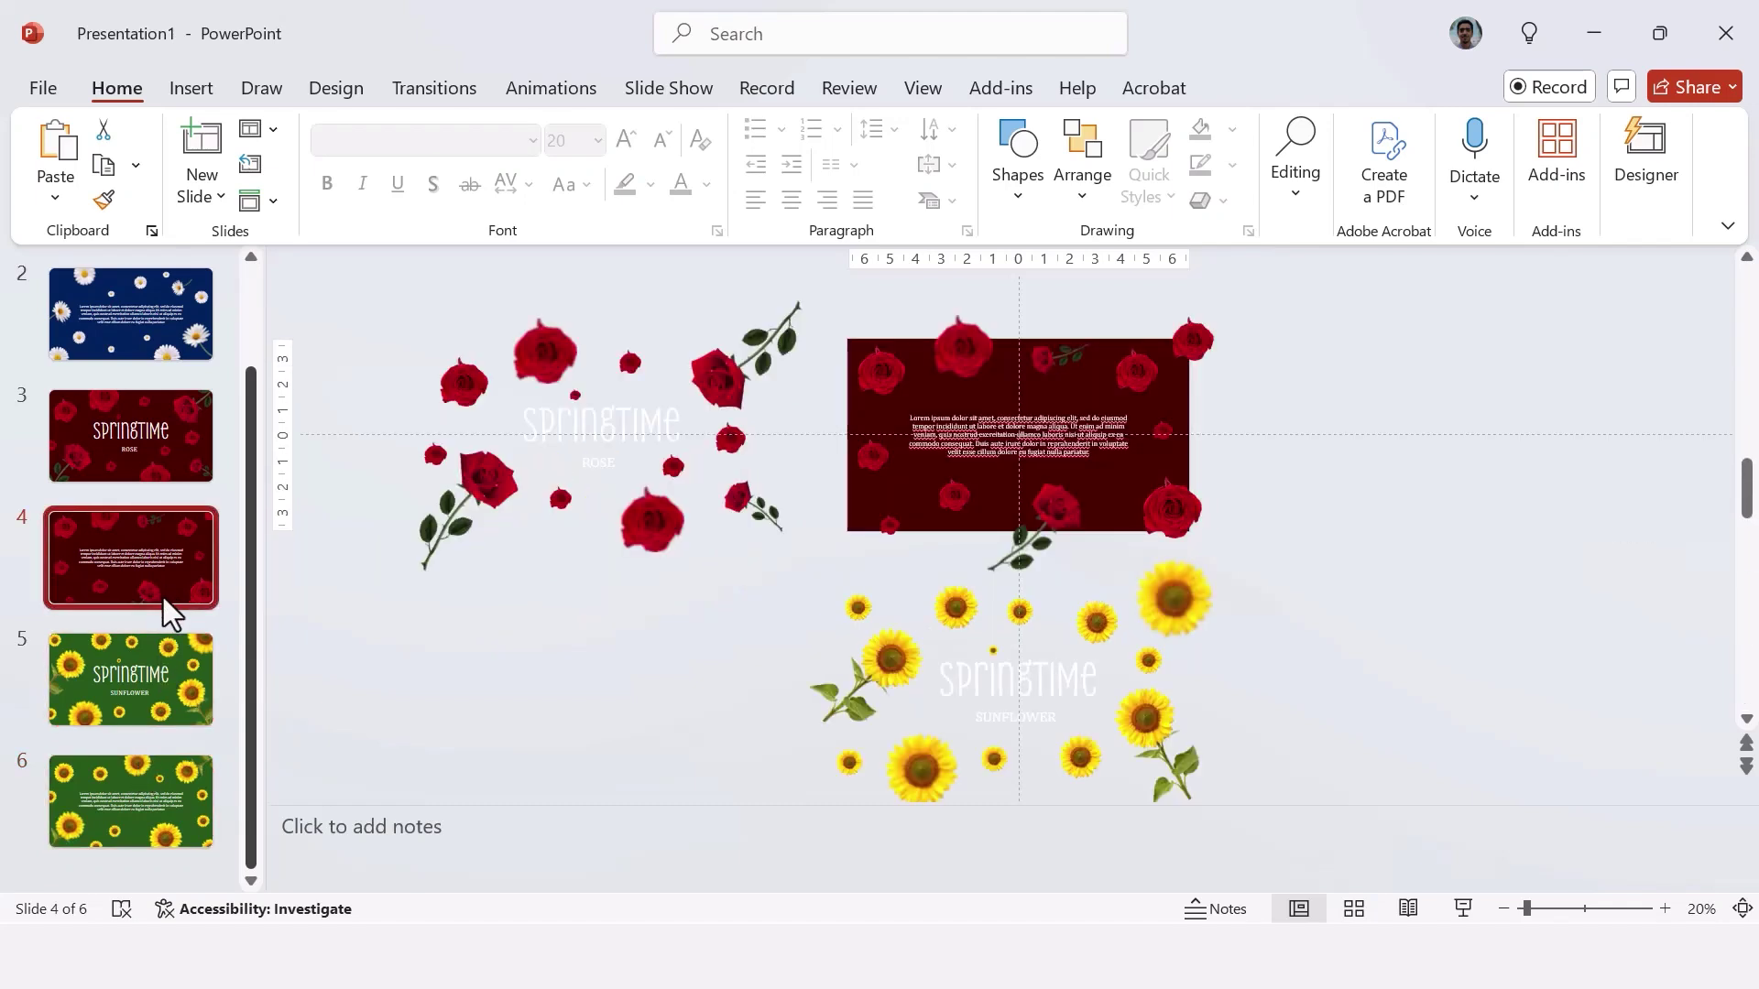
click(145, 681)
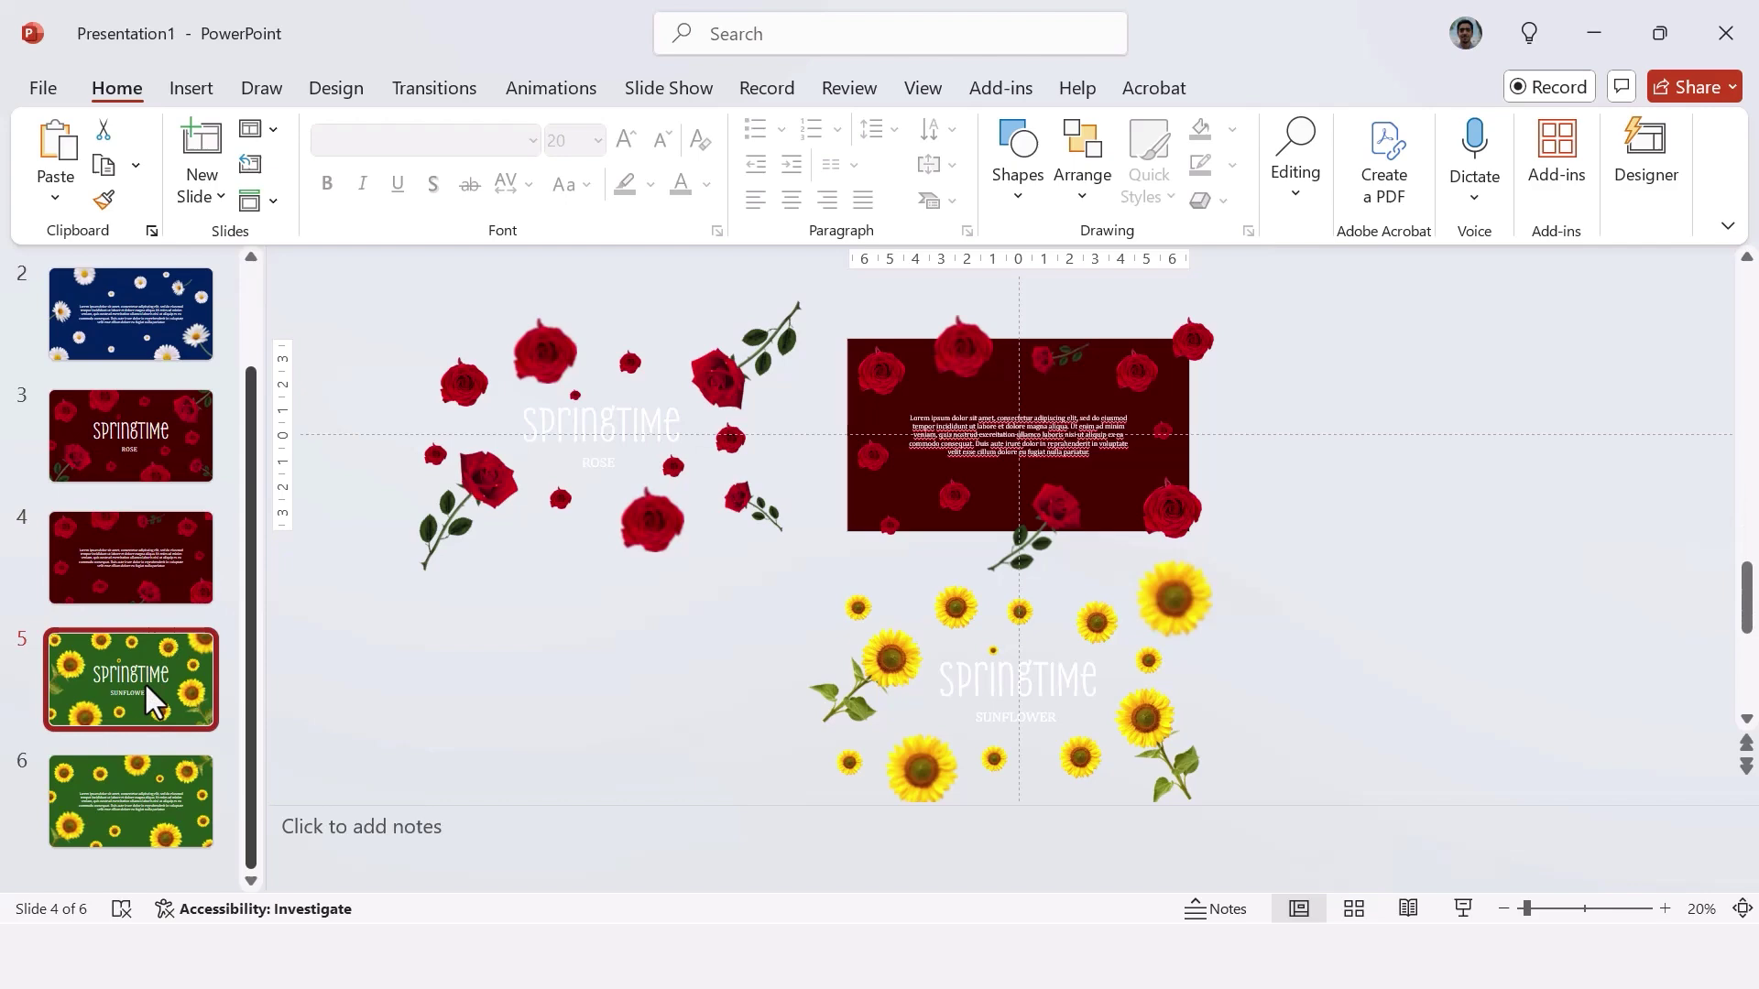
- Select all six slides and apply the Morph transition to them
scroll(137, 685, up, 1)
click(147, 286)
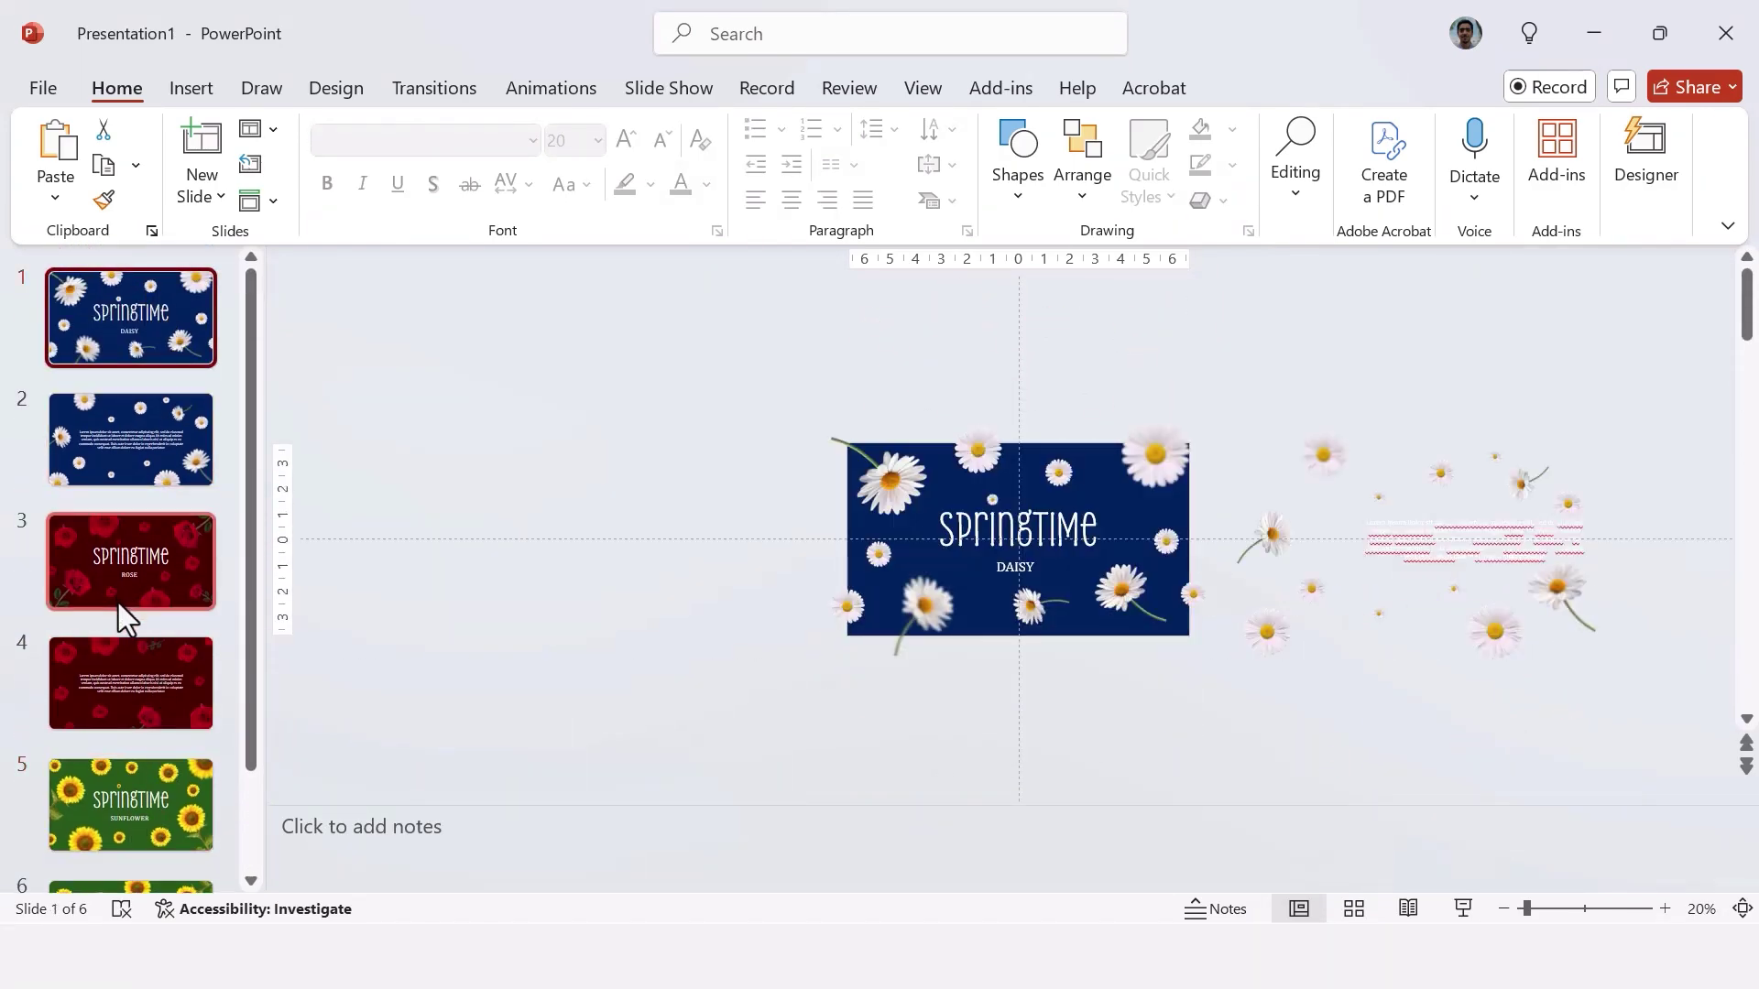
scroll(122, 618, down, 1)
shift+click(154, 774)
scroll(173, 591, up, 1)
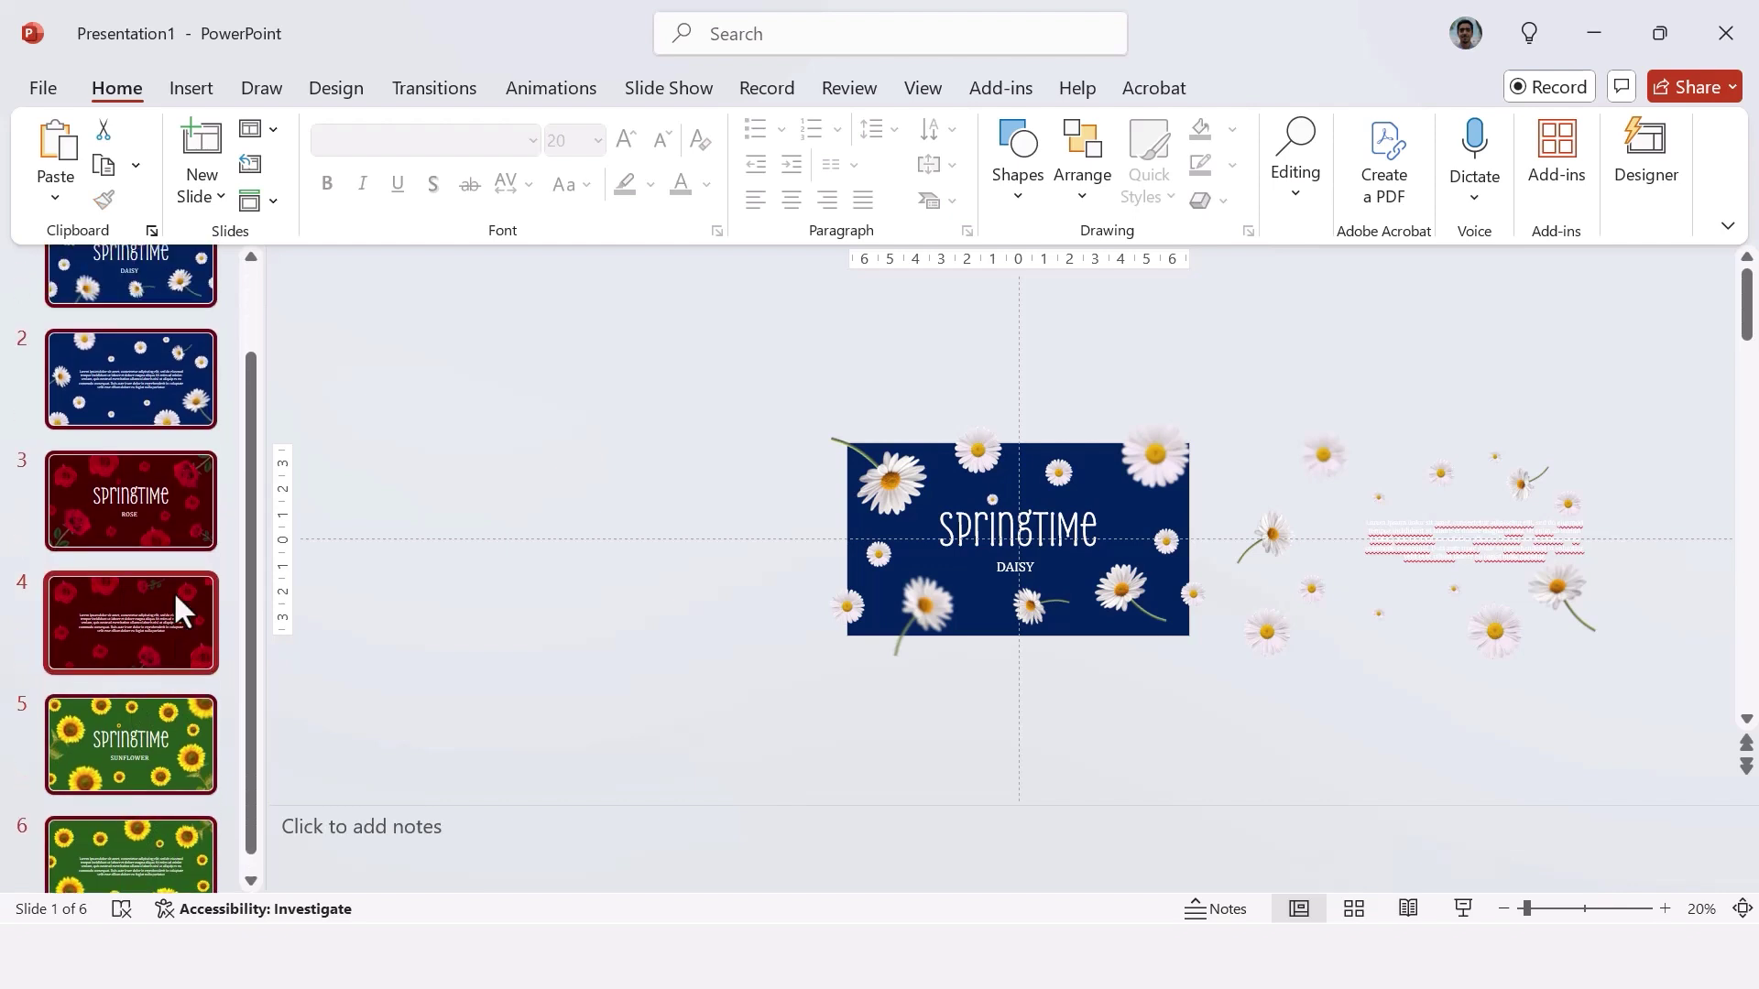
click(406, 95)
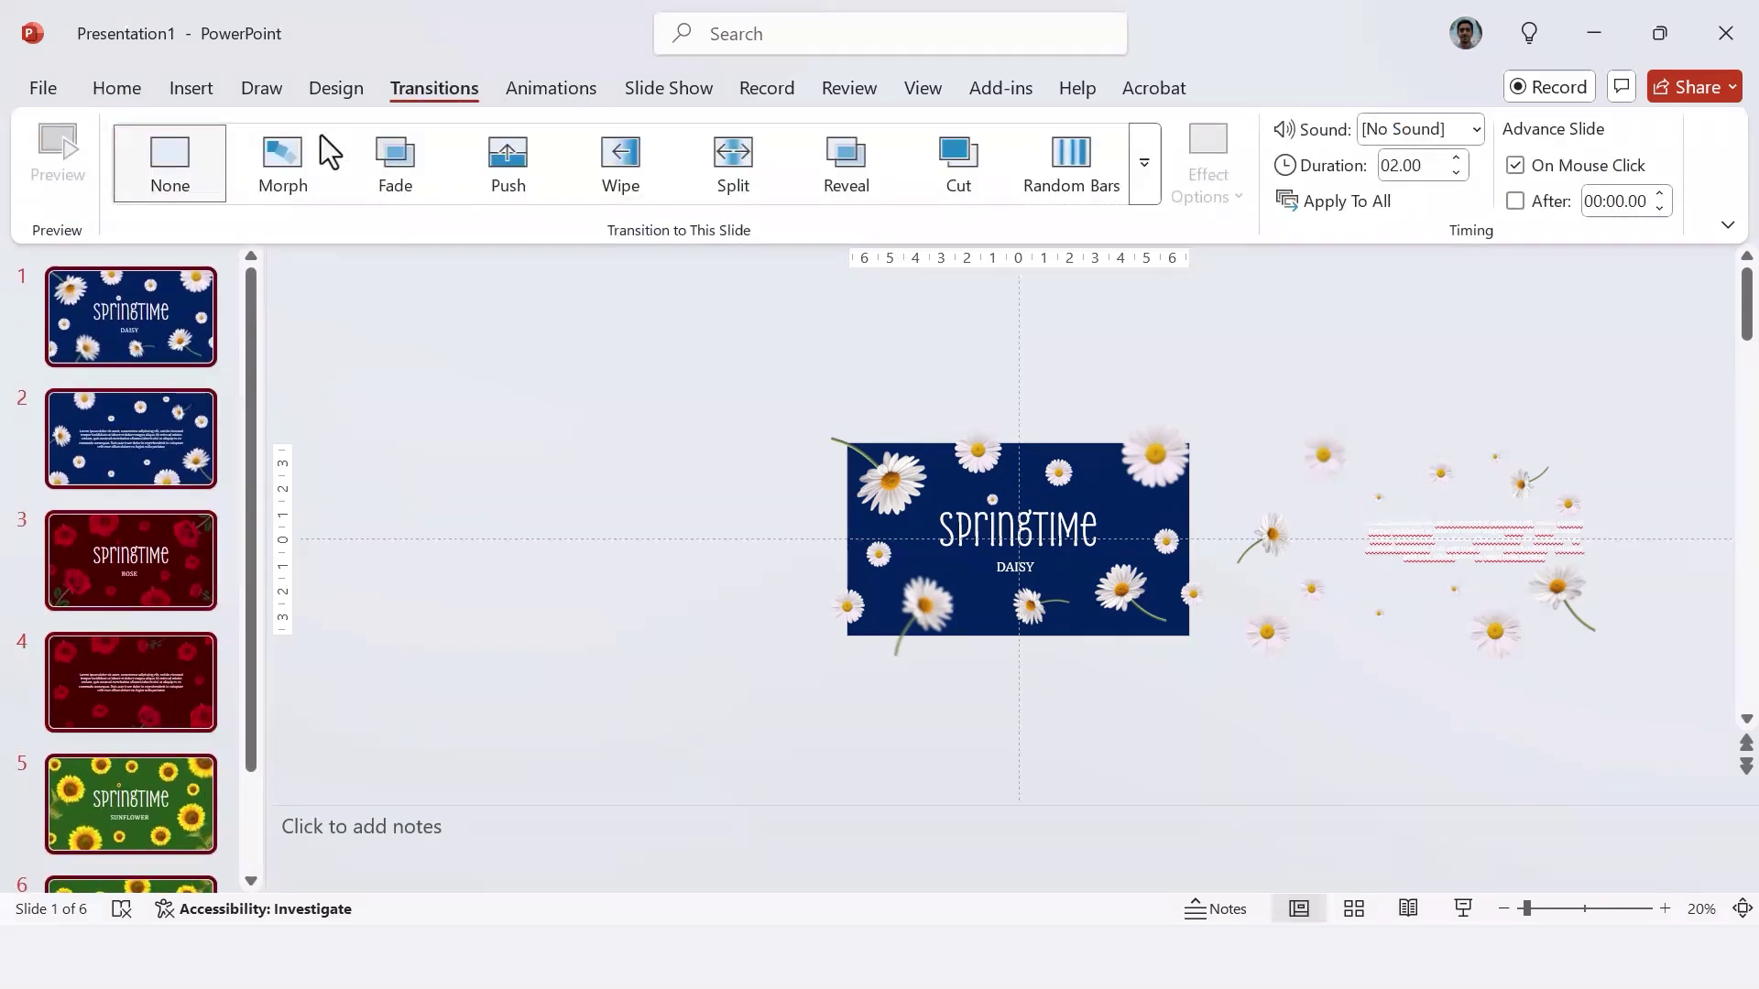
click(289, 179)
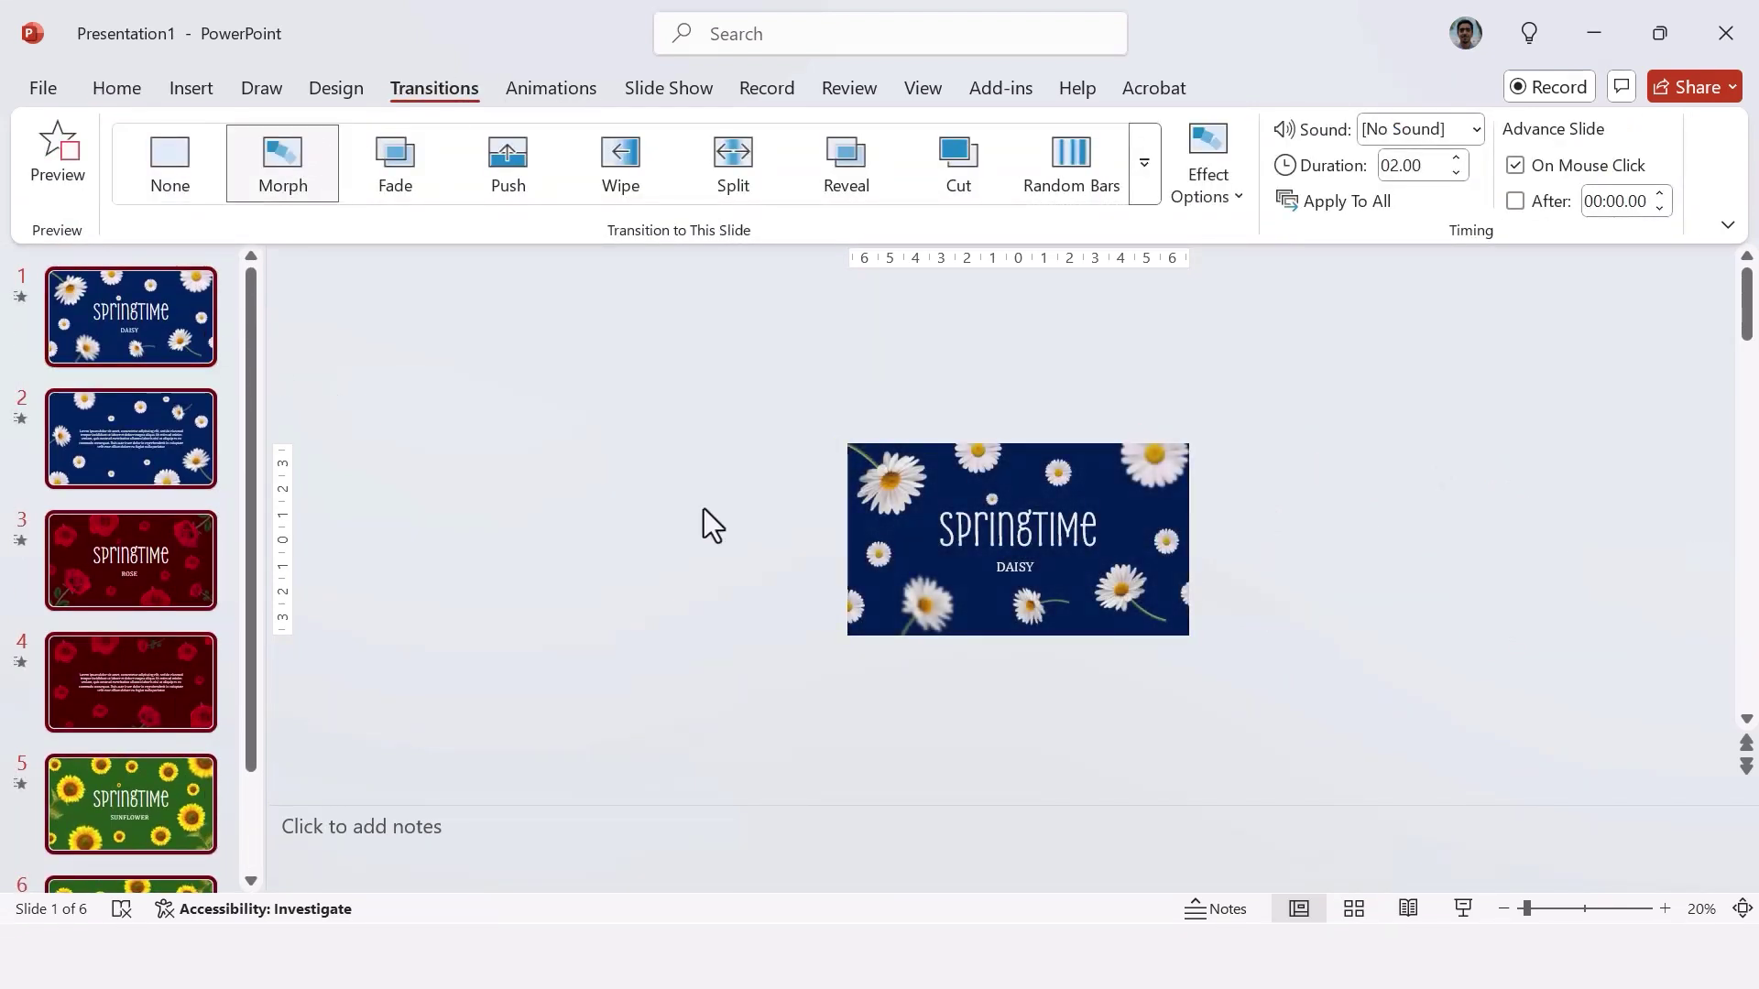